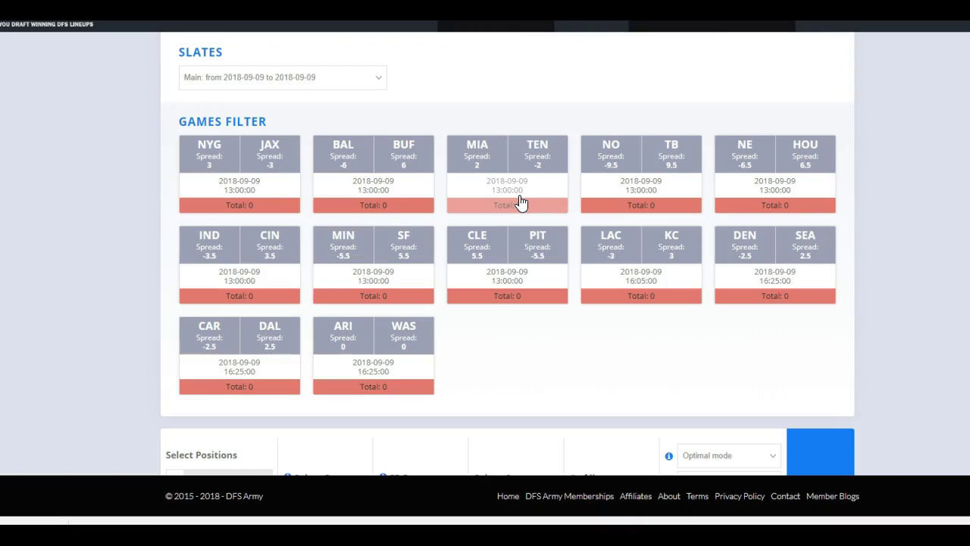
- Browse the FanDuel NFL slate list
click(479, 215)
scroll(433, 182, up, 3)
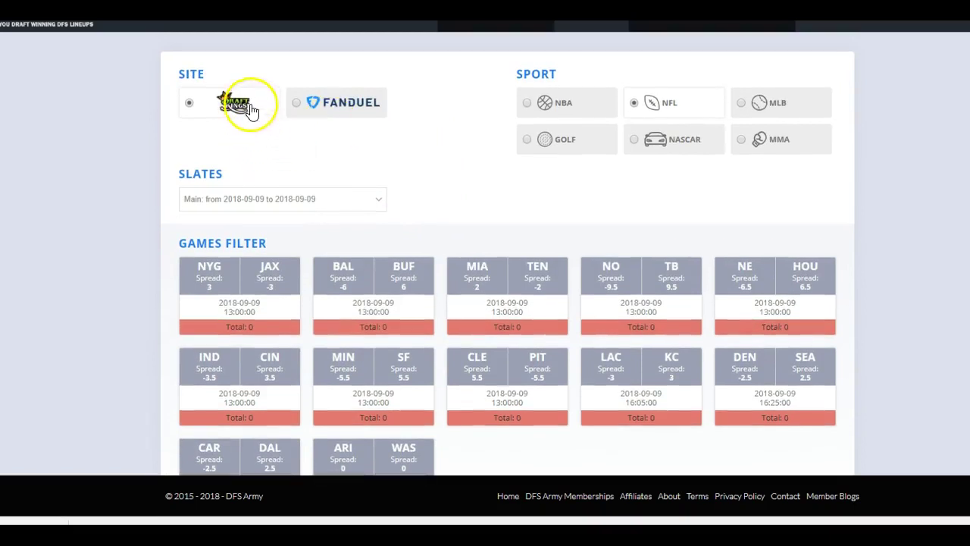
click(336, 114)
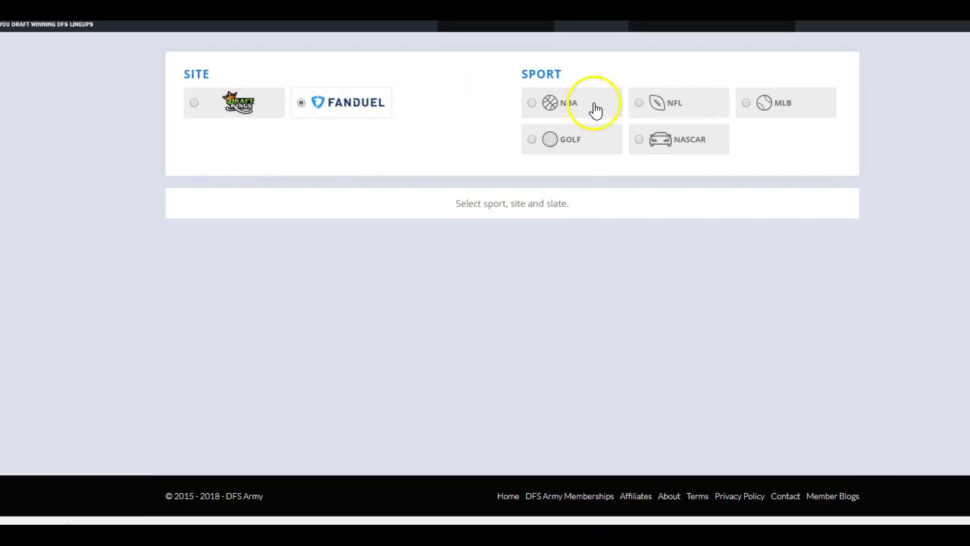
click(665, 111)
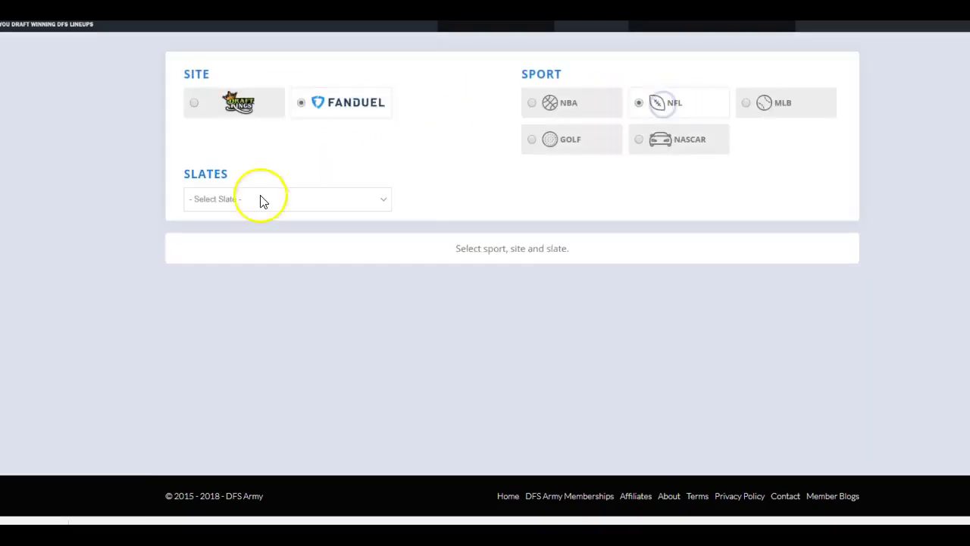
click(262, 202)
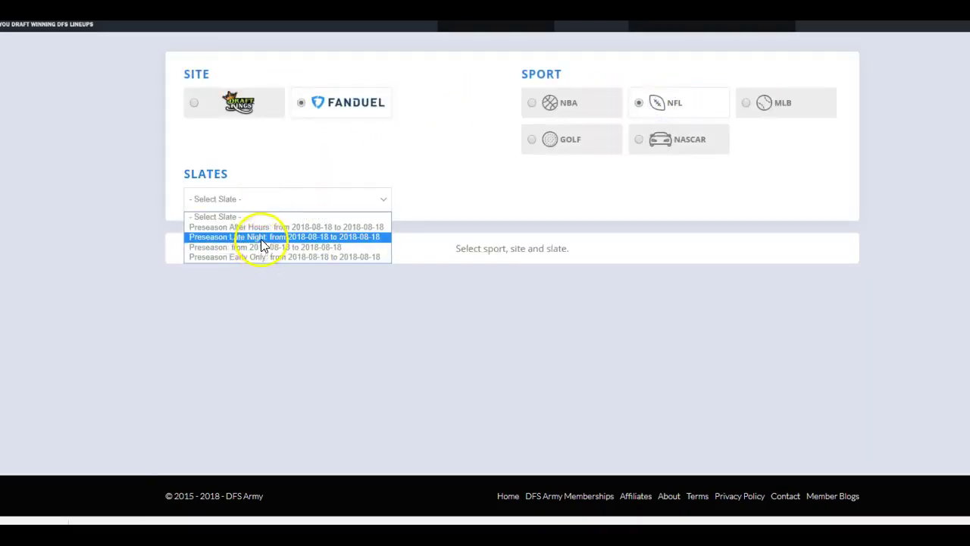
- Switch back to DraftKings NFL and load the Main 2018-09-09 slate
click(235, 112)
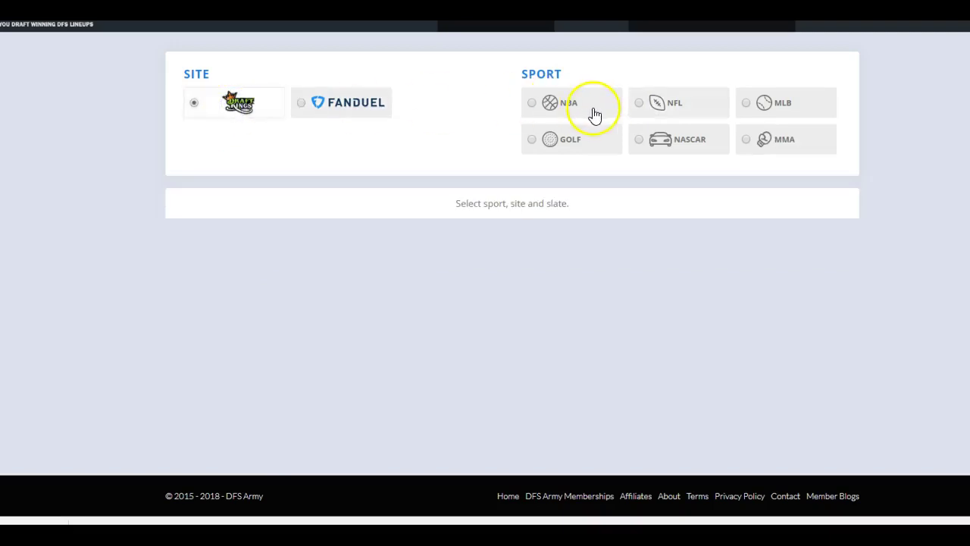
click(666, 113)
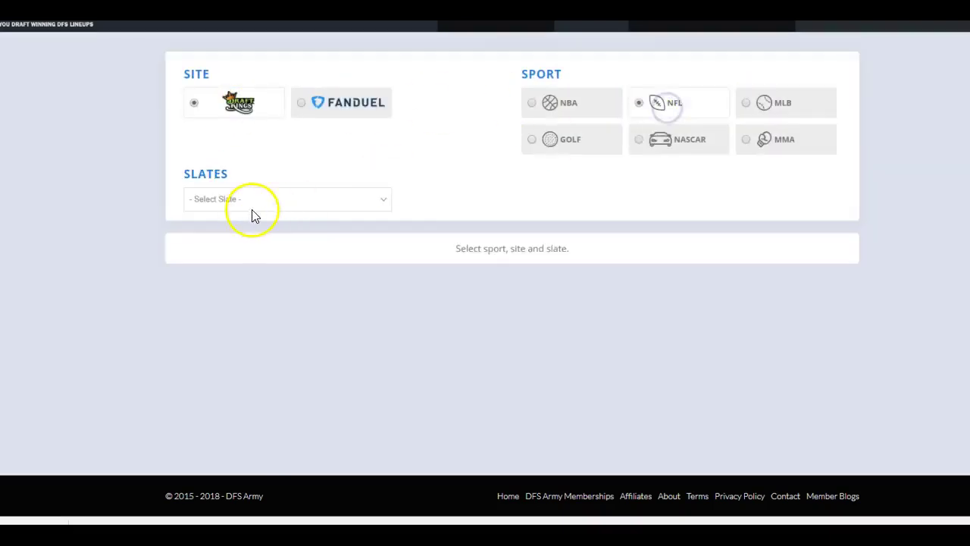
click(259, 198)
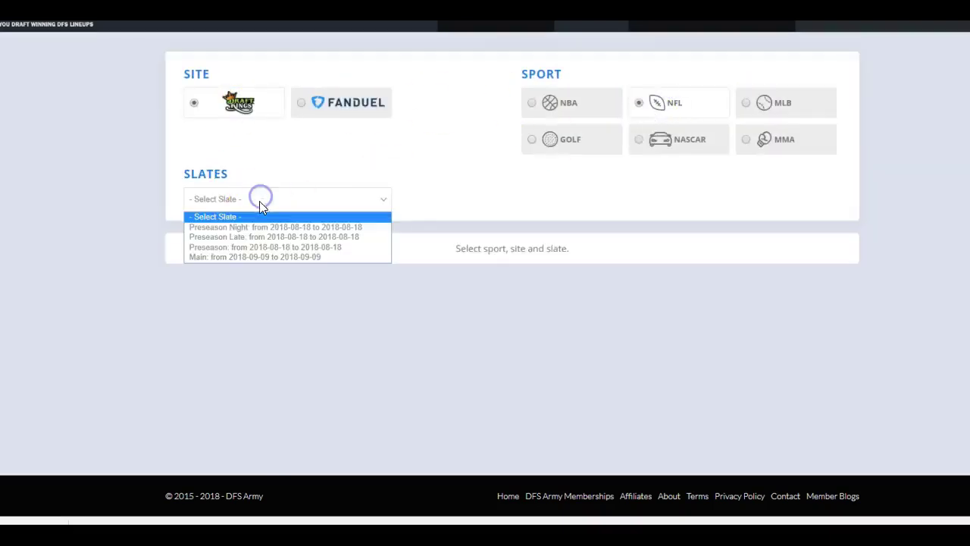
click(253, 257)
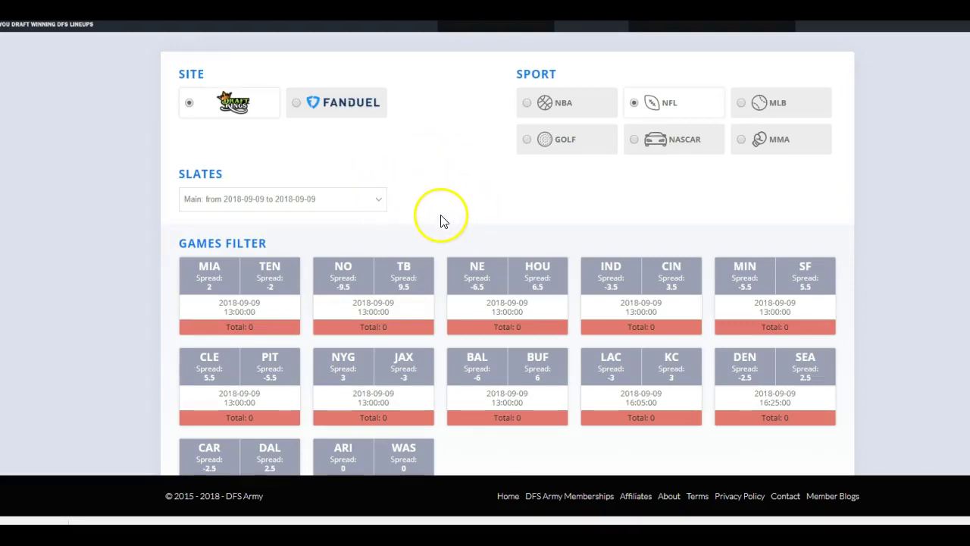
scroll(440, 210, down, 2)
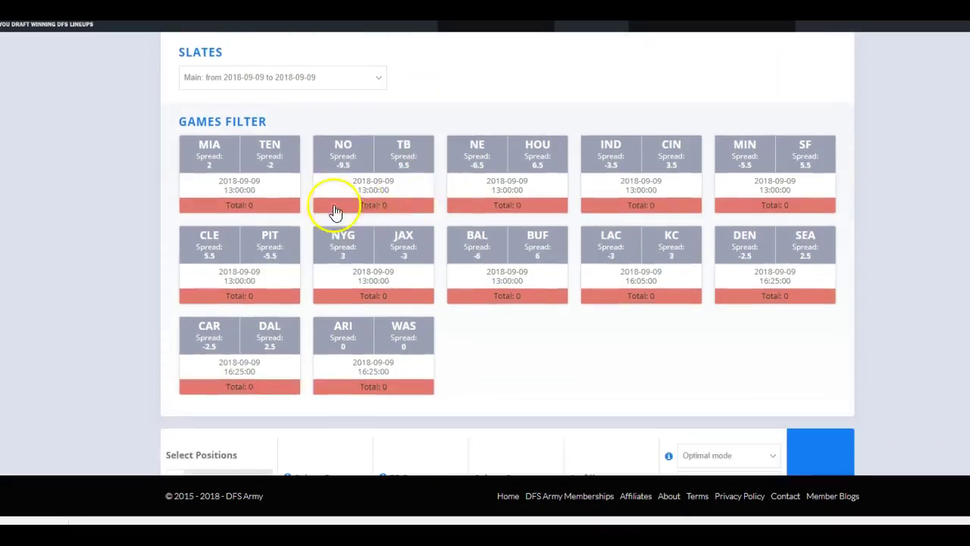
scroll(353, 117, up, 1)
scroll(383, 214, down, 2)
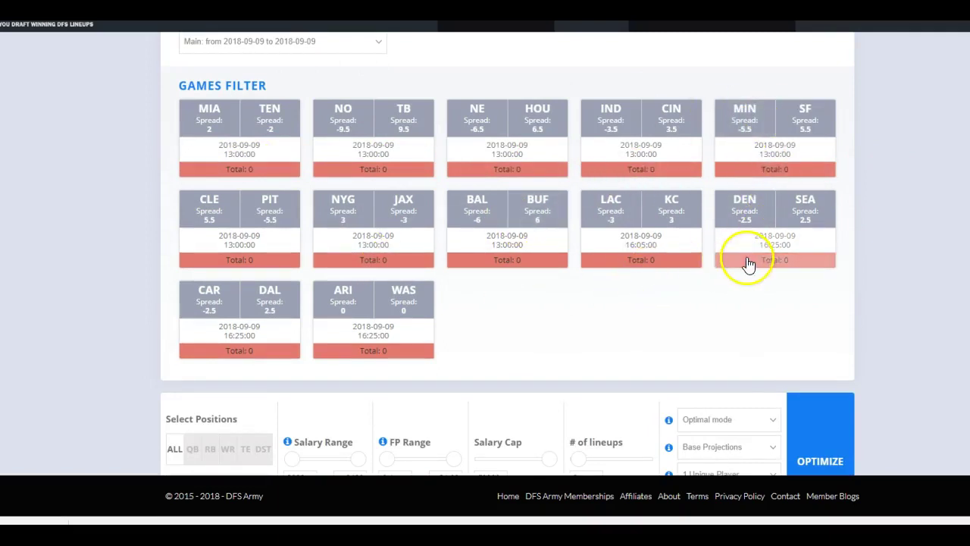
scroll(633, 299, down, 1)
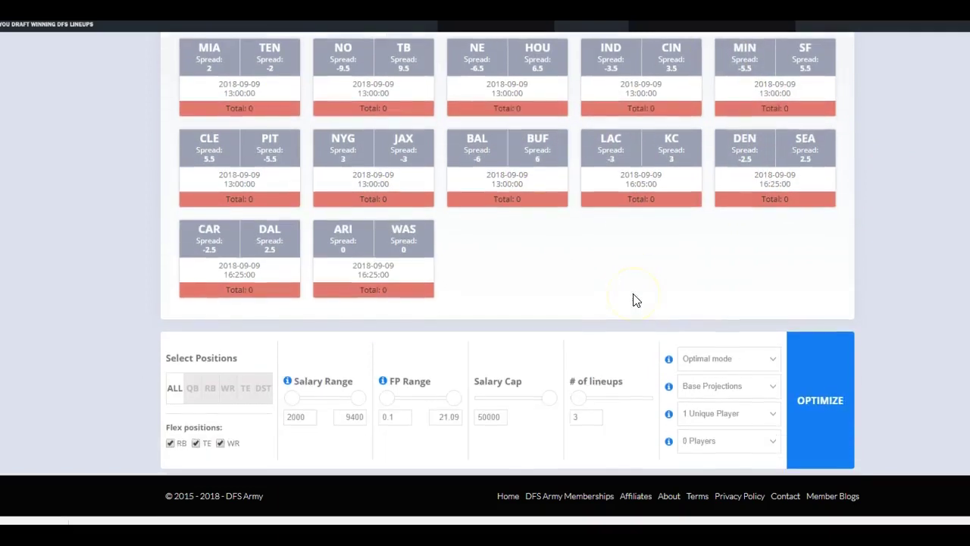
scroll(635, 300, up, 1)
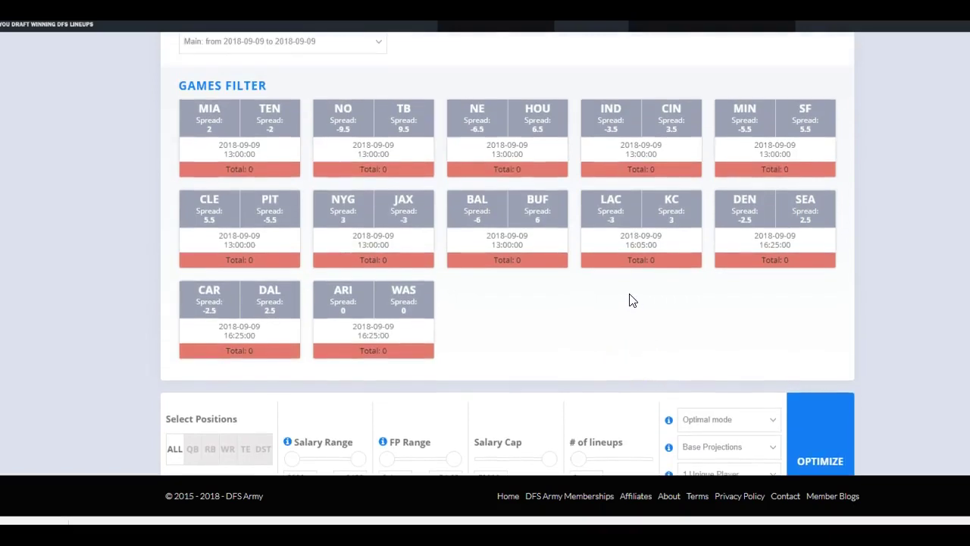
scroll(632, 301, down, 2)
scroll(632, 301, up, 2)
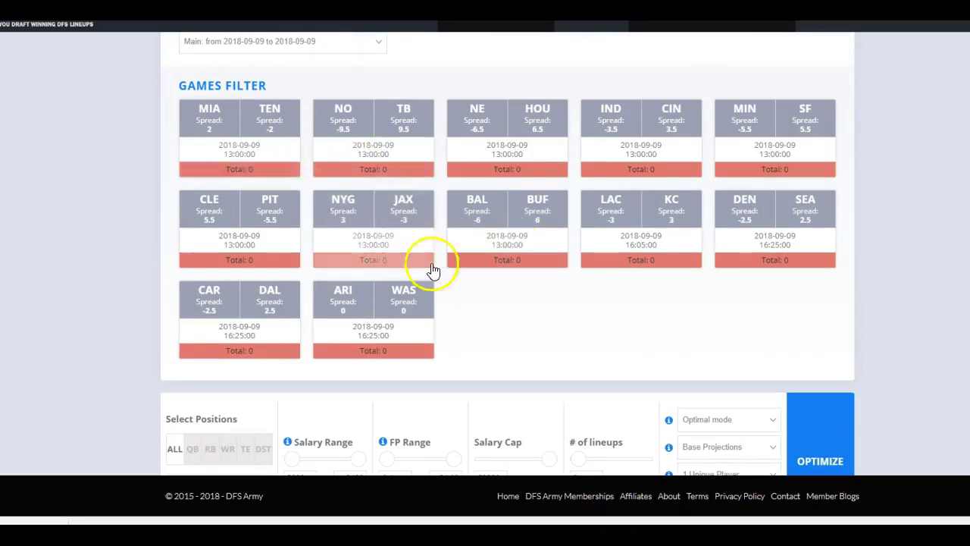
scroll(596, 328, down, 1)
scroll(596, 328, down, 3)
scroll(591, 329, up, 4)
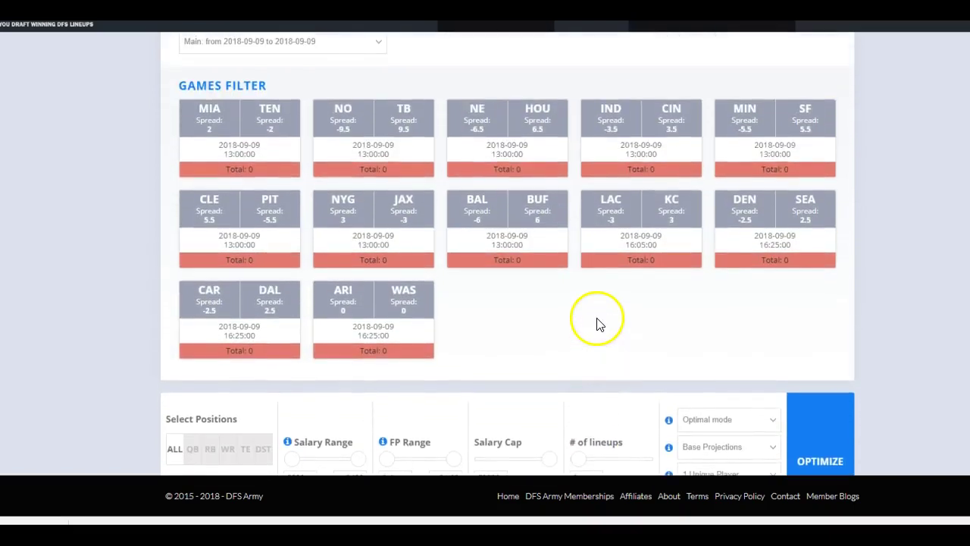
scroll(751, 296, down, 4)
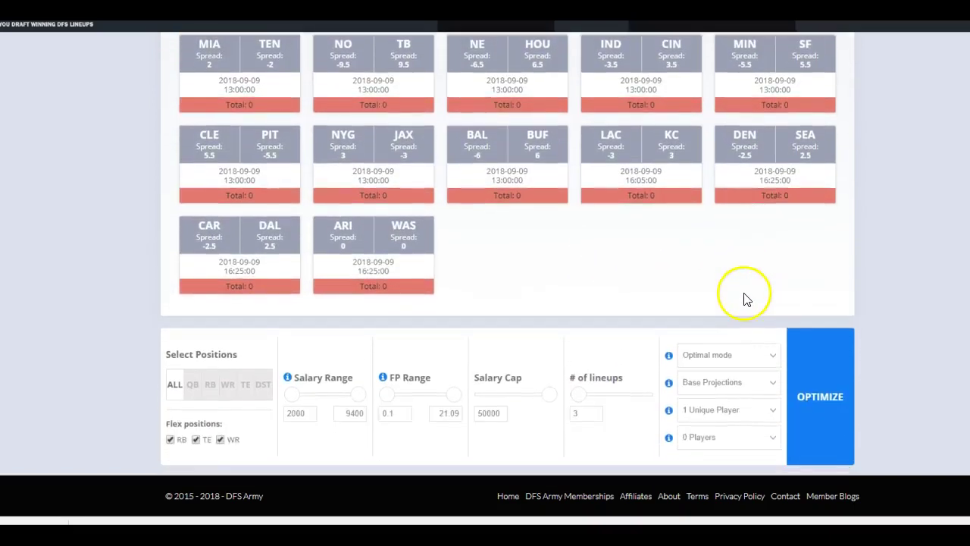
scroll(731, 299, down, 3)
scroll(660, 295, up, 3)
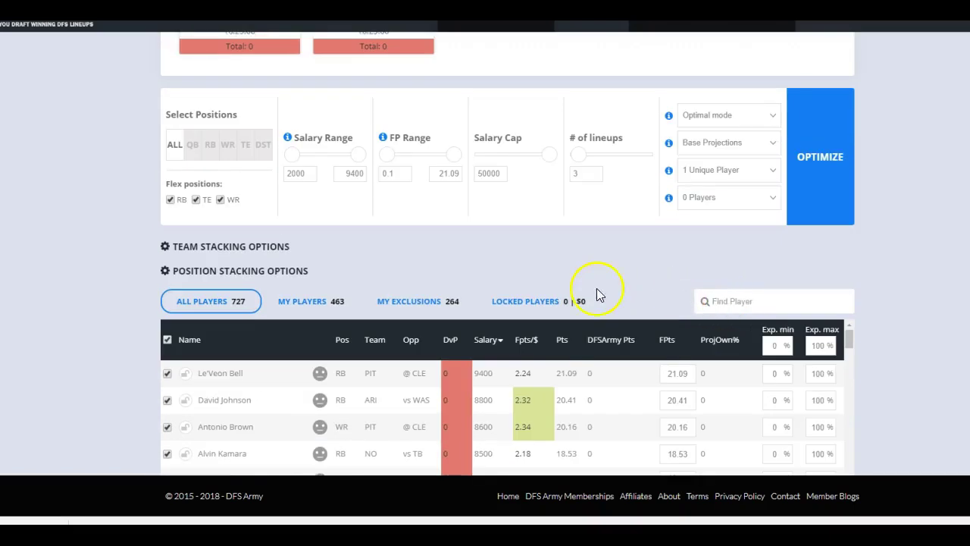
scroll(538, 287, down, 1)
scroll(478, 282, up, 1)
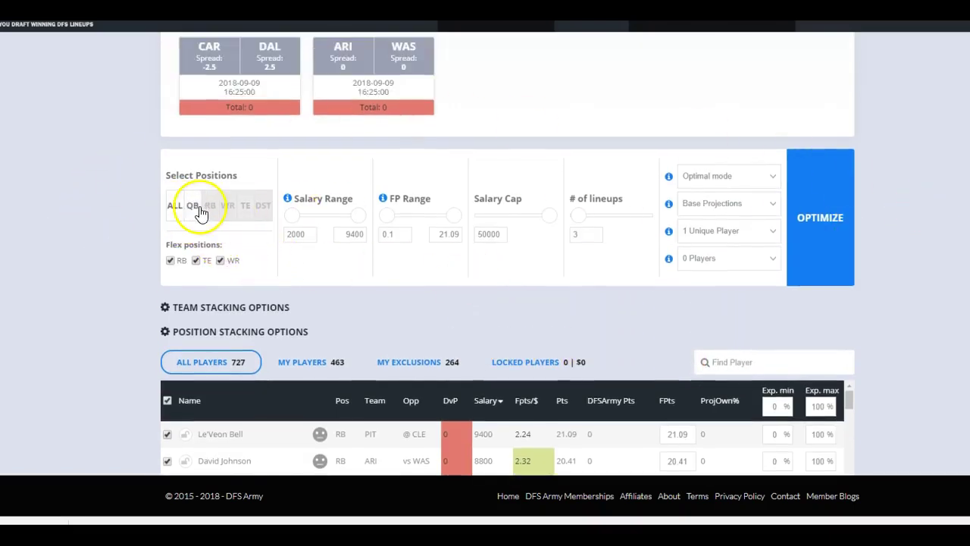
- Cycle the player pool through the QB, RB, WR and TE position filters
scroll(227, 228, down, 2)
click(194, 86)
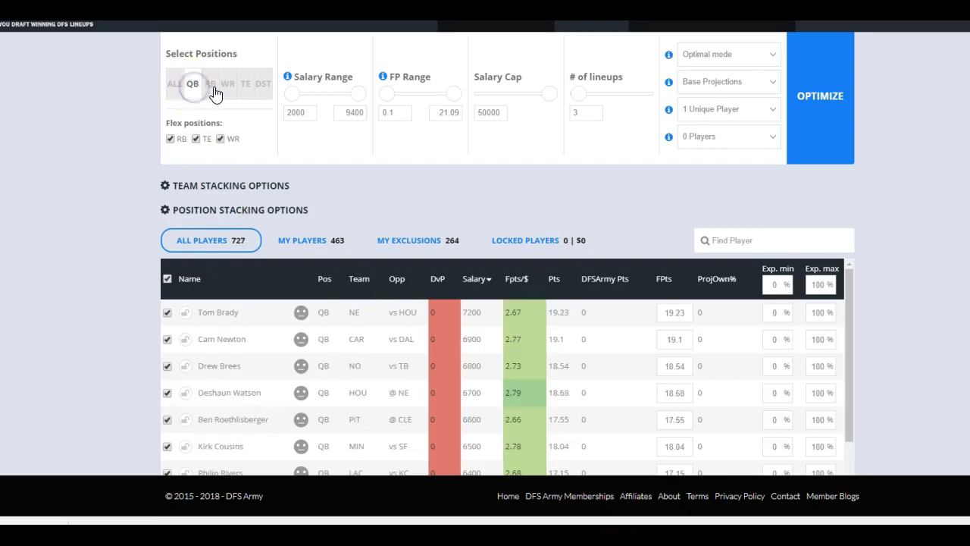
click(215, 87)
click(228, 86)
click(245, 86)
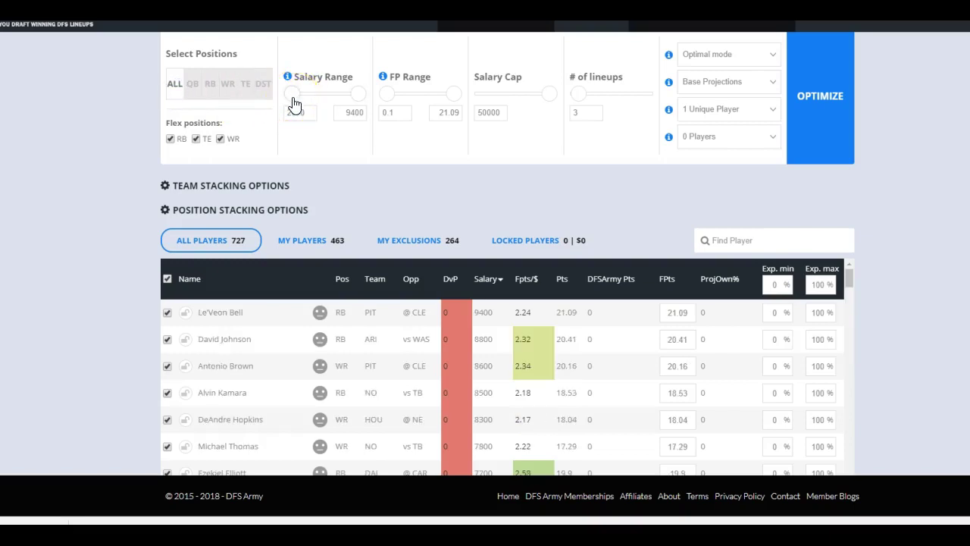
- Lower the maximum salary to 8900, then restore it to 9400
drag(295, 105, 356, 104)
click(354, 103)
drag(256, 325, 256, 326)
drag(349, 98, 376, 99)
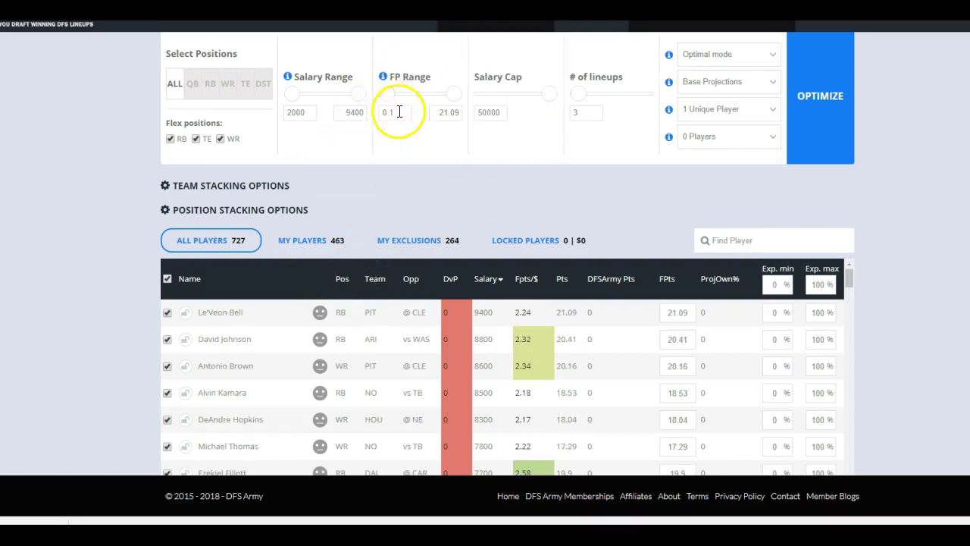
- Filter the player pool to quarterbacks only
scroll(613, 253, up, 1)
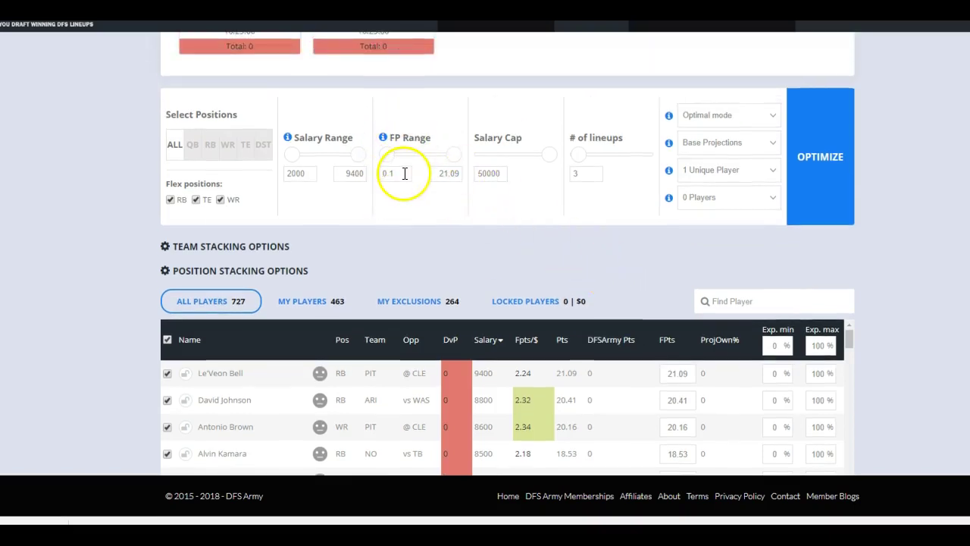
scroll(404, 173, down, 1)
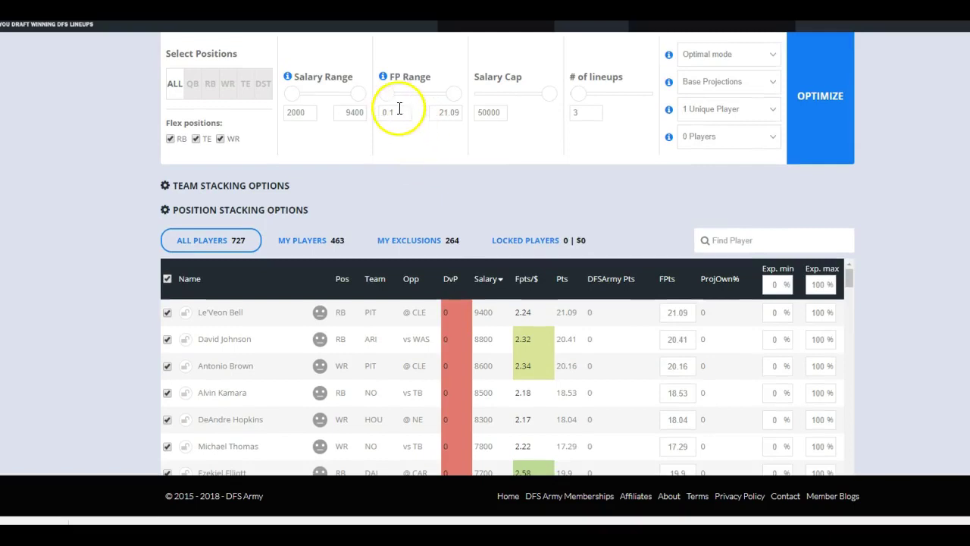
click(192, 85)
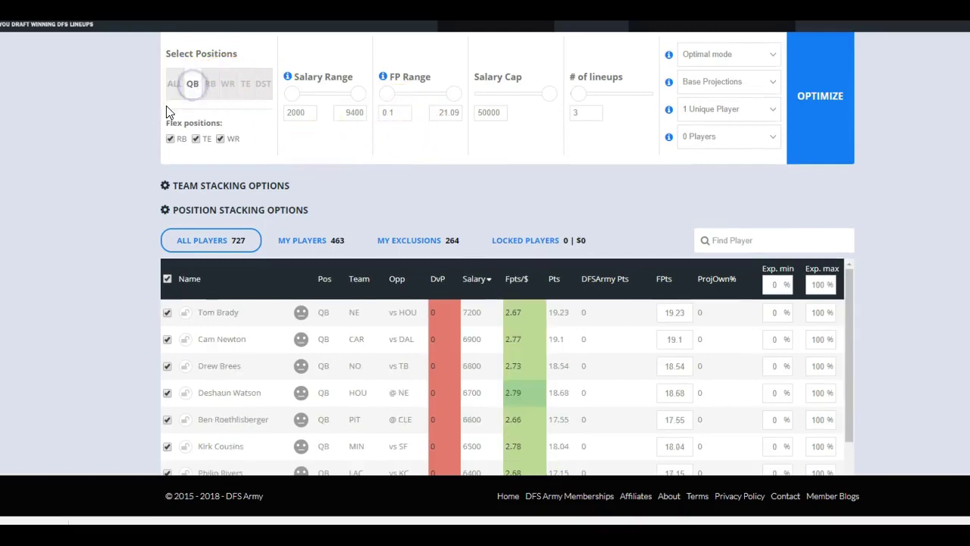
scroll(123, 138, down, 5)
scroll(130, 137, up, 3)
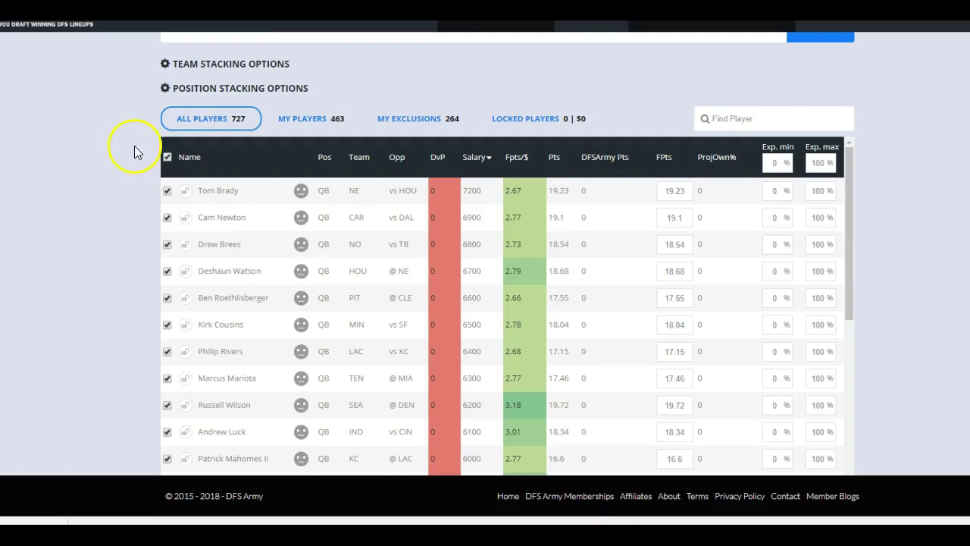
- Raise the FP Range minimum to 4.1
scroll(128, 160, down, 1)
scroll(335, 339, down, 4)
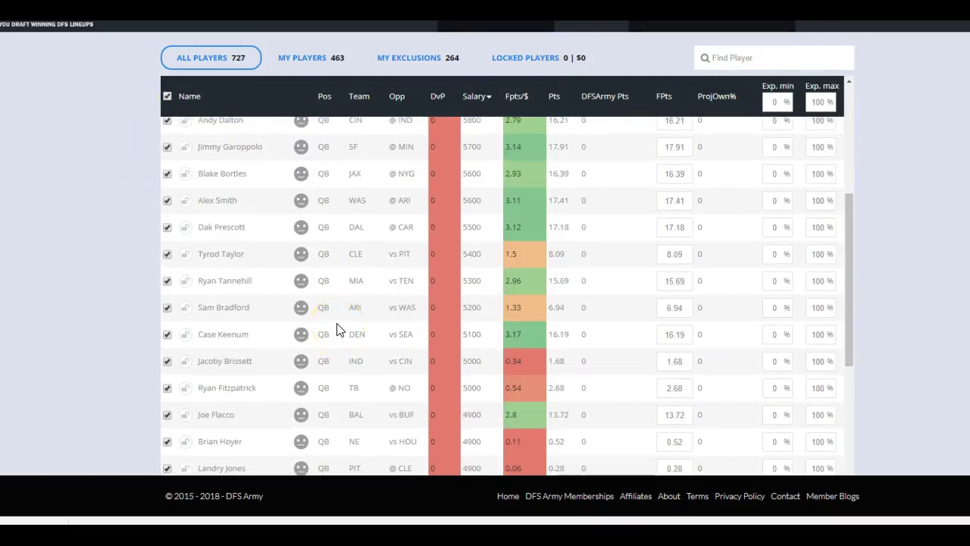
scroll(337, 329, down, 3)
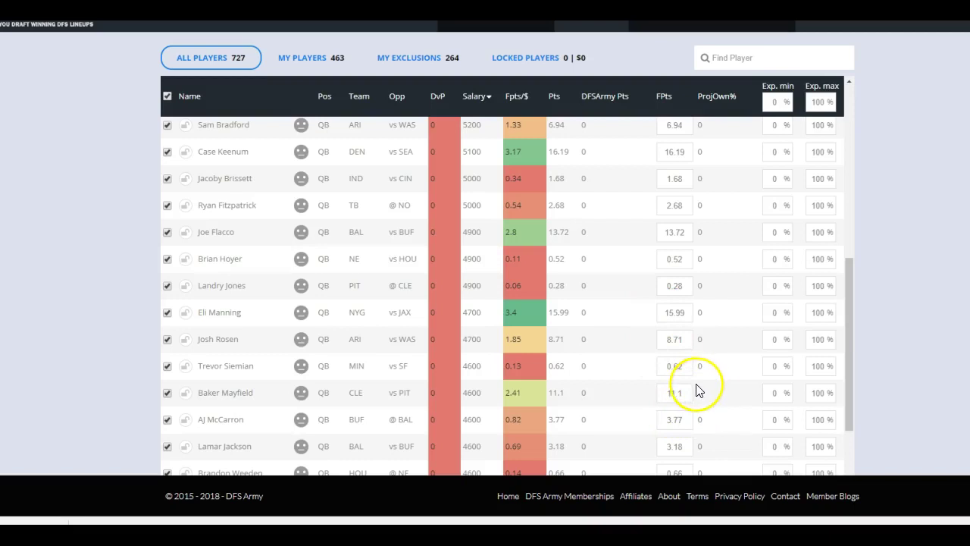
scroll(692, 374, down, 1)
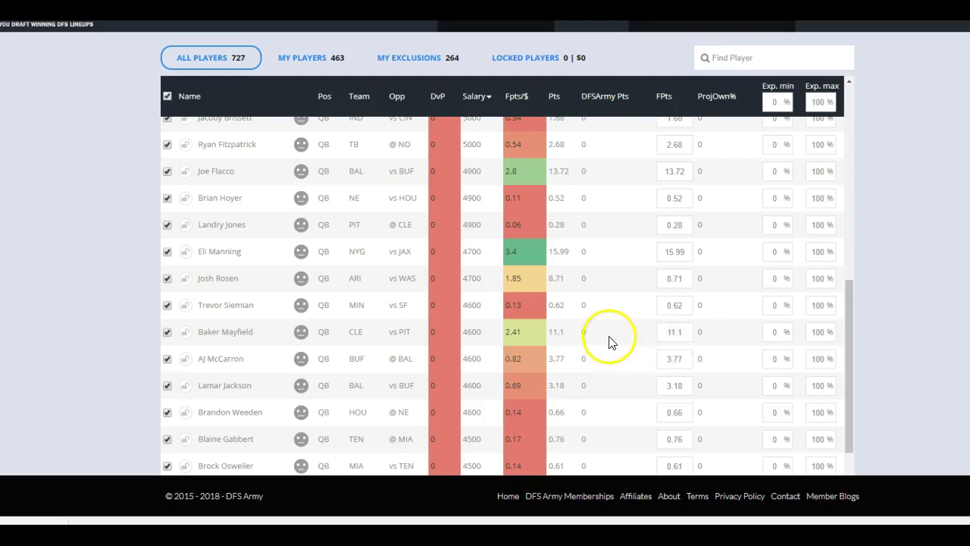
scroll(611, 342, down, 1)
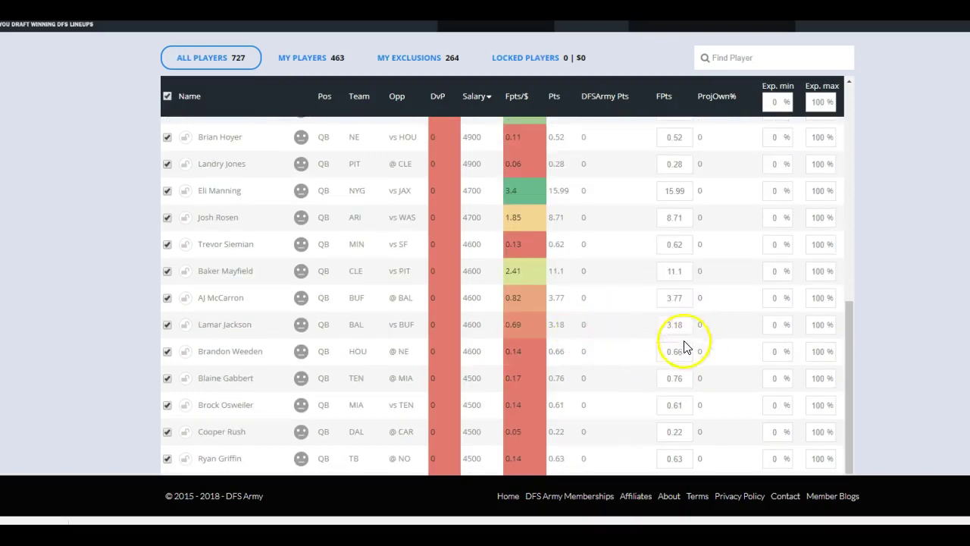
scroll(660, 347, down, 2)
scroll(910, 269, up, 4)
scroll(790, 299, up, 10)
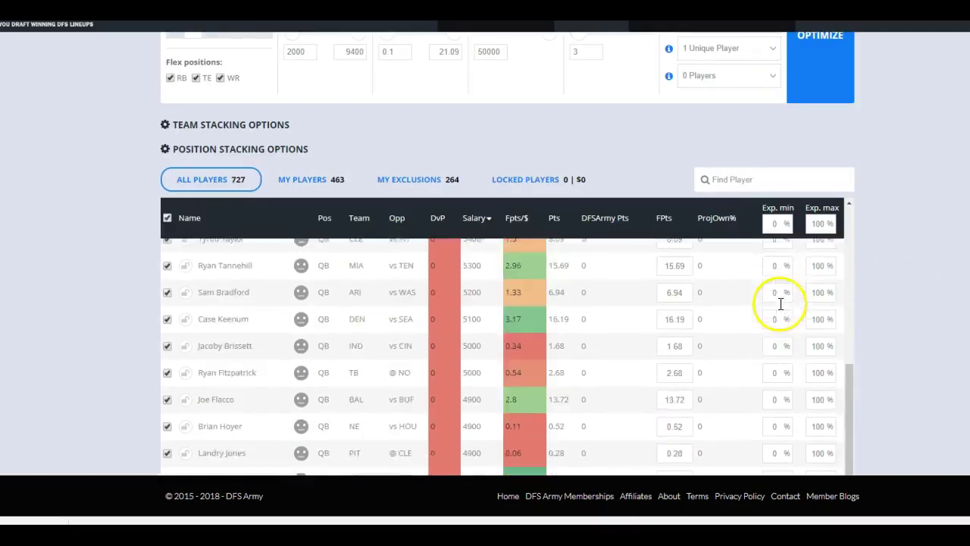
scroll(304, 136, up, 2)
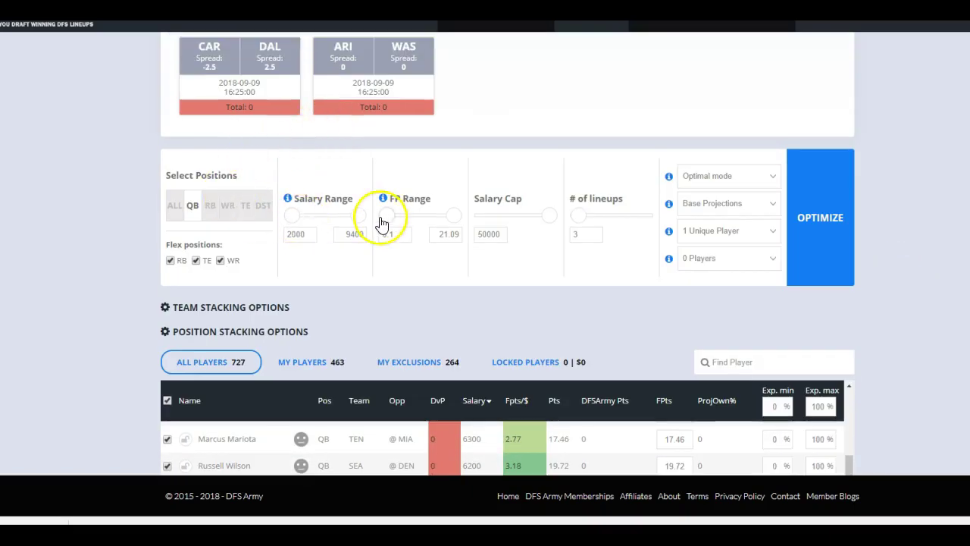
drag(386, 219, 398, 220)
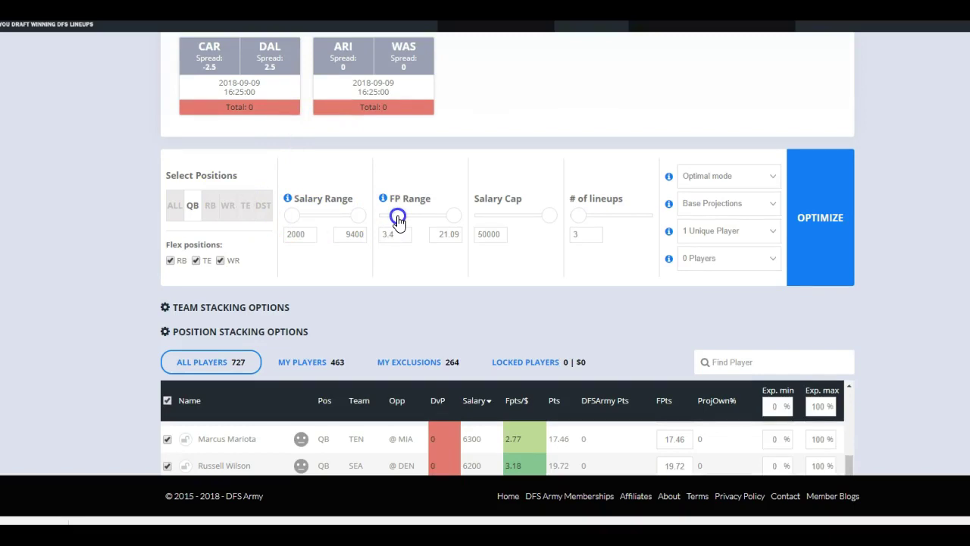
drag(400, 220, 399, 218)
- Exclude quarterbacks Josh Rosen, Josh Allen and Baker Mayfield, keeping Eli Manning included
scroll(120, 228, down, 3)
scroll(107, 219, down, 3)
scroll(299, 245, down, 1)
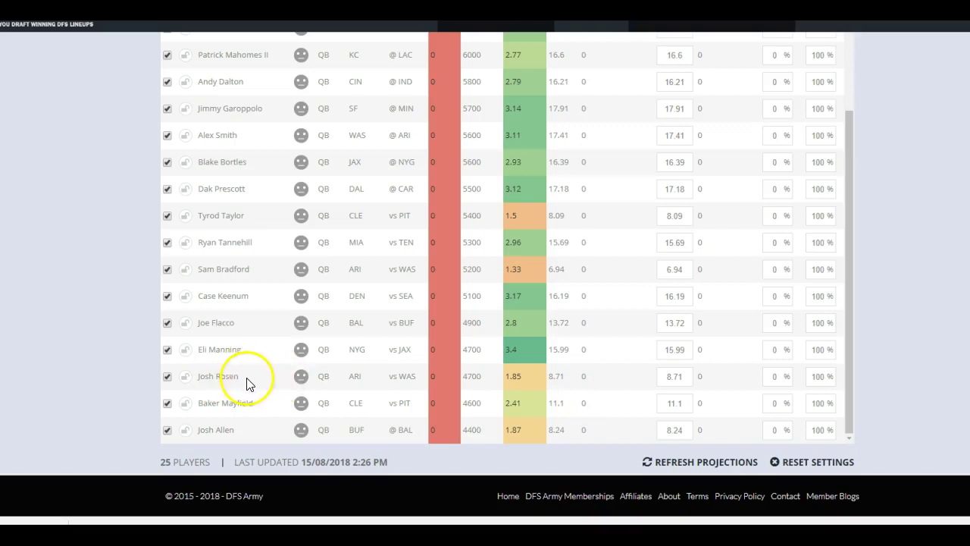
click(166, 376)
click(168, 430)
click(168, 404)
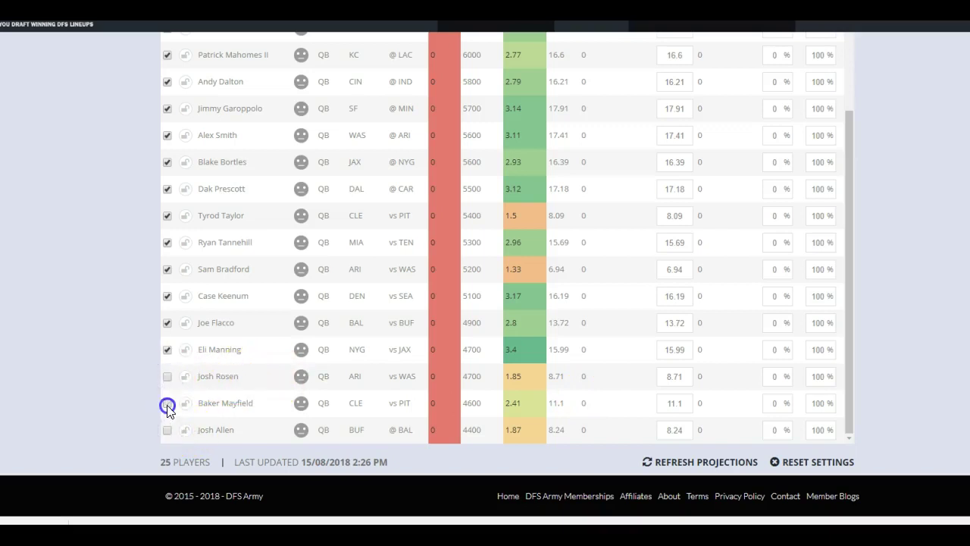
click(167, 350)
click(168, 350)
scroll(364, 408, up, 1)
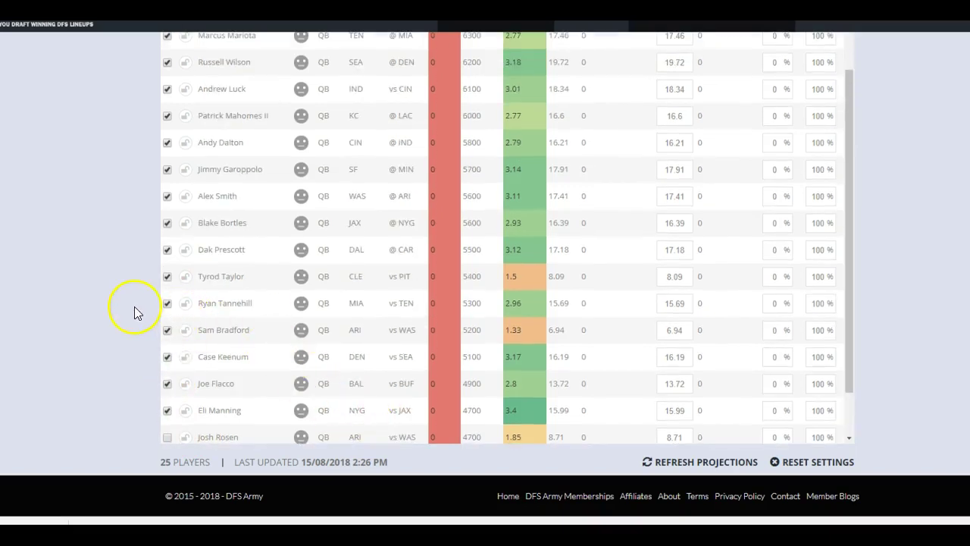
scroll(137, 303, up, 5)
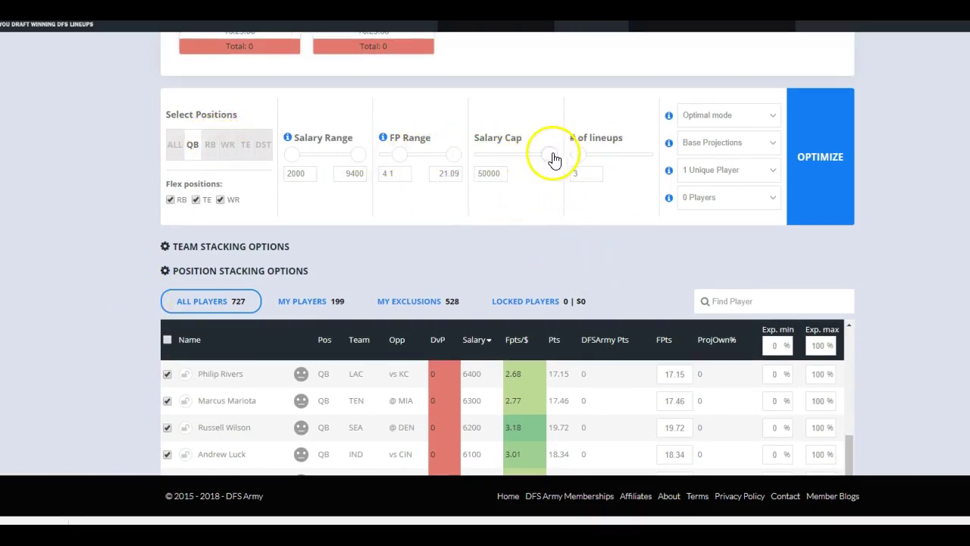
- Change the number of lineups from 3 to 150, keeping the salary cap at 50000
drag(551, 169, 552, 161)
double_click(493, 174)
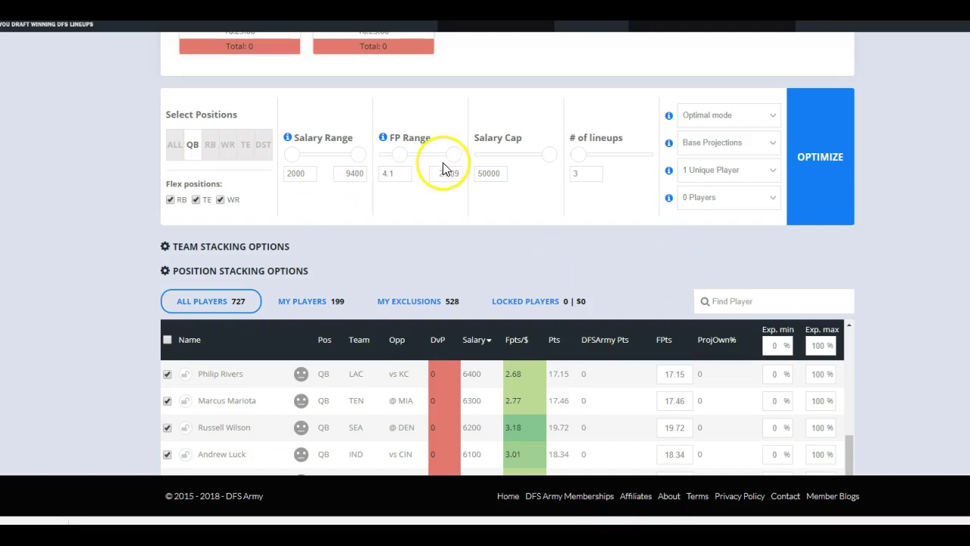
double_click(580, 172)
text(150)
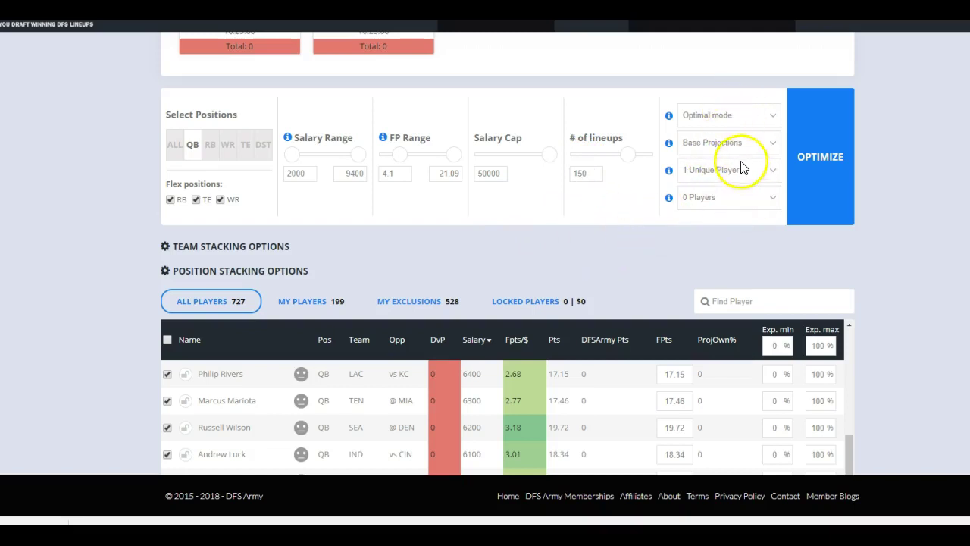
- Change the optimization mode from Optimal to Tournament
click(736, 118)
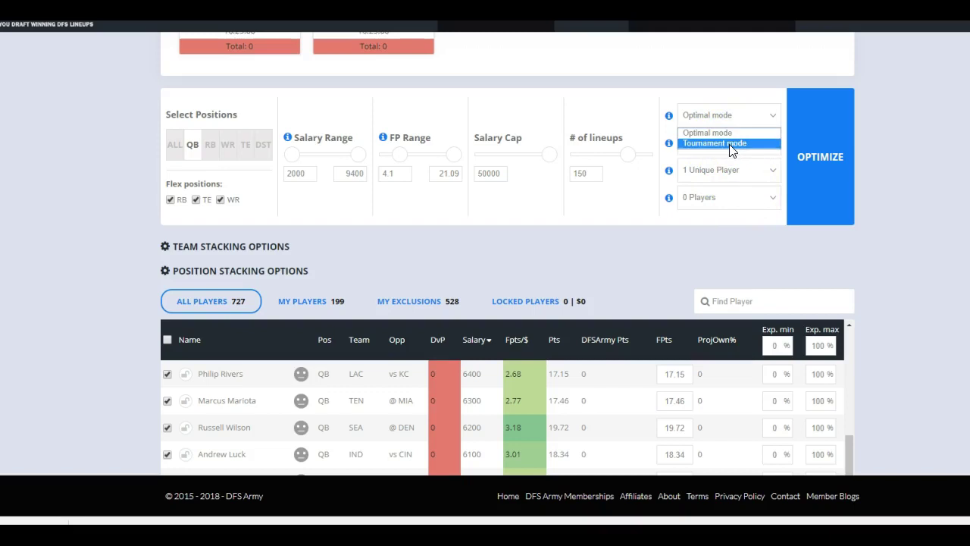
click(732, 144)
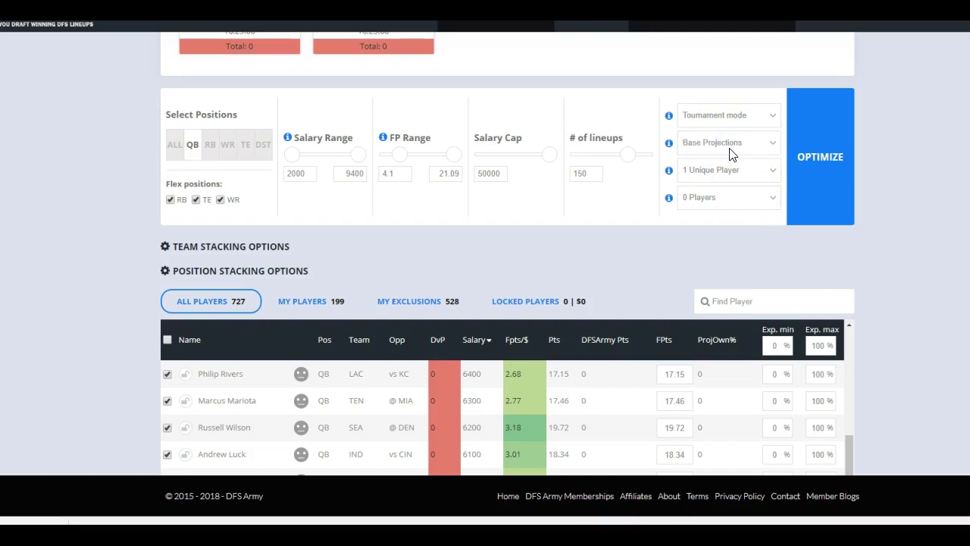
click(824, 346)
scroll(868, 345, down, 2)
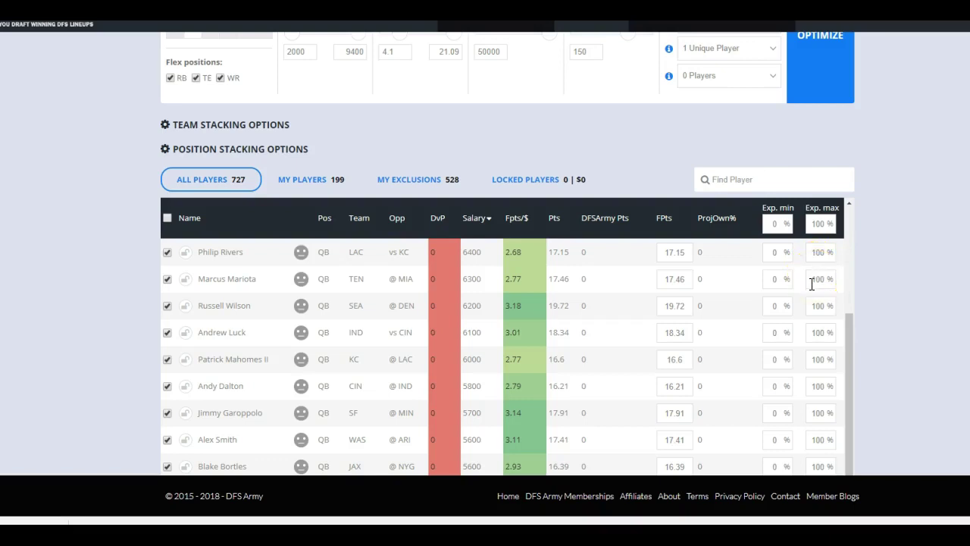
scroll(859, 299, up, 2)
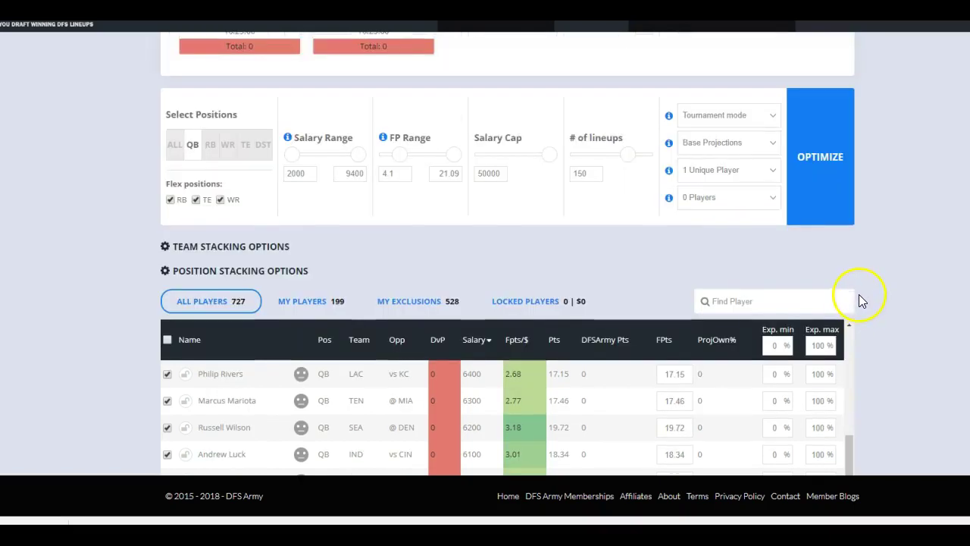
- Try DFSArmy Points as the projection source, then revert to Base Projections
click(732, 154)
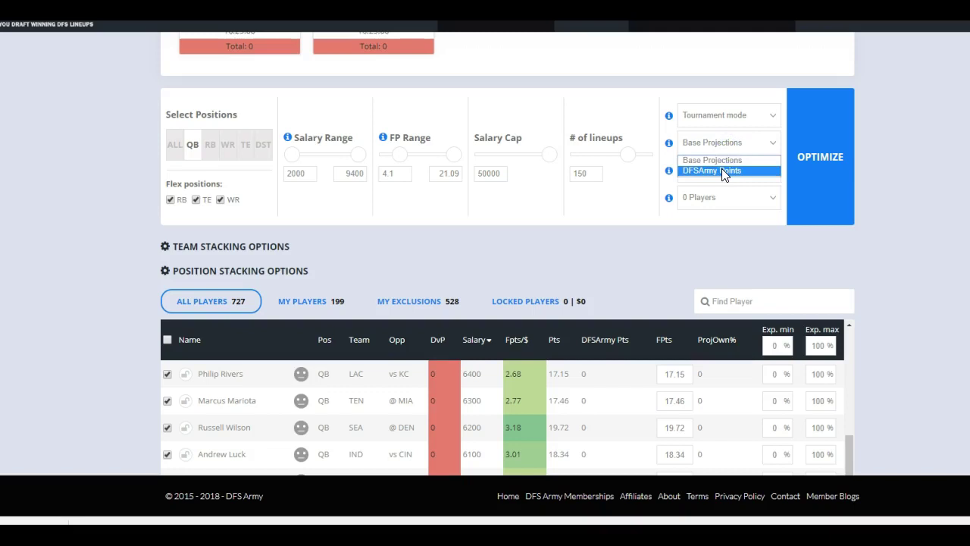
click(722, 170)
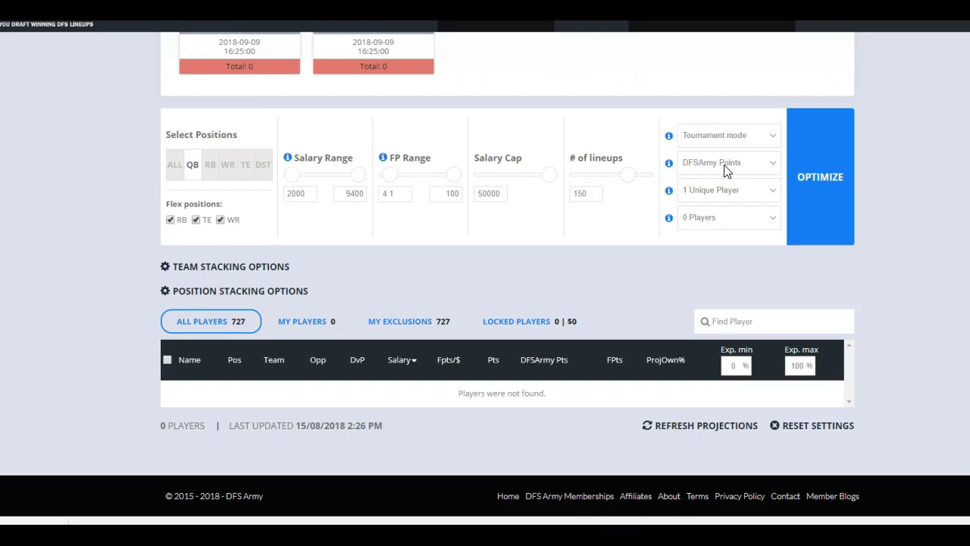
click(726, 171)
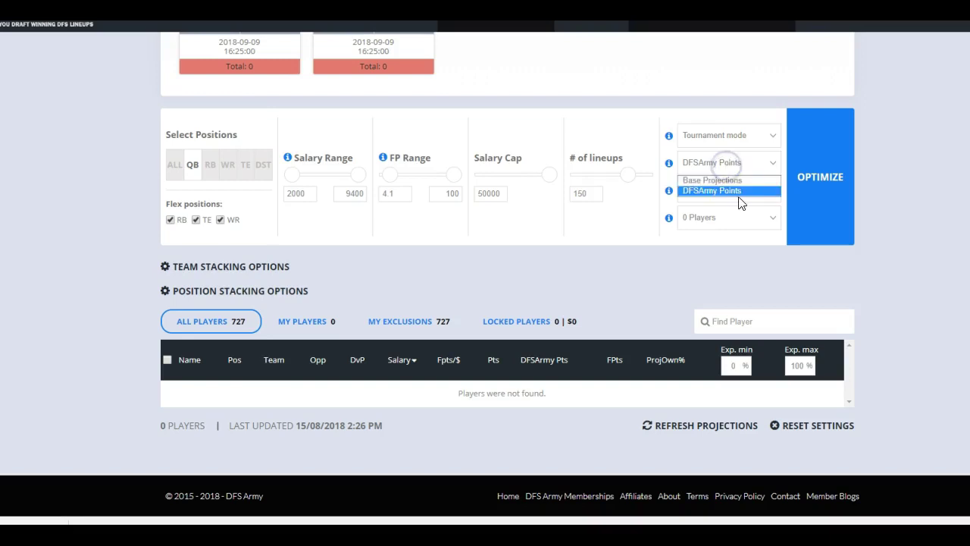
click(734, 178)
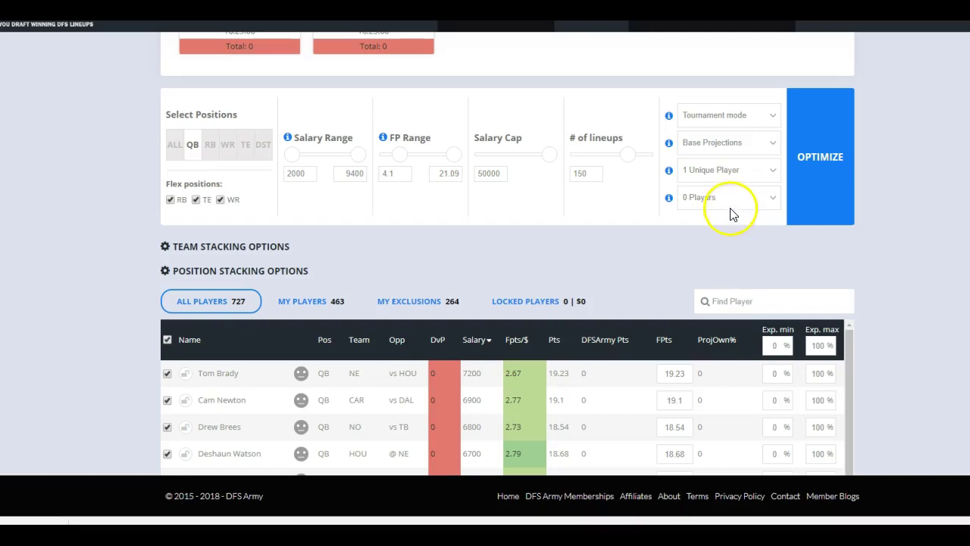
scroll(707, 230, down, 3)
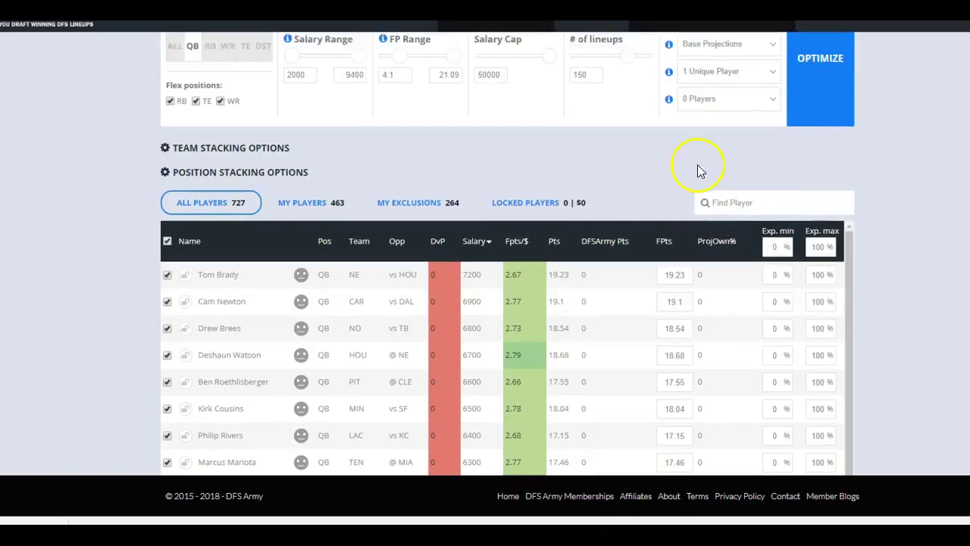
scroll(698, 164, up, 3)
scroll(712, 280, down, 3)
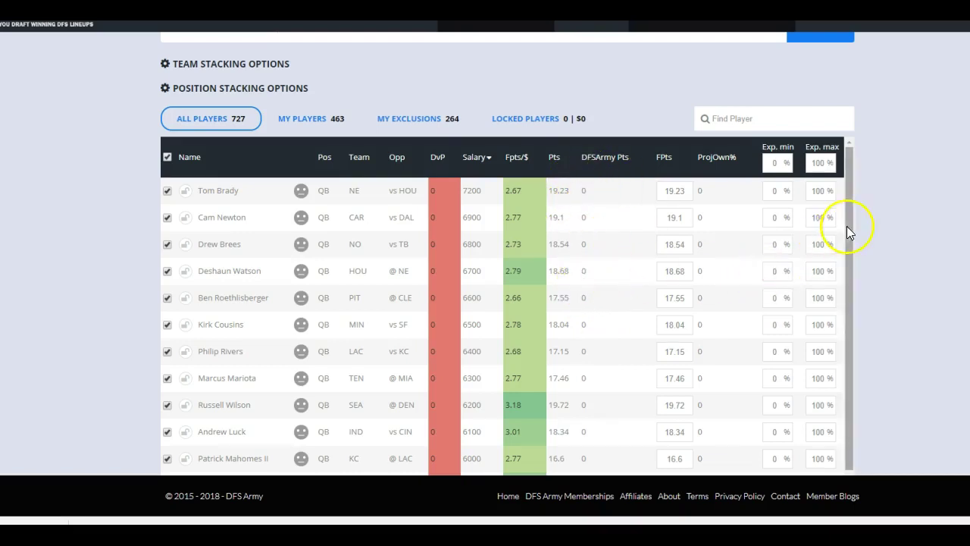
- Set the unique-player requirement to 2 Unique Players after trying 3
scroll(847, 223, up, 3)
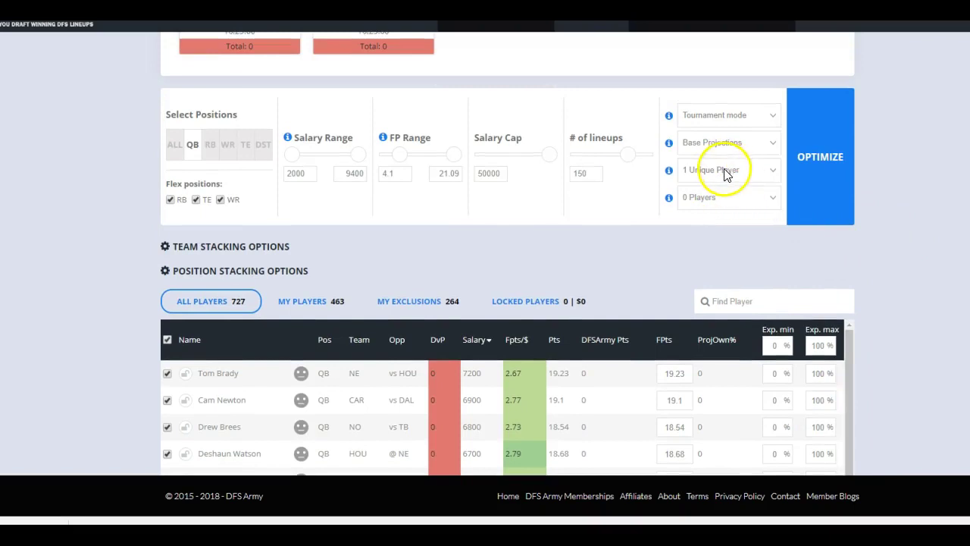
click(720, 171)
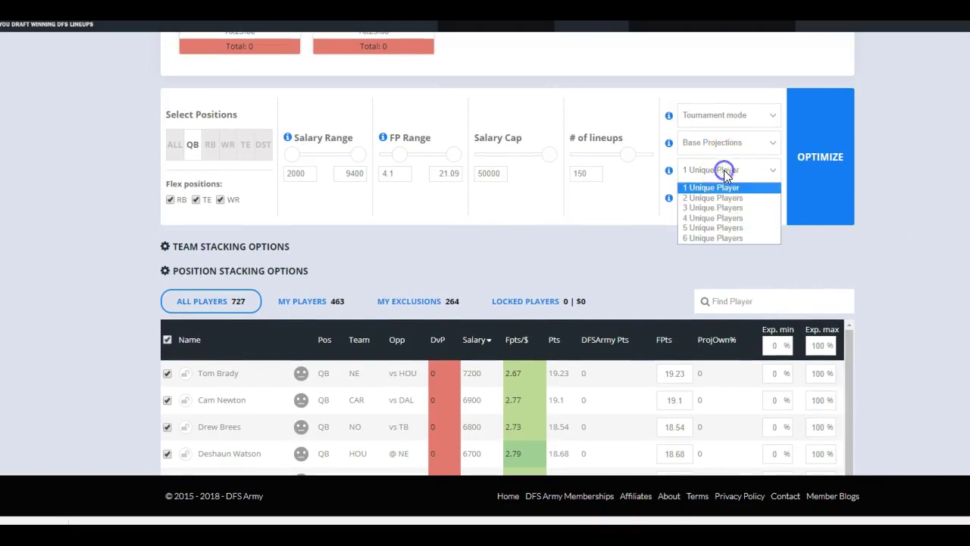
click(717, 209)
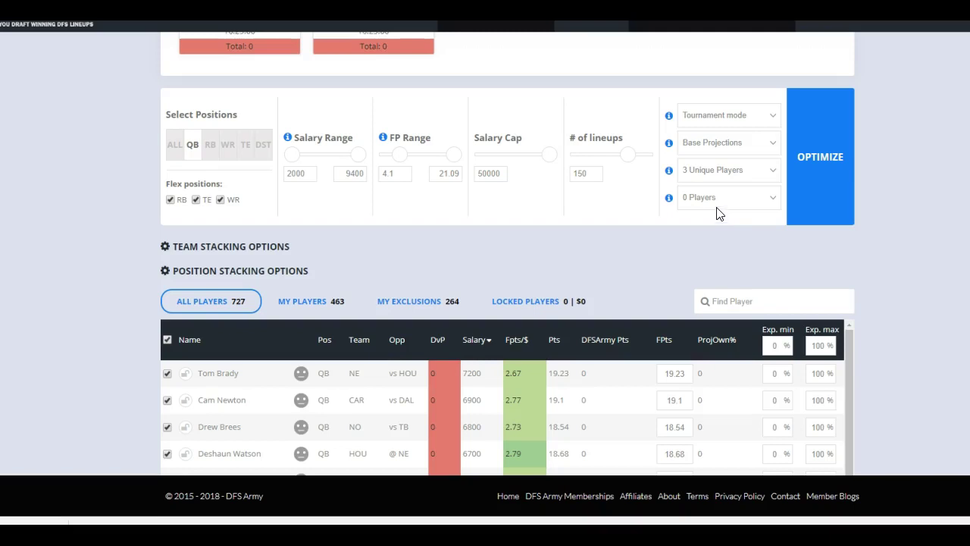
click(730, 176)
click(717, 198)
- Leave the max players limit at 0 Players
click(705, 195)
click(720, 202)
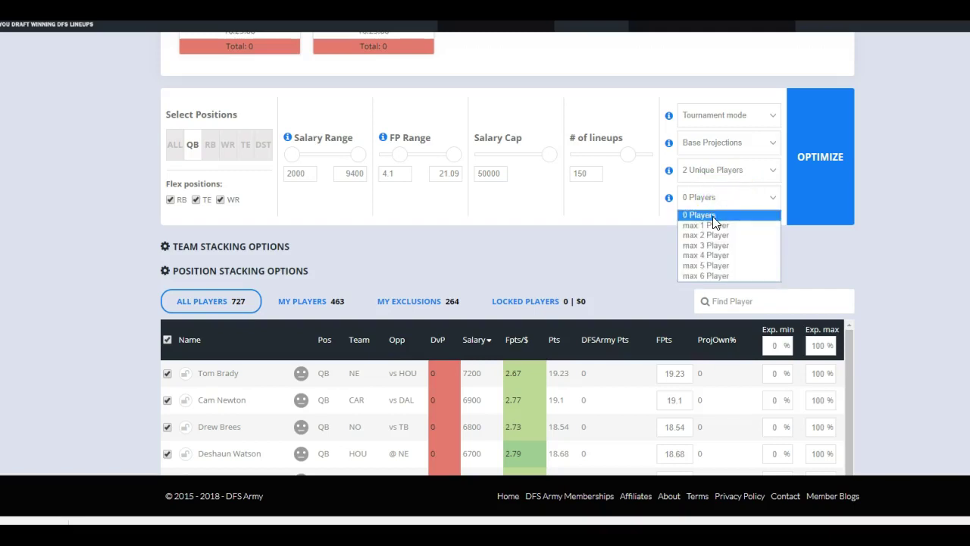
click(713, 217)
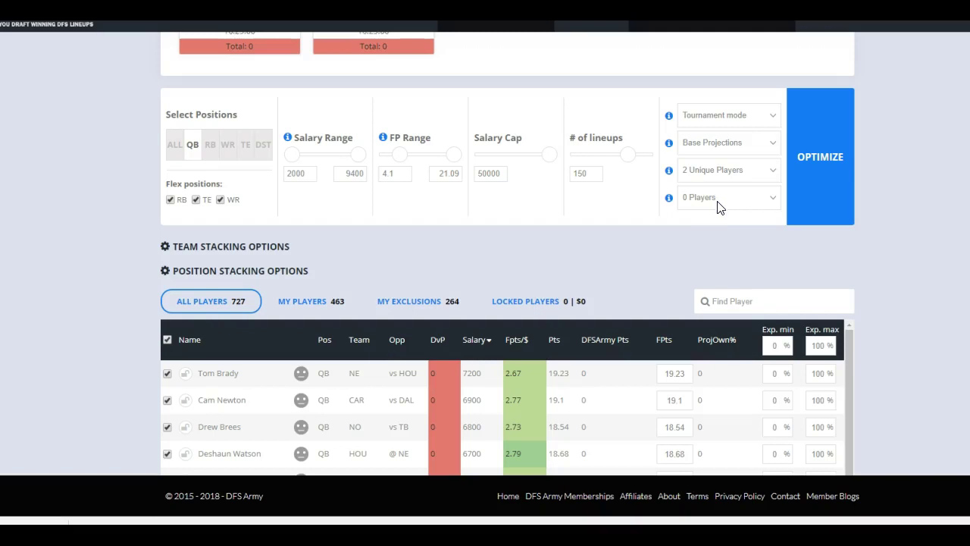
click(722, 201)
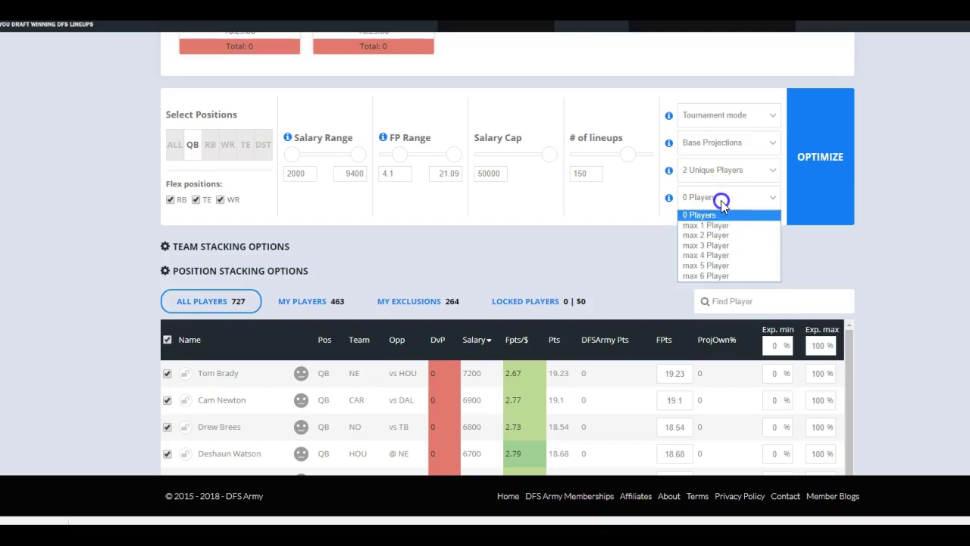
click(711, 219)
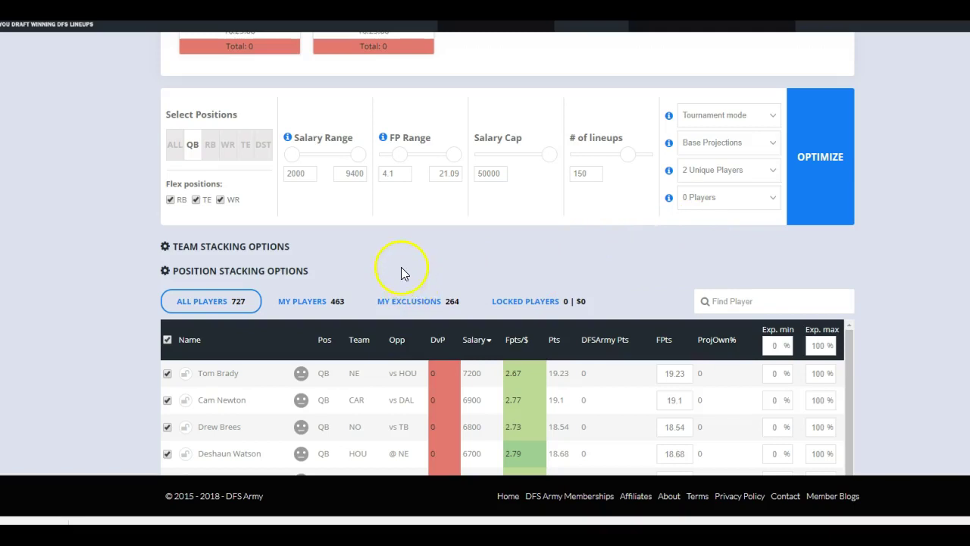
scroll(468, 261, up, 3)
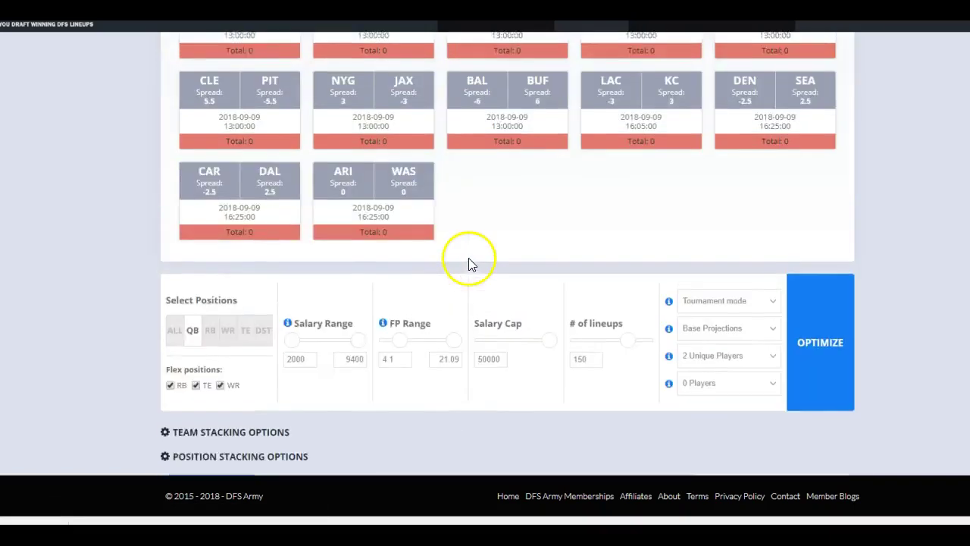
scroll(469, 262, down, 4)
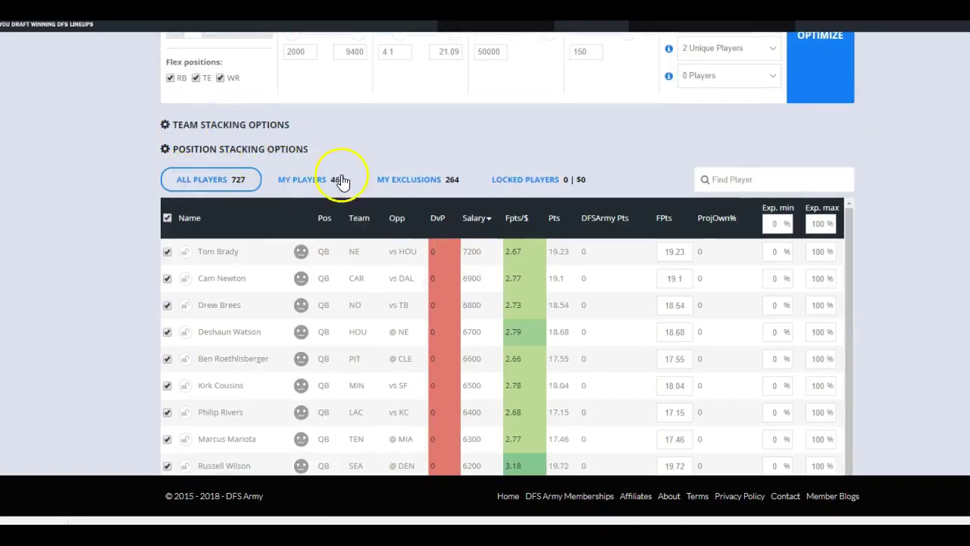
scroll(341, 180, up, 2)
click(264, 149)
scroll(261, 146, down, 3)
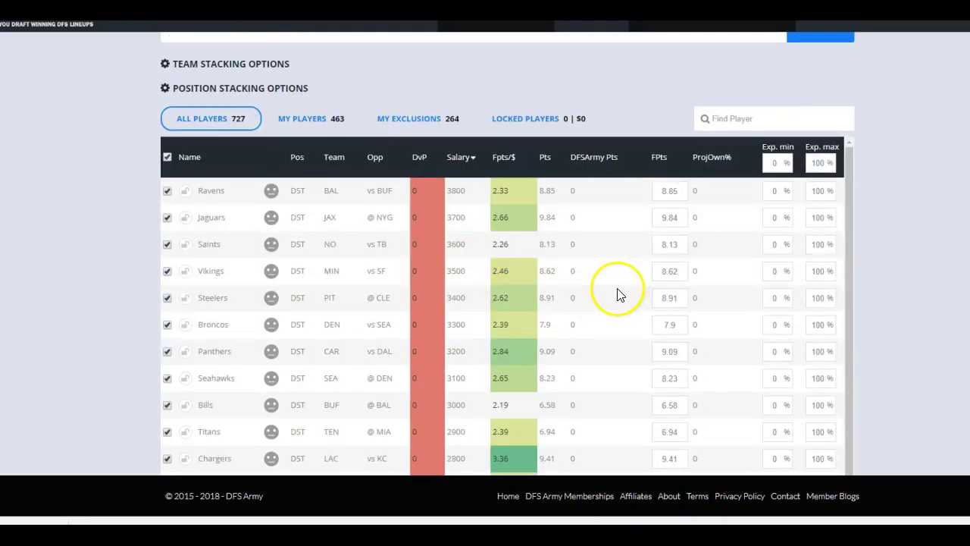
scroll(173, 239, down, 3)
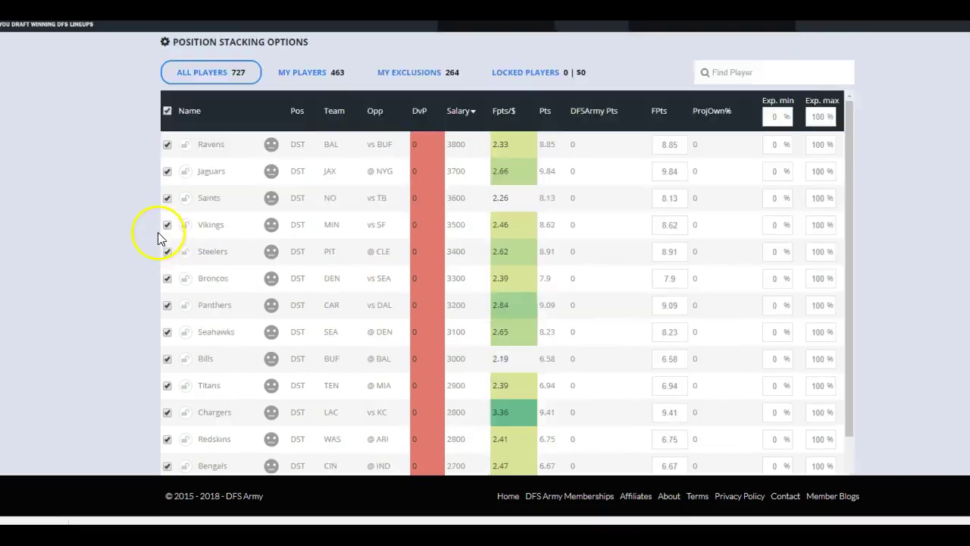
scroll(319, 286, down, 4)
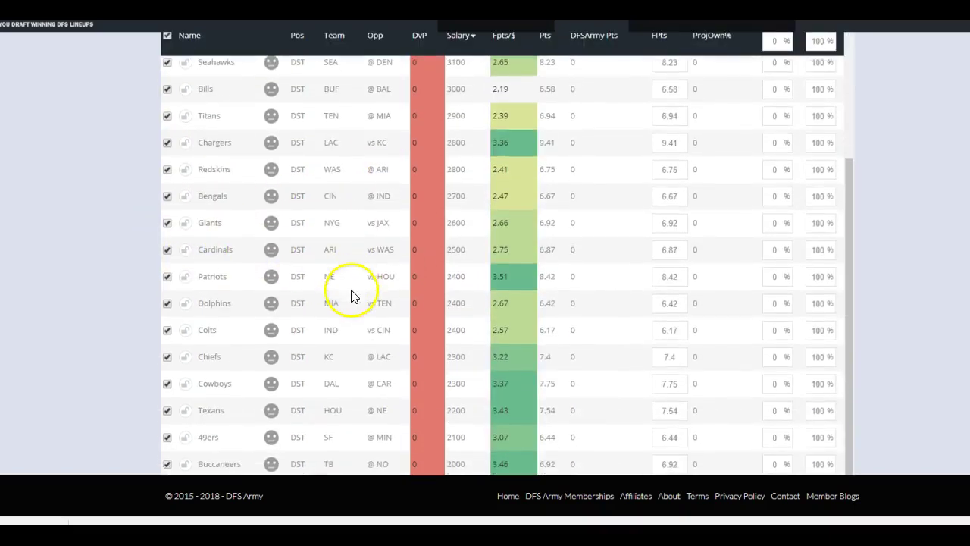
scroll(402, 286, up, 10)
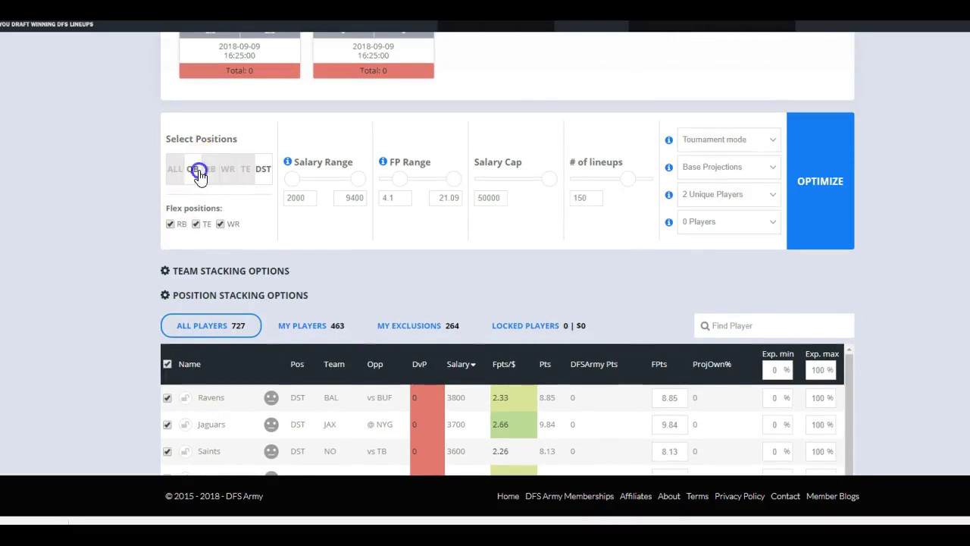
click(193, 168)
scroll(394, 260, down, 3)
scroll(405, 261, up, 2)
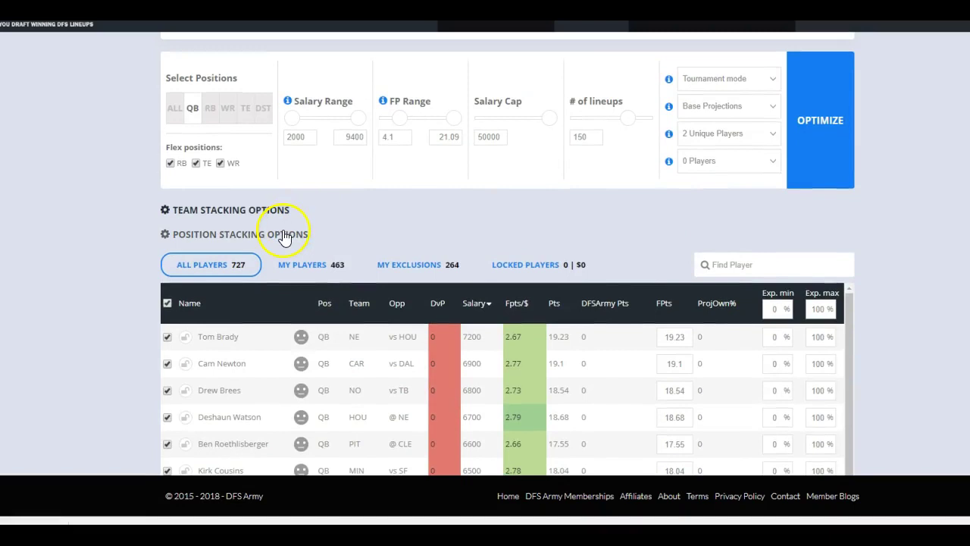
scroll(327, 210, down, 2)
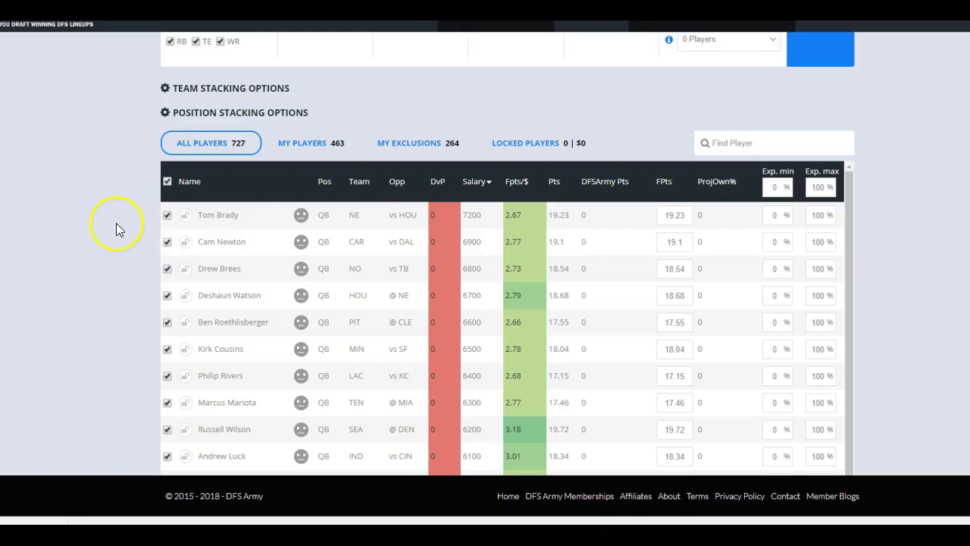
- Exclude quarterbacks Josh Allen and Eli Manning from the pool
scroll(119, 222, down, 1)
scroll(120, 221, up, 2)
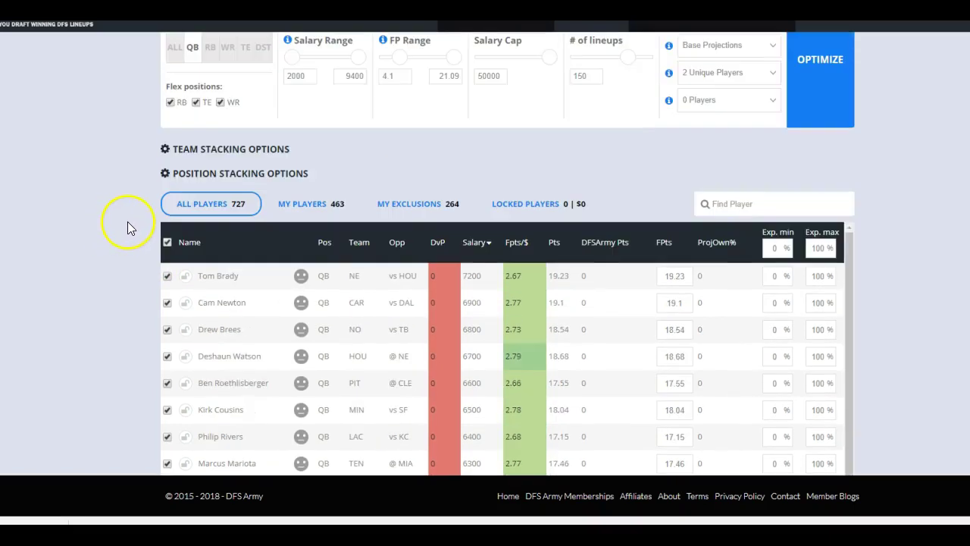
scroll(129, 224, down, 1)
scroll(260, 248, down, 2)
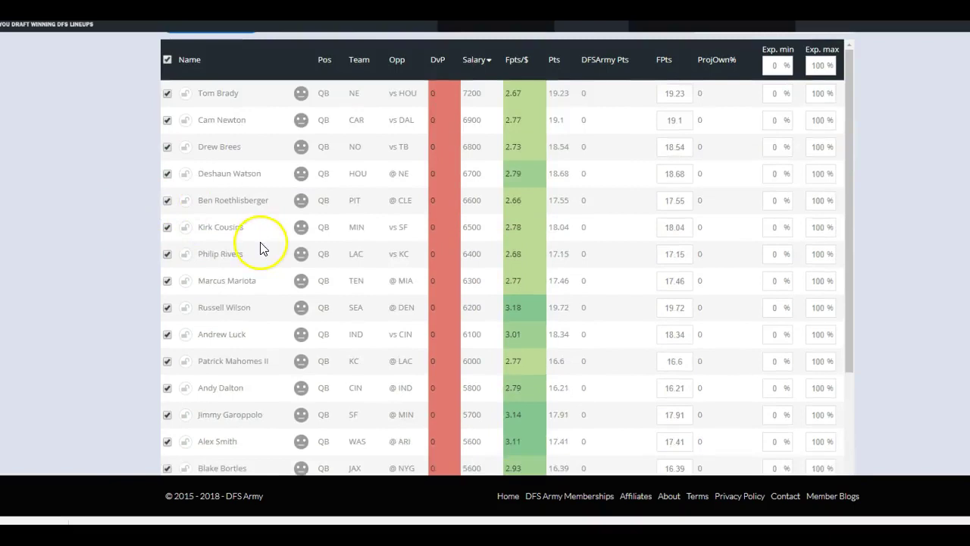
scroll(260, 248, down, 5)
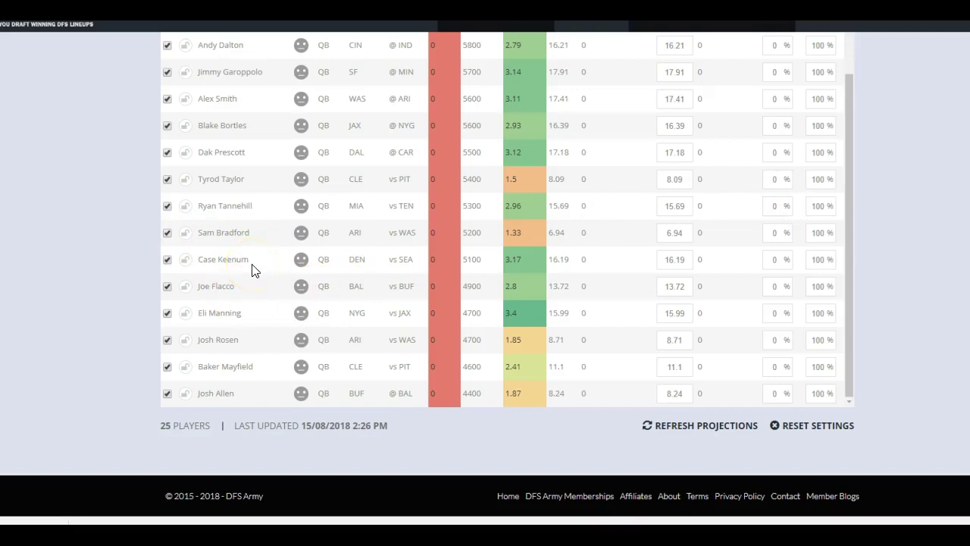
click(168, 395)
click(169, 313)
- Exclude Tyrod Taylor, Blake Bortles, Dak Prescott and Russell Wilson, leaving 455 players
scroll(298, 355, up, 1)
scroll(298, 355, up, 2)
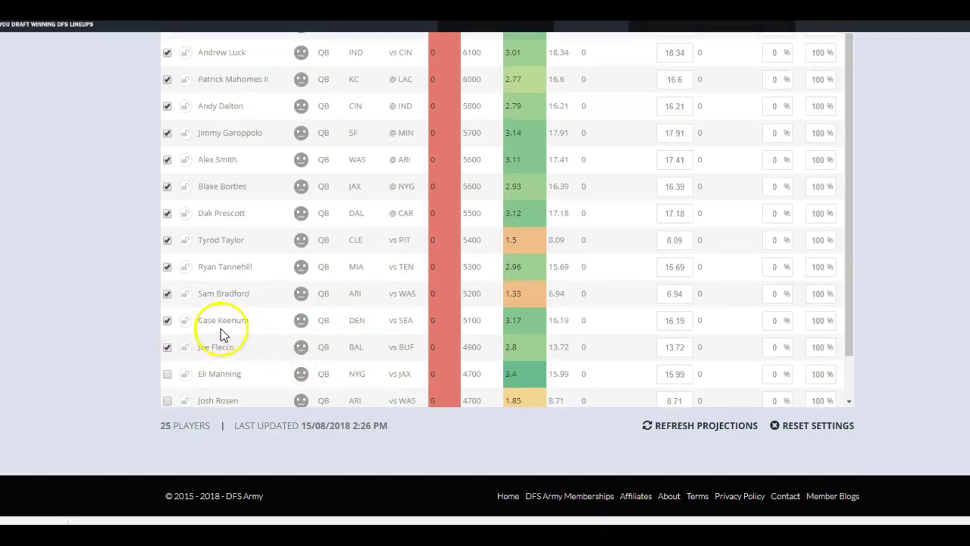
click(166, 241)
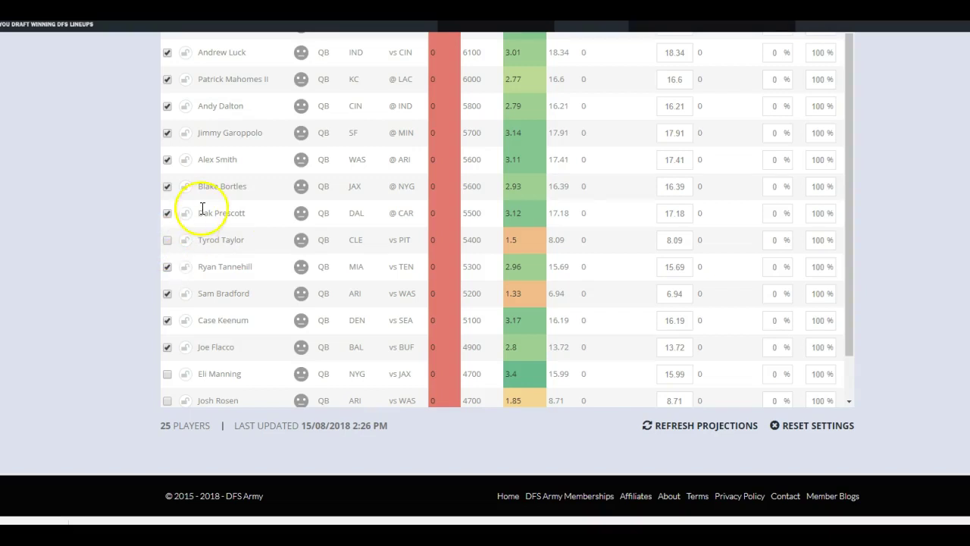
click(167, 187)
scroll(250, 263, up, 1)
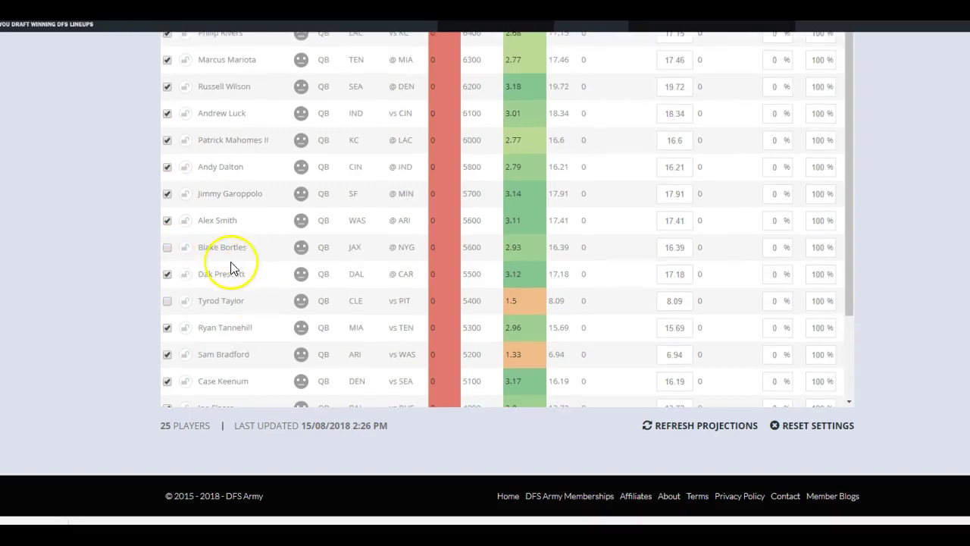
click(167, 274)
scroll(250, 282, up, 1)
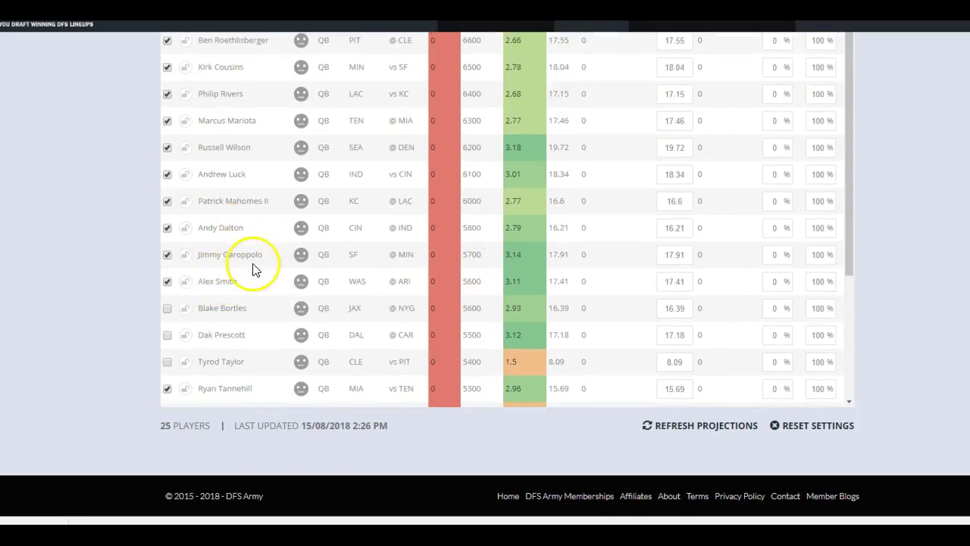
scroll(255, 271, up, 1)
scroll(254, 257, up, 1)
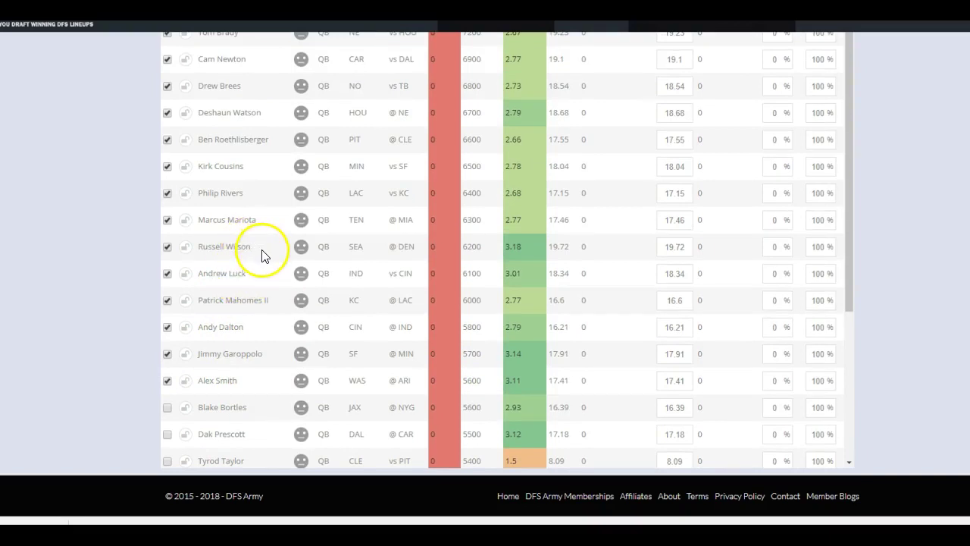
click(168, 247)
scroll(279, 263, up, 1)
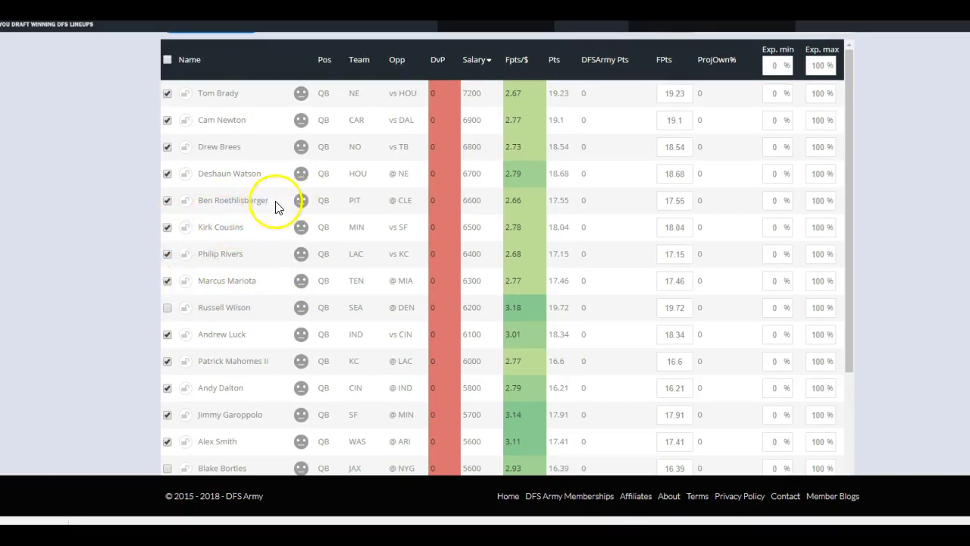
scroll(260, 212, up, 1)
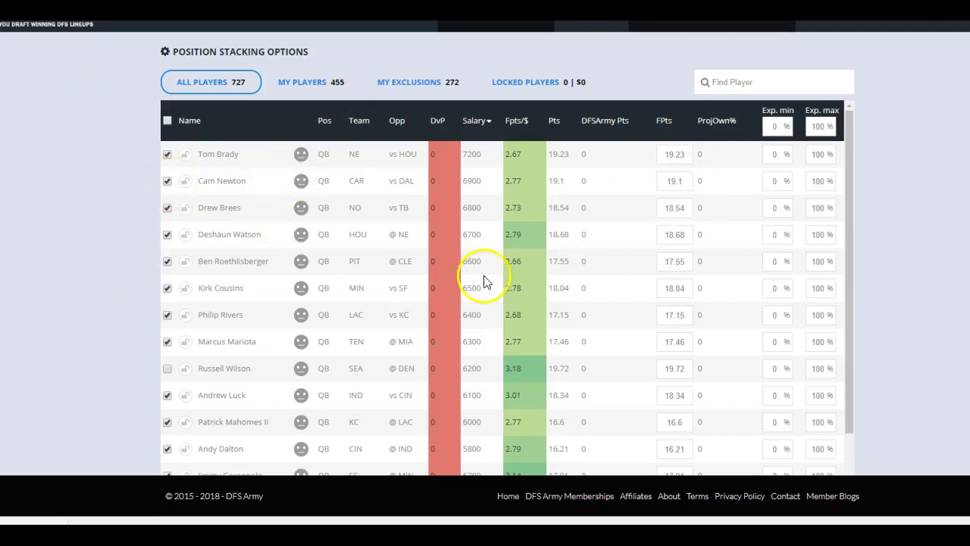
- Set Tom Brady's maximum exposure to 10%
scroll(159, 231, up, 2)
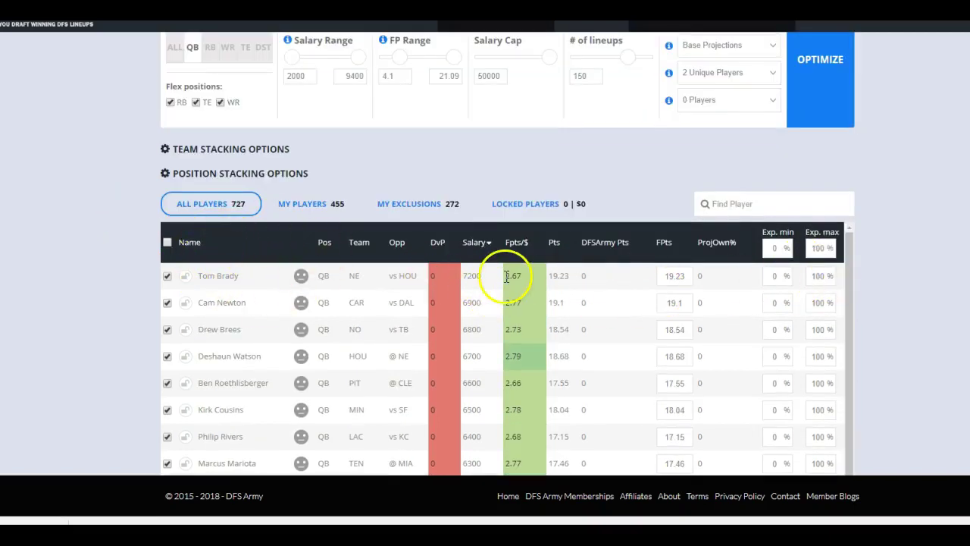
scroll(394, 193, down, 2)
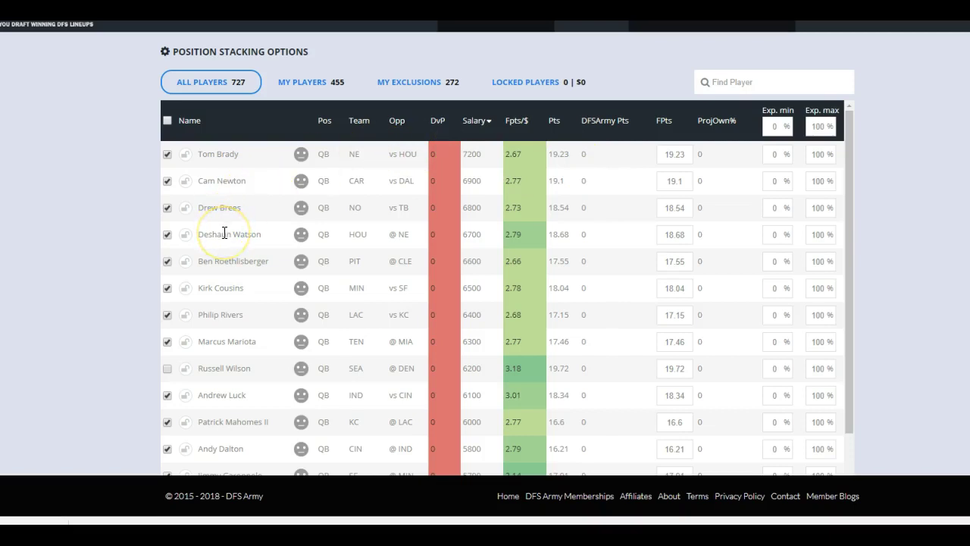
click(817, 154)
text(5)
click(817, 154)
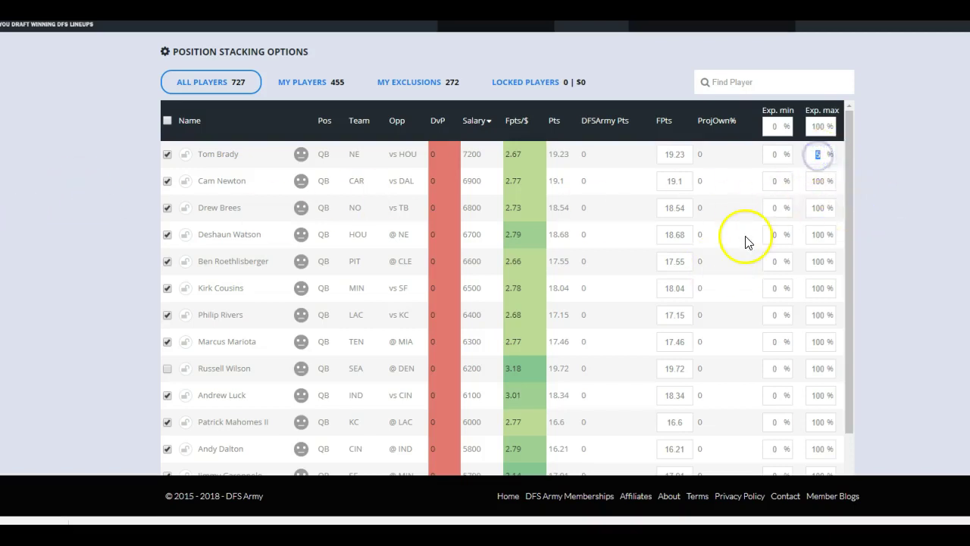
scroll(942, 181, up, 6)
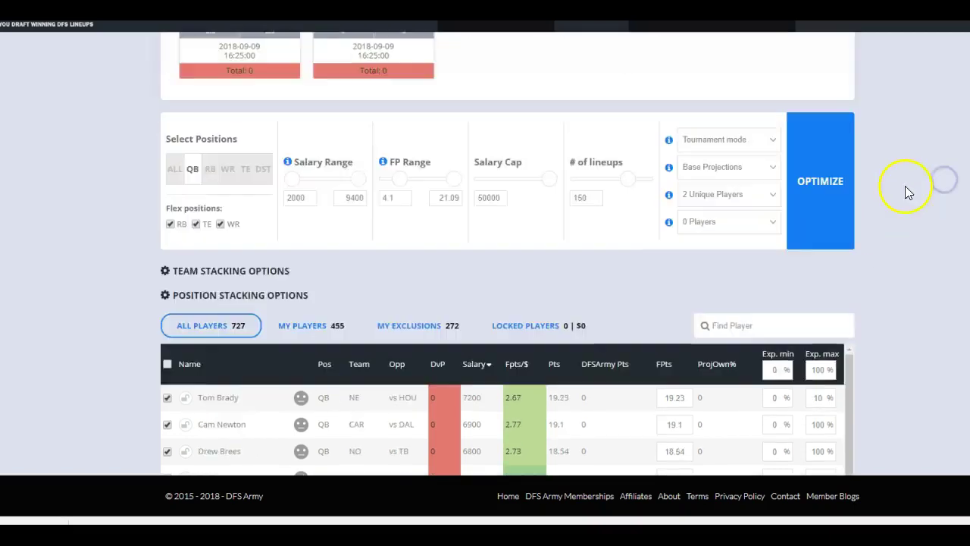
- Start optimizing and check QB, RB, WR, TE and DST exposure in Players Used
click(855, 331)
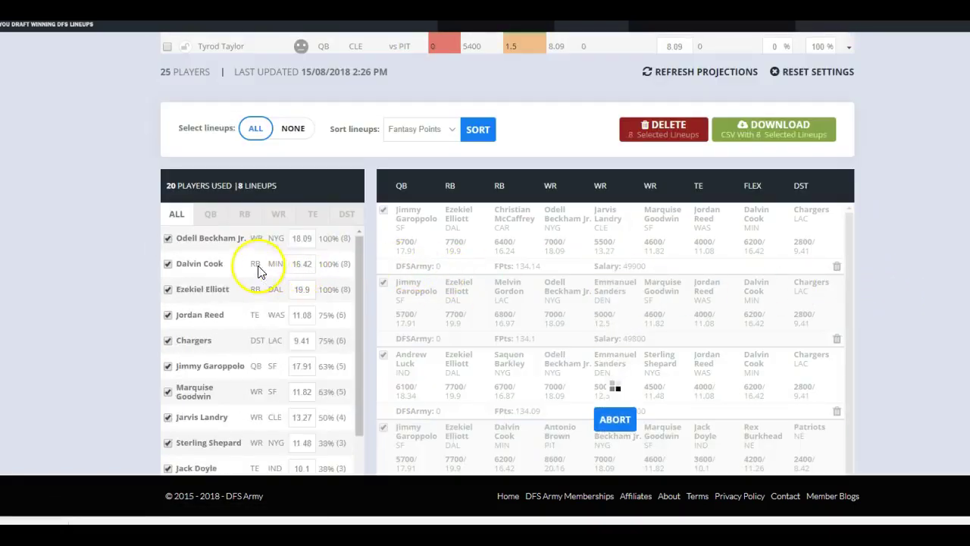
click(210, 220)
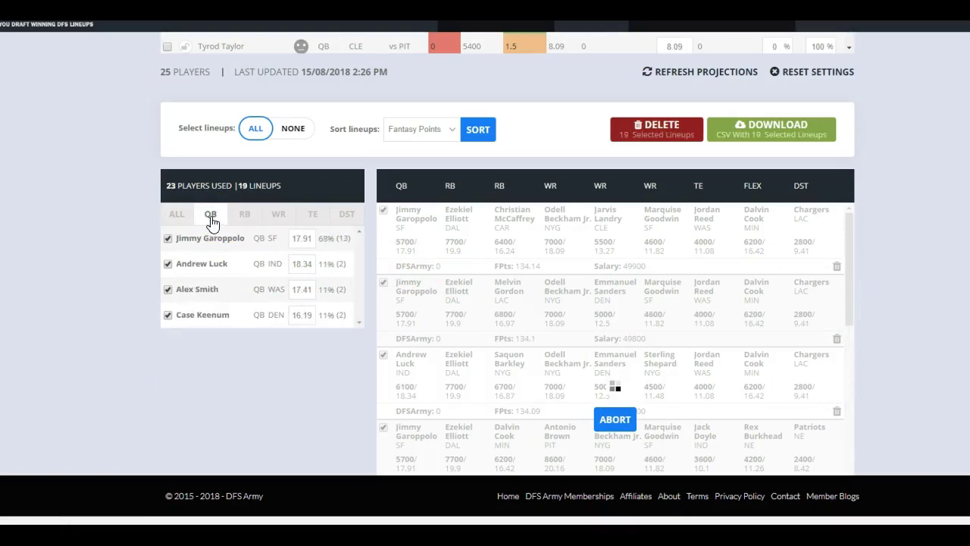
click(252, 220)
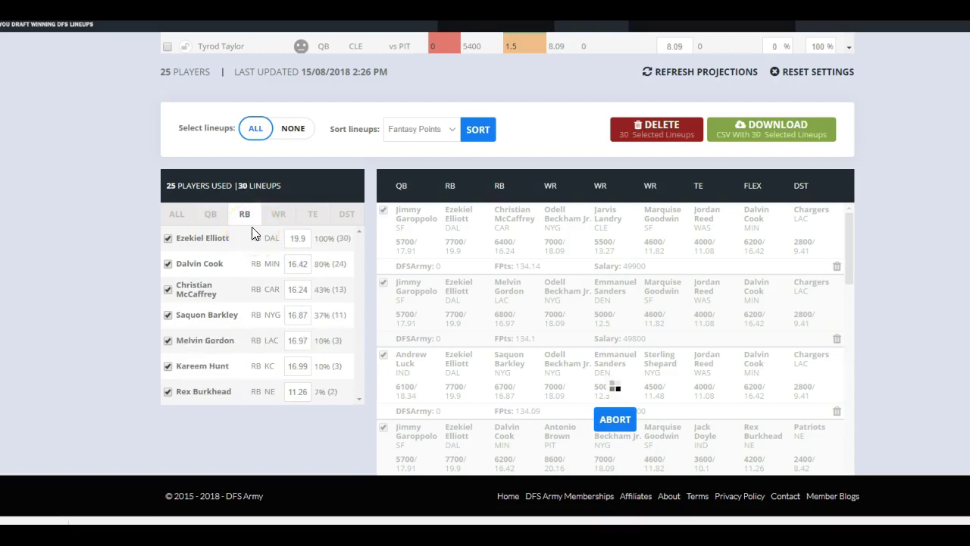
click(278, 216)
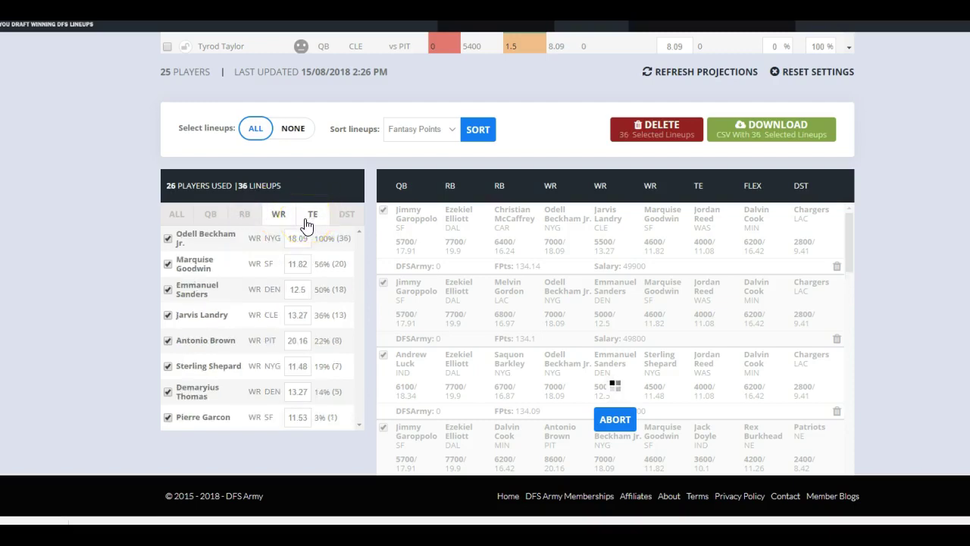
click(306, 222)
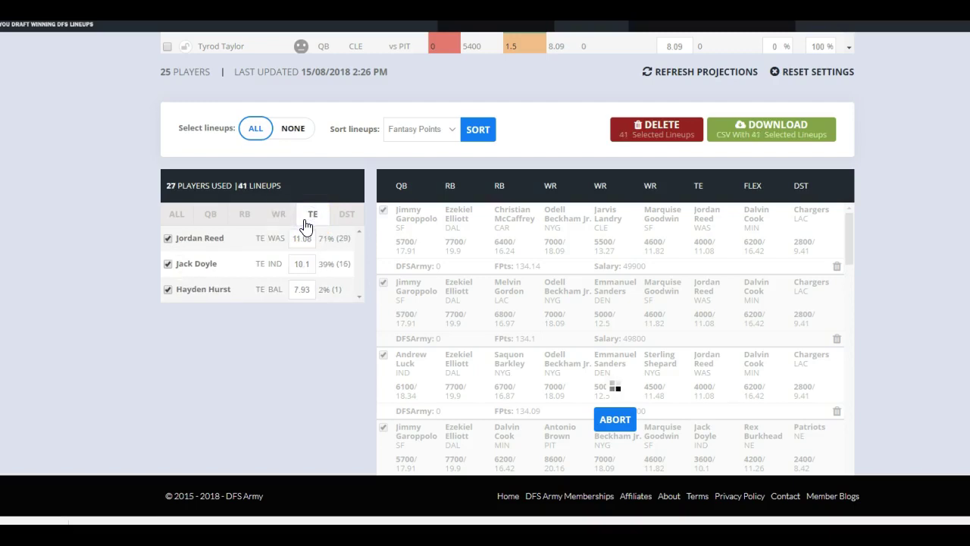
click(347, 218)
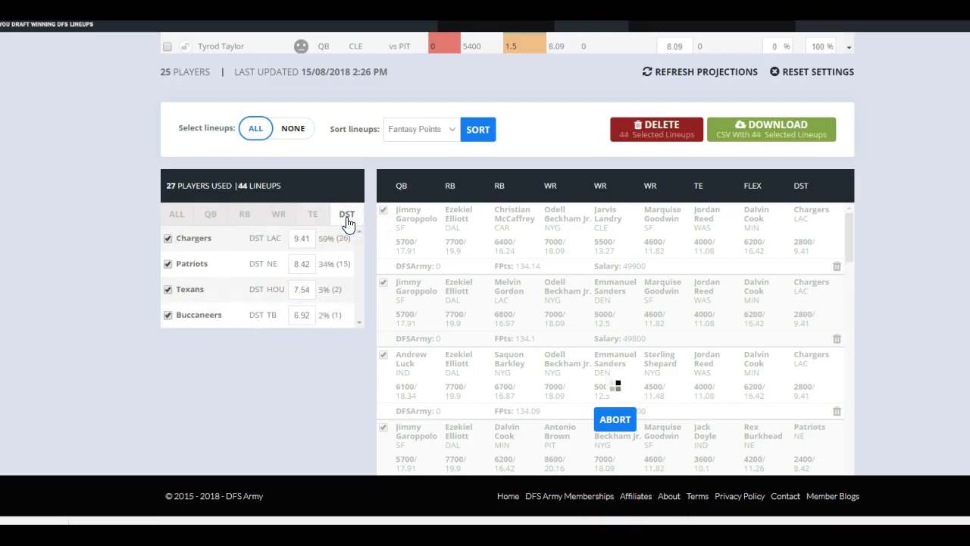
- Re-review TE, WR, RB and QB exposure, then abort the run at about 80 lineups
click(324, 221)
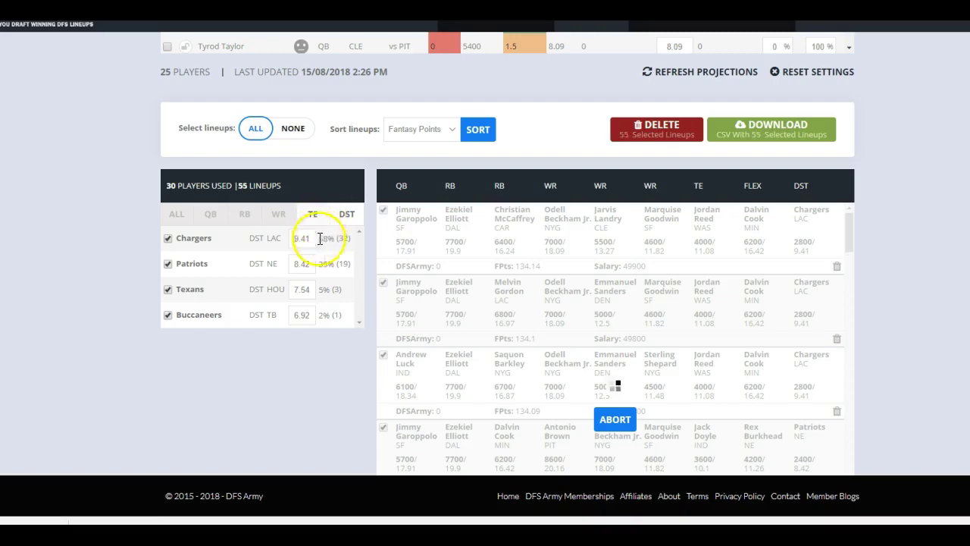
click(317, 217)
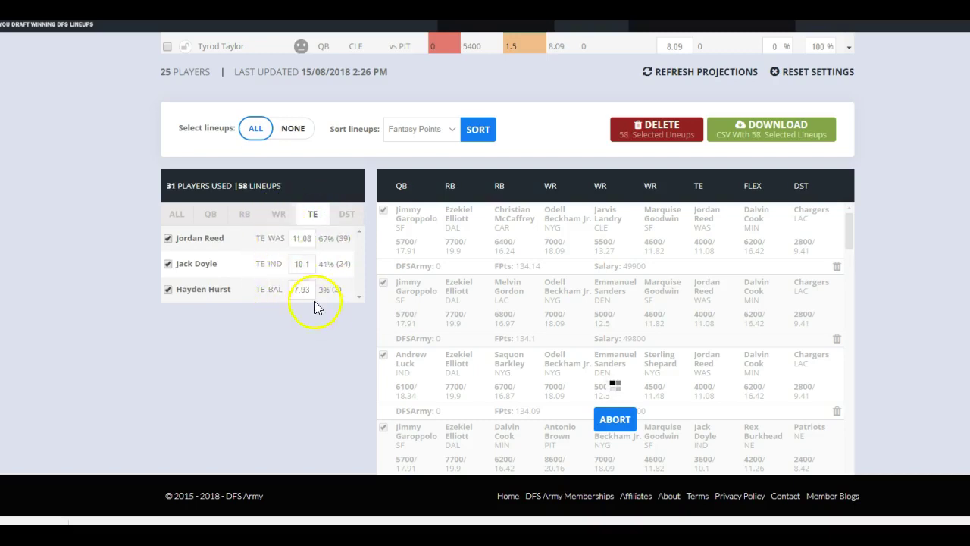
click(288, 215)
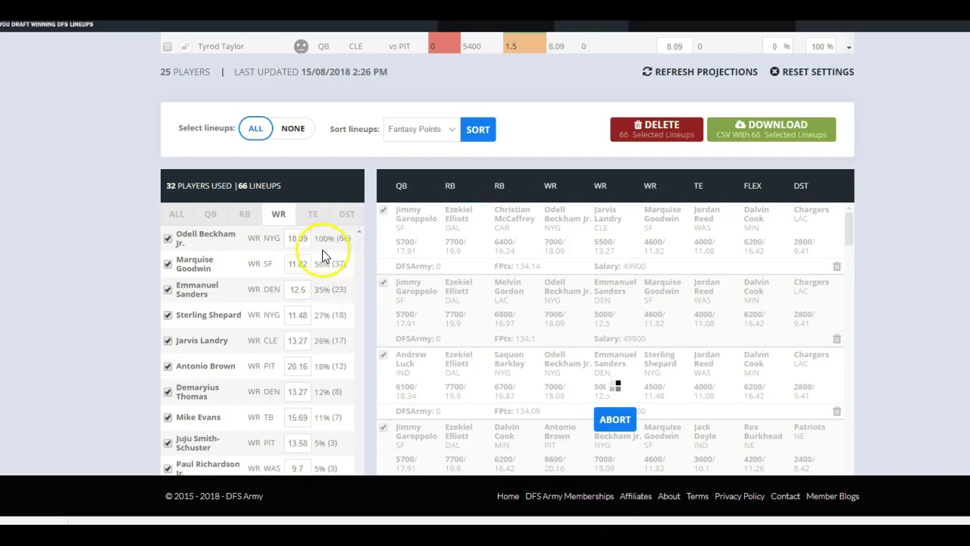
click(256, 220)
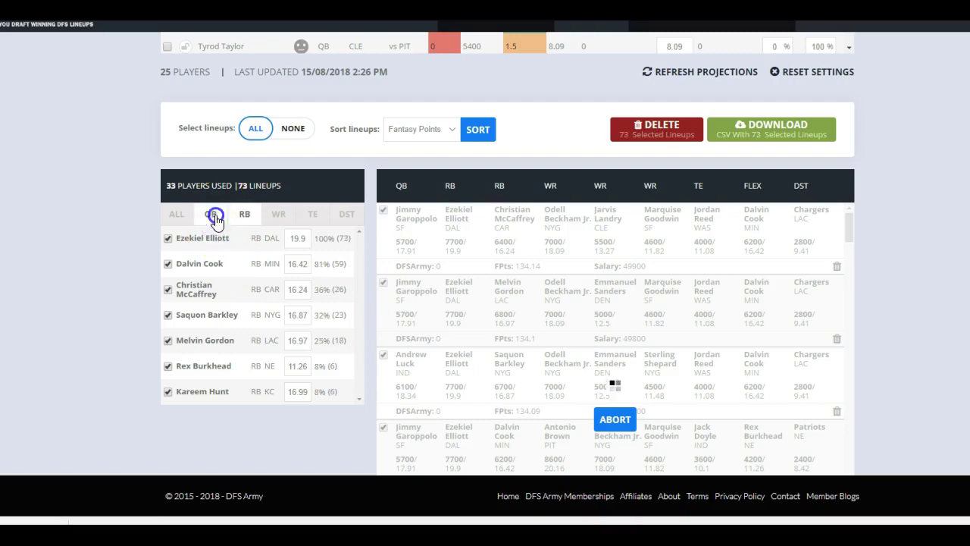
click(215, 218)
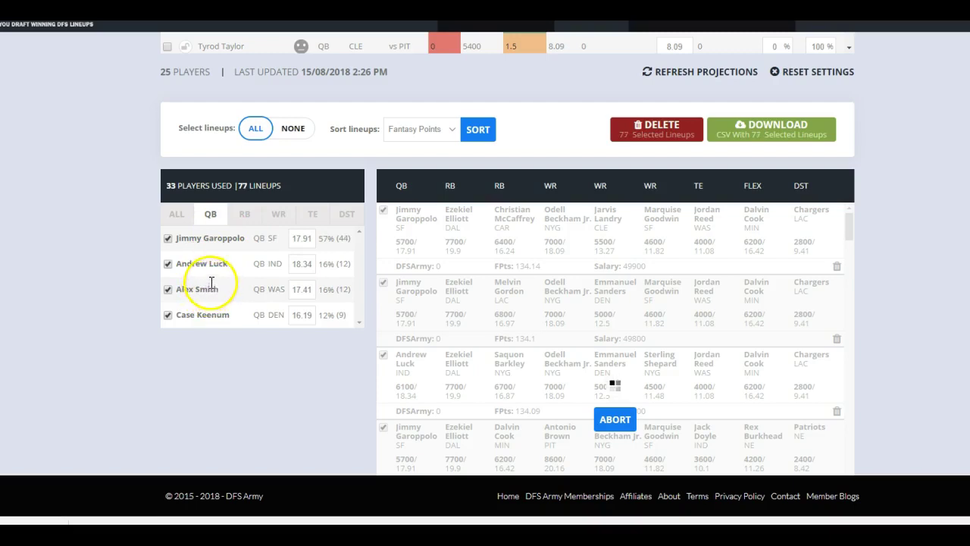
scroll(358, 282, up, 1)
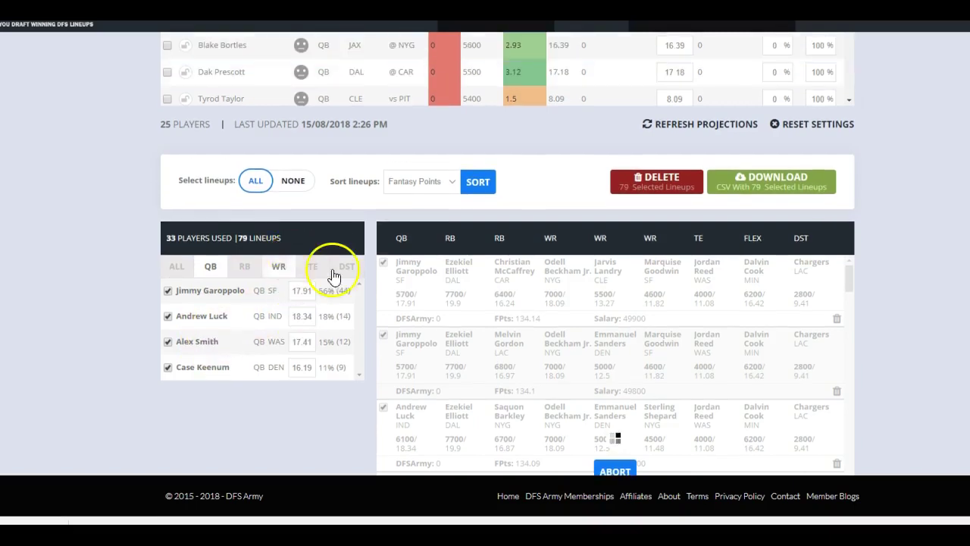
scroll(358, 281, down, 2)
click(620, 350)
scroll(857, 298, up, 12)
- Set the number of lineups to 50
scroll(856, 299, up, 3)
double_click(582, 264)
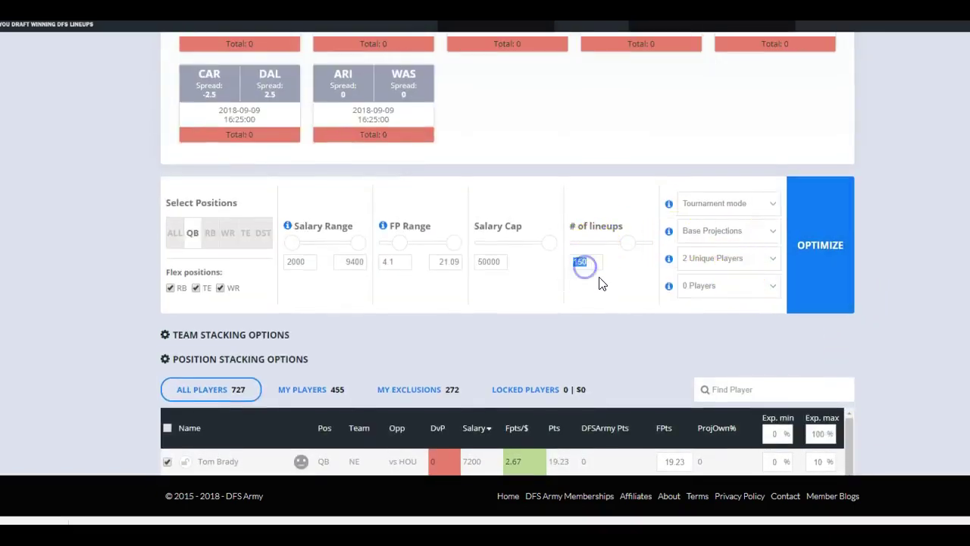
text(50)
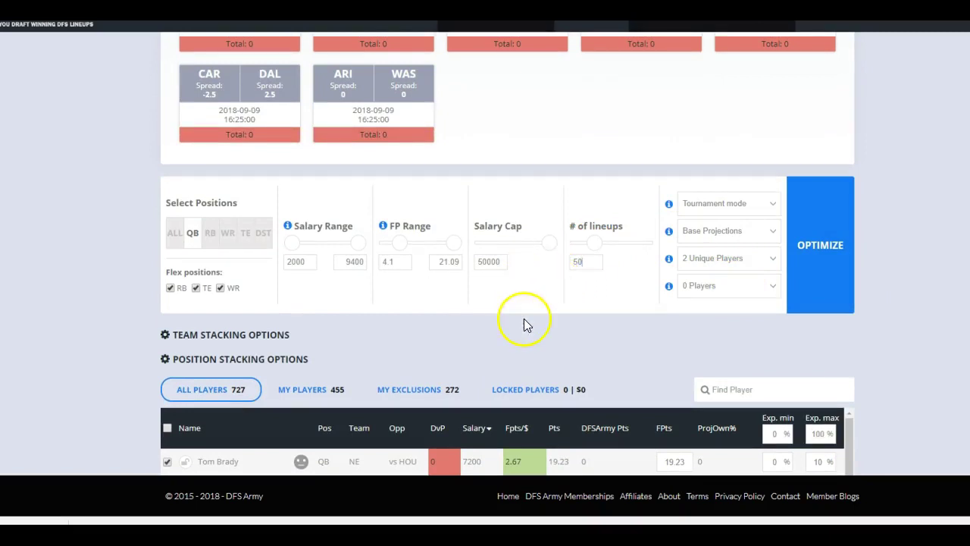
scroll(527, 319, down, 1)
scroll(527, 319, down, 3)
scroll(271, 177, down, 2)
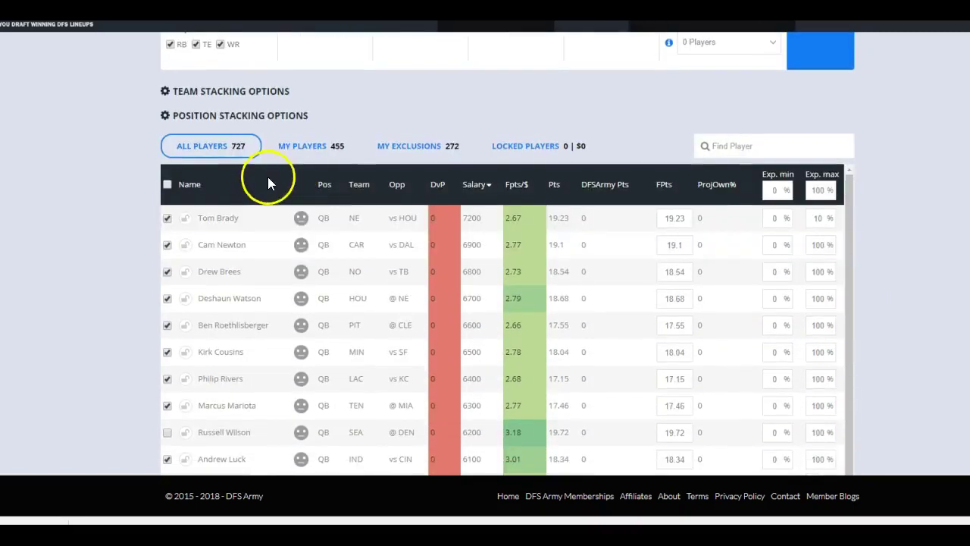
scroll(227, 136, up, 1)
- Add an 'At most 4 Players' team stacking rule for MIA
click(230, 152)
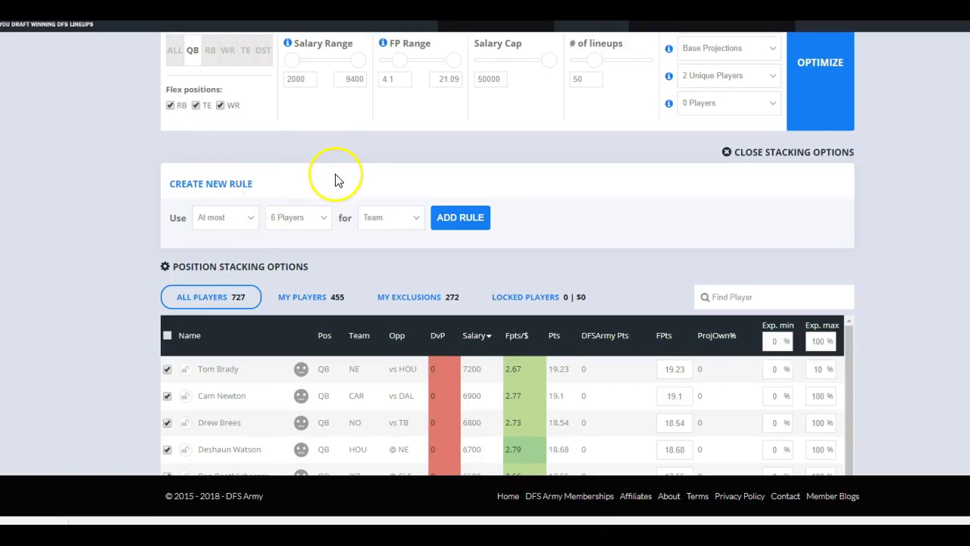
click(254, 219)
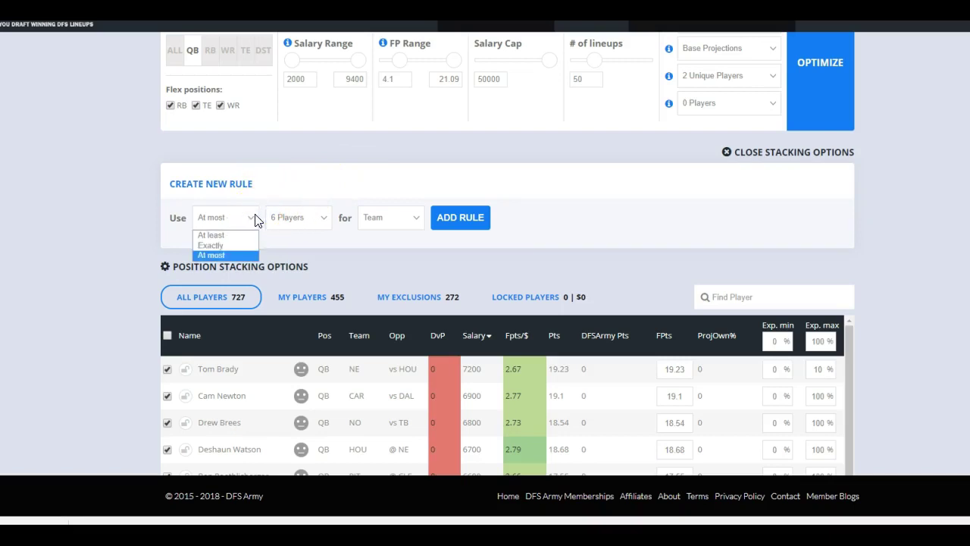
click(312, 182)
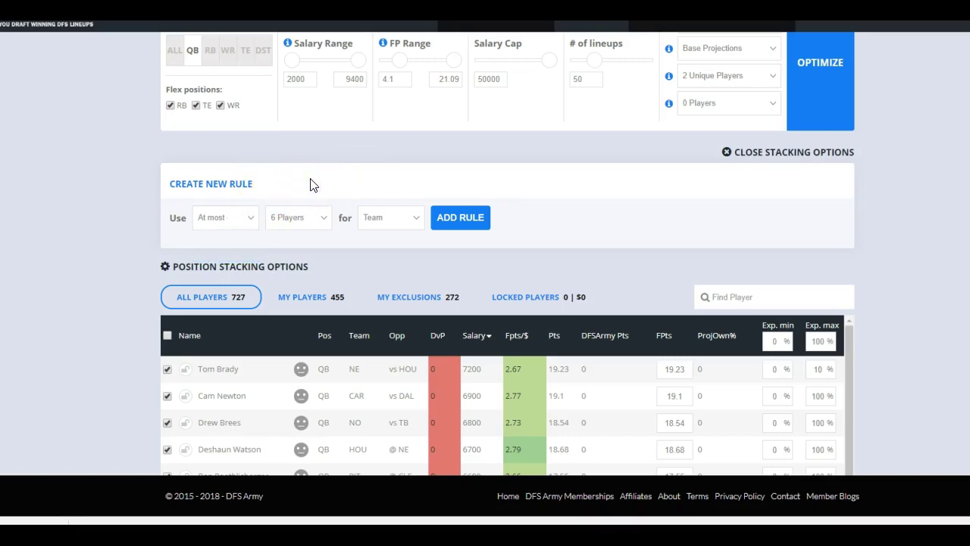
click(372, 228)
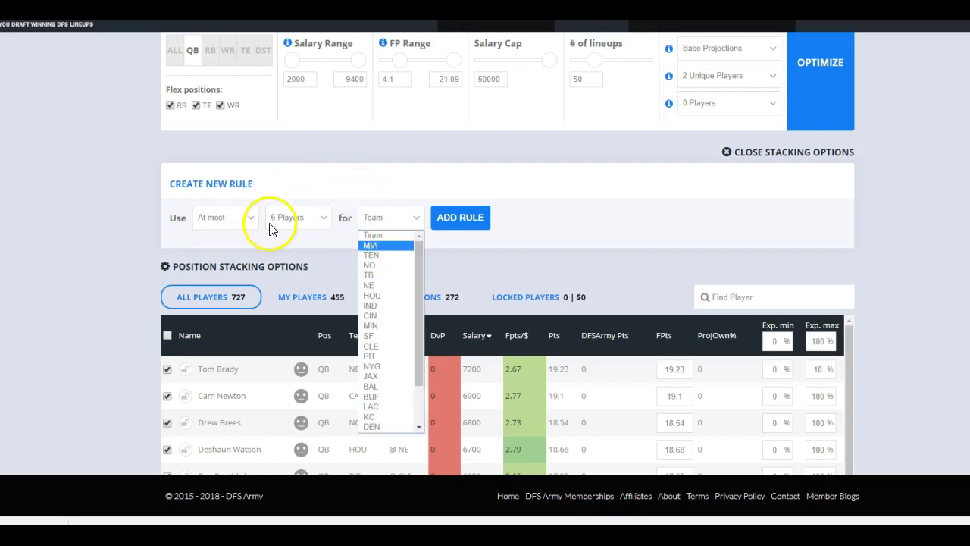
click(415, 193)
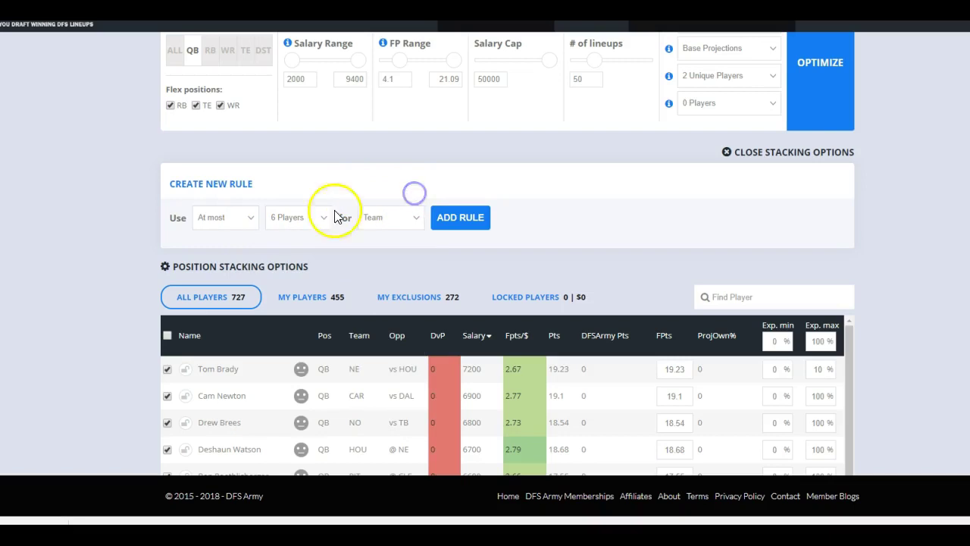
click(241, 226)
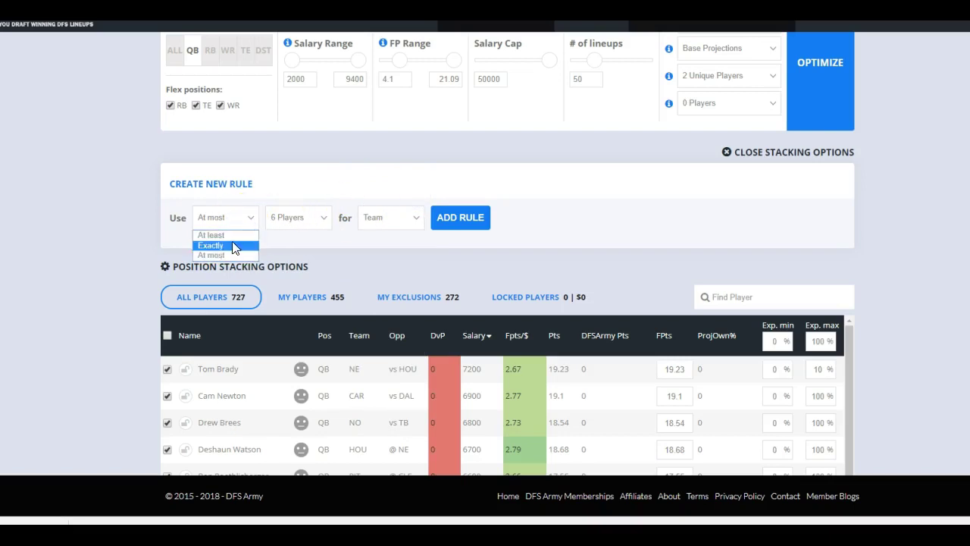
click(227, 254)
click(305, 221)
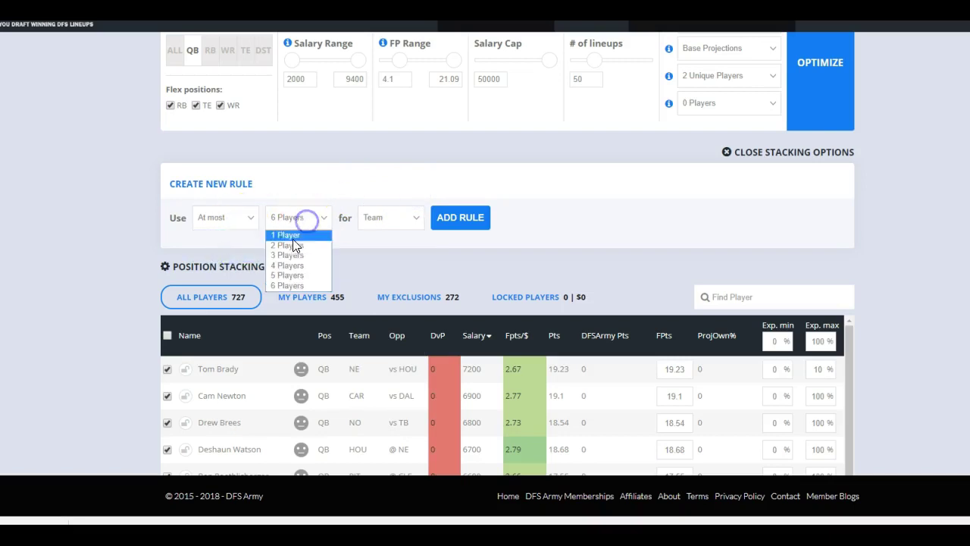
click(297, 266)
click(411, 220)
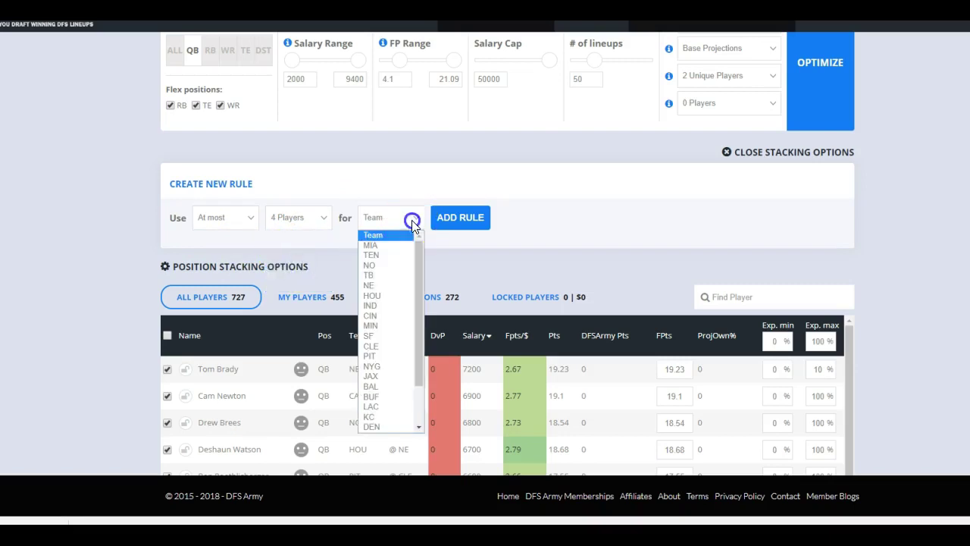
click(383, 247)
click(459, 220)
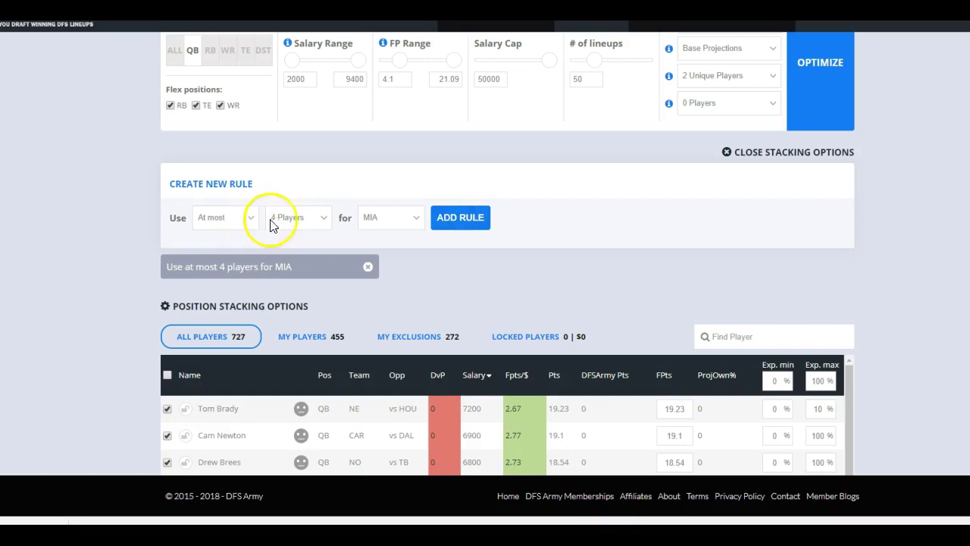
- Add the same at-most-4-players rule for TEN, NO, NE, HOU and CIN
click(390, 221)
click(383, 252)
click(450, 222)
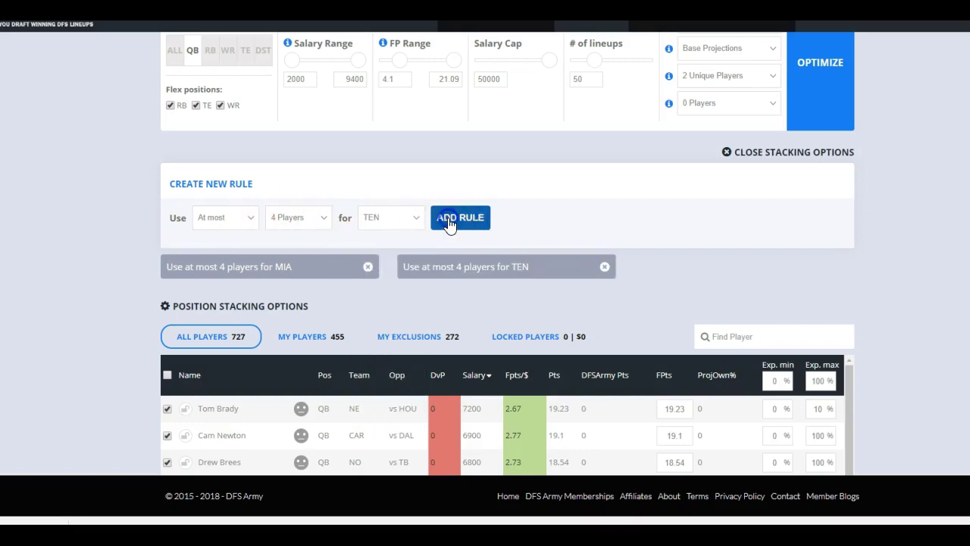
click(377, 224)
click(377, 258)
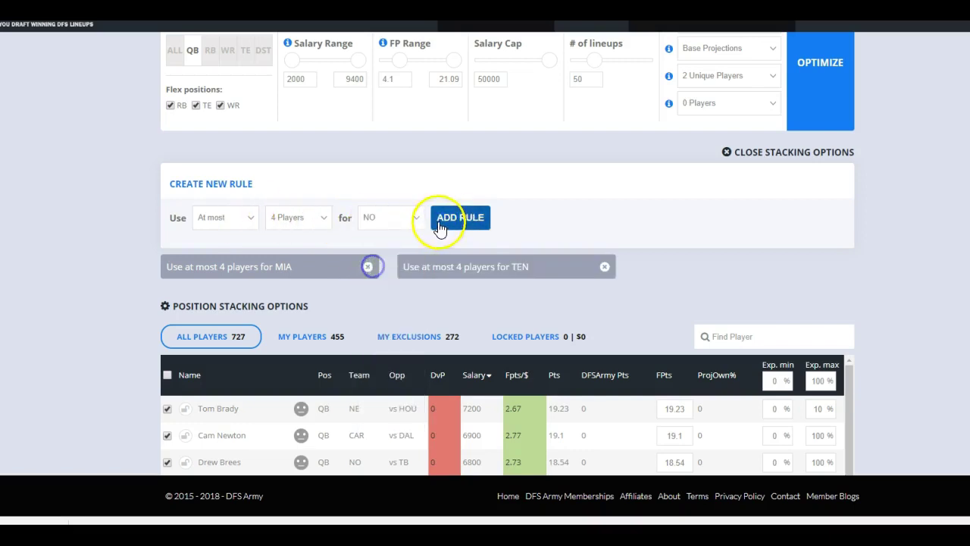
click(440, 225)
click(412, 219)
click(384, 281)
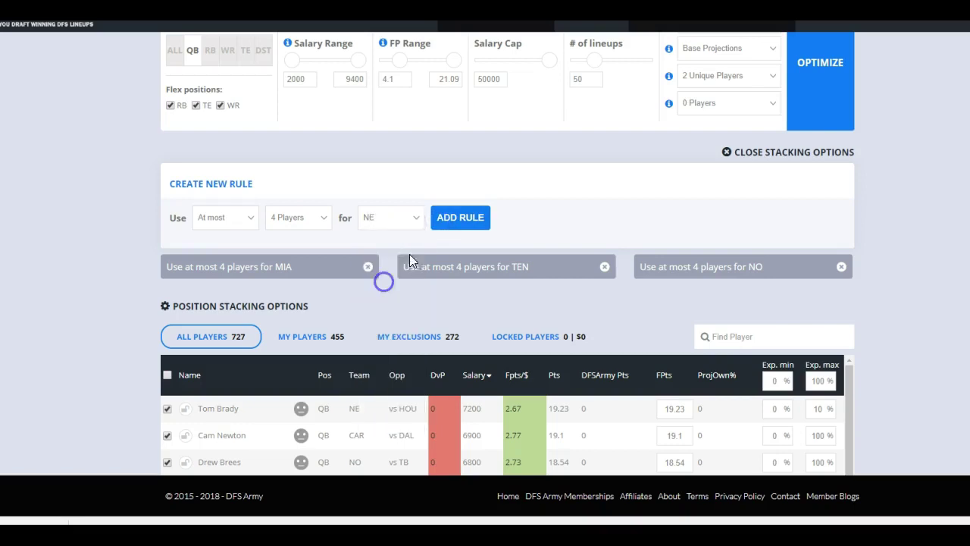
click(446, 218)
click(392, 226)
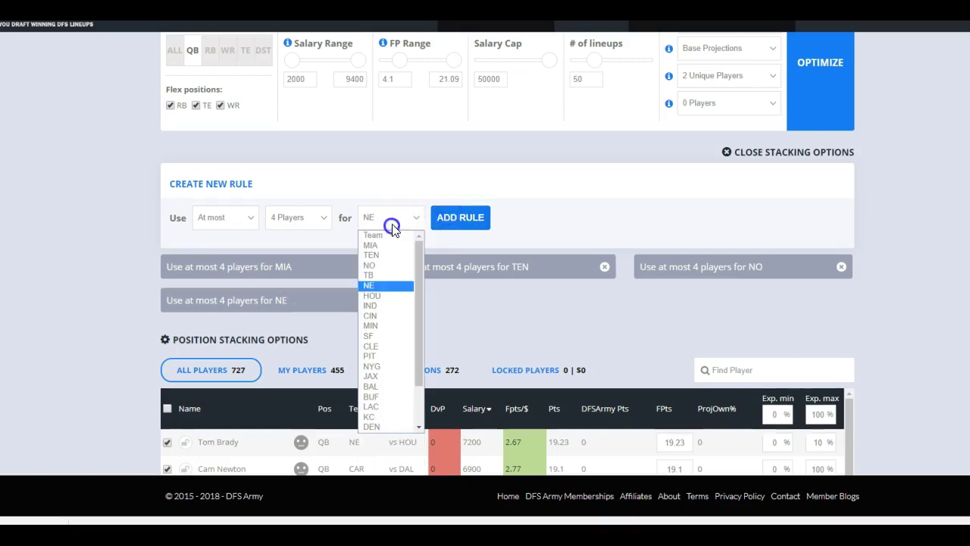
click(372, 296)
click(460, 218)
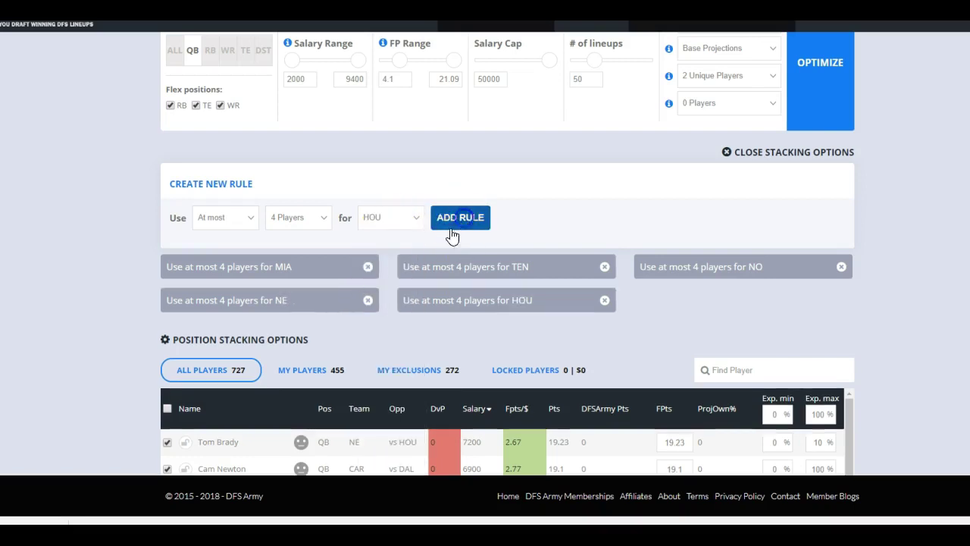
click(395, 220)
click(370, 315)
click(457, 215)
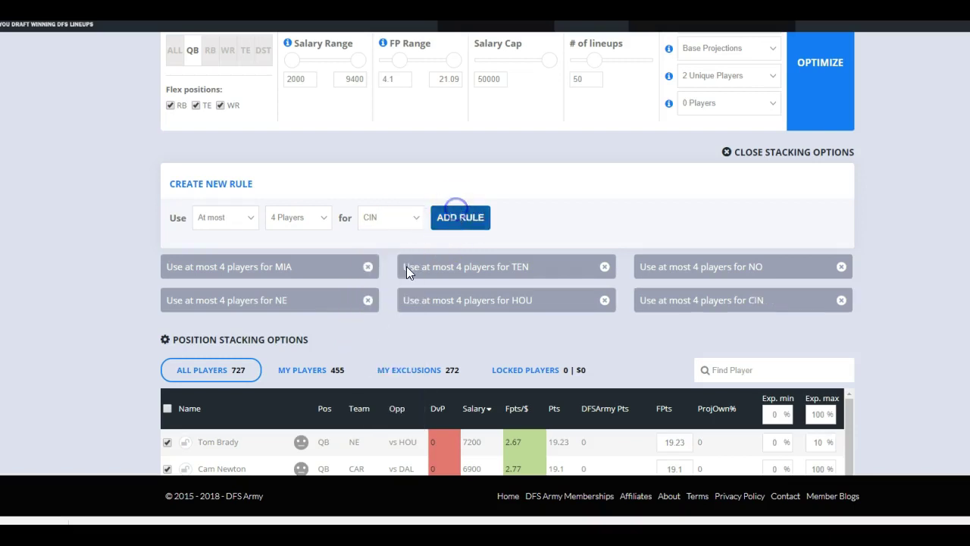
- Add the at-most-4-players rule for SF, CLE, NYG, JAX and BUF
click(383, 220)
click(373, 336)
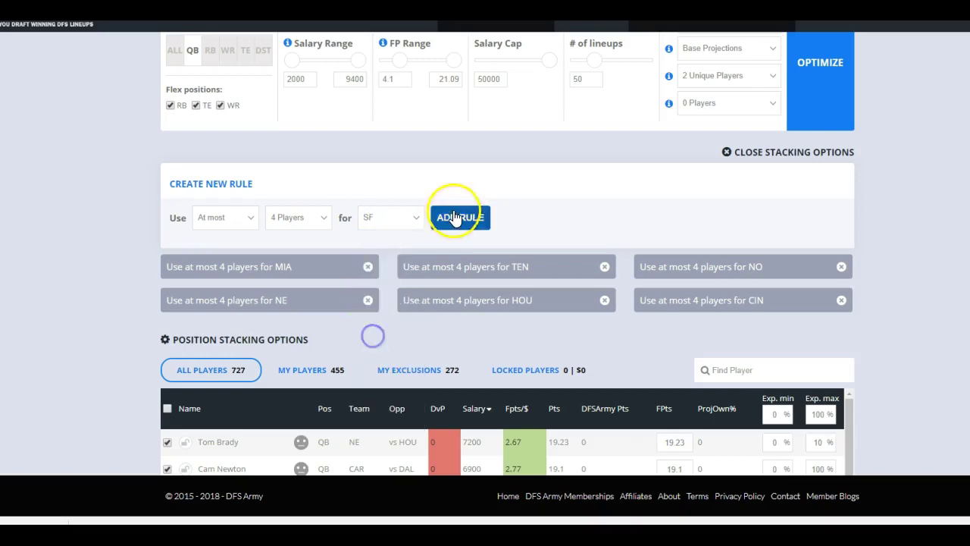
click(455, 217)
click(384, 216)
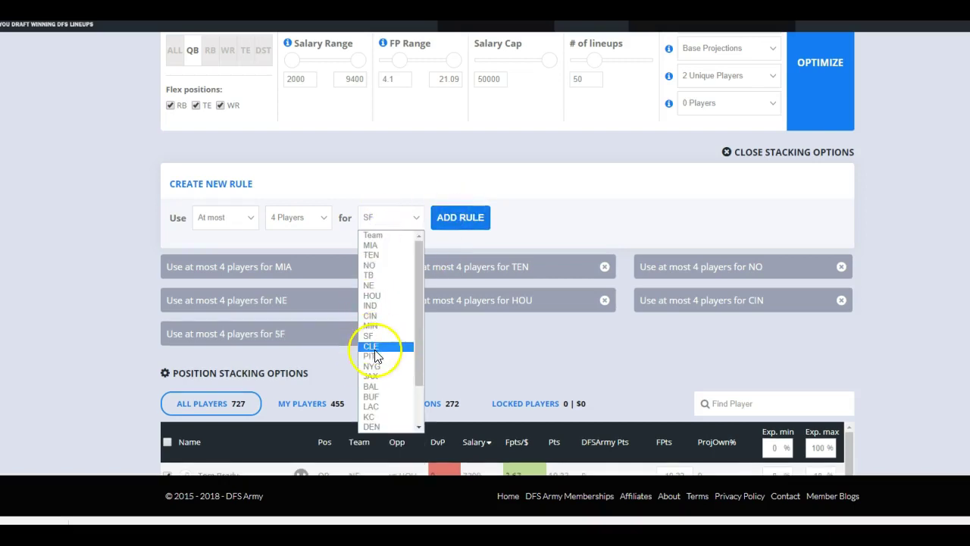
click(375, 349)
click(461, 225)
click(394, 218)
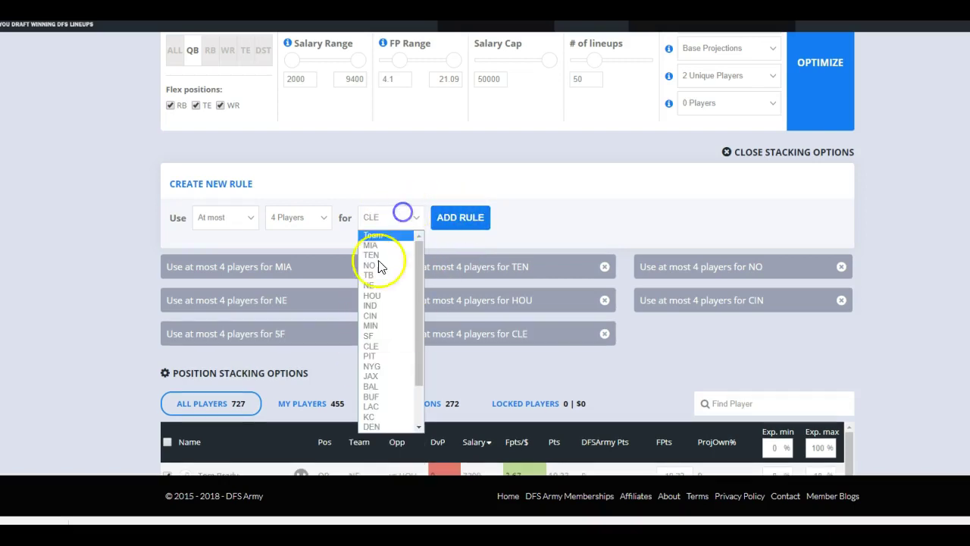
click(364, 366)
click(455, 217)
click(404, 216)
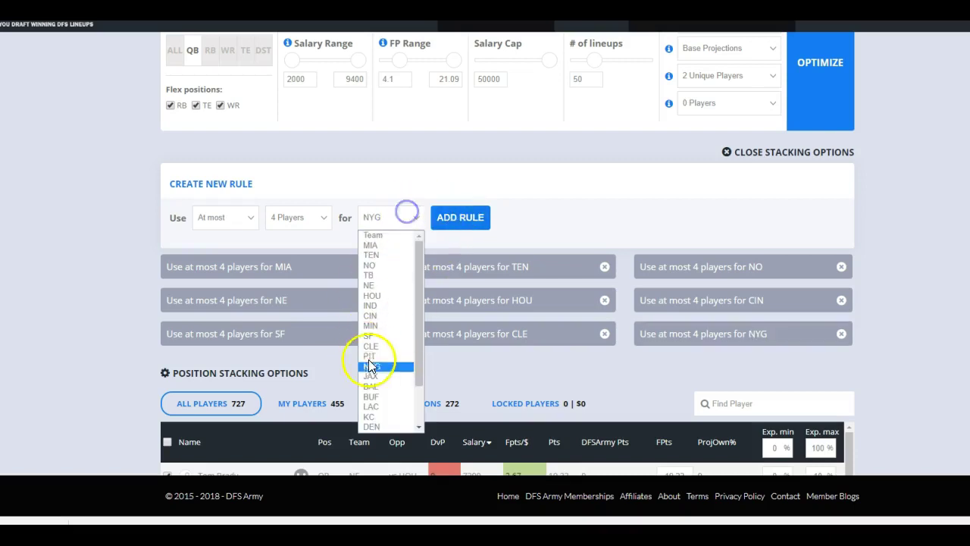
click(372, 379)
click(460, 217)
click(402, 219)
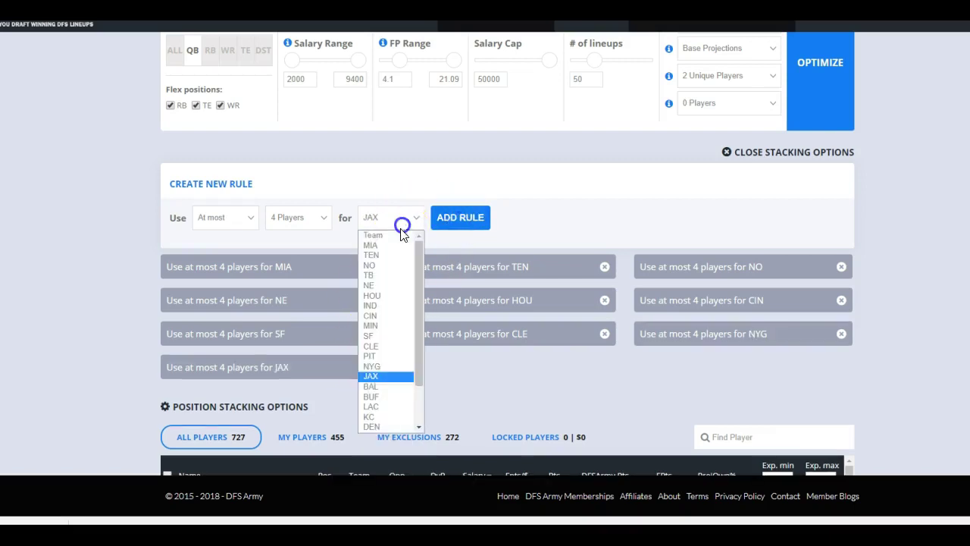
click(378, 396)
click(457, 218)
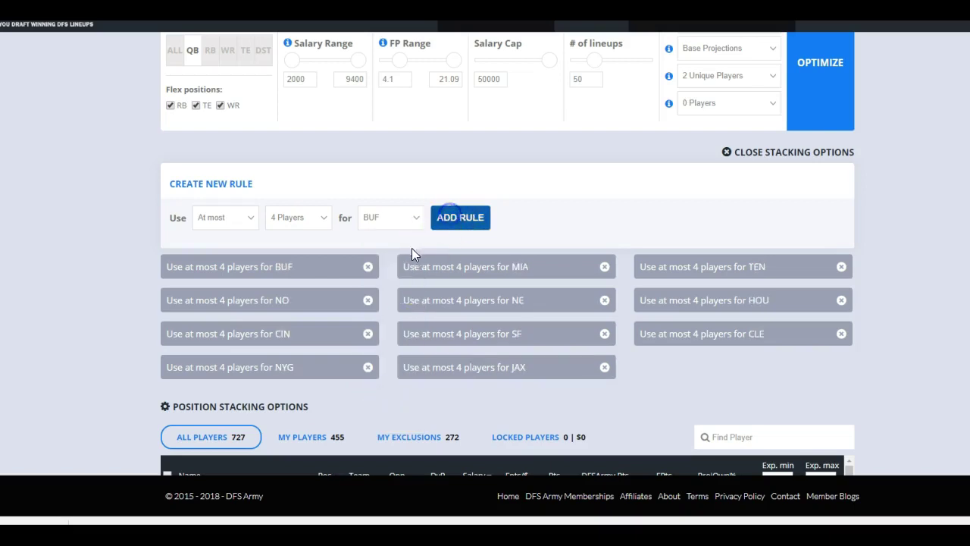
- Start a position stacking rule anchored on the QB position
scroll(178, 182, down, 3)
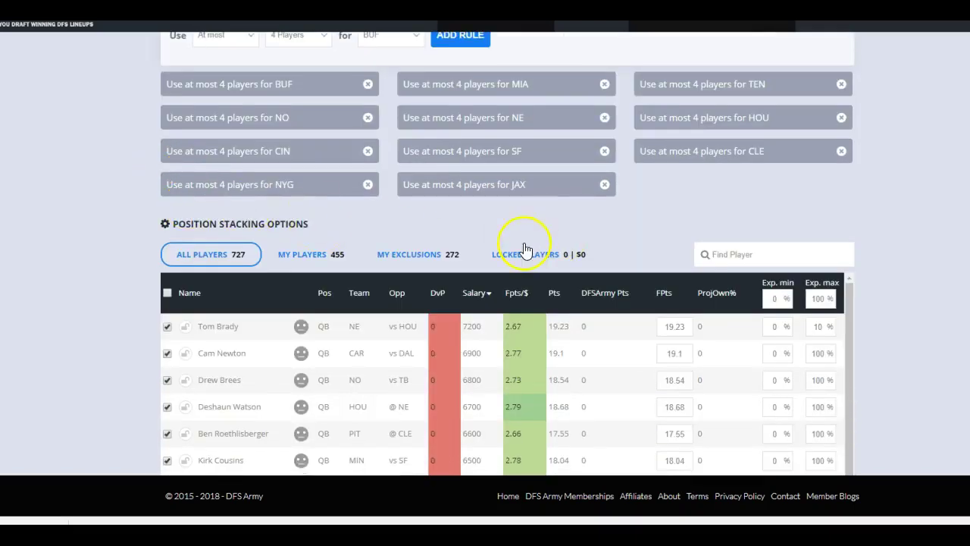
click(266, 235)
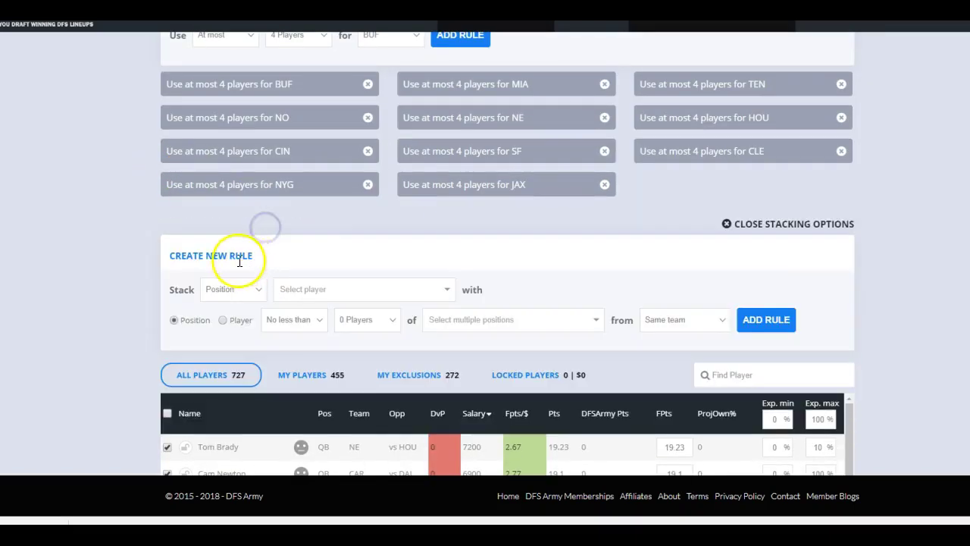
scroll(461, 250, down, 2)
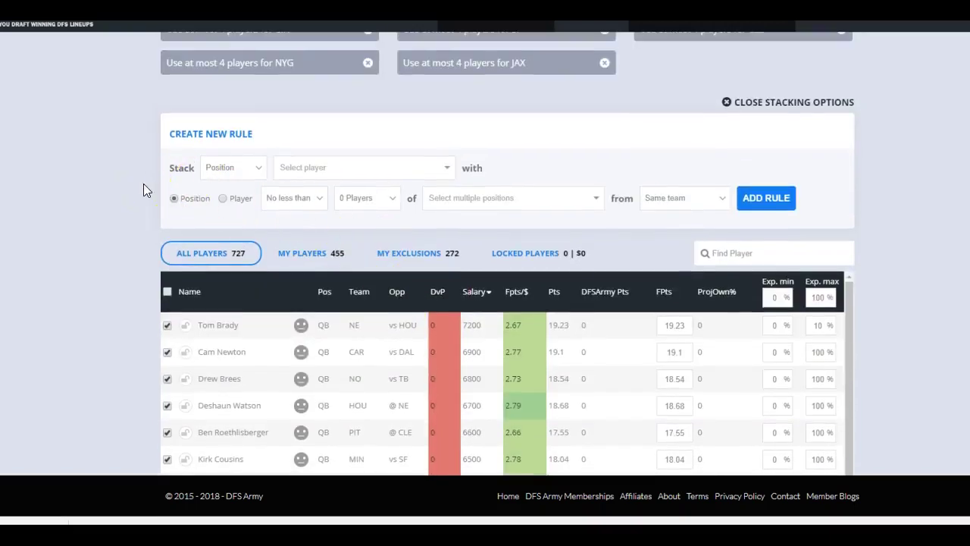
scroll(144, 186, down, 1)
click(227, 104)
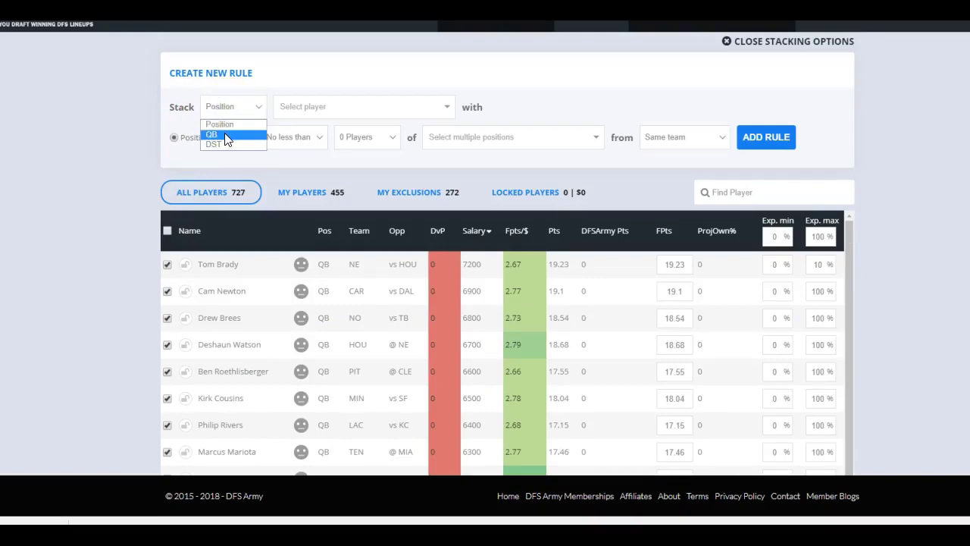
click(354, 113)
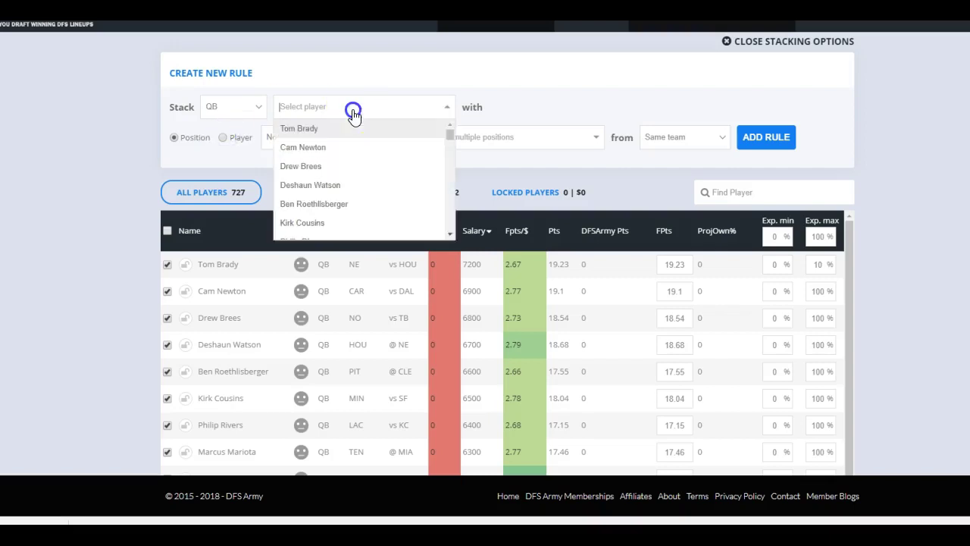
click(364, 91)
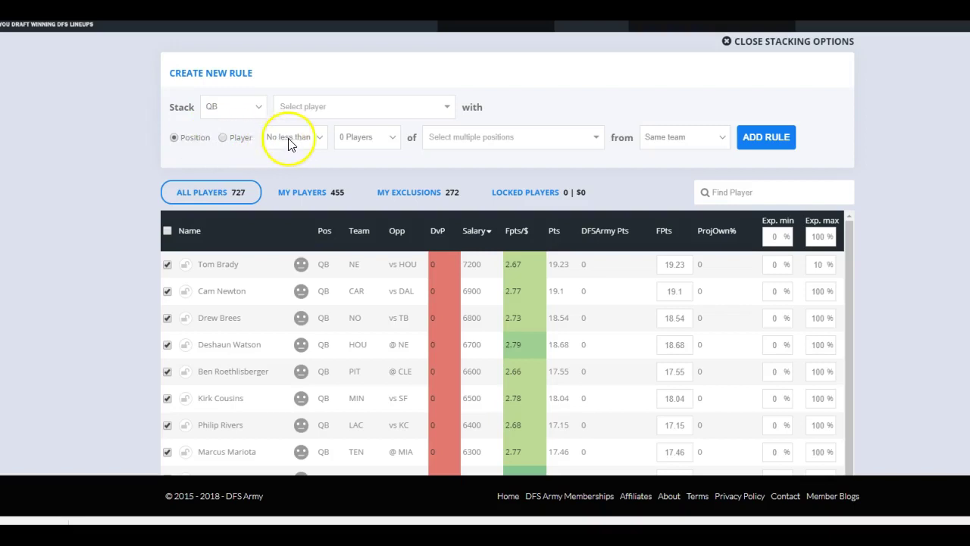
- Stack the QB with no less than 1 same-team WR and add the rule
click(517, 141)
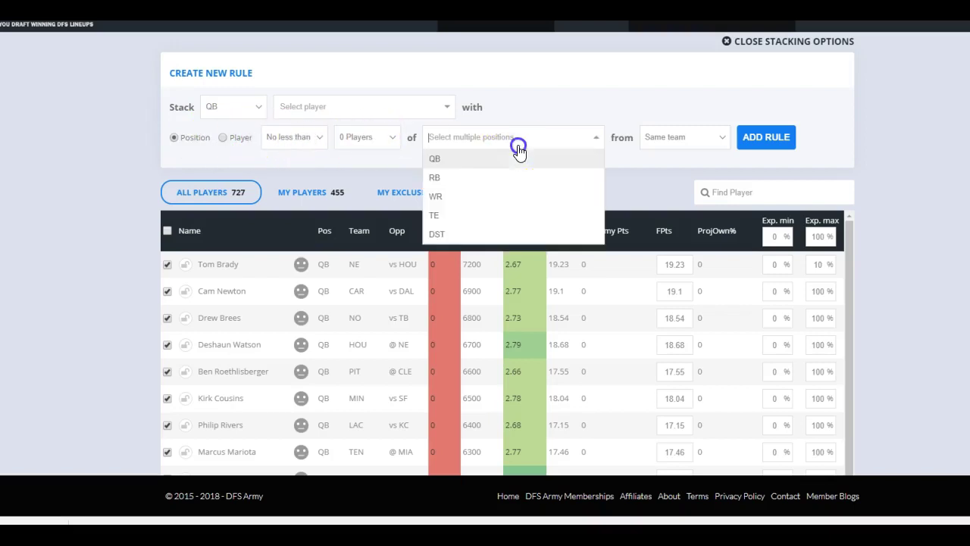
click(480, 196)
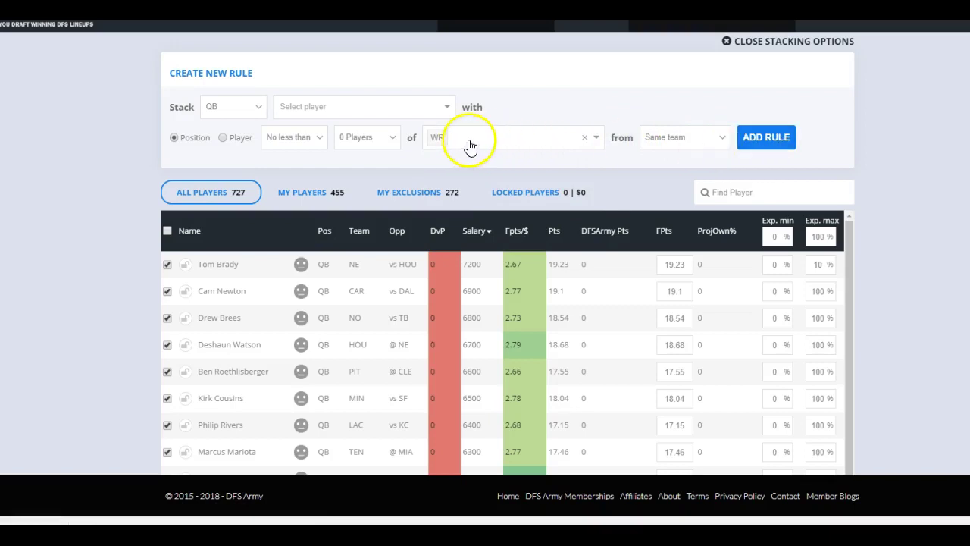
click(297, 138)
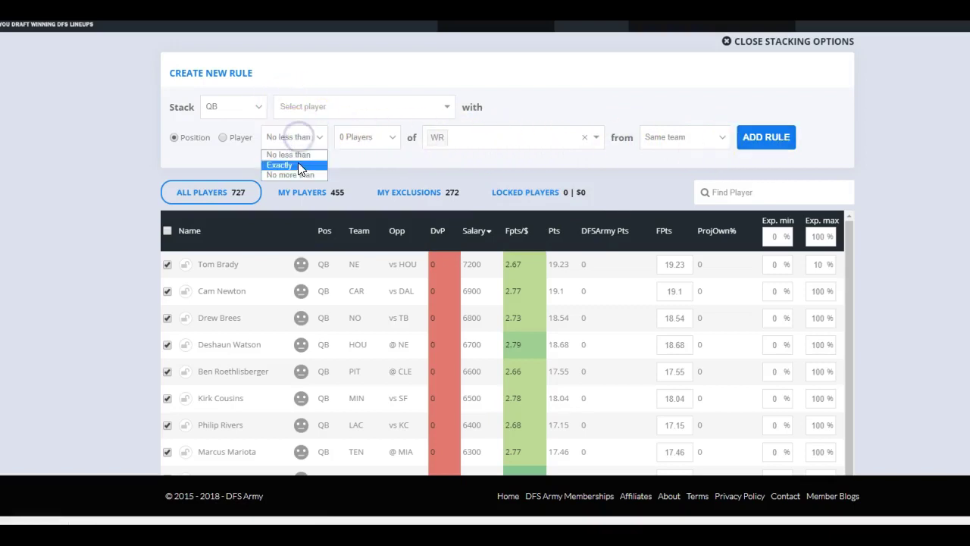
click(314, 154)
click(372, 137)
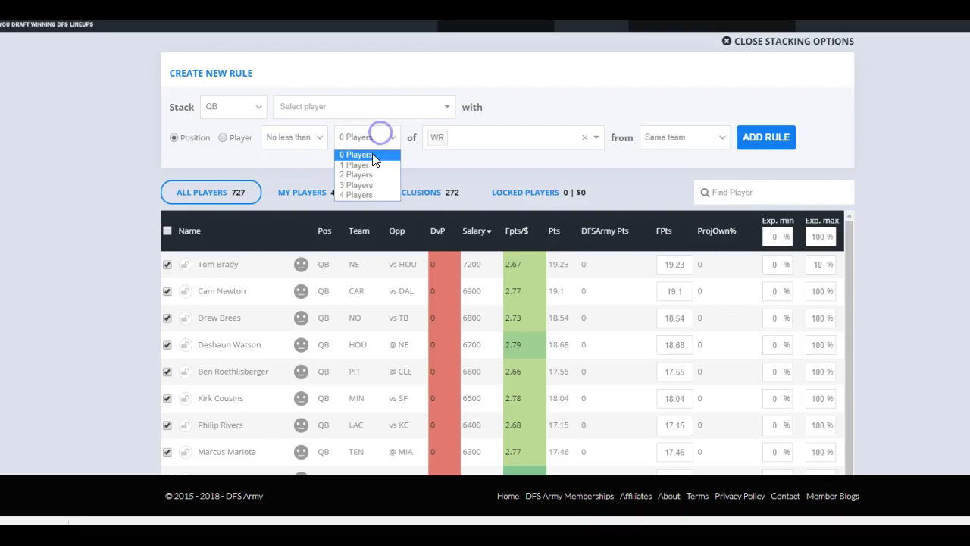
click(370, 165)
click(772, 138)
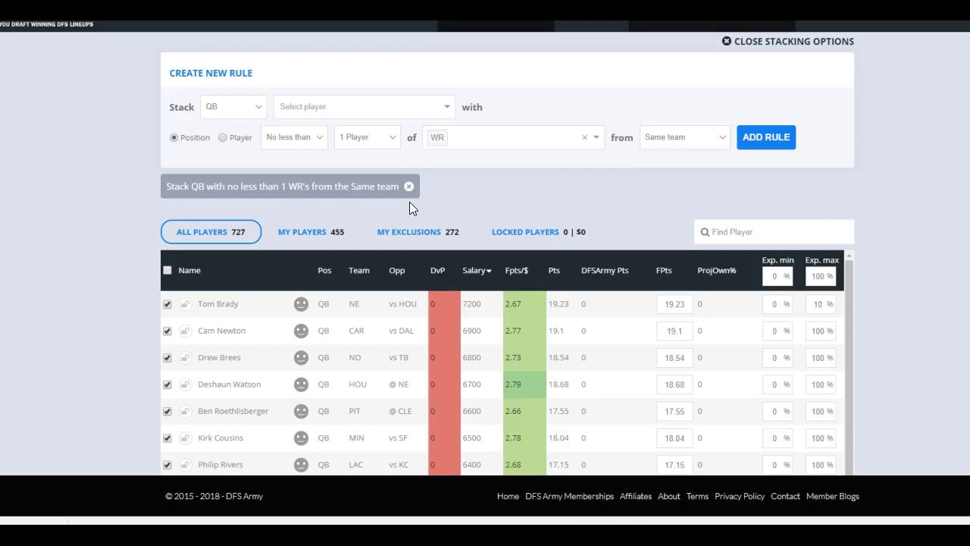
scroll(673, 177, up, 10)
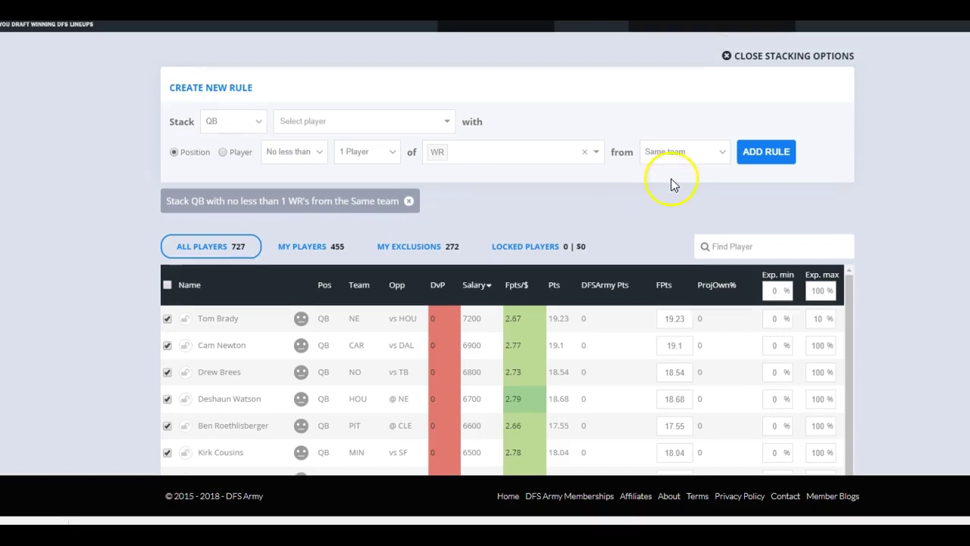
- Run the optimizer, review QB, WR, TE and DST exposure, then abort at 39 lineups
click(853, 176)
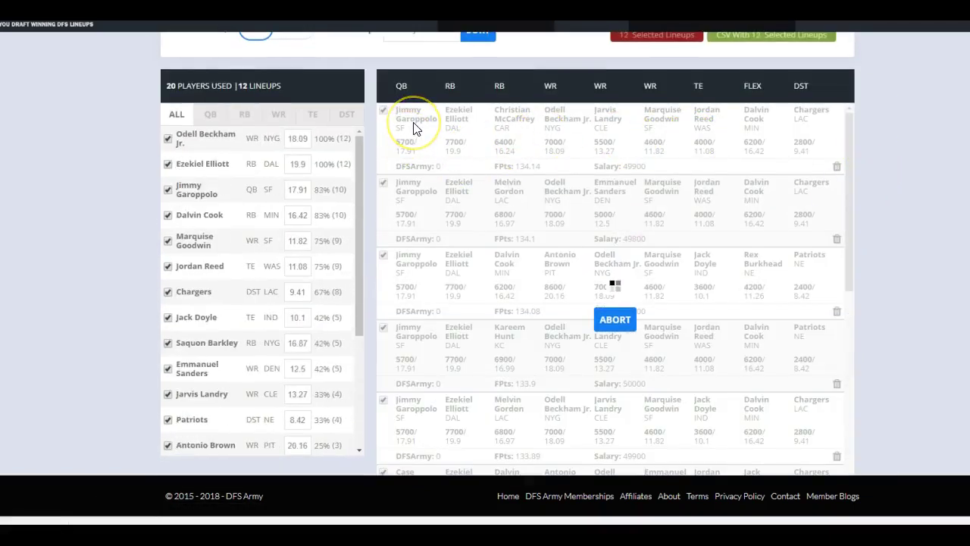
click(214, 118)
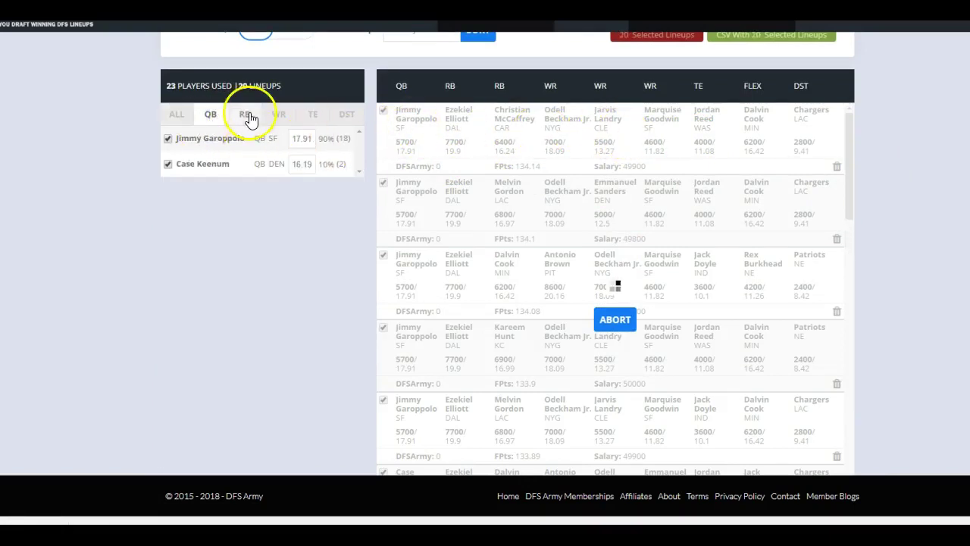
click(279, 118)
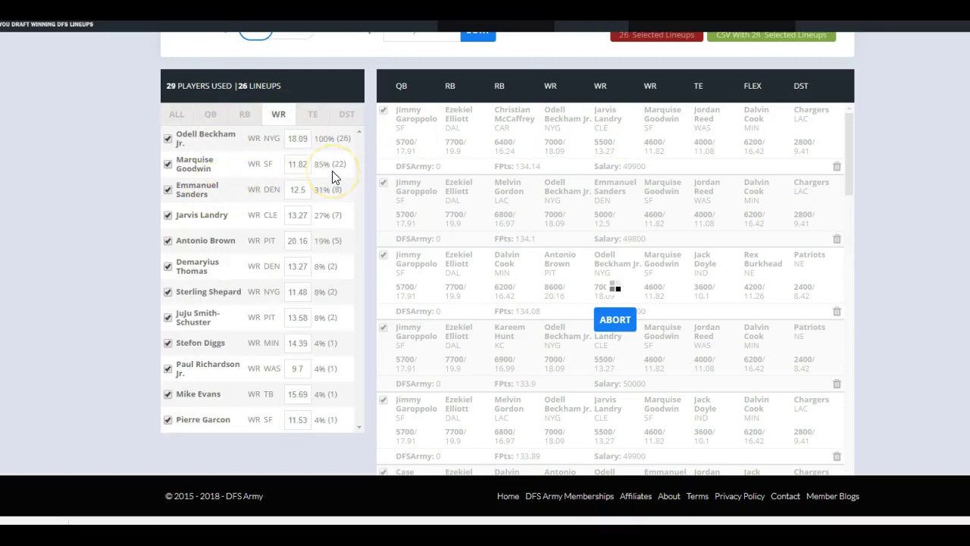
click(306, 117)
click(343, 115)
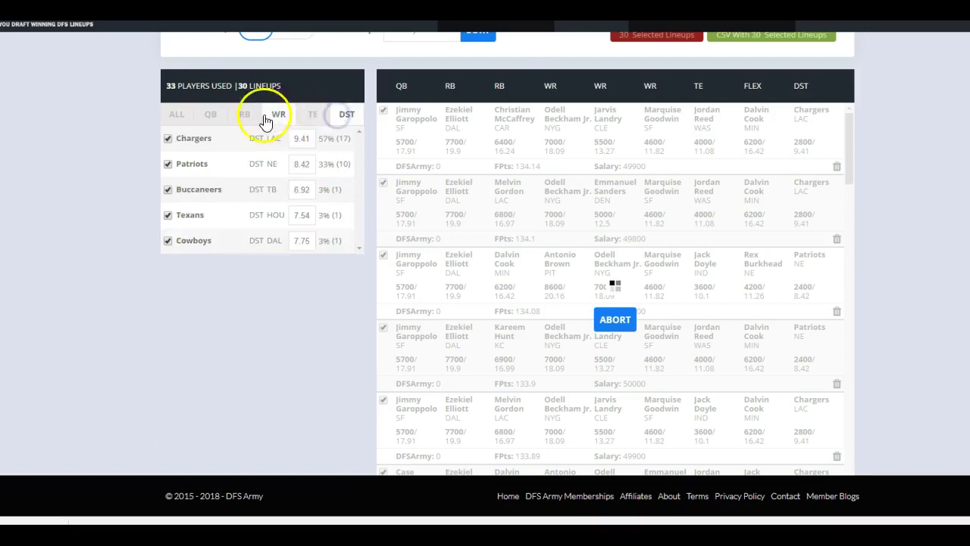
click(206, 116)
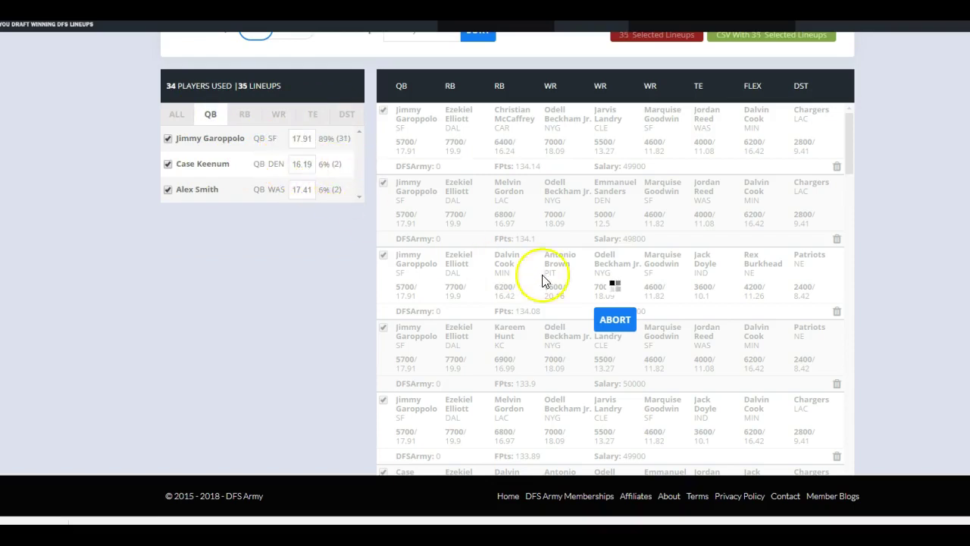
click(277, 116)
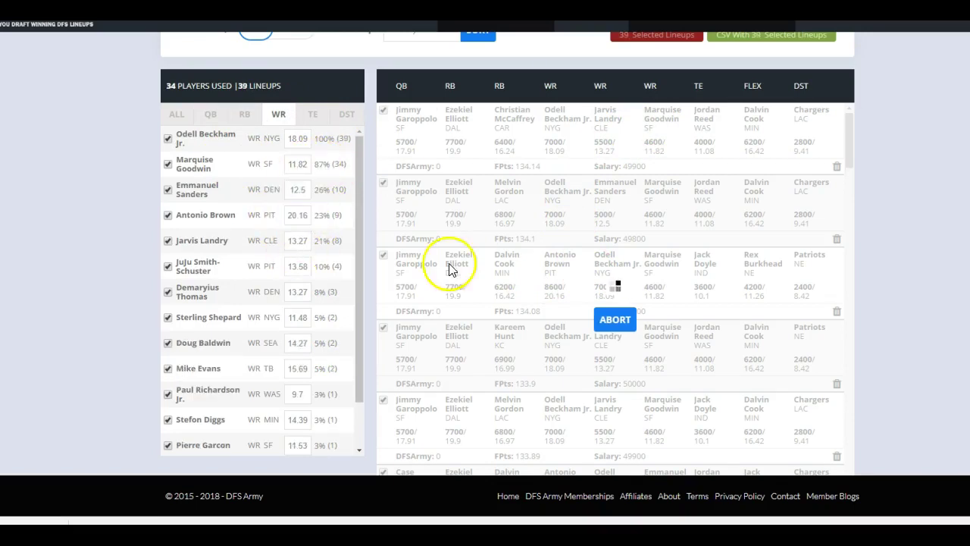
click(615, 319)
- Start a rule stacking QB Jimmy Garoppolo with no less than 2 players
scroll(877, 270, up, 3)
scroll(898, 288, up, 6)
scroll(911, 272, down, 2)
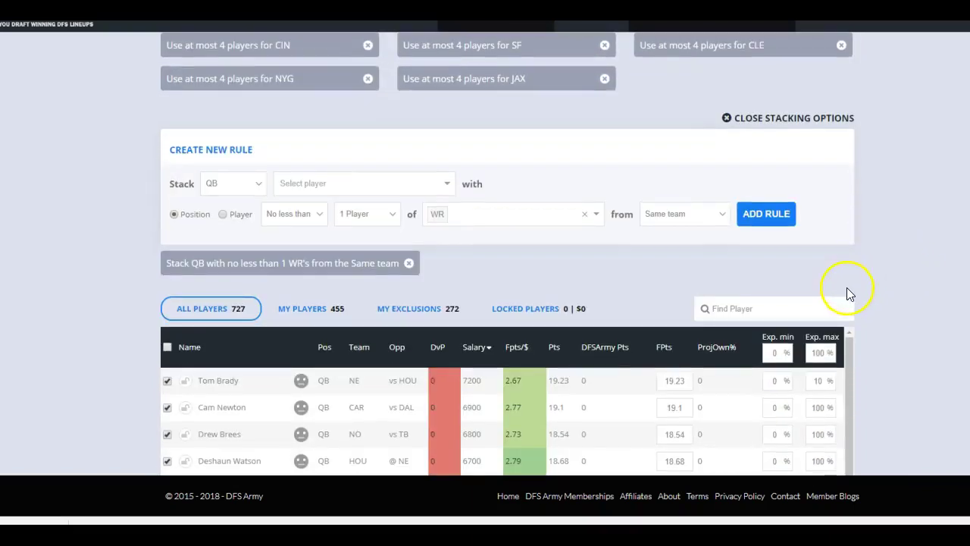
click(315, 188)
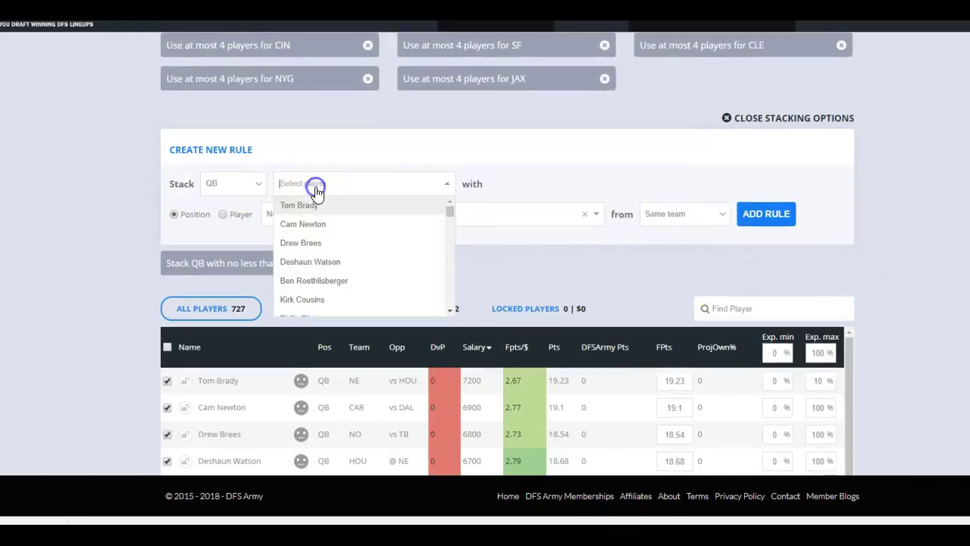
click(462, 149)
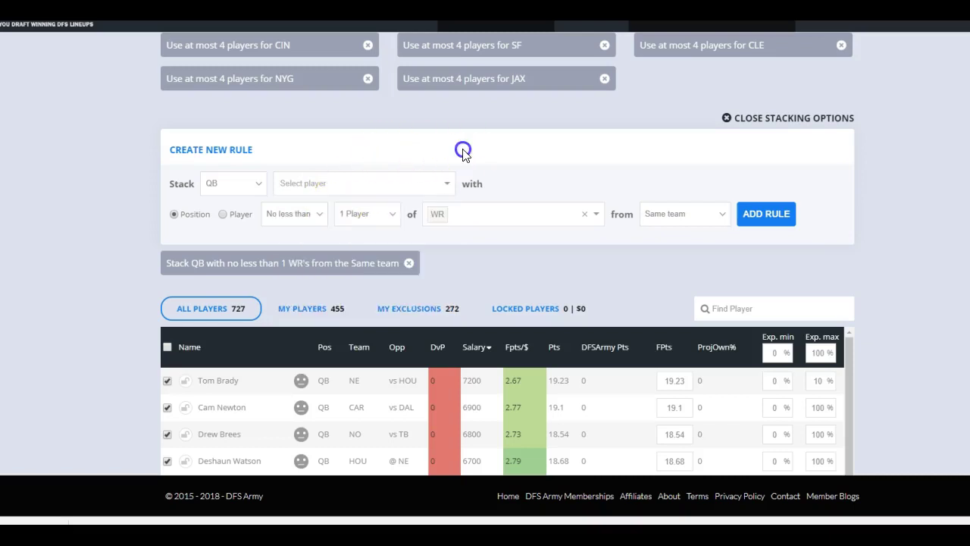
click(326, 183)
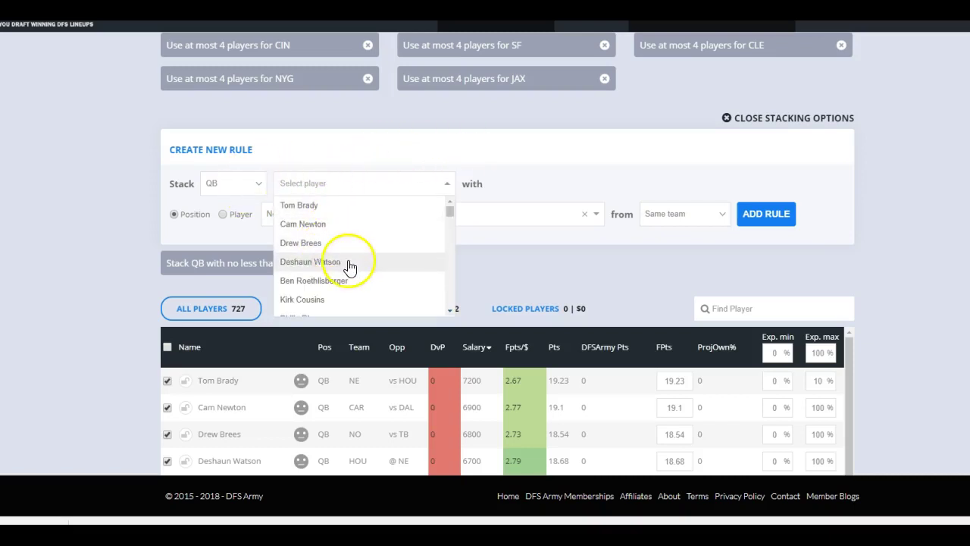
scroll(328, 258, down, 2)
scroll(325, 235, up, 2)
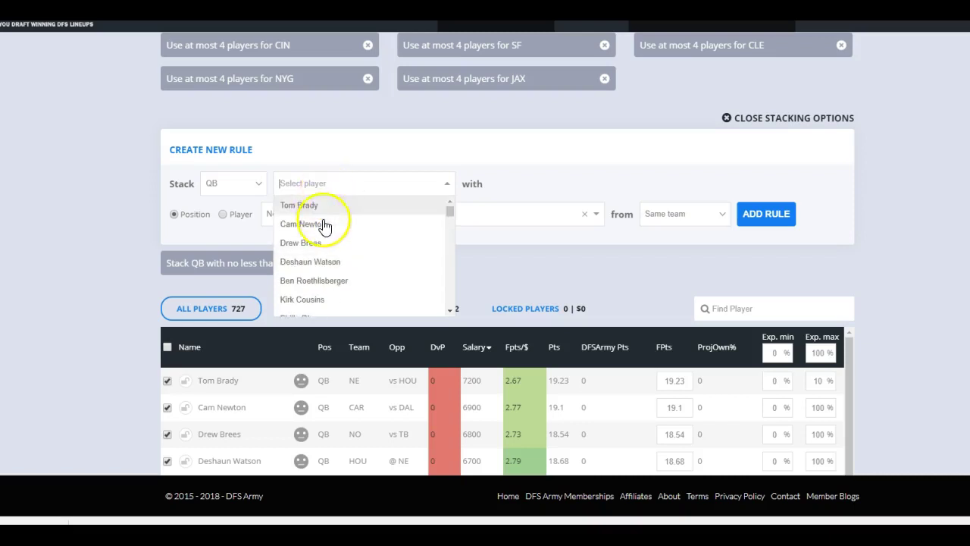
text(J)
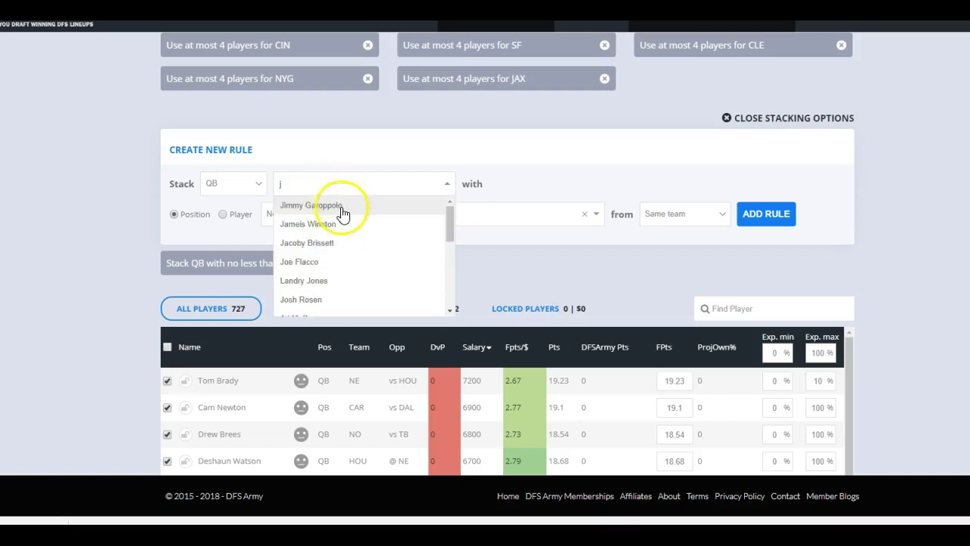
click(342, 210)
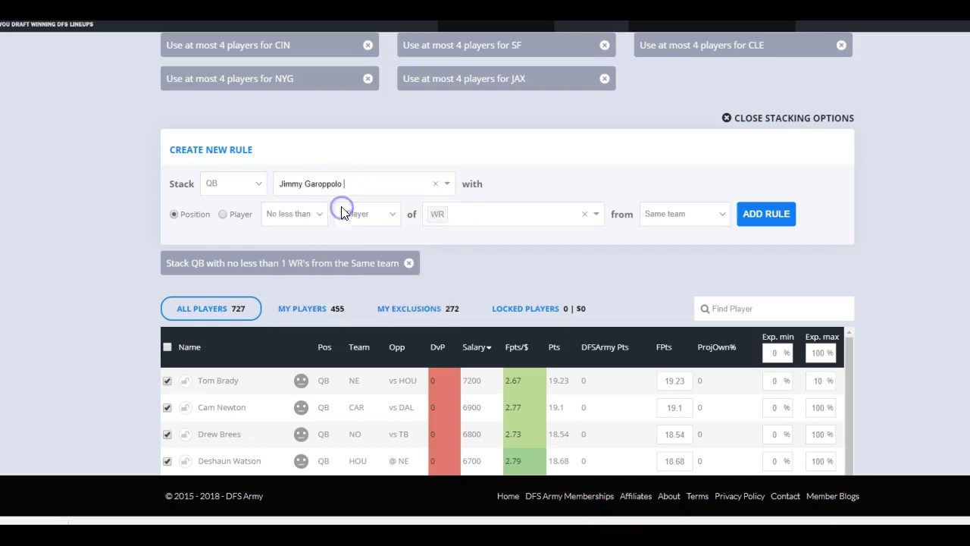
click(296, 214)
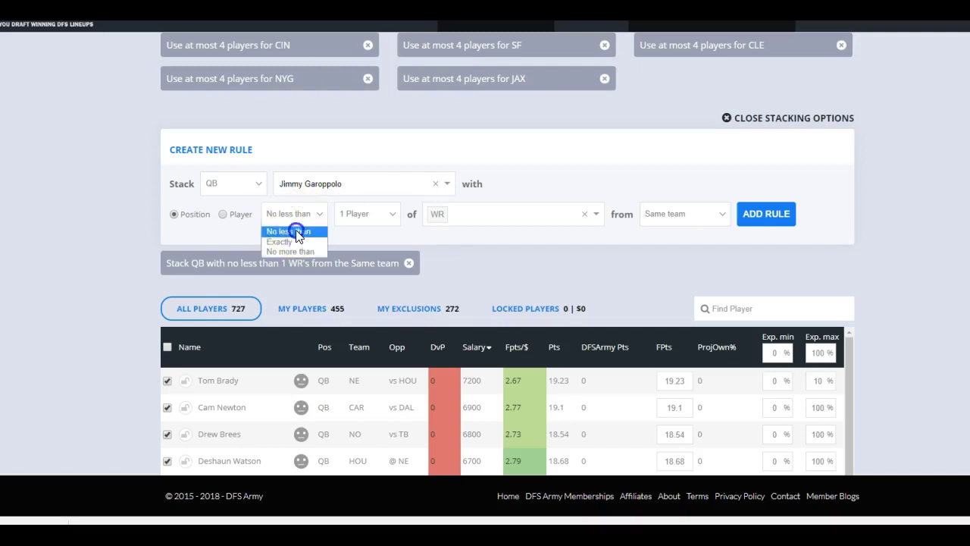
click(295, 231)
click(391, 214)
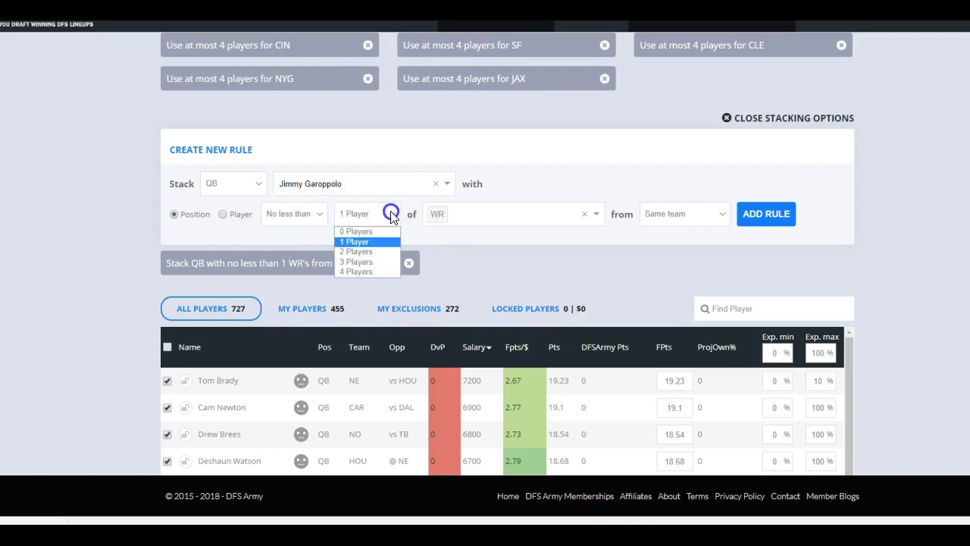
click(370, 252)
- Choose Marquise Goodwin, Pierre Garcon and Jerick McKinnon as stack partners and add the rule
click(461, 219)
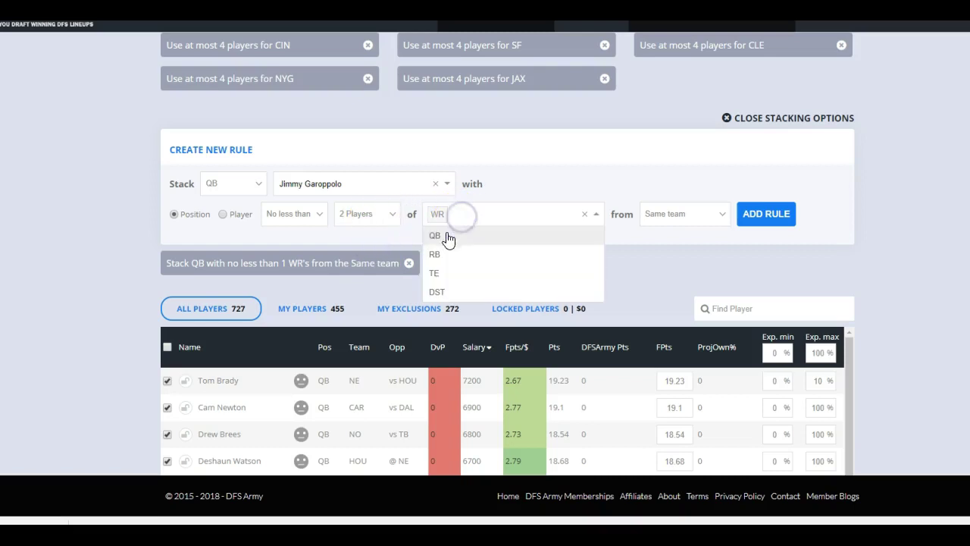
click(489, 212)
click(225, 214)
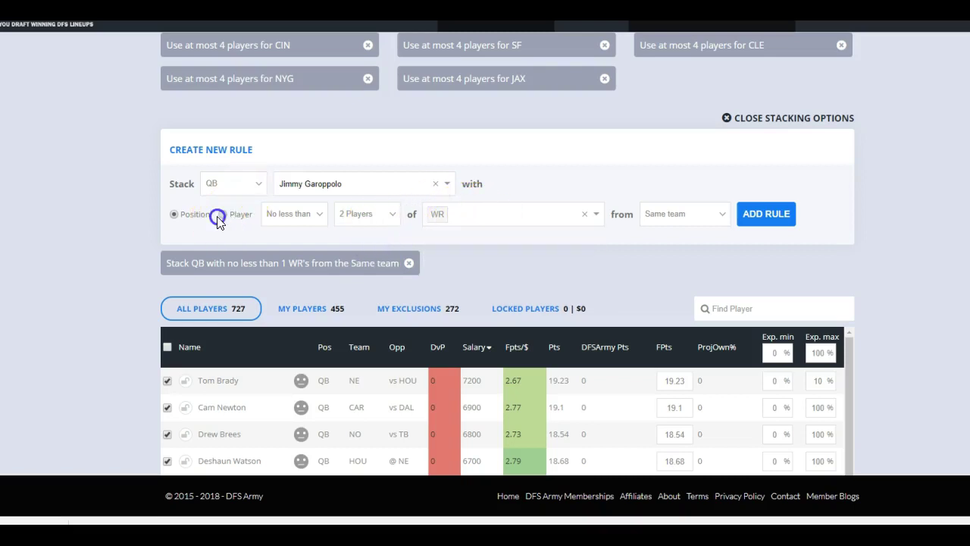
click(469, 218)
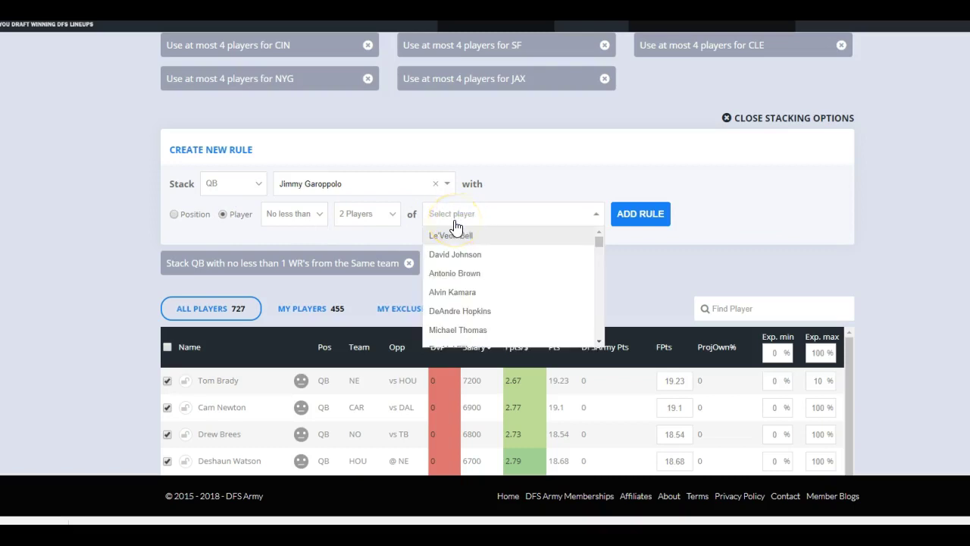
text(marq)
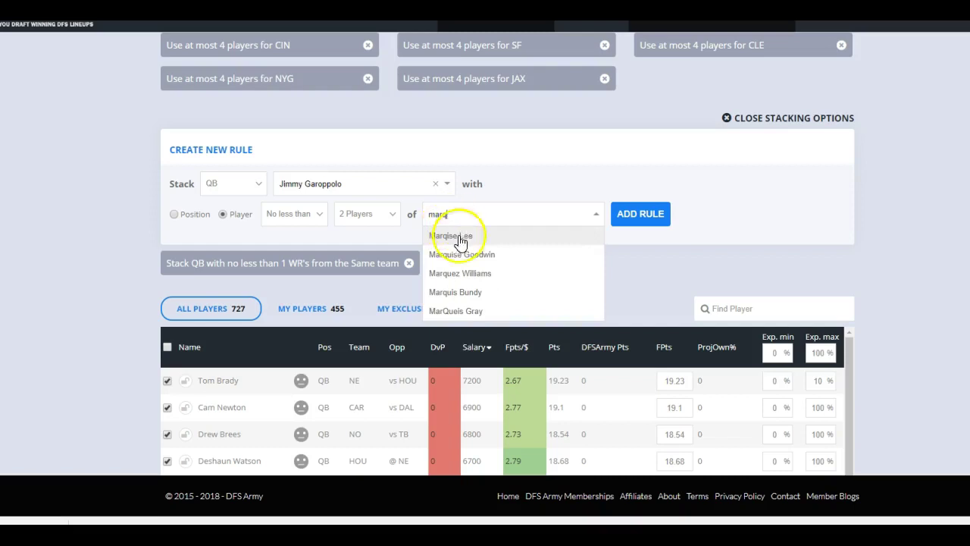
click(462, 254)
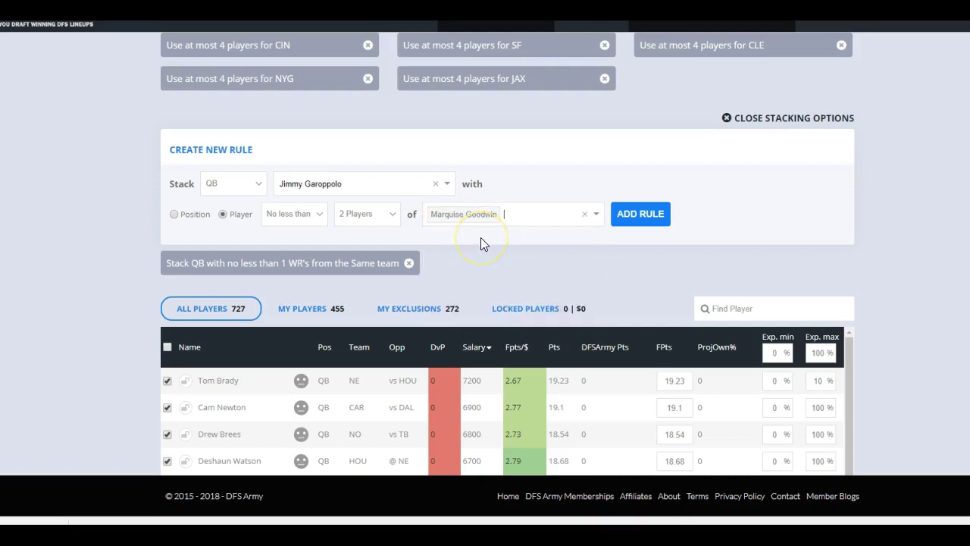
text(pierr)
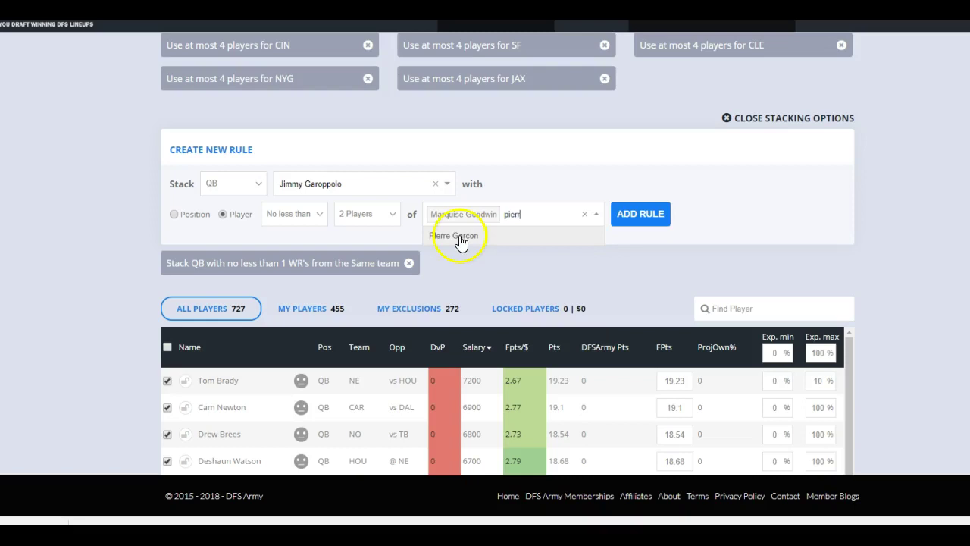
click(462, 239)
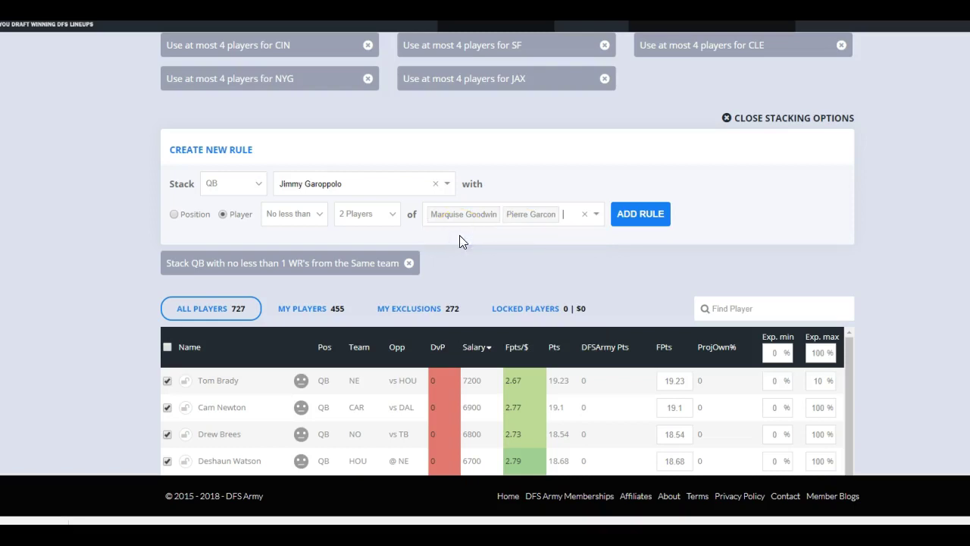
text(mc)
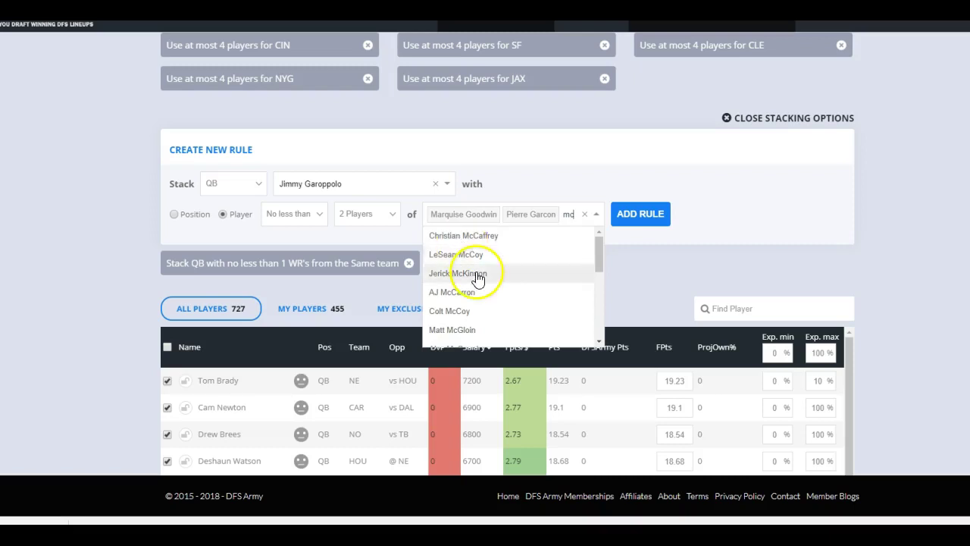
click(473, 273)
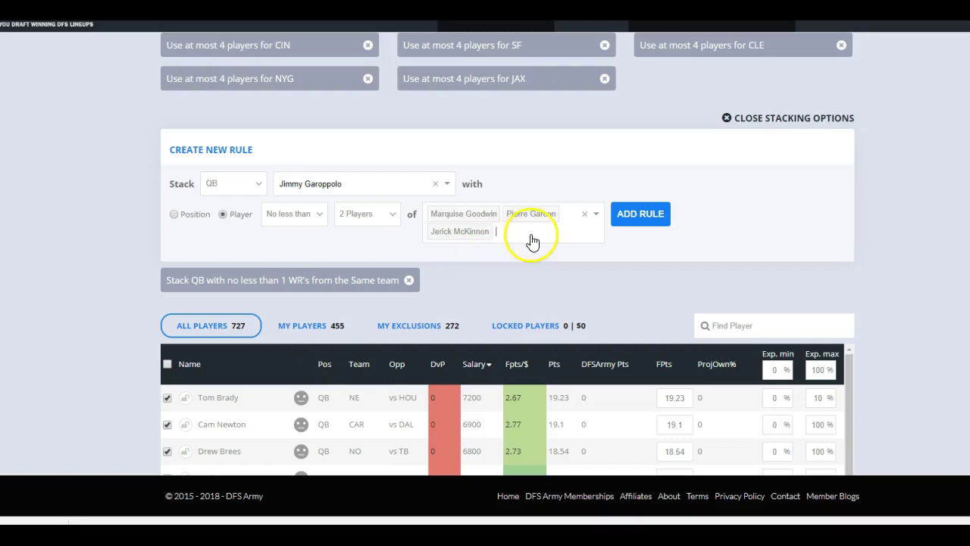
click(645, 217)
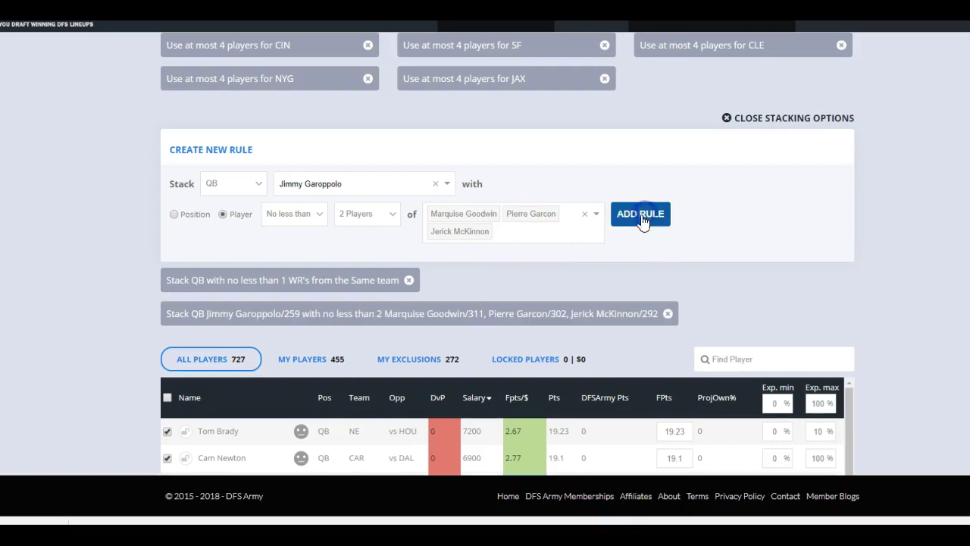
- Delete the old QB–WR rule and reset the Garoppolo stack to at least 1 player
click(409, 279)
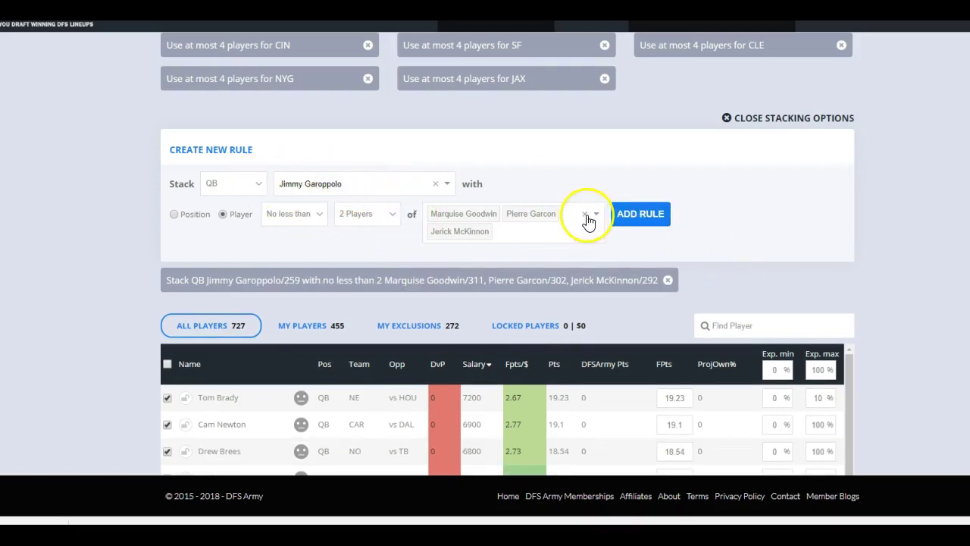
click(370, 213)
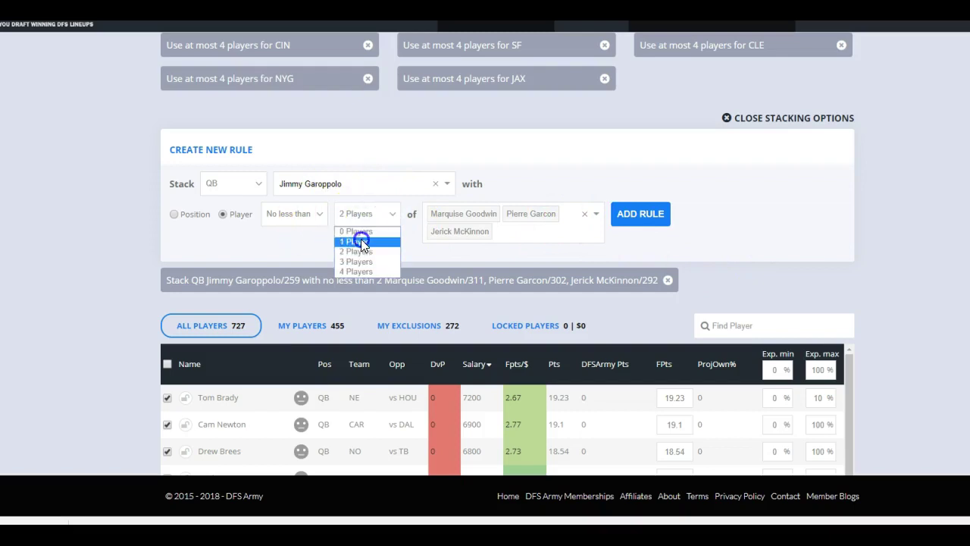
click(363, 241)
click(527, 233)
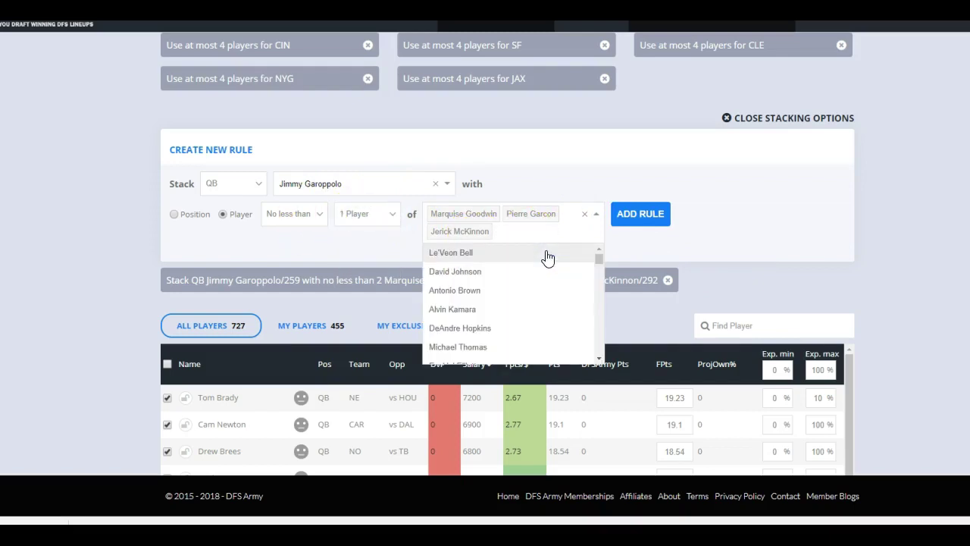
key(BackSpace)
key(BackSpace)
key(BackSpace)
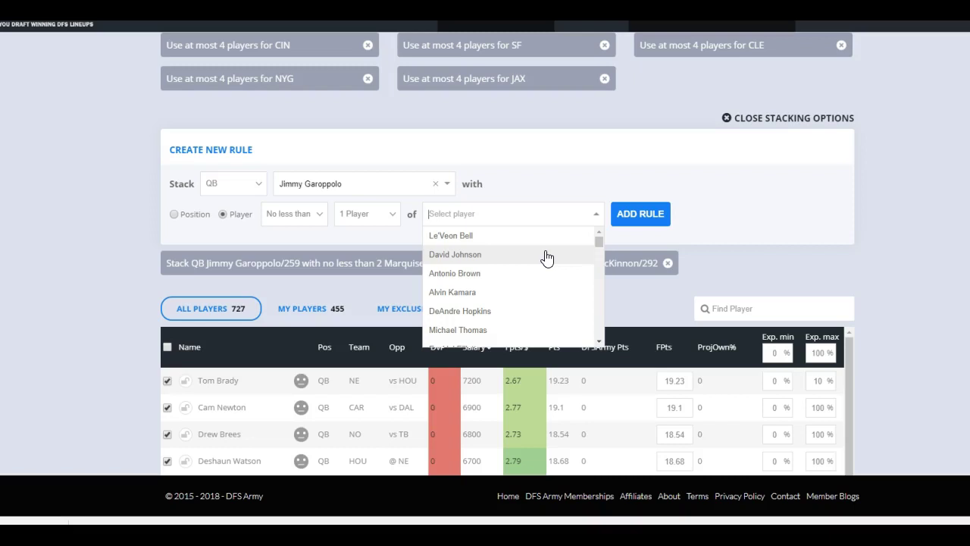
- Stack with Stefon Diggs, Adam Thielen and Dalvin Cook and add the rule
text(stef)
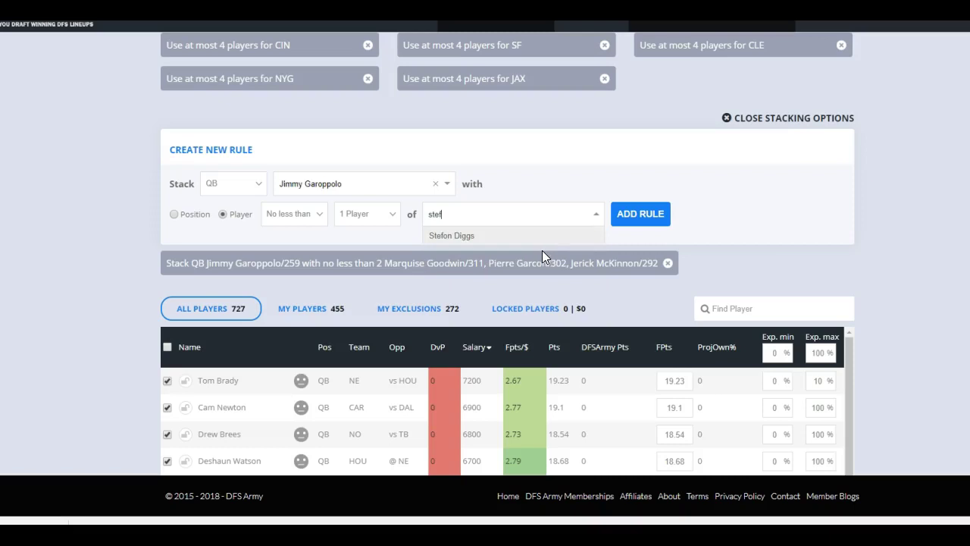
click(431, 207)
click(472, 235)
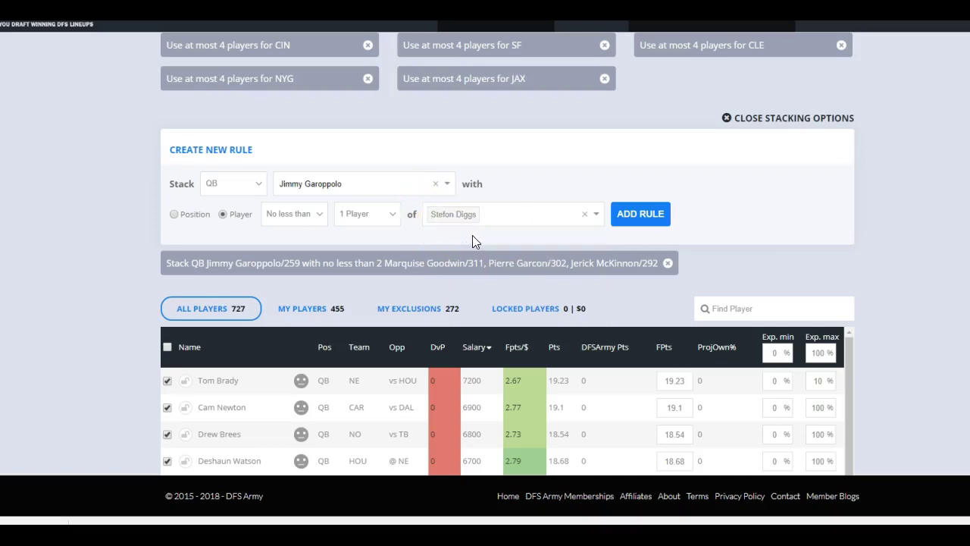
text(thiel)
click(469, 235)
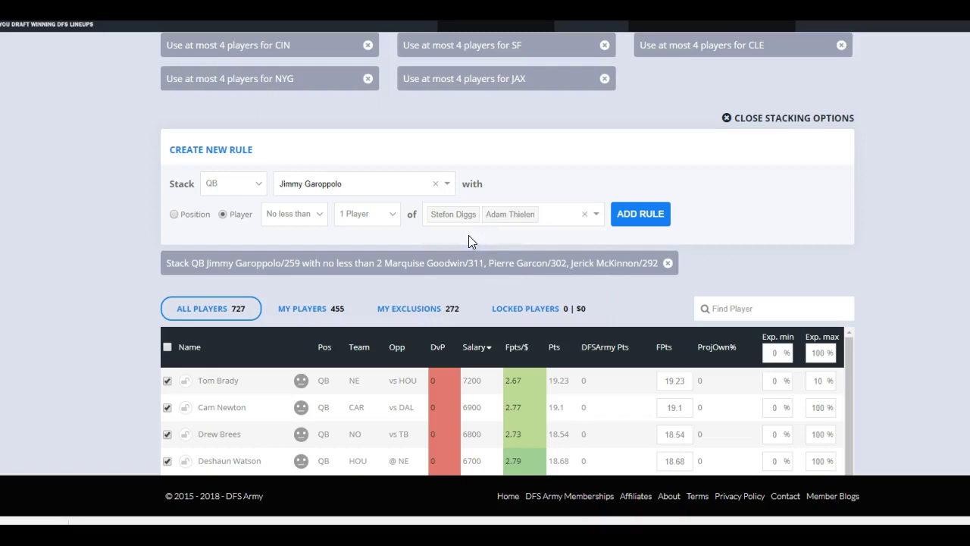
click(379, 212)
text(cook)
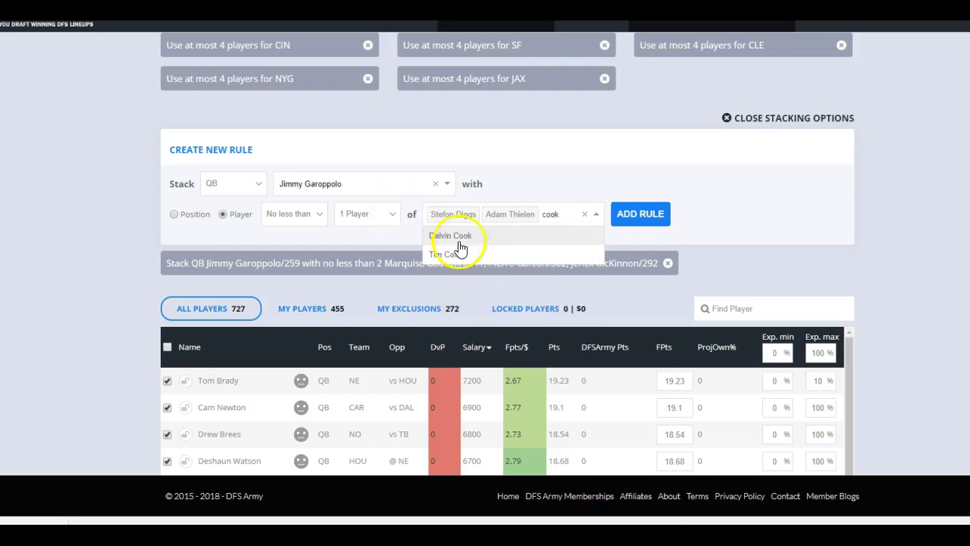
click(460, 238)
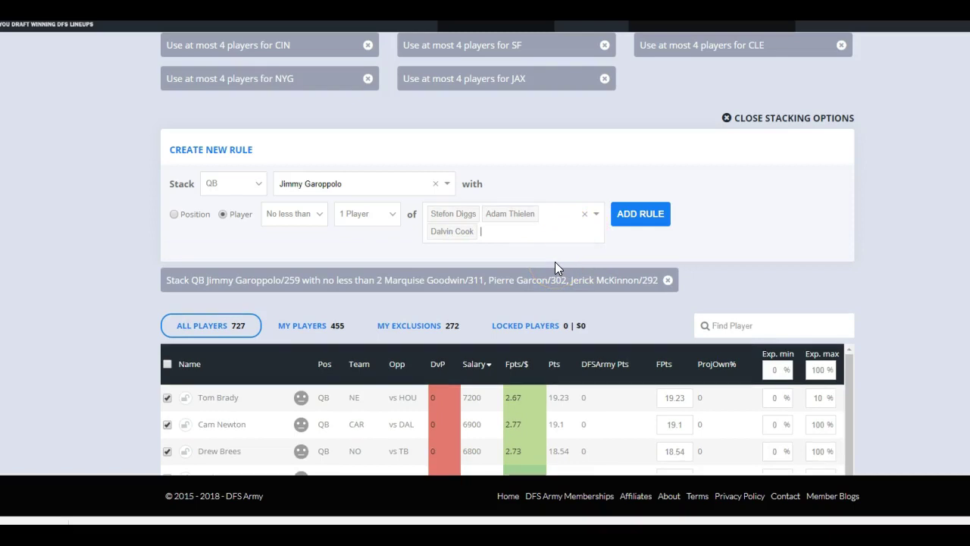
click(635, 214)
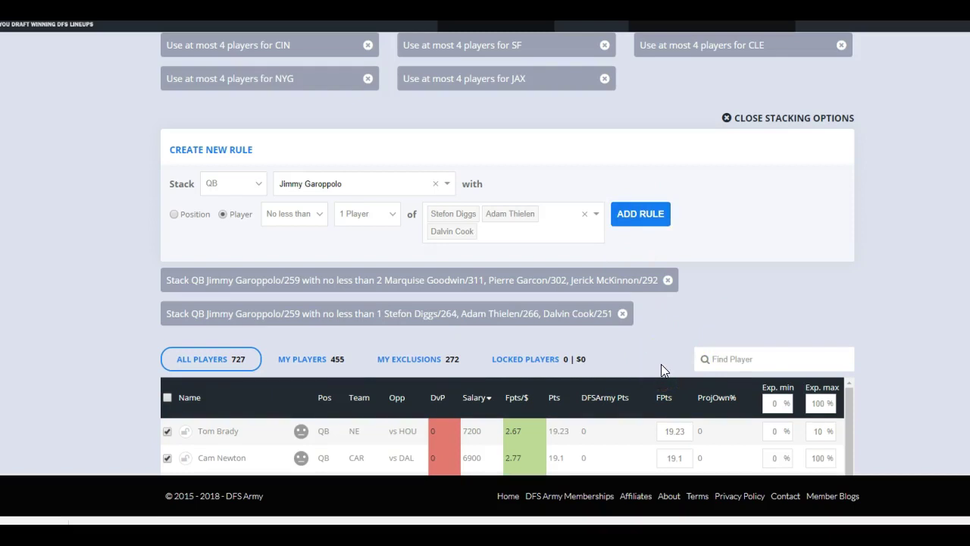
- Optimize 50 lineups and review QB exposure; the top lineup projects 134.09 points
scroll(891, 283, up, 7)
click(891, 283)
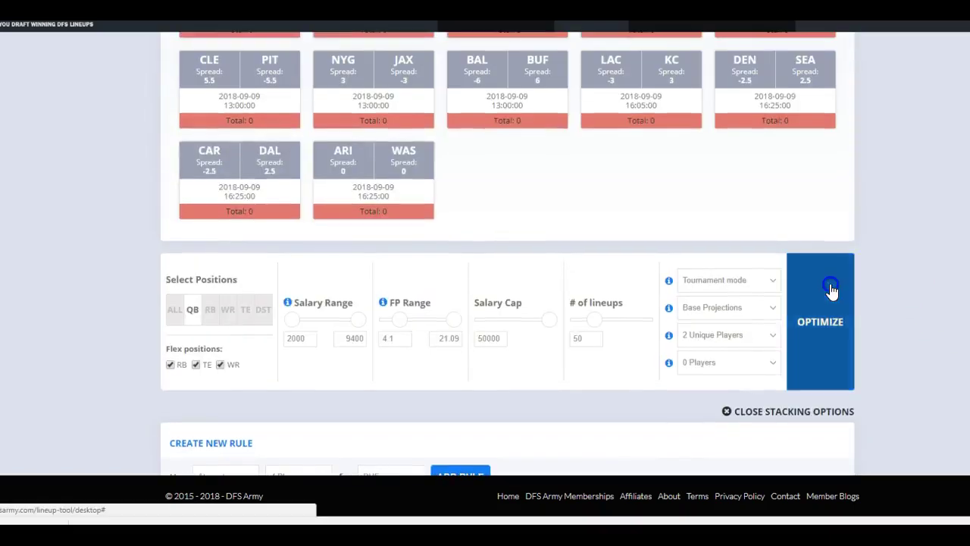
scroll(891, 307, down, 2)
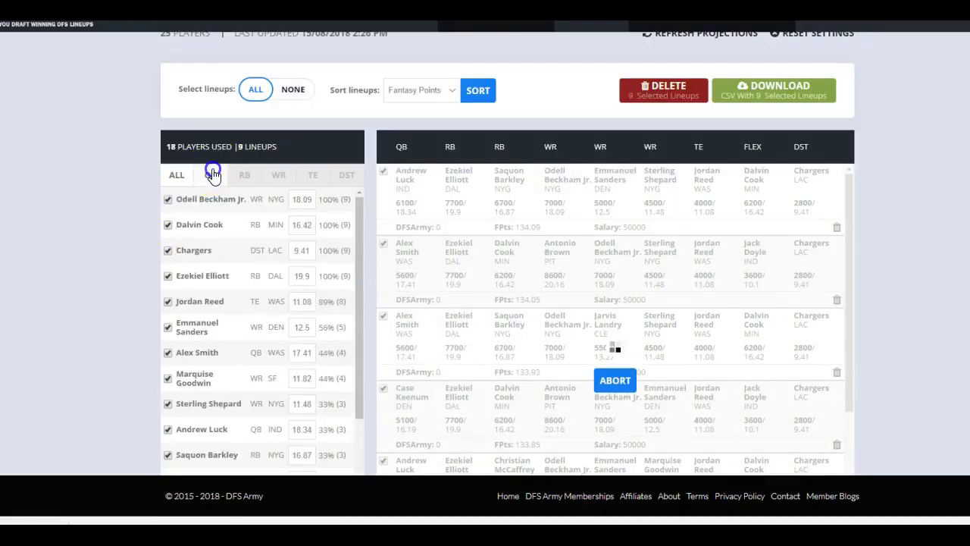
click(211, 174)
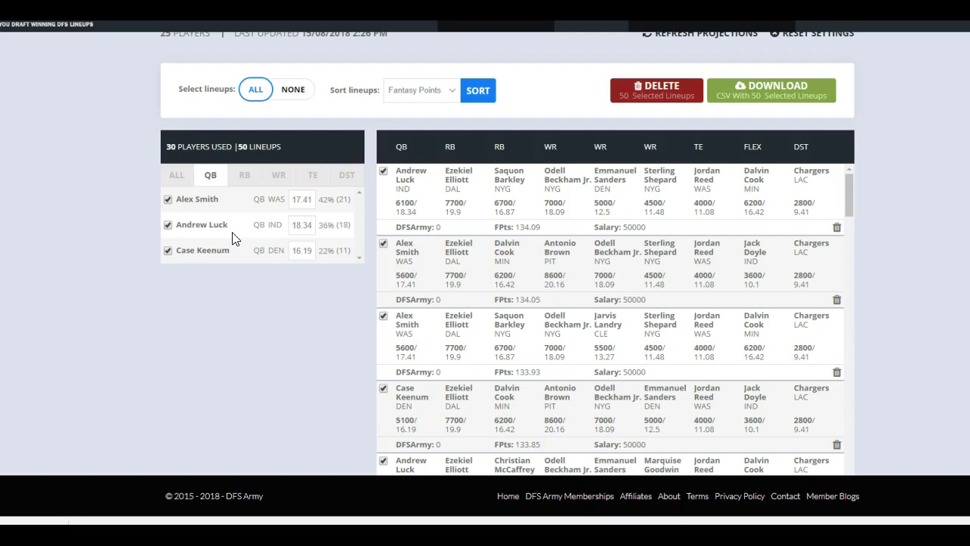
click(536, 229)
drag(536, 229, 505, 238)
scroll(300, 273, up, 2)
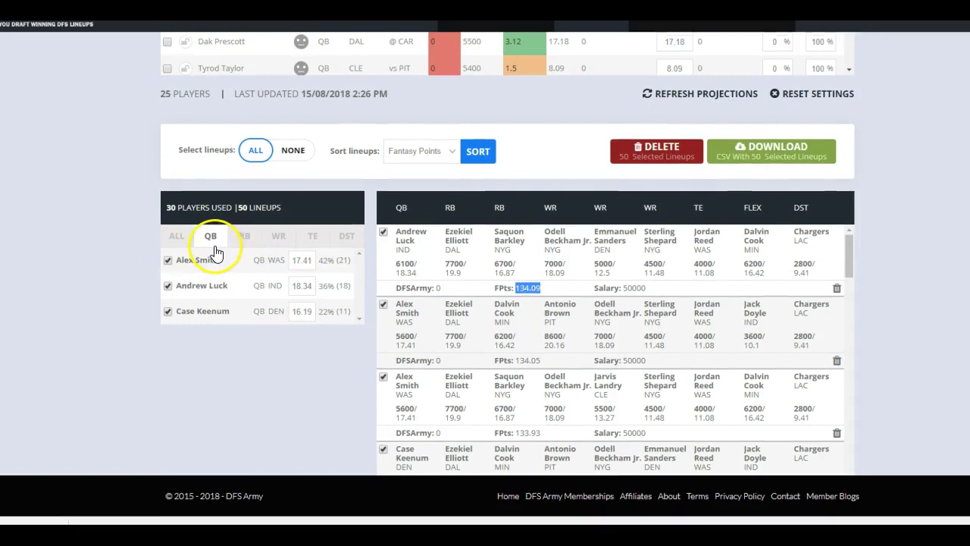
scroll(334, 220, up, 10)
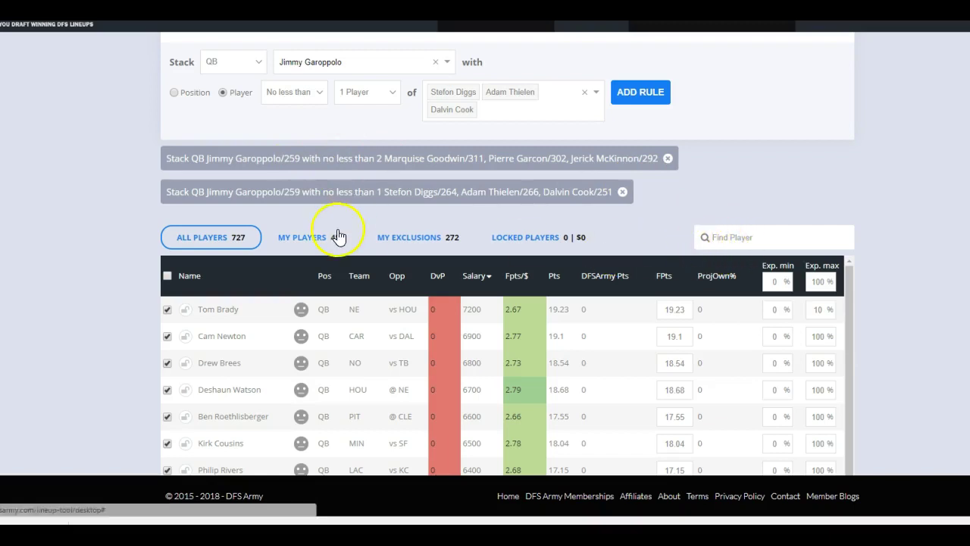
- Enter 20 in Jimmy Garoppolo's Exp. min field in the player table
scroll(349, 234, up, 1)
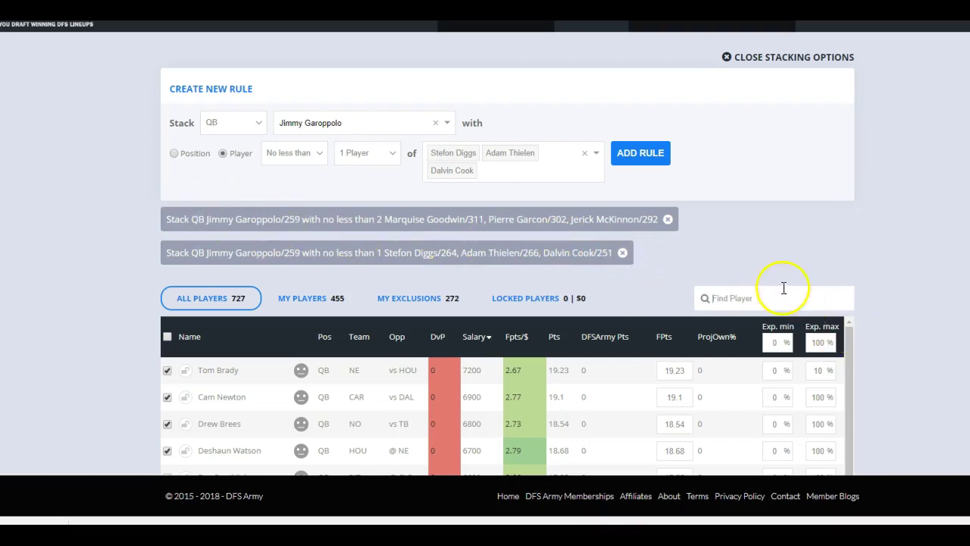
scroll(807, 258, down, 10)
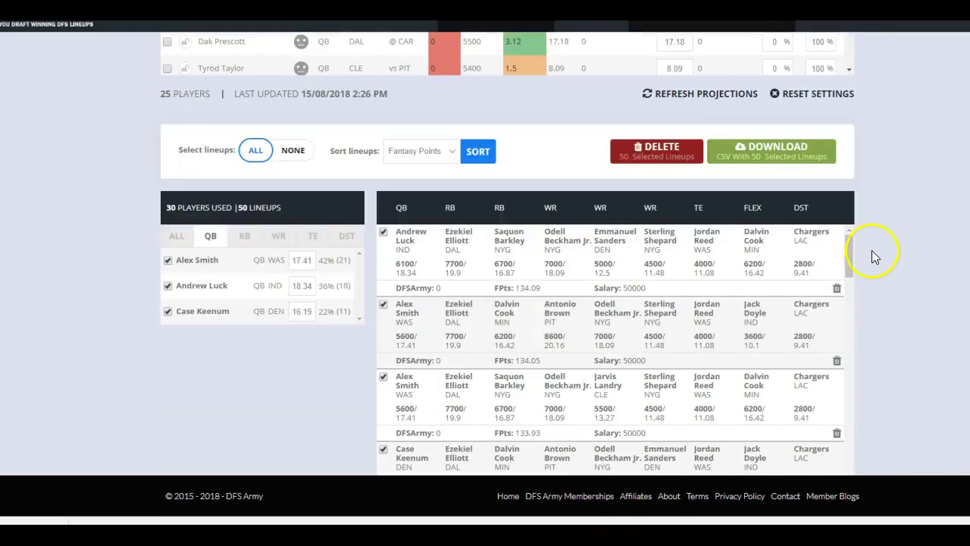
scroll(861, 269, up, 5)
scroll(860, 271, up, 5)
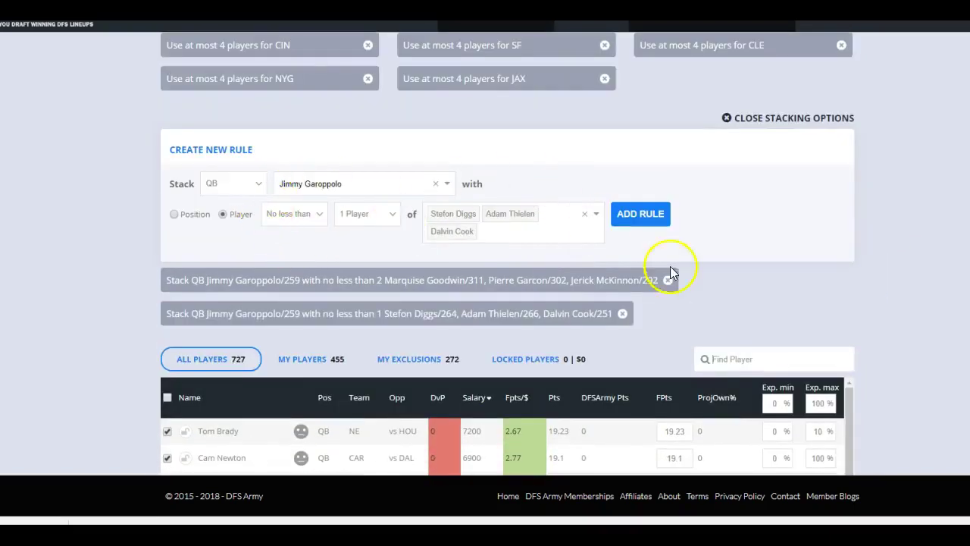
scroll(745, 277, up, 3)
scroll(745, 271, down, 6)
scroll(852, 285, down, 3)
scroll(849, 298, up, 3)
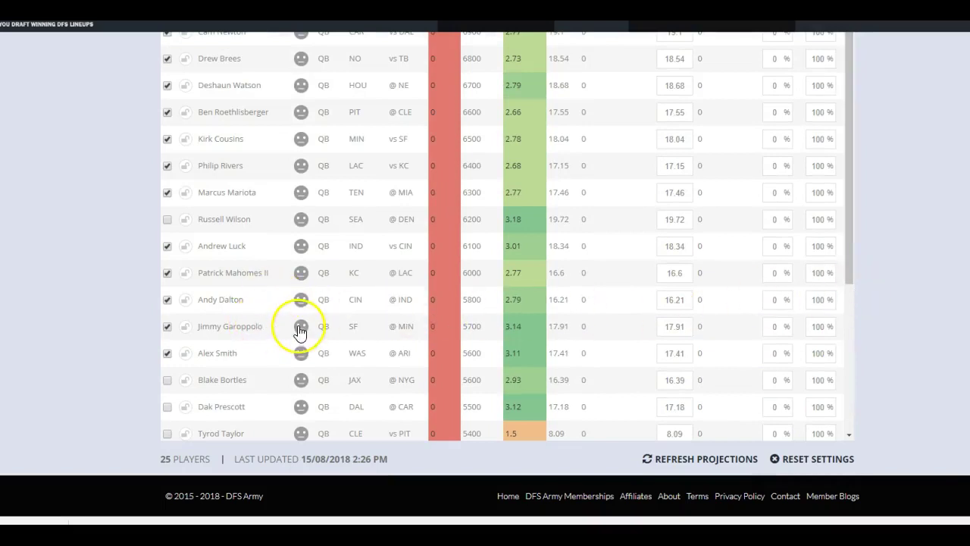
click(775, 326)
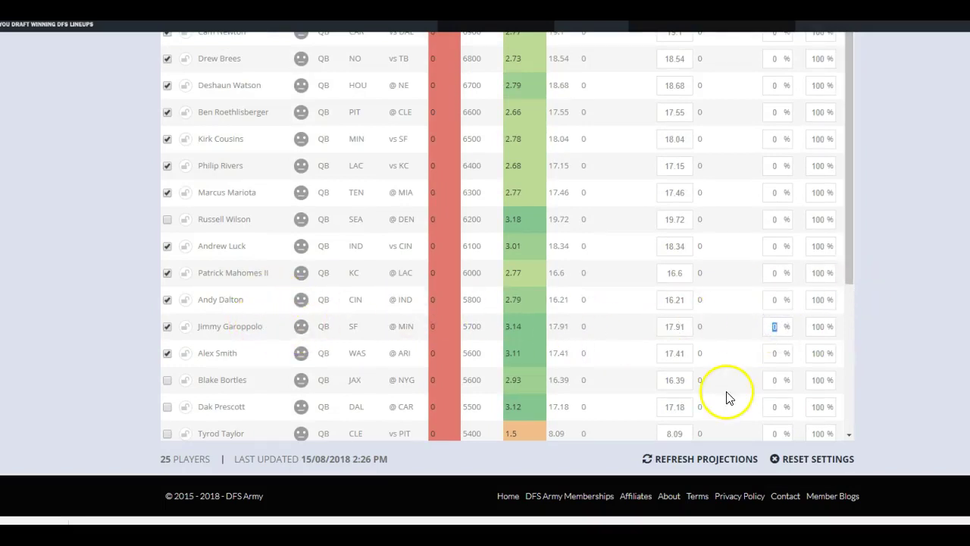
text(20)
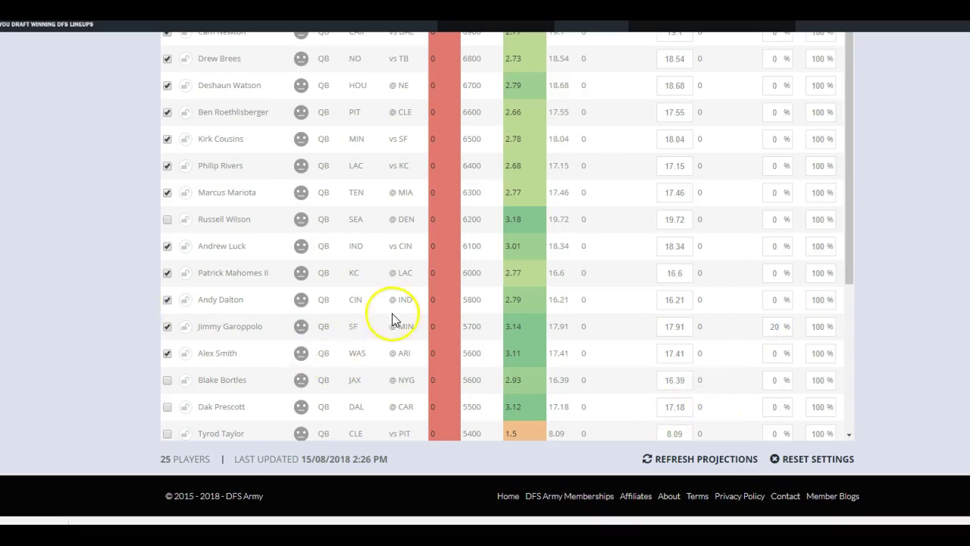
click(889, 280)
scroll(883, 288, up, 10)
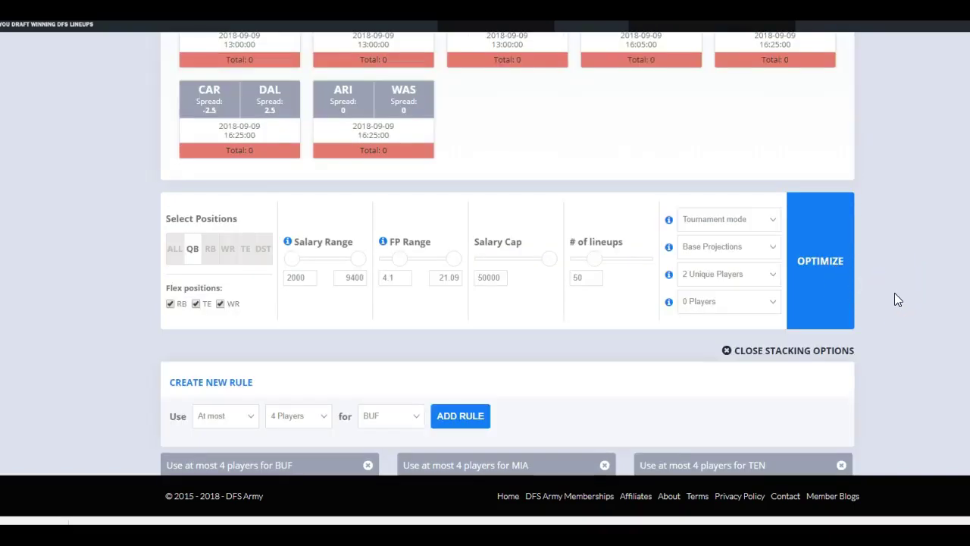
- Rerun the optimizer with the updated exposure settings
click(834, 278)
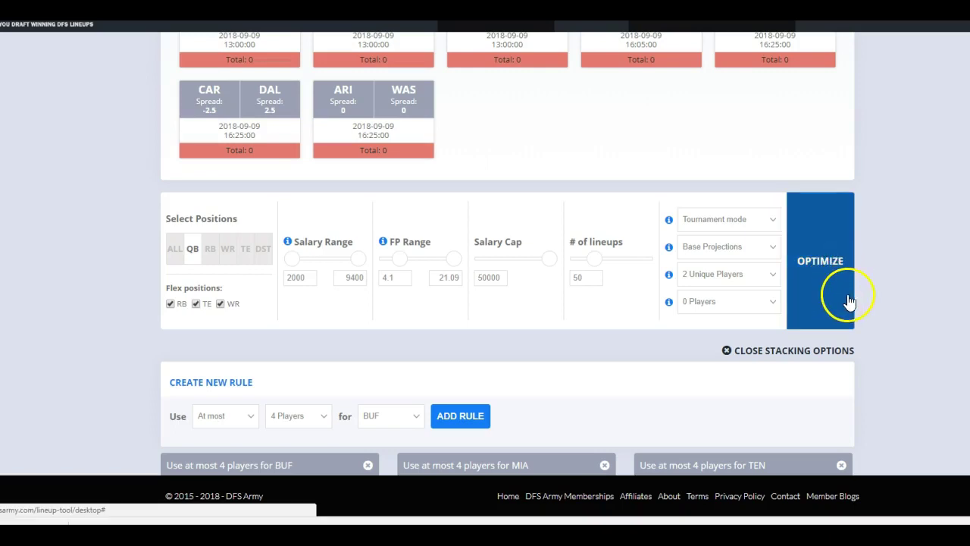
scroll(859, 297, down, 2)
scroll(861, 298, down, 4)
scroll(863, 298, up, 6)
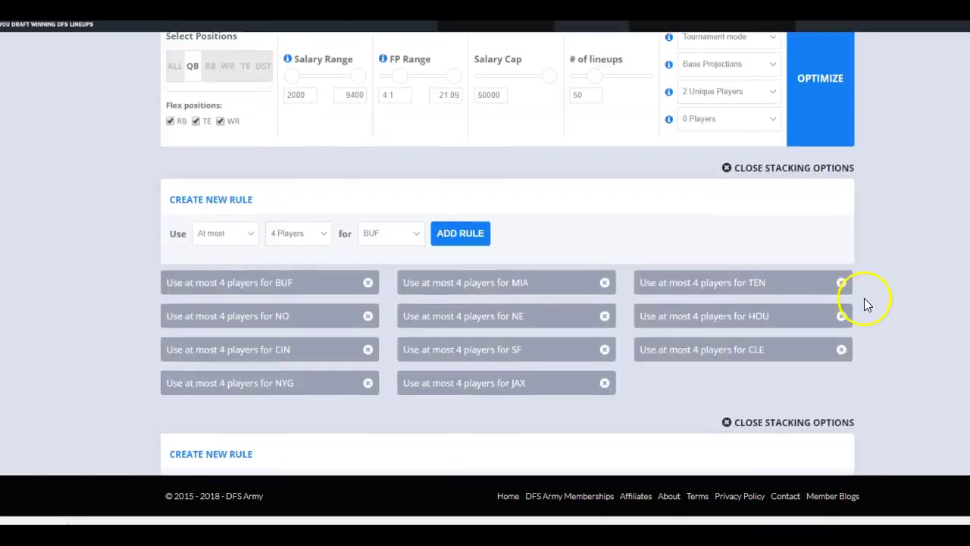
click(844, 292)
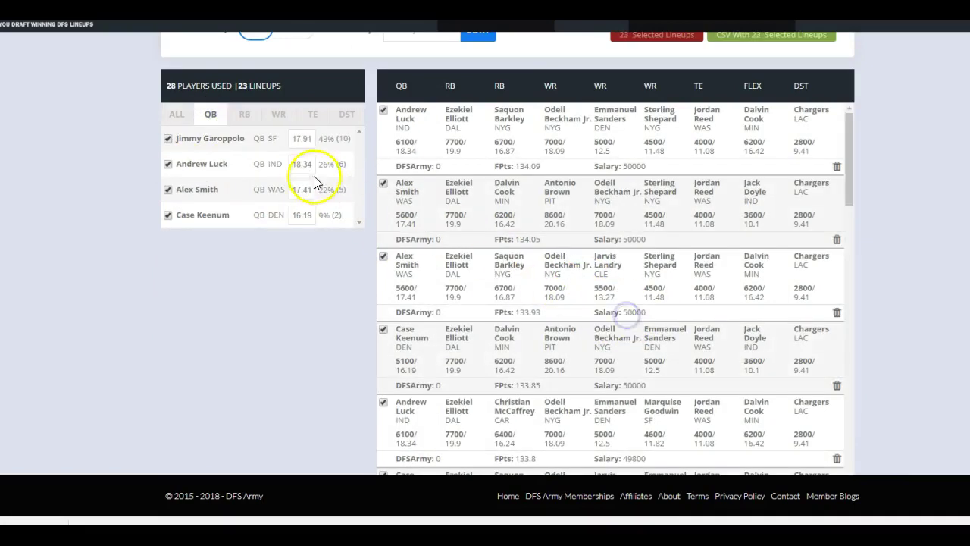
- Review the 24 new lineups and Jimmy Garoppolo's 42% quarterback exposure
scroll(442, 218, down, 10)
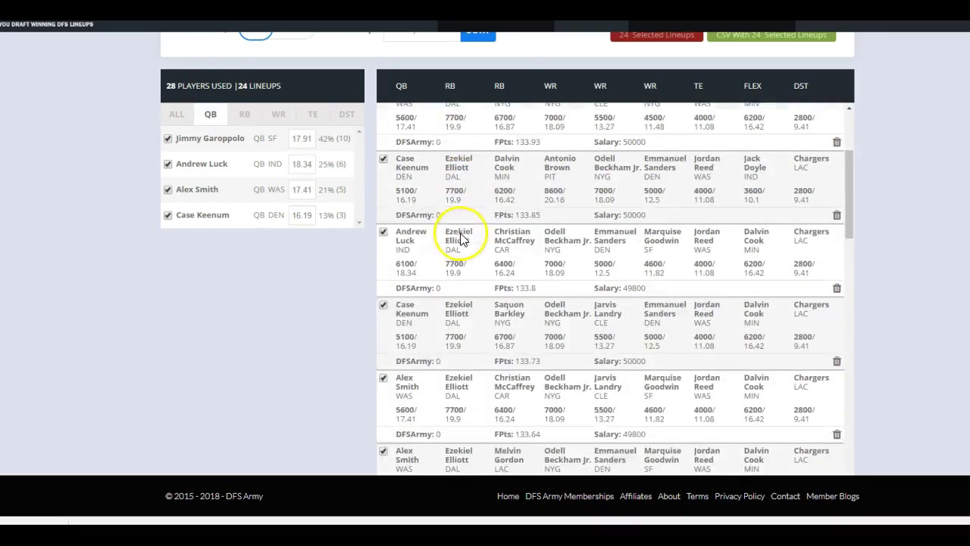
scroll(466, 230, down, 10)
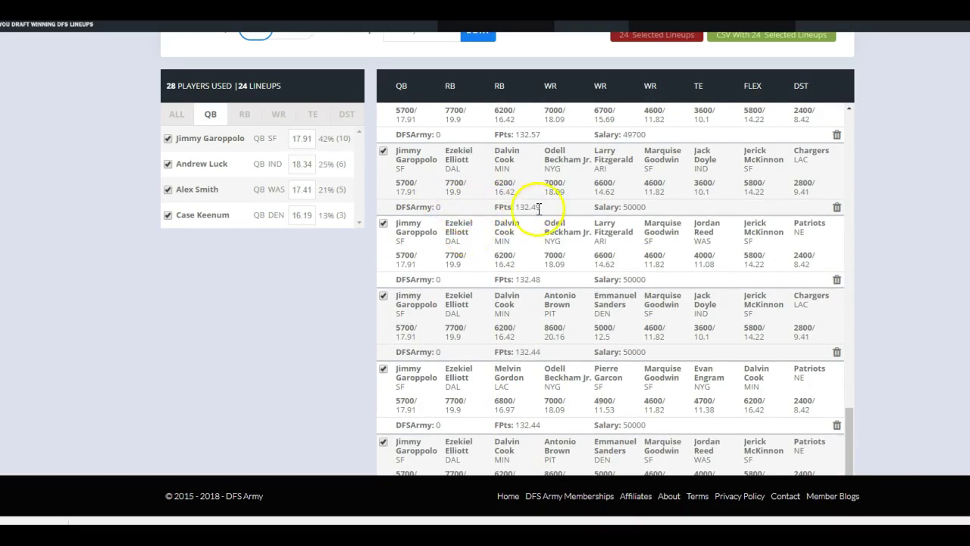
scroll(564, 216, down, 1)
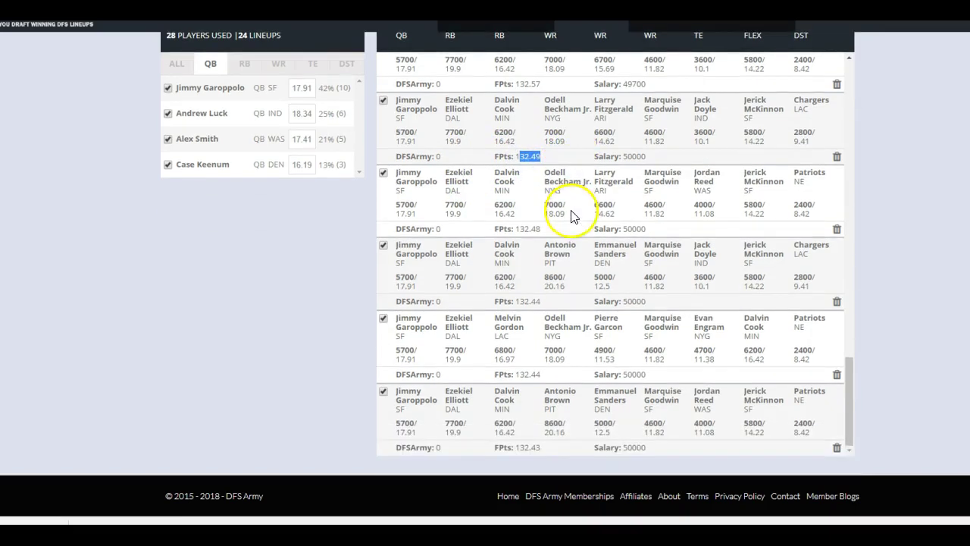
scroll(564, 267, up, 5)
scroll(564, 267, up, 5)
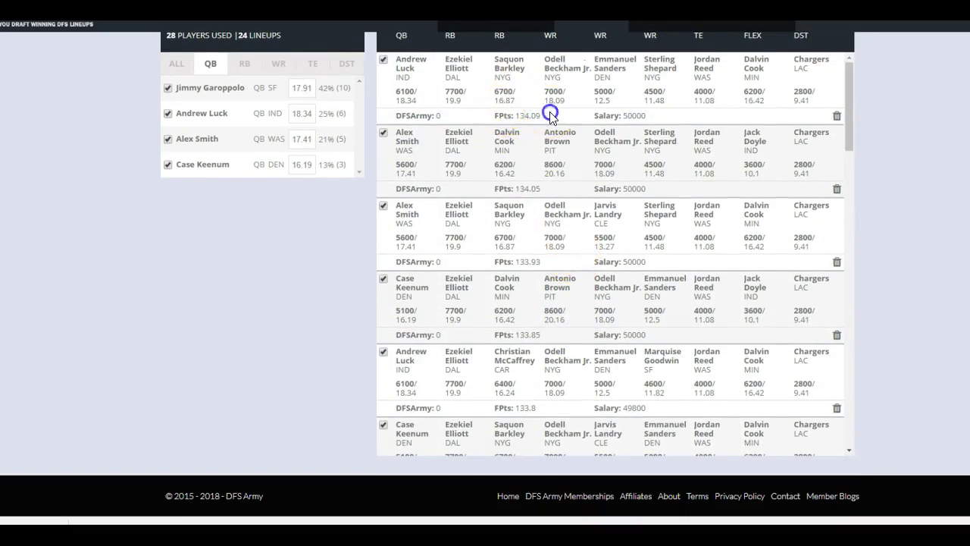
scroll(557, 144, up, 3)
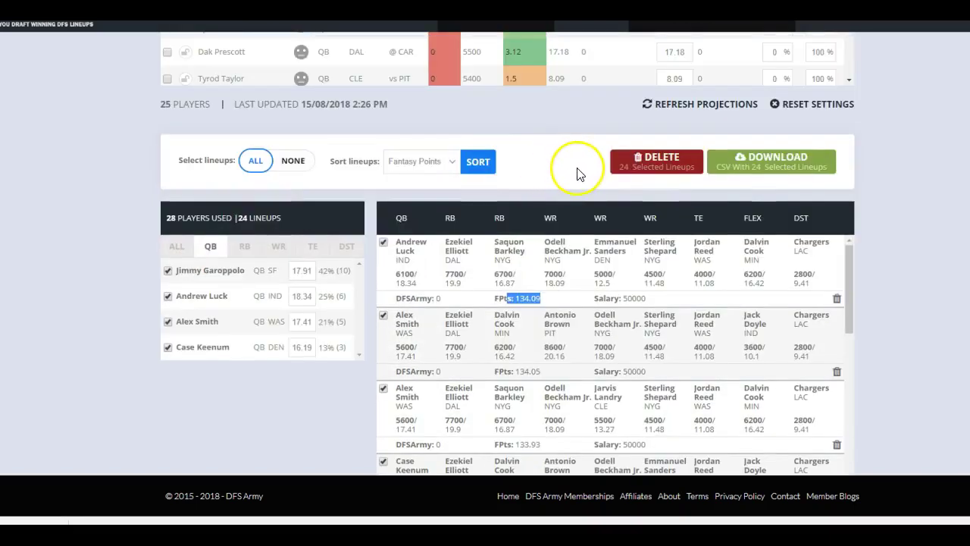
scroll(577, 174, down, 1)
scroll(553, 228, down, 5)
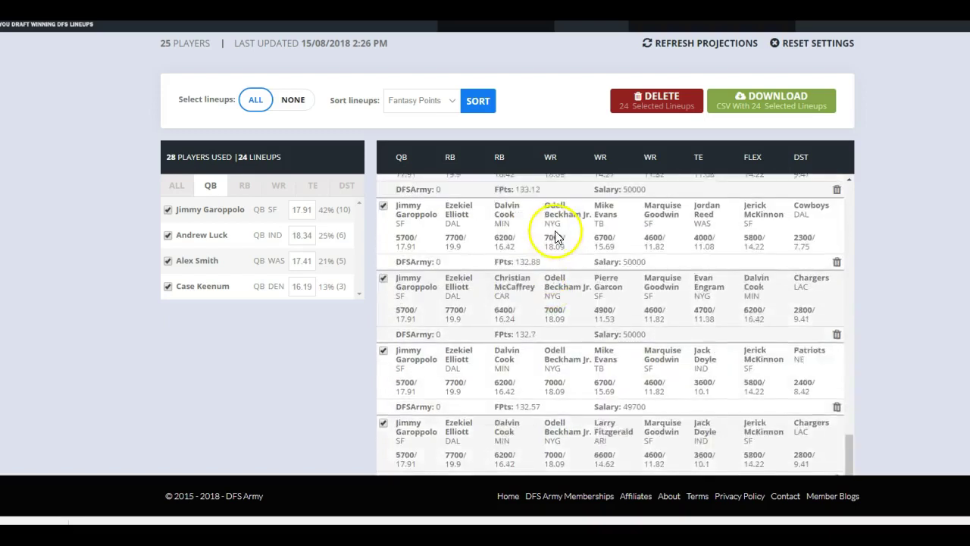
scroll(554, 231, down, 1)
scroll(523, 253, down, 2)
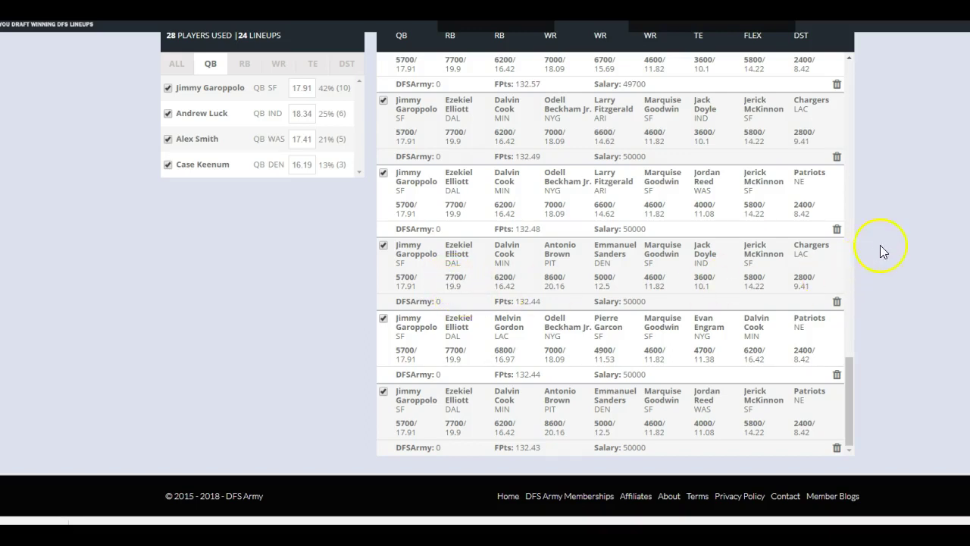
scroll(883, 247, up, 15)
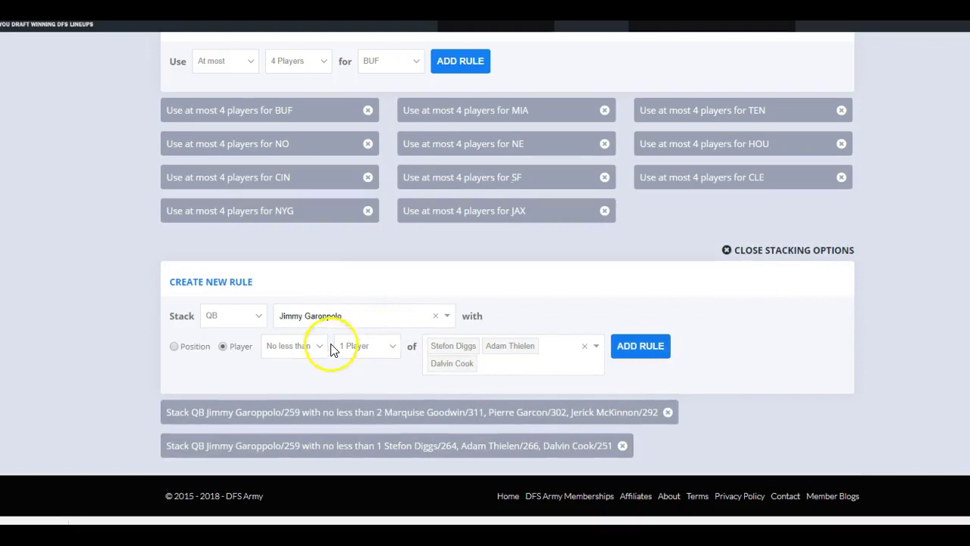
scroll(480, 384, down, 5)
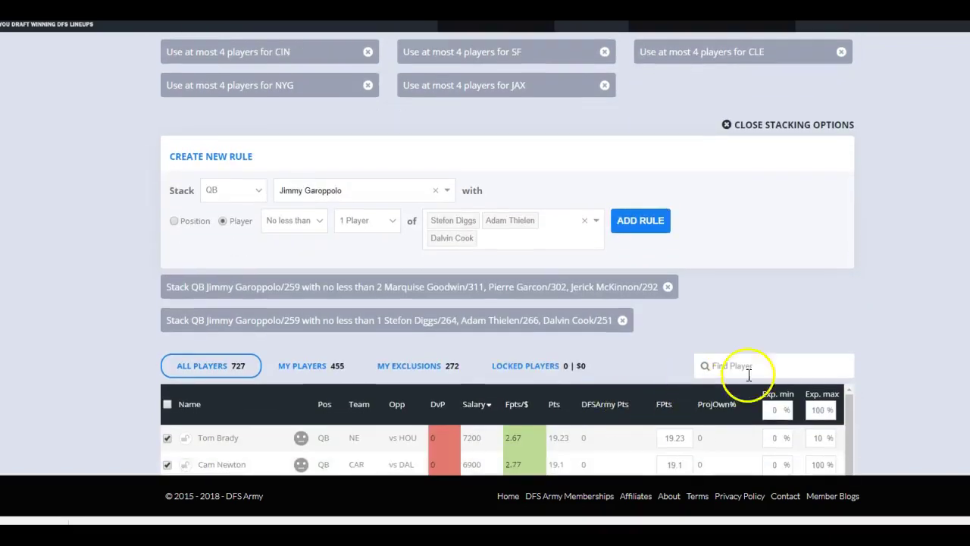
scroll(957, 341, up, 8)
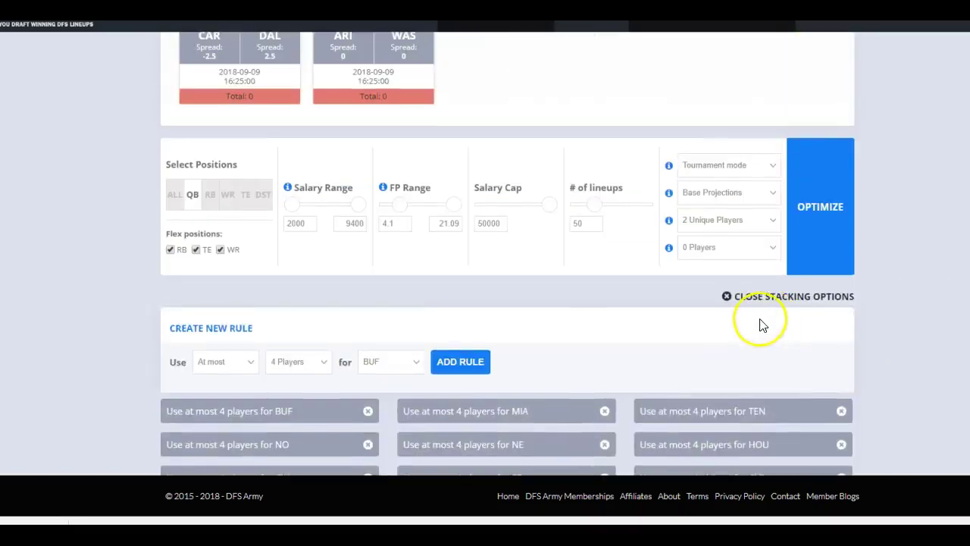
scroll(147, 288, down, 1)
scroll(152, 282, down, 3)
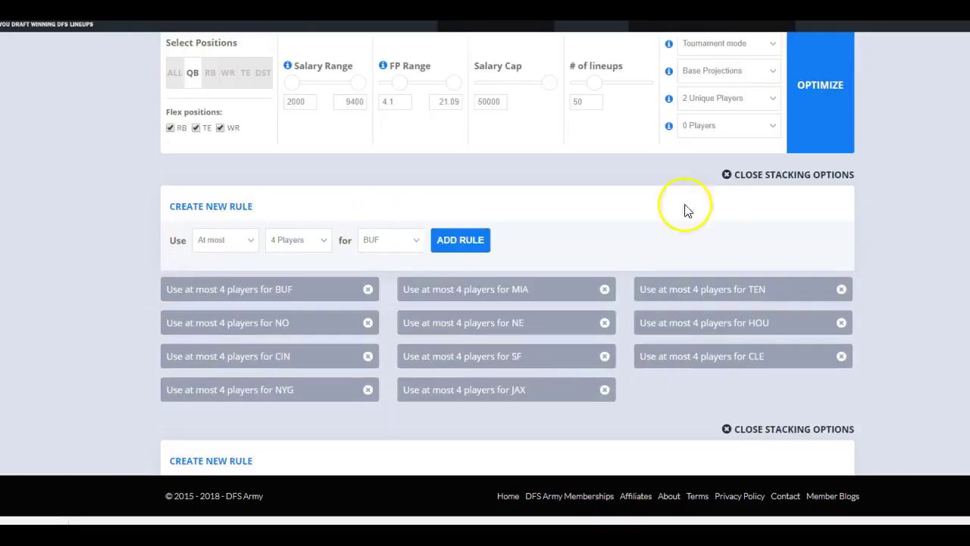
scroll(204, 302, down, 3)
scroll(682, 288, down, 5)
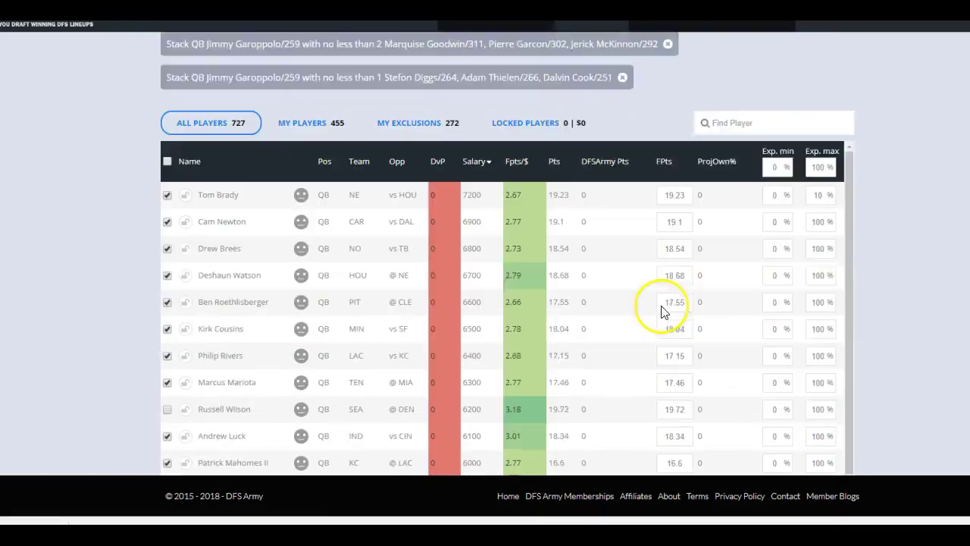
scroll(834, 250, up, 1)
scroll(913, 258, up, 1)
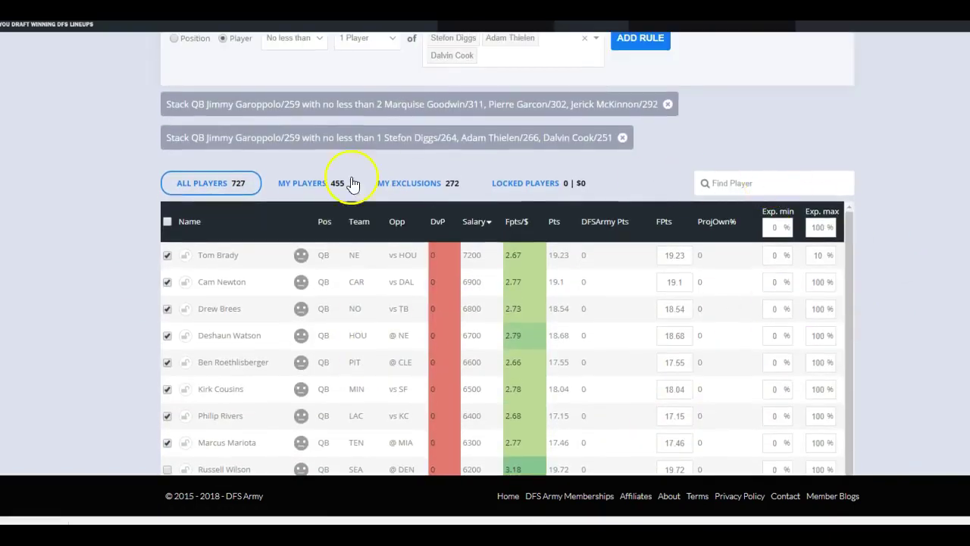
- Change Jimmy Garoppolo's minimum exposure from 20% to 0%
scroll(301, 183, up, 7)
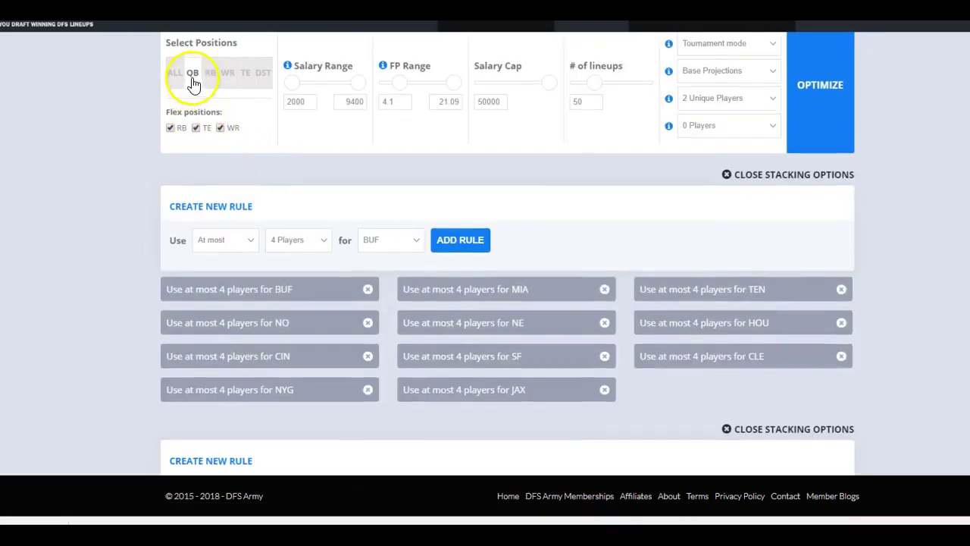
scroll(243, 225, down, 8)
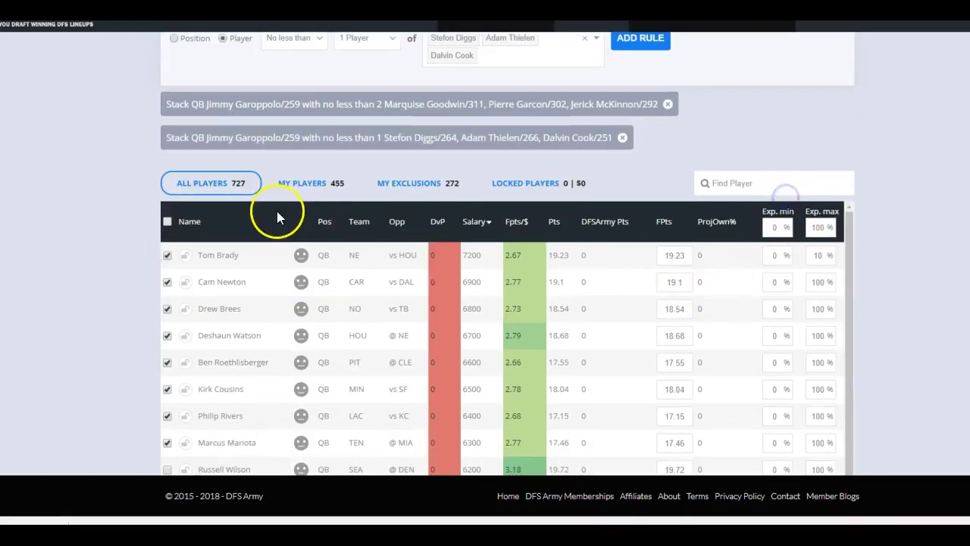
scroll(276, 216, down, 1)
scroll(777, 356, down, 1)
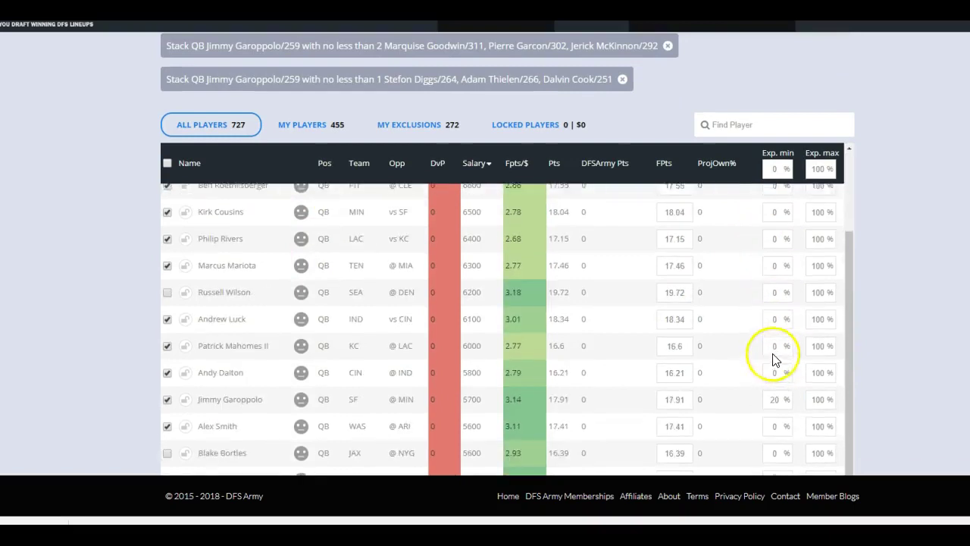
scroll(841, 319, up, 3)
scroll(907, 292, down, 5)
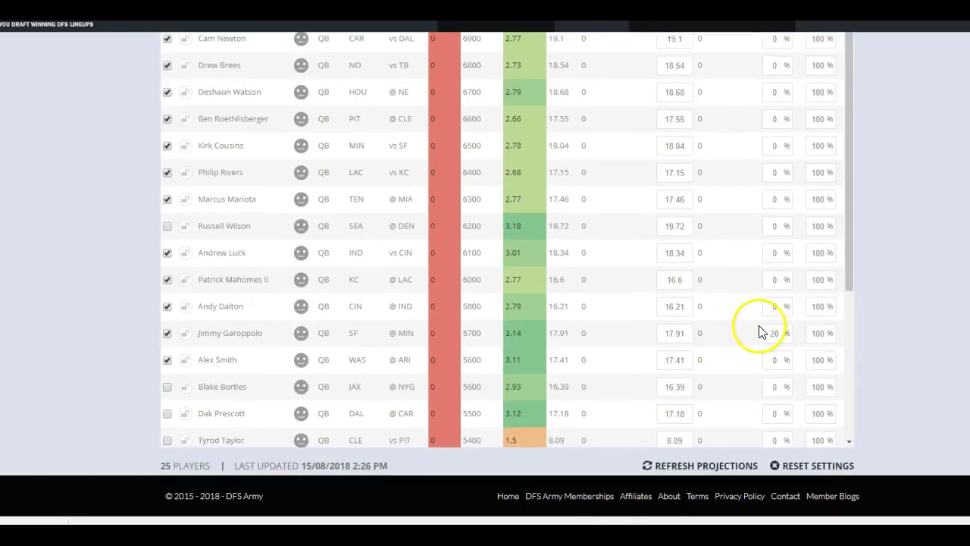
double_click(767, 333)
text(0)
- Exclude Ryan Tannehill and Sam Bradford from the quarterback pool
scroll(140, 223, up, 2)
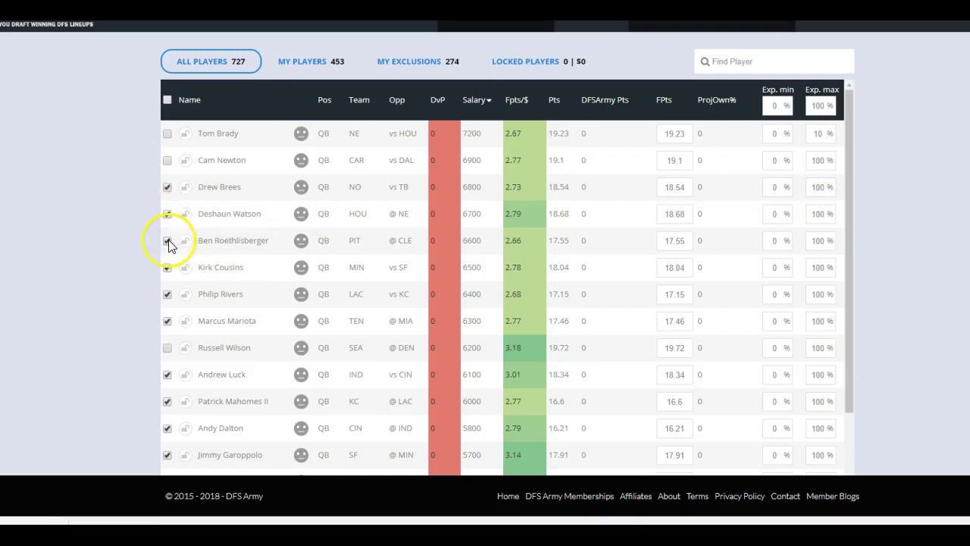
scroll(452, 218, down, 1)
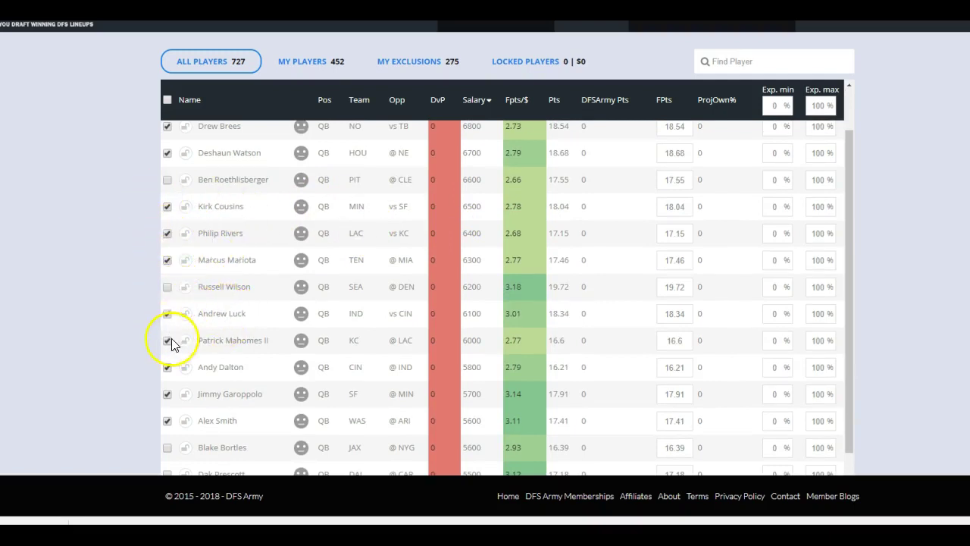
scroll(164, 310, down, 1)
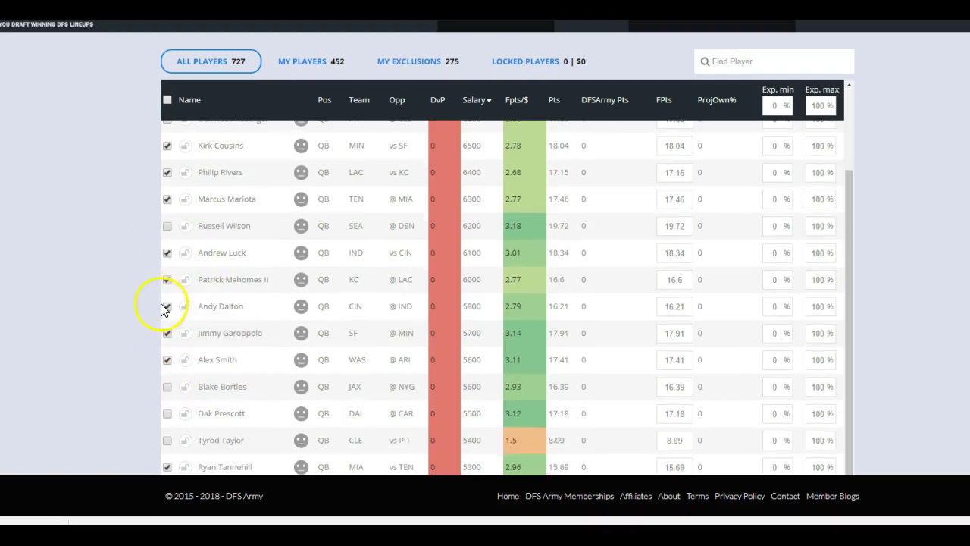
scroll(227, 330, down, 1)
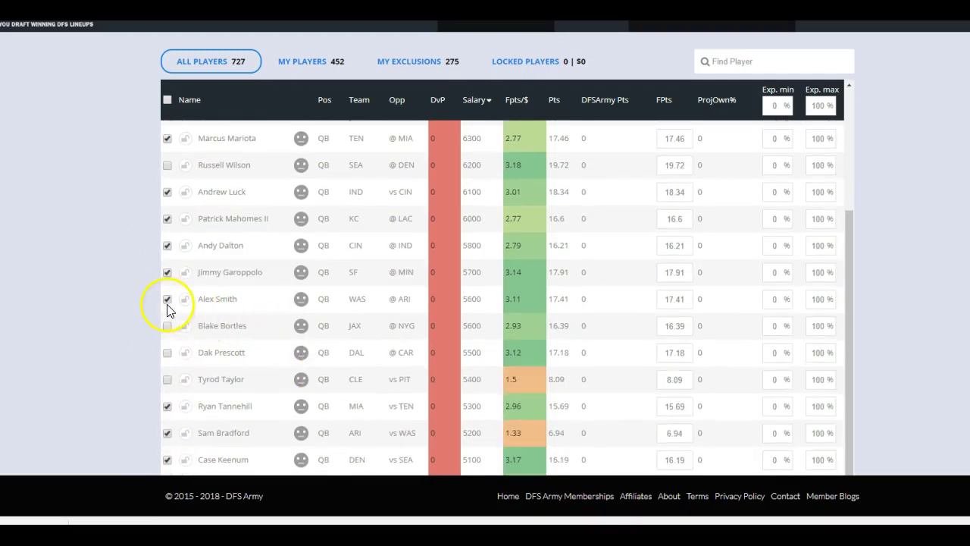
scroll(218, 342, down, 1)
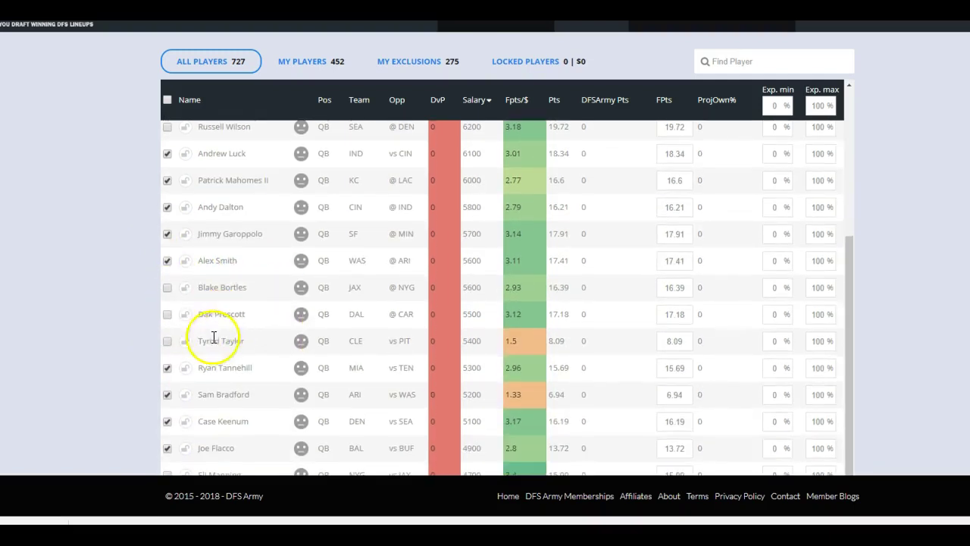
click(169, 369)
scroll(171, 356, down, 2)
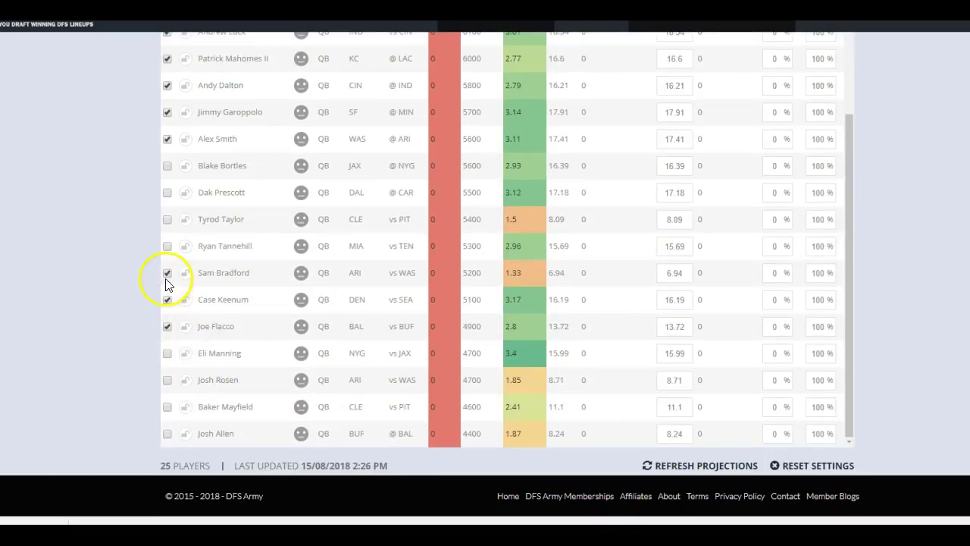
click(166, 300)
scroll(197, 334, down, 3)
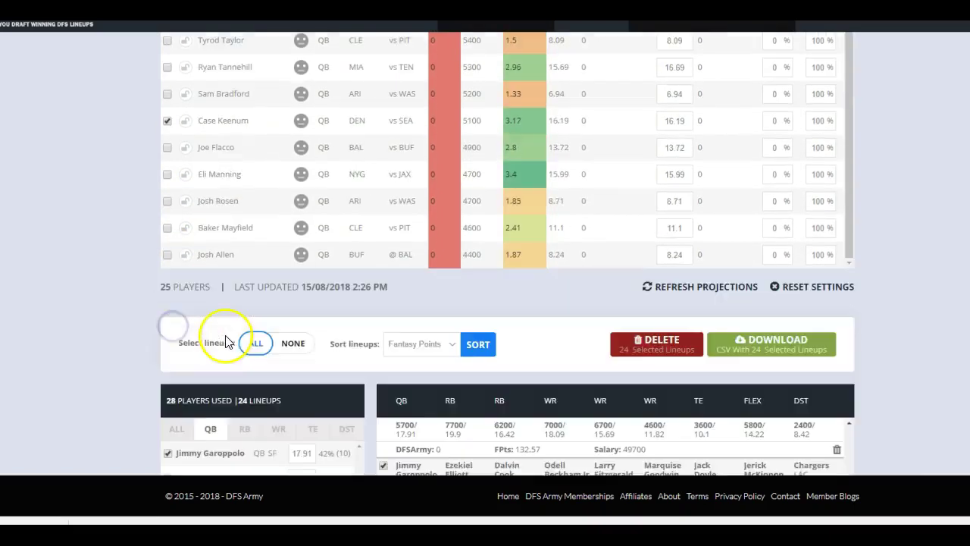
scroll(282, 401, up, 3)
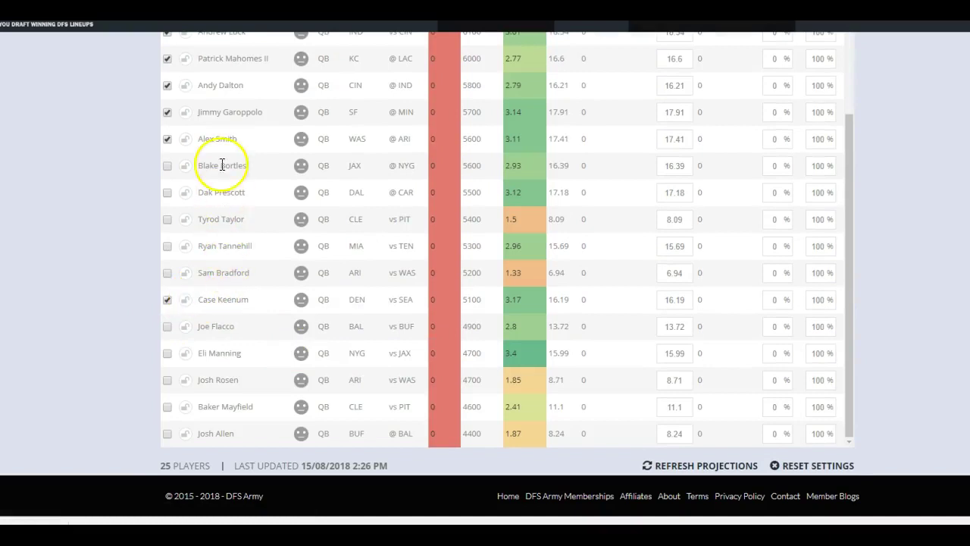
scroll(228, 170, up, 1)
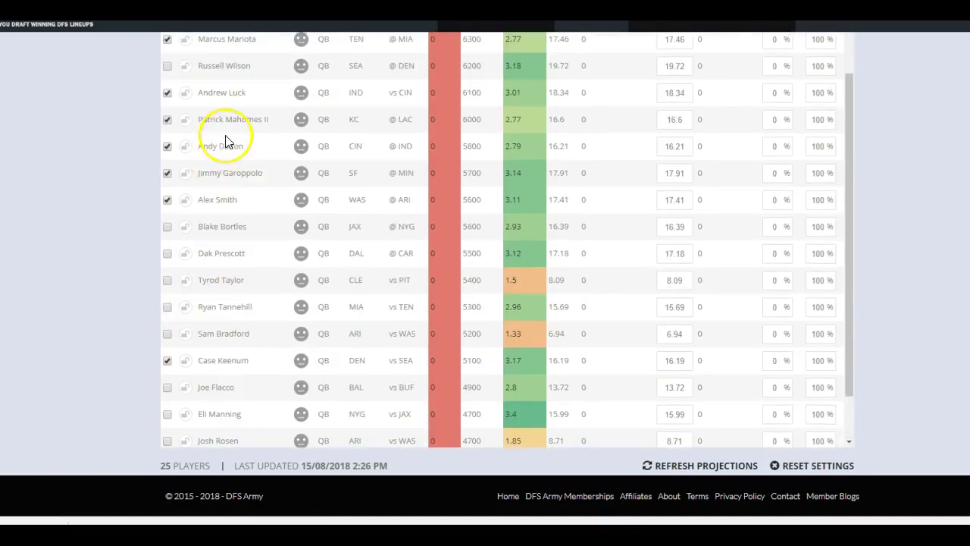
scroll(222, 157, up, 2)
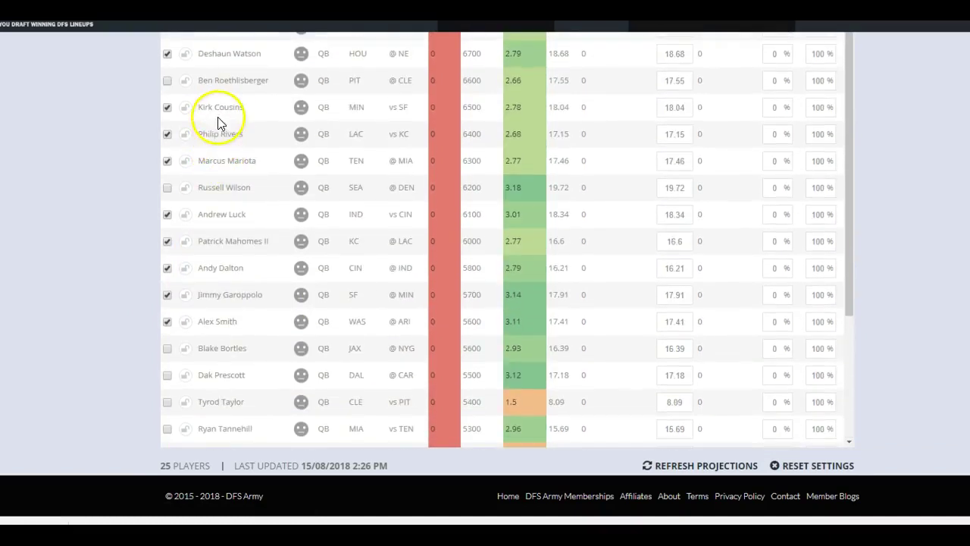
scroll(220, 137, up, 3)
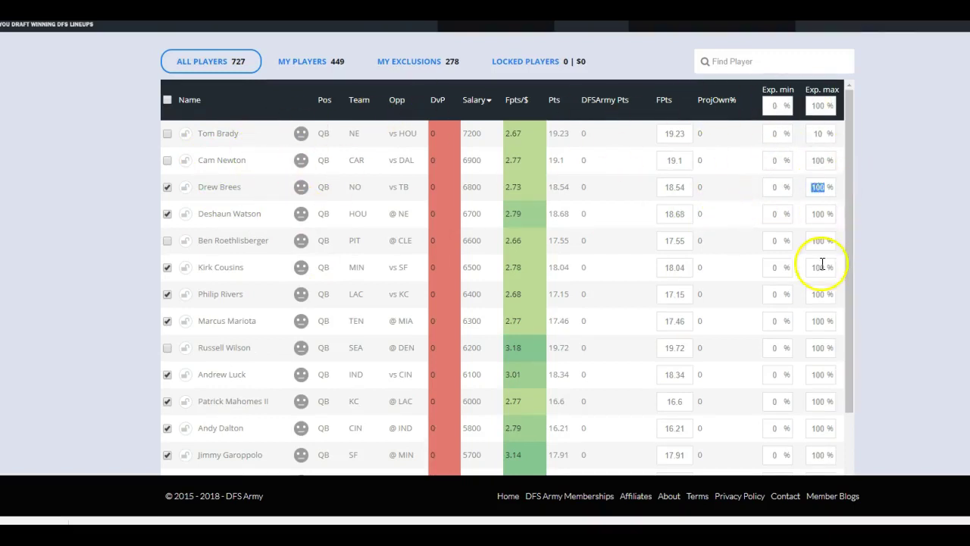
- Enter Exp. max values: Watson 15%, Mariota 5%, and Brees, Cousins, Rivers, Luck 10%
text(0)
click(817, 214)
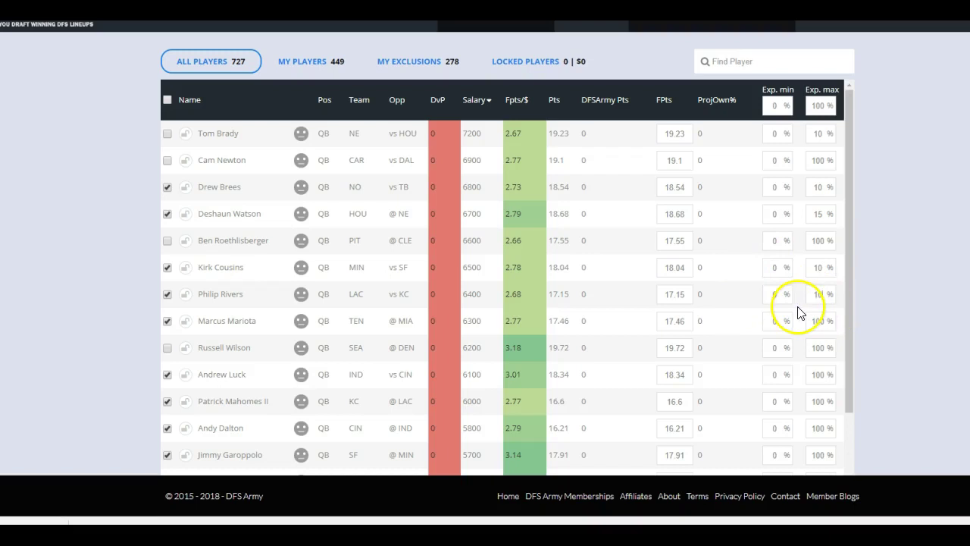
click(817, 318)
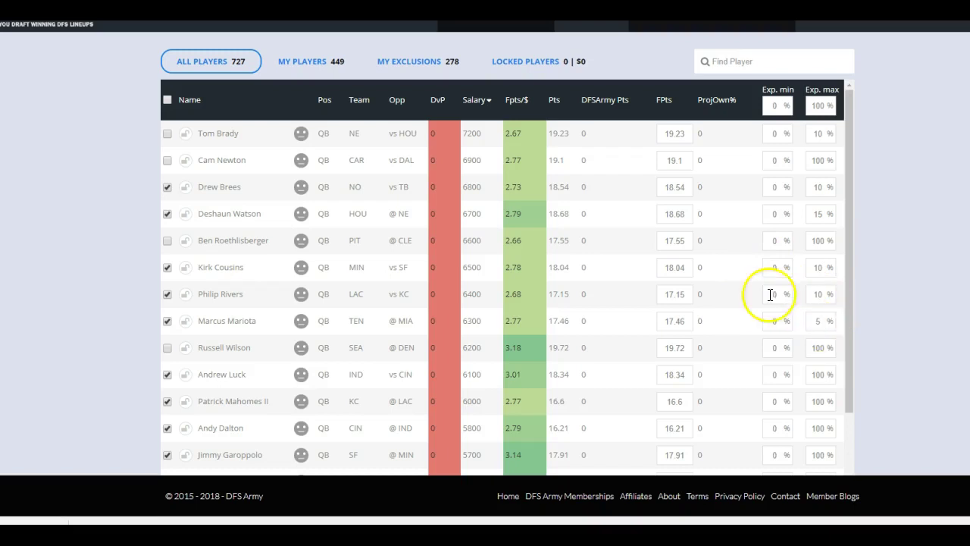
scroll(743, 260, down, 1)
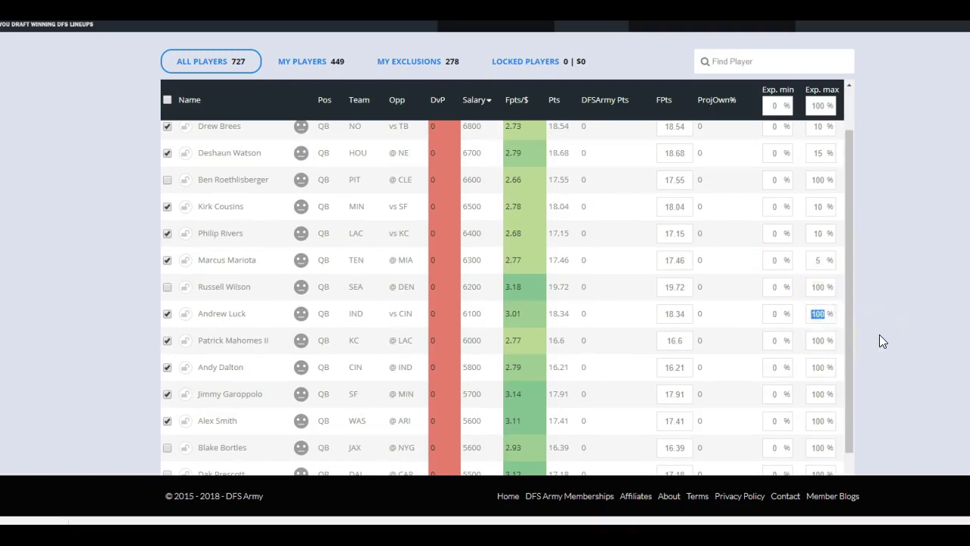
text(10)
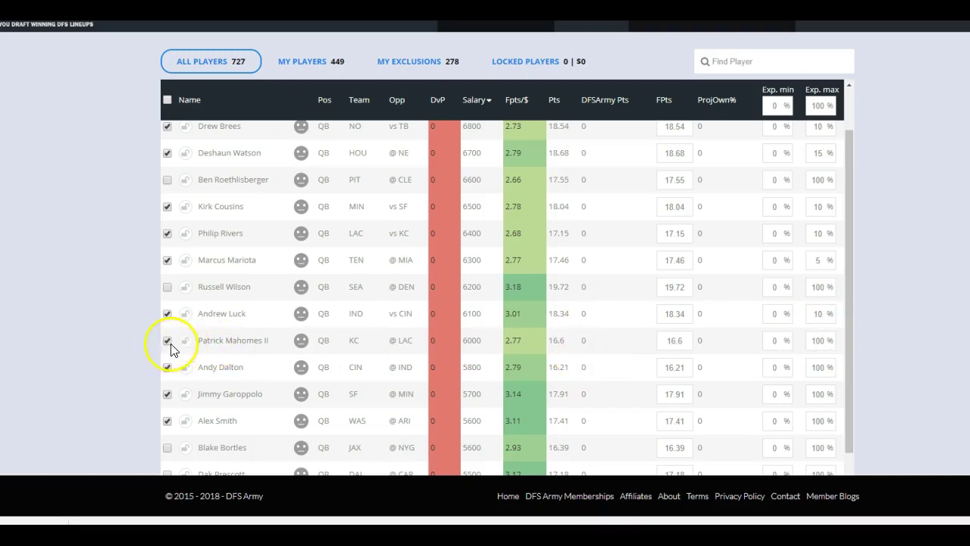
- Exclude Alex Smith, Andy Dalton and Andrew Luck from the player pool
scroll(426, 385, down, 1)
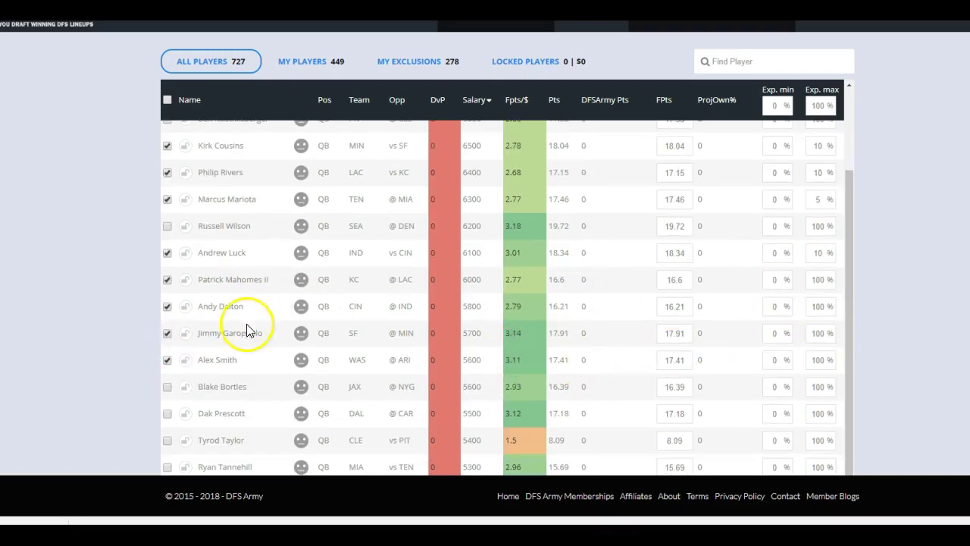
click(166, 361)
click(167, 305)
click(168, 254)
scroll(357, 325, up, 2)
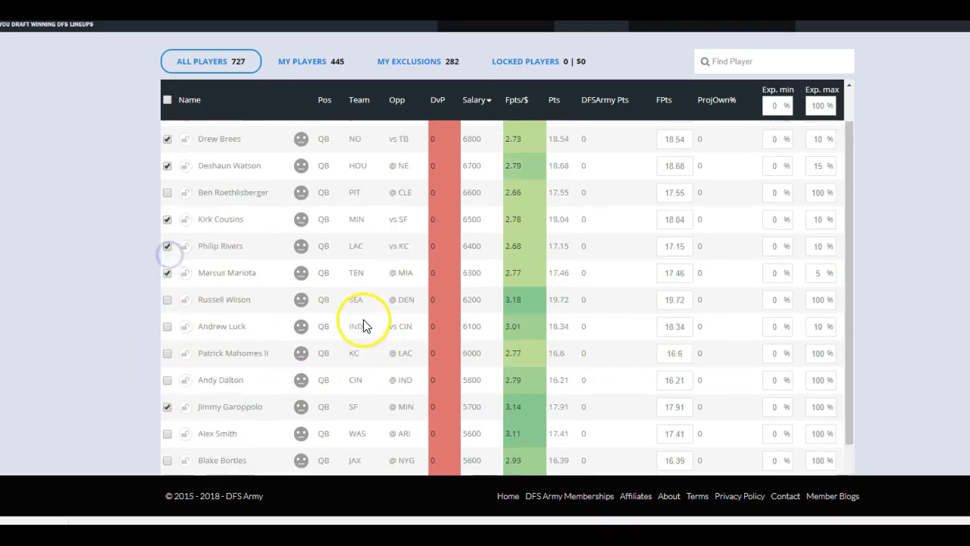
scroll(271, 325, up, 1)
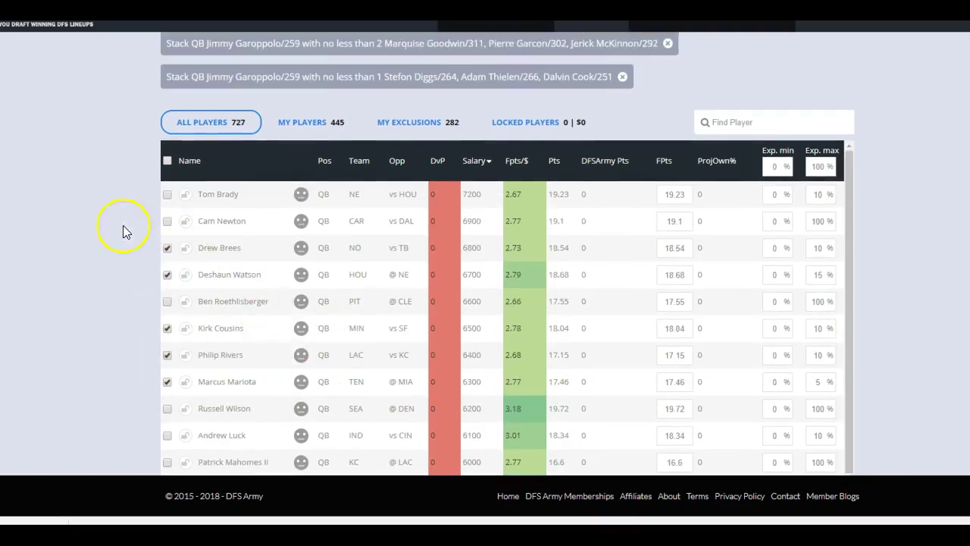
scroll(126, 232, down, 1)
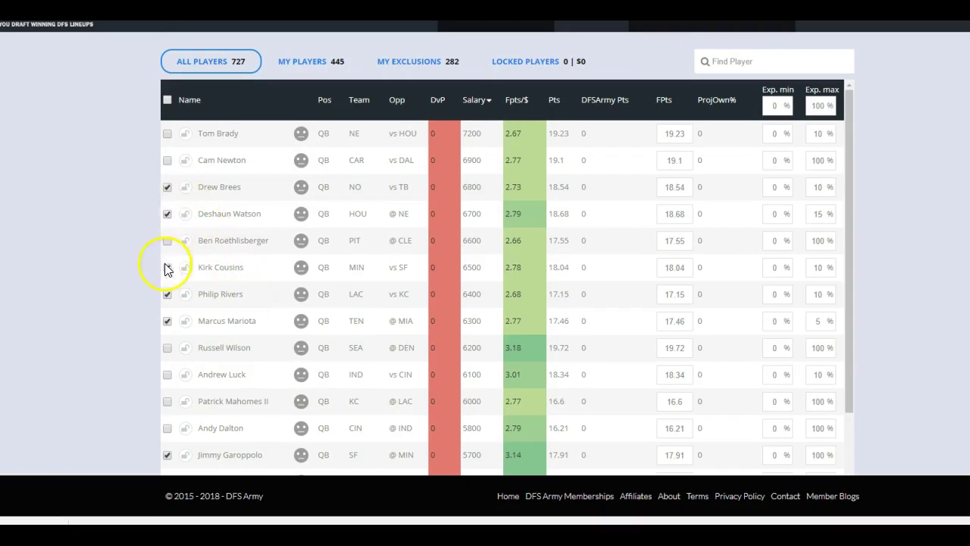
- Cap Garoppolo and Brees at 20%, exclude Mariota, and restore Watson to 100%
click(821, 455)
text(20)
click(168, 320)
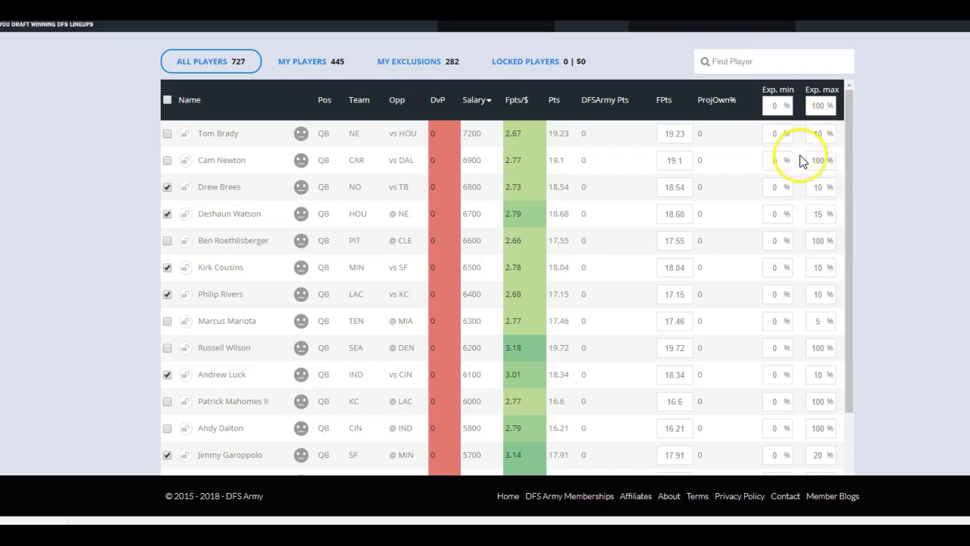
double_click(815, 187)
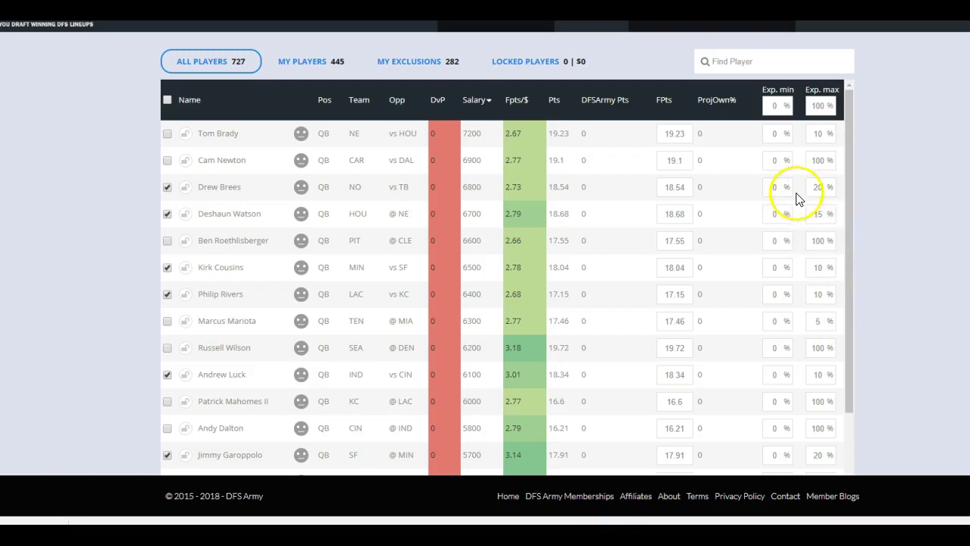
double_click(813, 215)
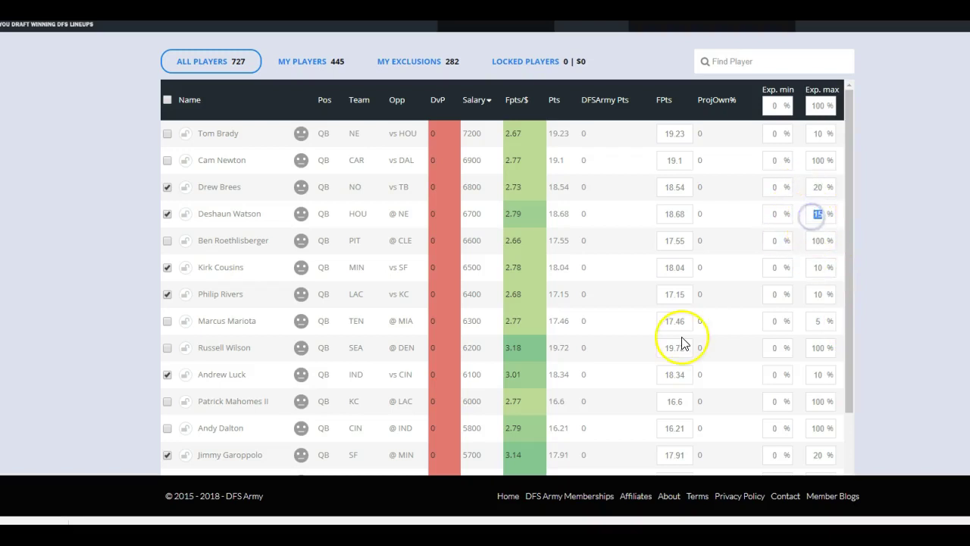
text(100)
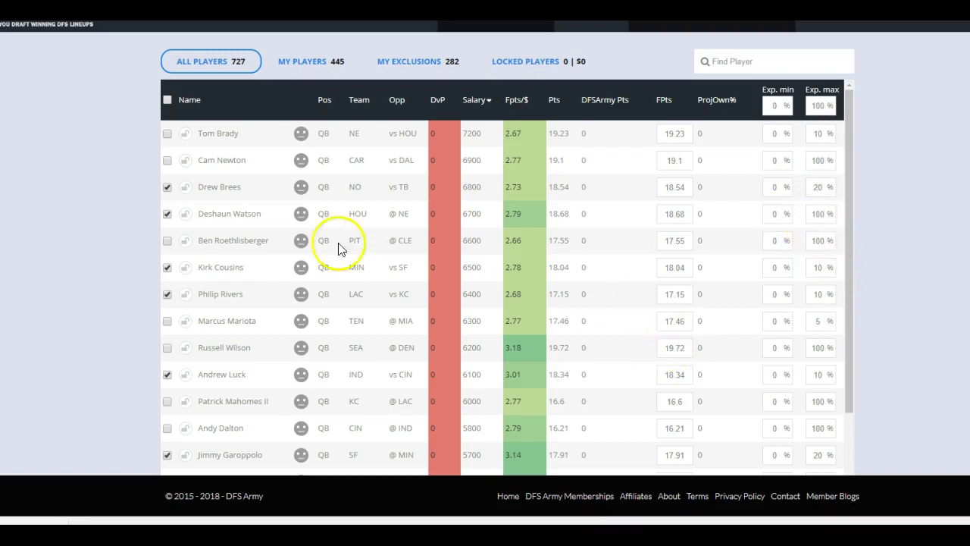
click(125, 197)
scroll(902, 261, up, 10)
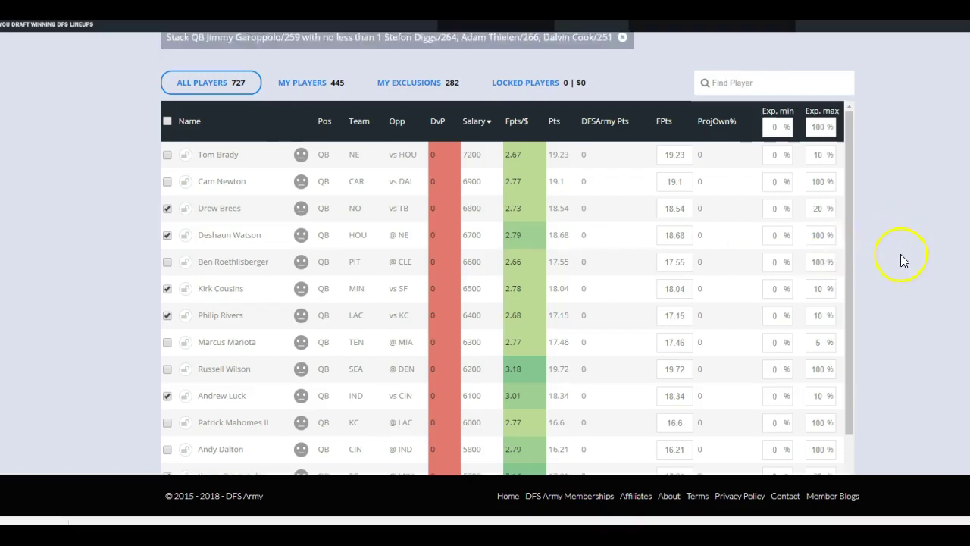
- Start generating lineups with the current settings
scroll(891, 245, up, 1)
click(844, 186)
scroll(903, 192, down, 10)
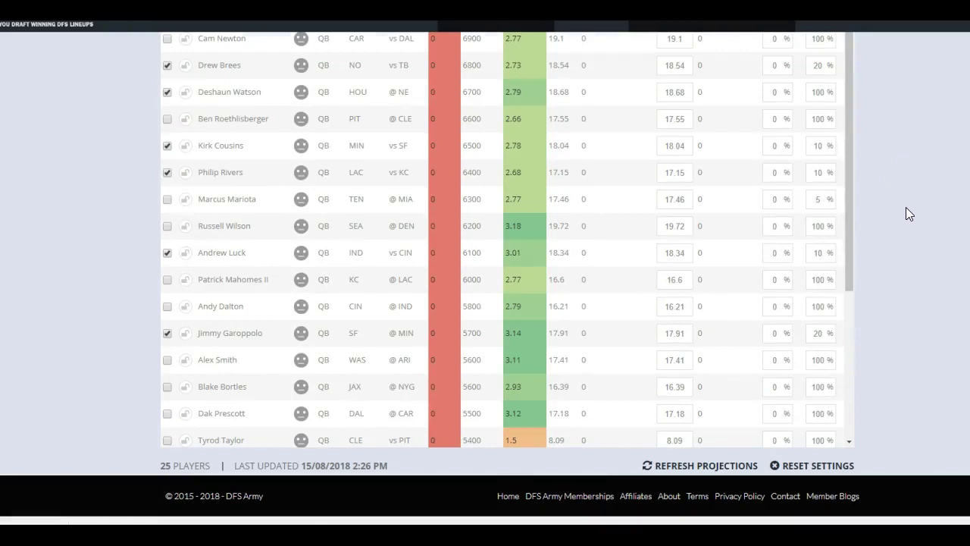
scroll(902, 211, up, 5)
scroll(895, 220, down, 10)
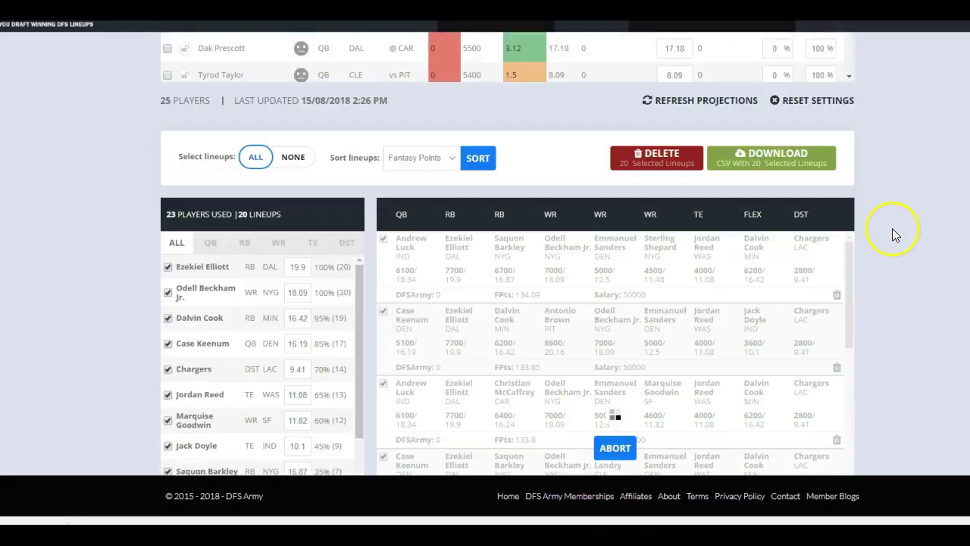
scroll(892, 229, down, 3)
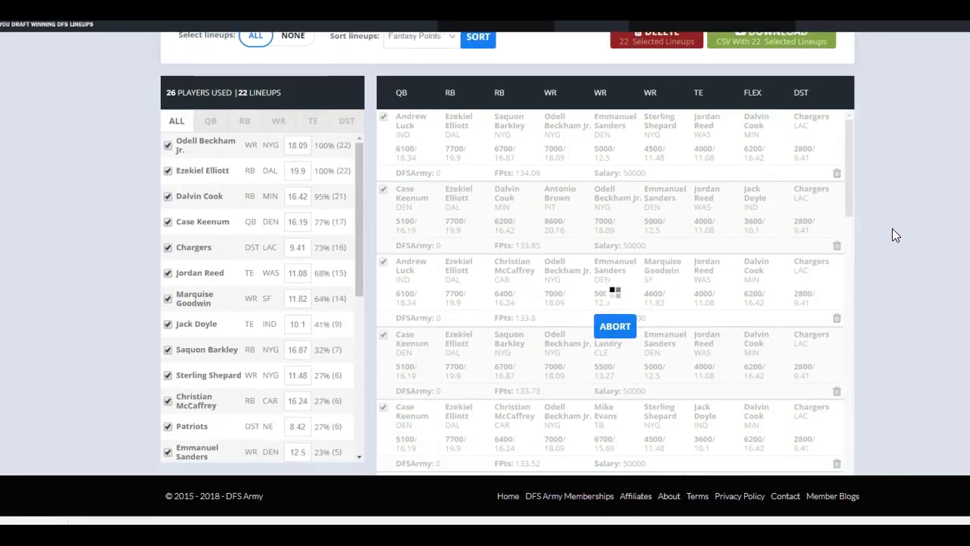
- Show quarterback exposures only and abort the run at 31 lineups
click(208, 121)
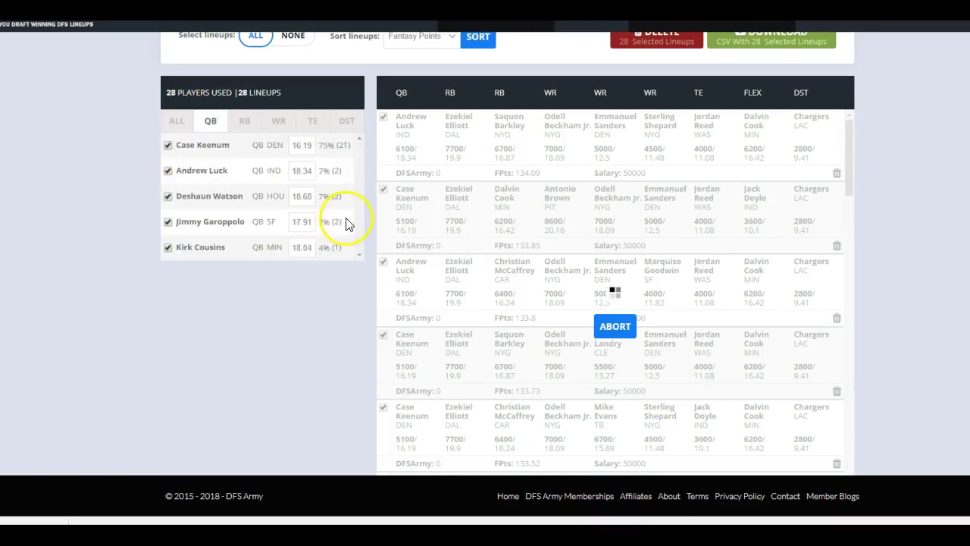
click(620, 328)
scroll(861, 356, up, 3)
scroll(660, 297, down, 5)
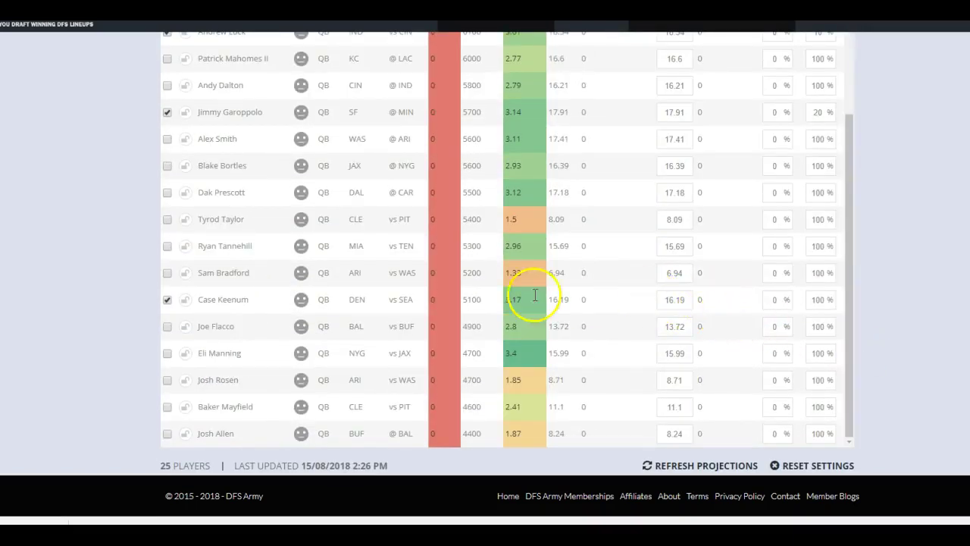
- Make Drew Brees the stack quarterback and clear the previous stack partners
scroll(872, 282, up, 10)
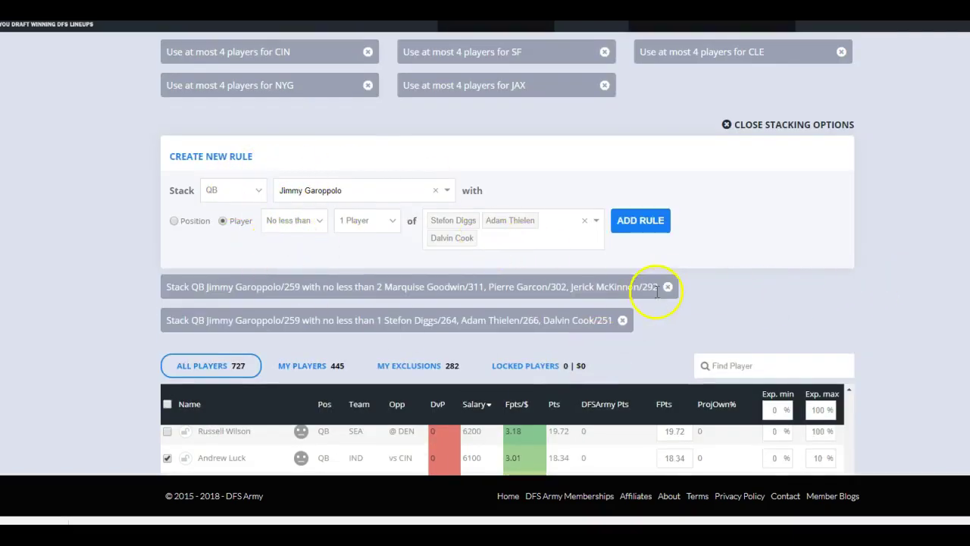
scroll(318, 212, down, 3)
scroll(346, 373, up, 3)
scroll(228, 75, up, 2)
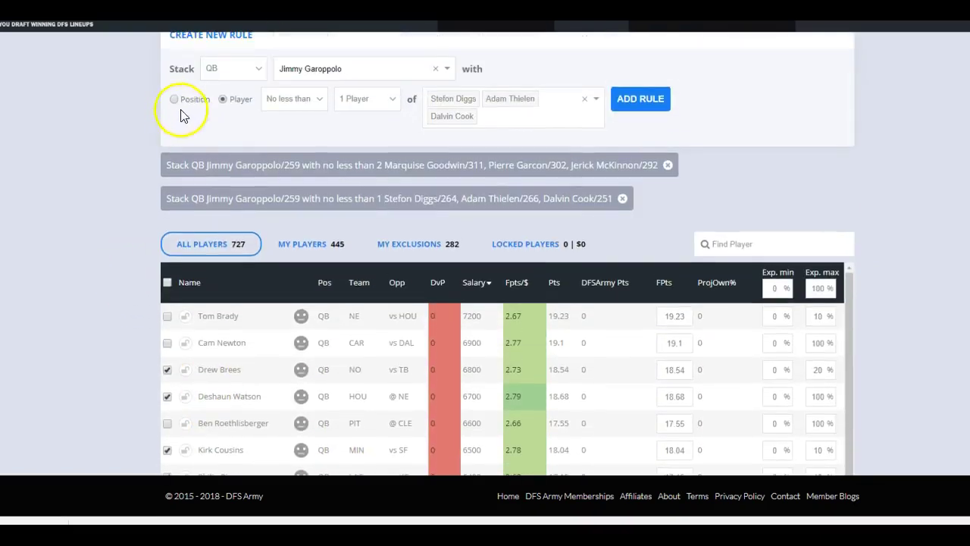
click(335, 130)
scroll(333, 193, up, 5)
click(336, 196)
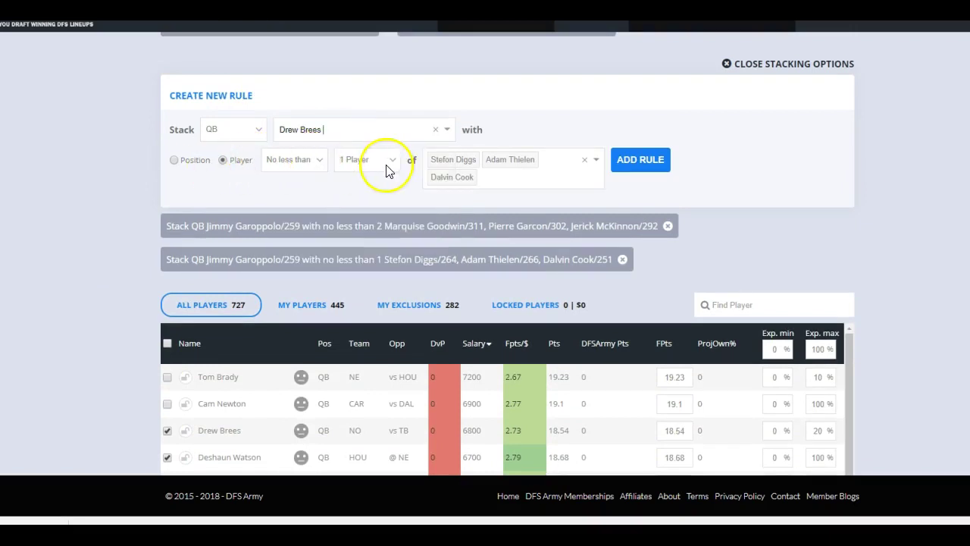
click(584, 160)
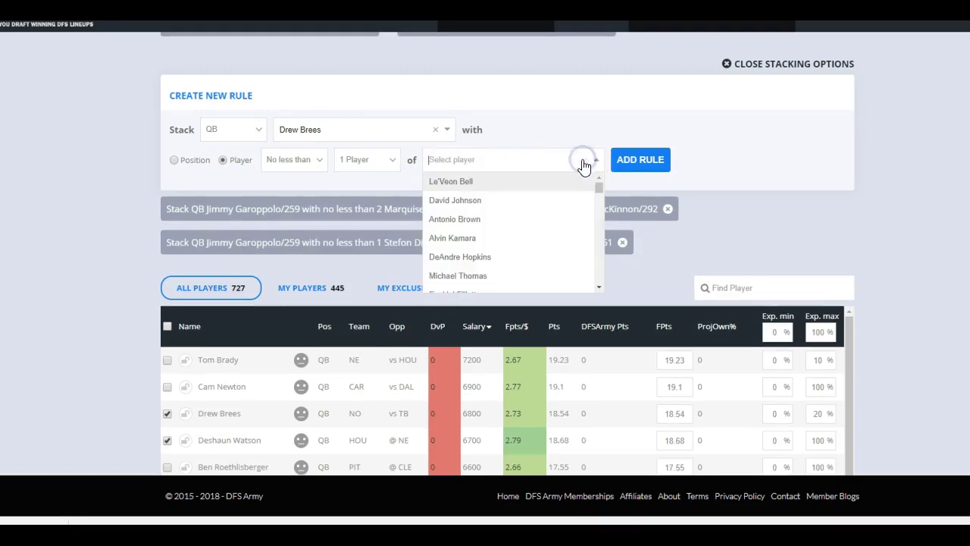
click(446, 166)
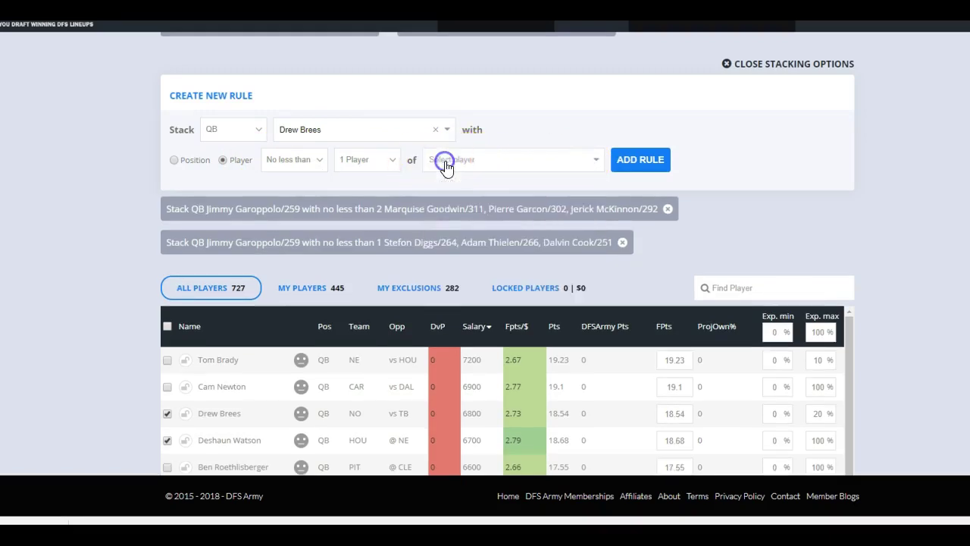
- Add Alvin Kamara and Michael Thomas, require 2 partners, and save the Brees rule
click(457, 165)
text(kama)
click(467, 182)
text(micha)
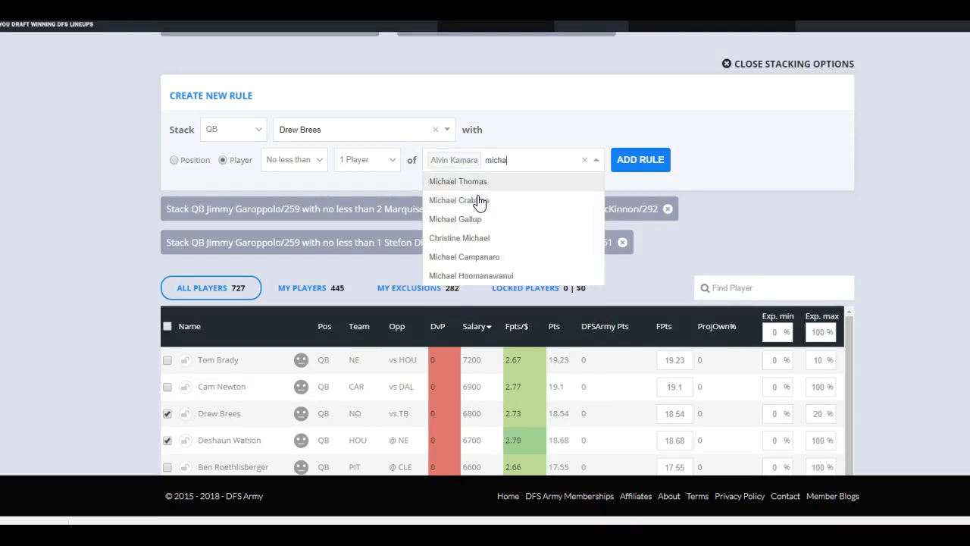
click(479, 187)
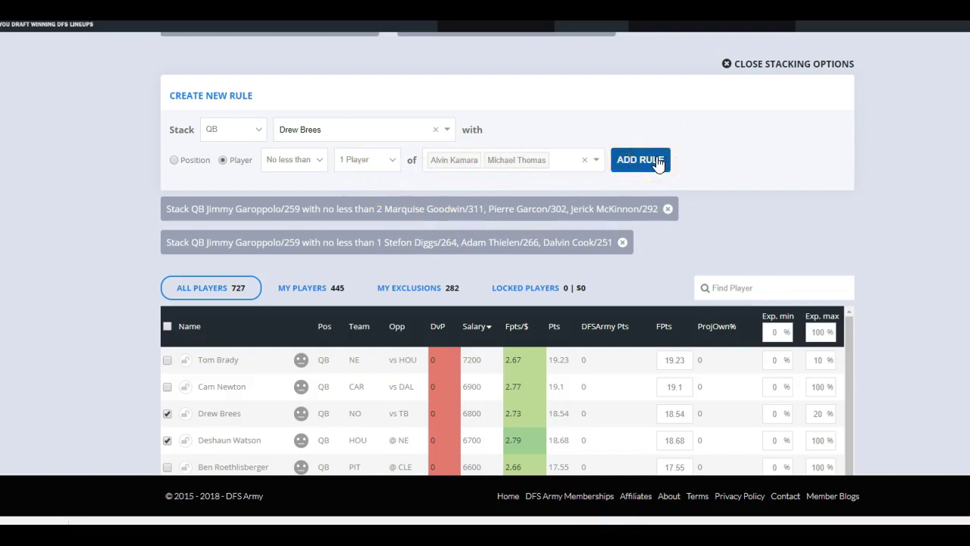
click(355, 160)
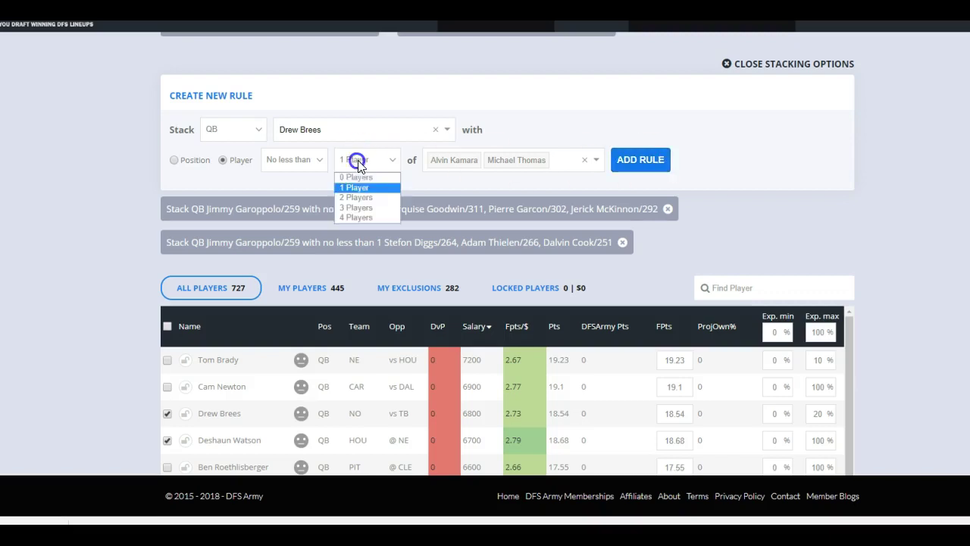
click(357, 196)
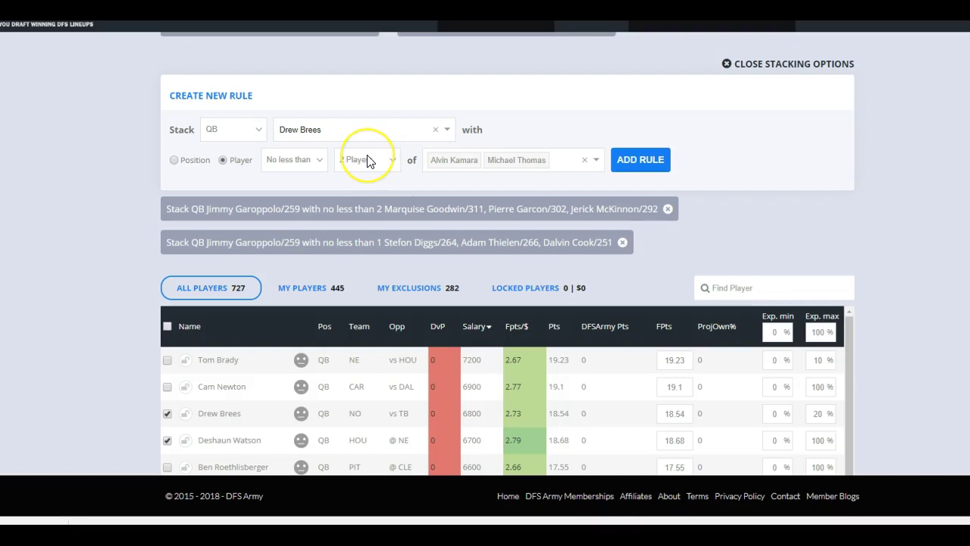
click(650, 160)
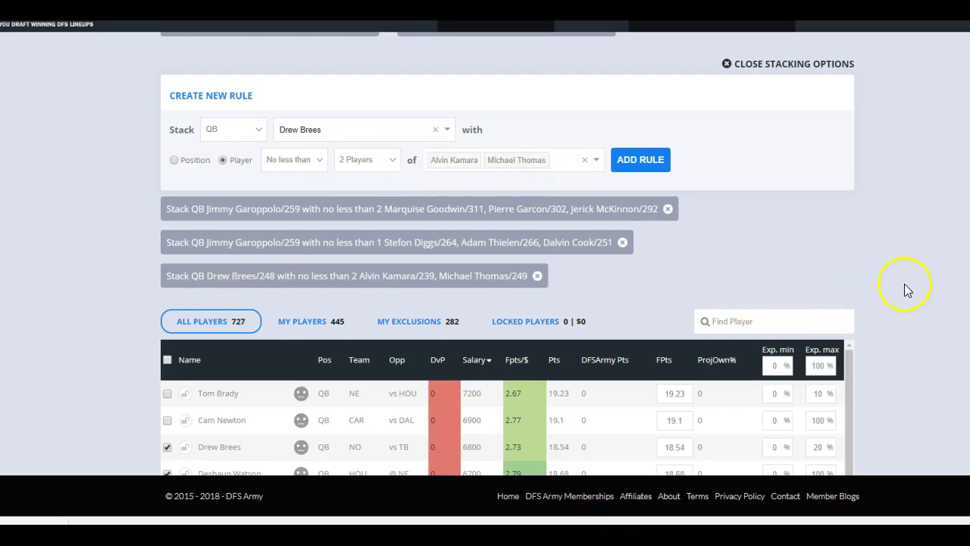
scroll(904, 285, up, 10)
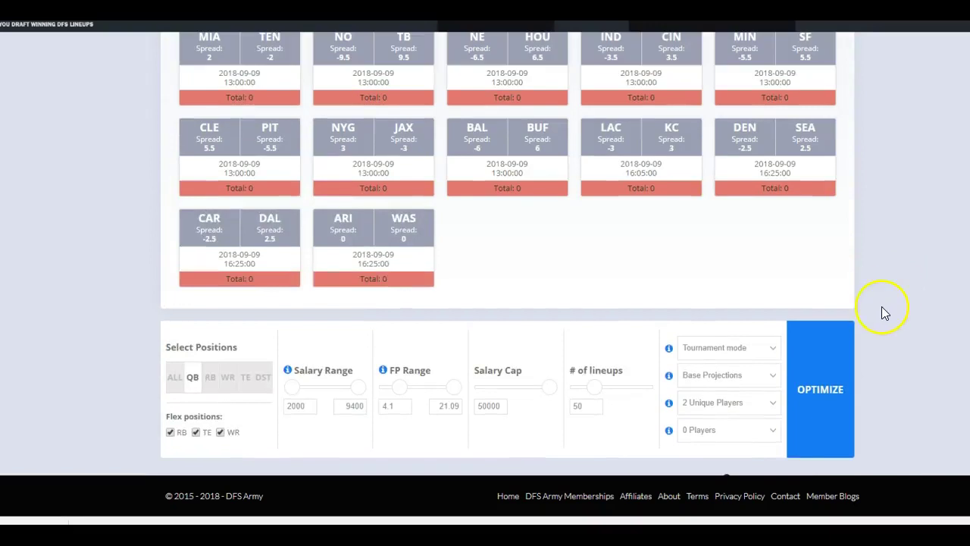
scroll(871, 303, up, 3)
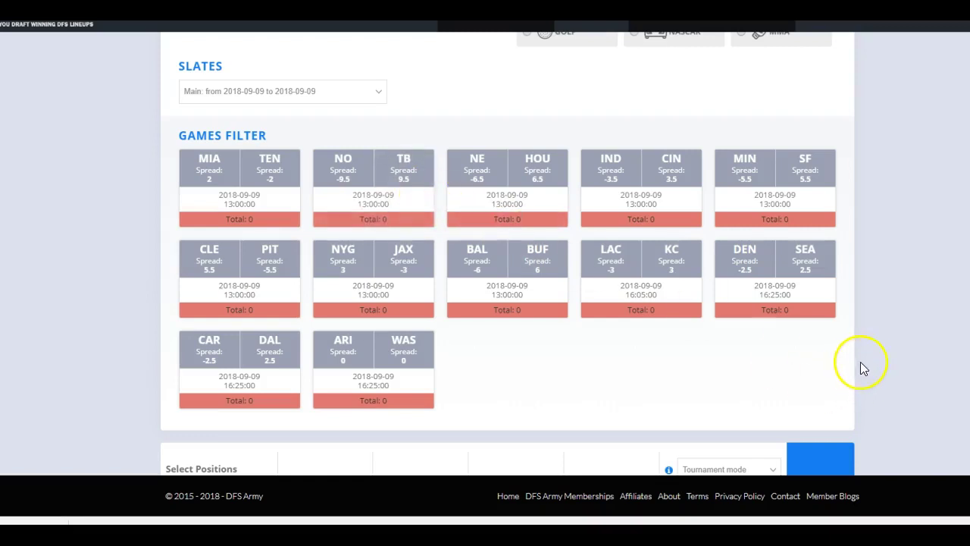
scroll(863, 363, down, 9)
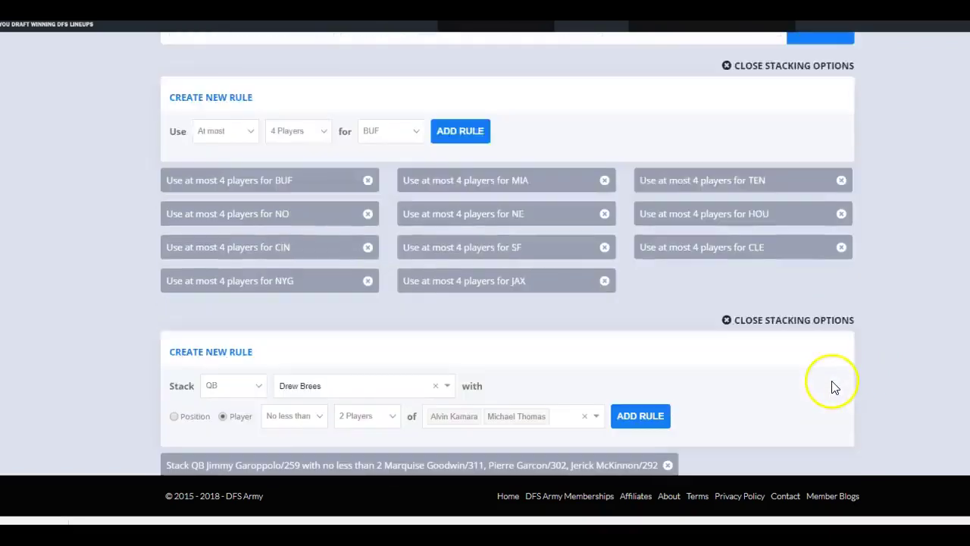
- Switch the stack quarterback to Deshaun Watson and clear Kamara and Michael Thomas
scroll(834, 385, up, 5)
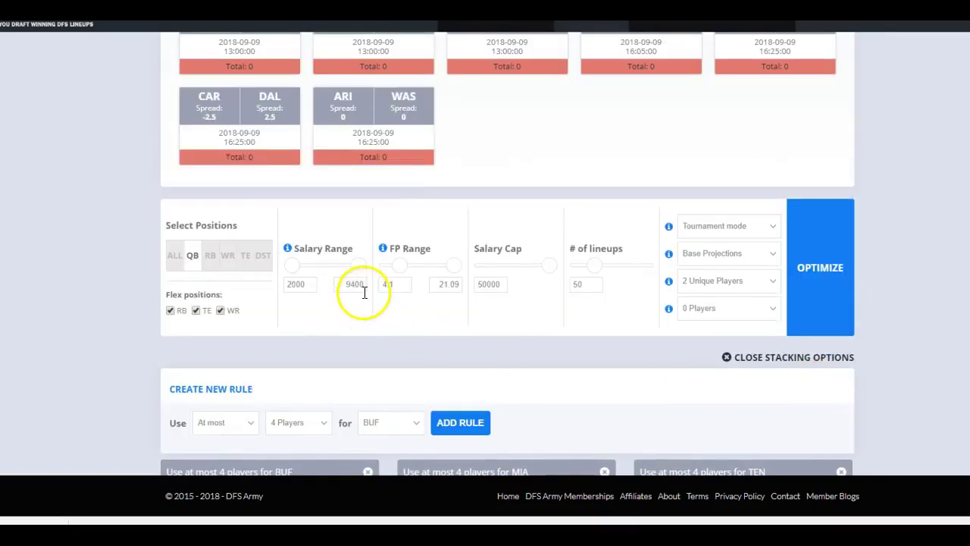
scroll(364, 293, down, 6)
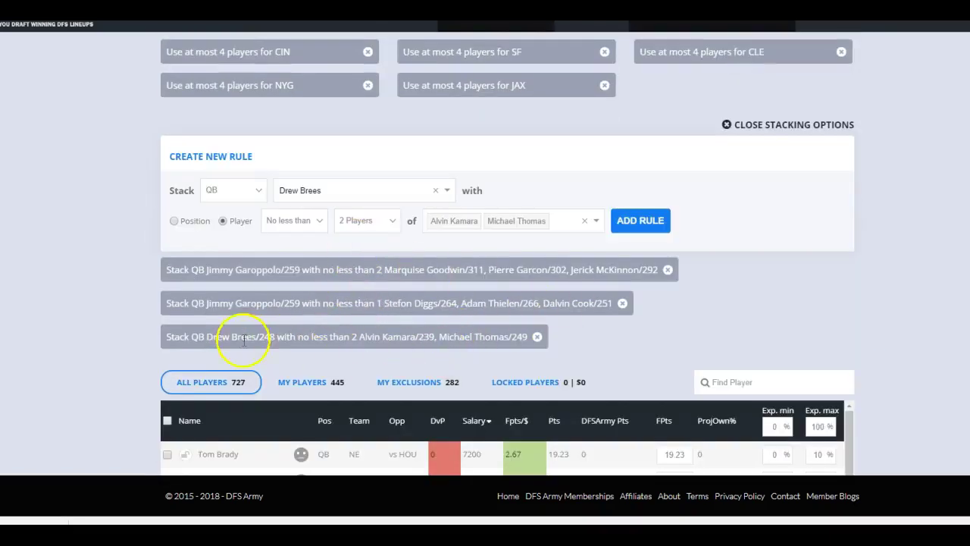
scroll(595, 329, down, 2)
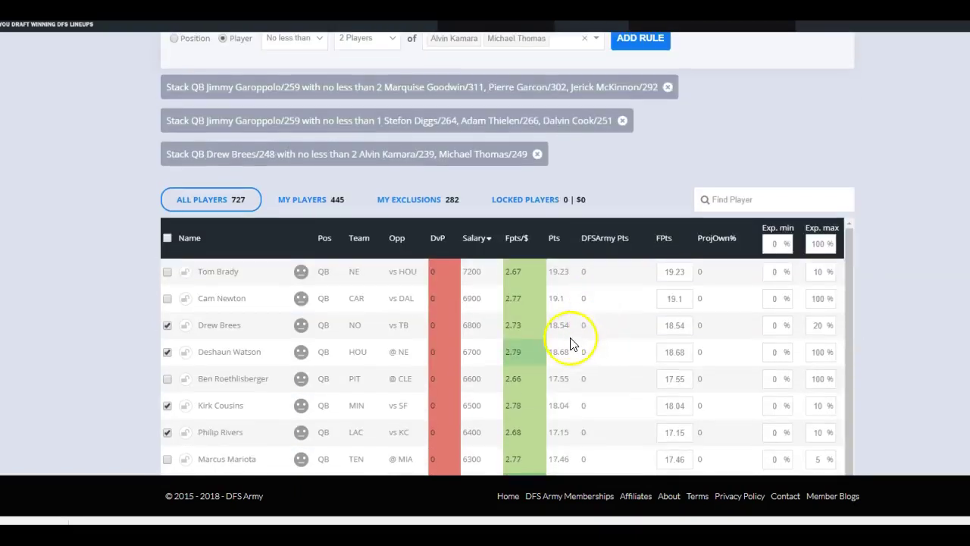
scroll(592, 331, up, 3)
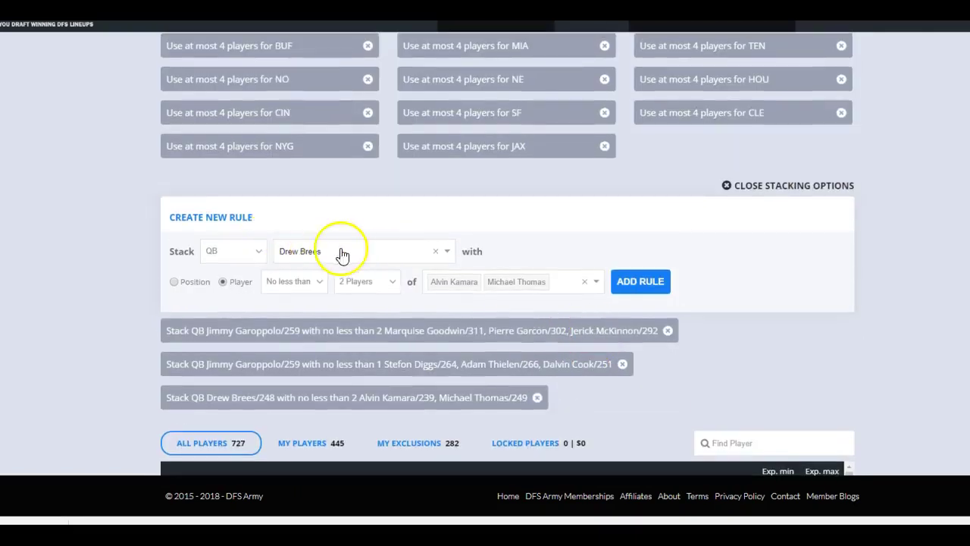
click(341, 252)
click(319, 327)
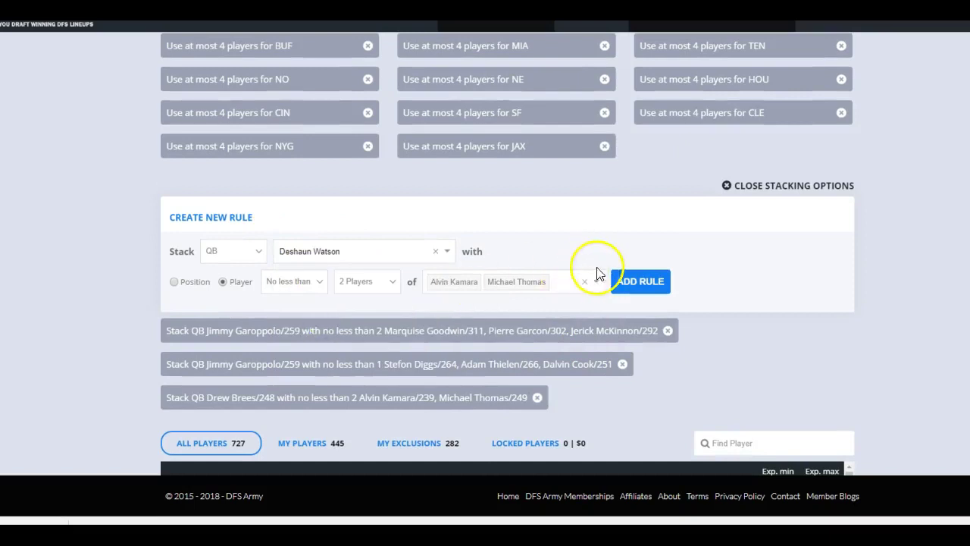
click(385, 284)
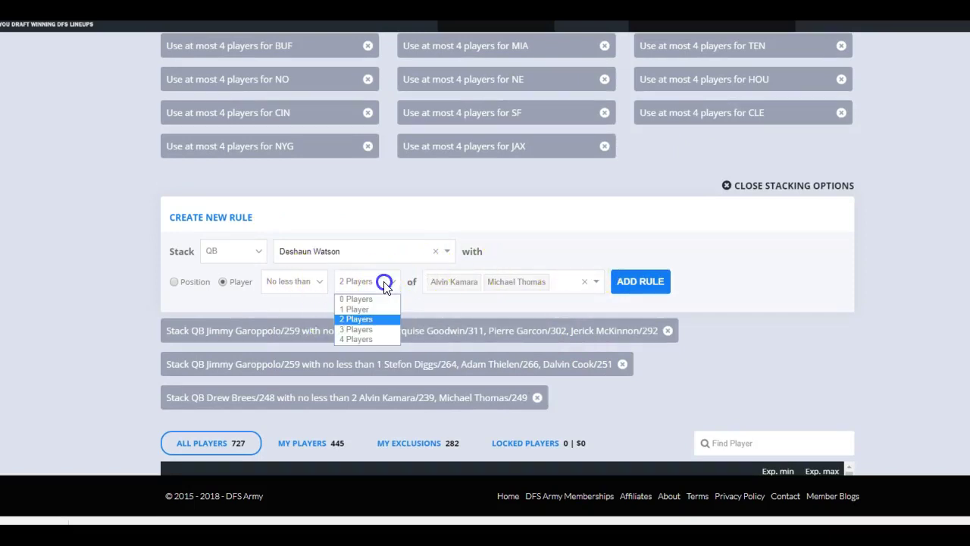
click(372, 330)
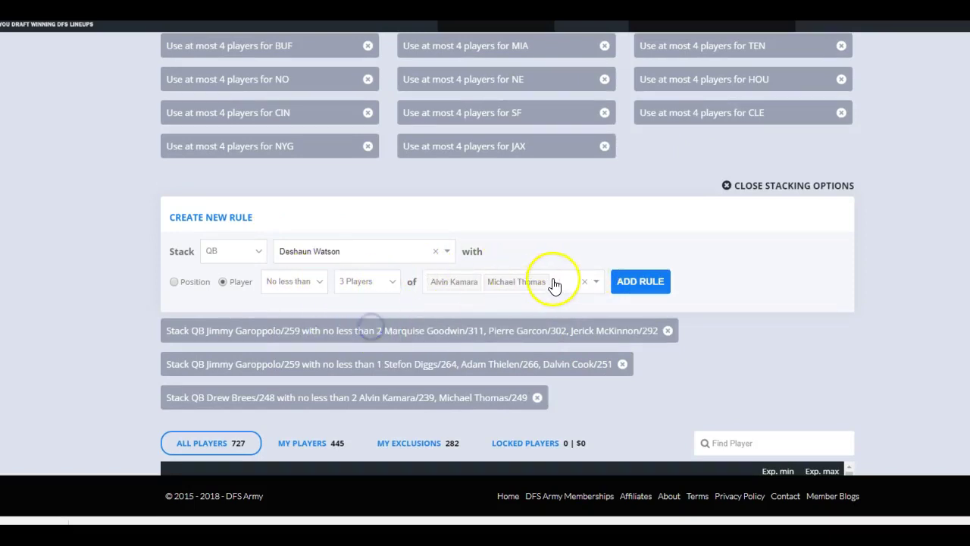
click(584, 282)
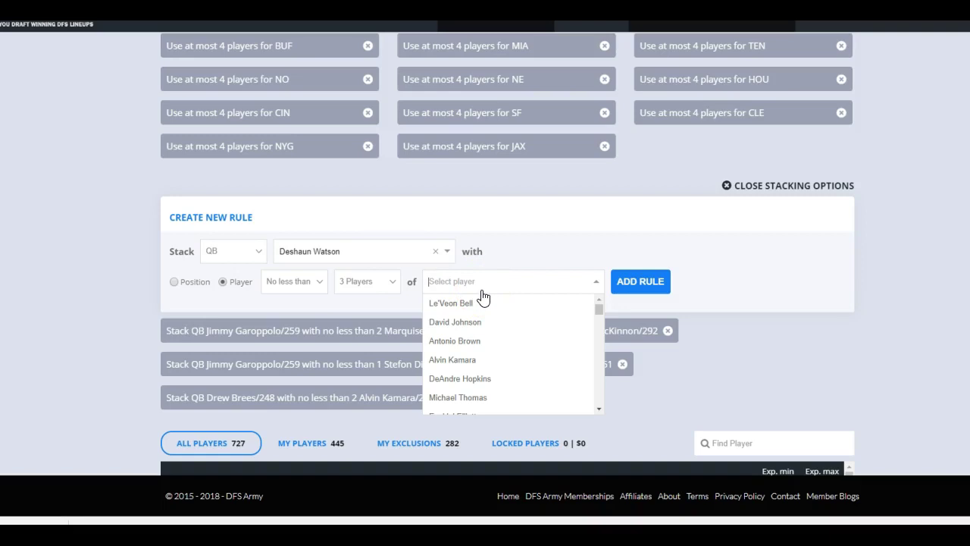
- Add DeAndre Hopkins, Will Fuller V and Chris Hogan as Watson's stack partners
text(ho)
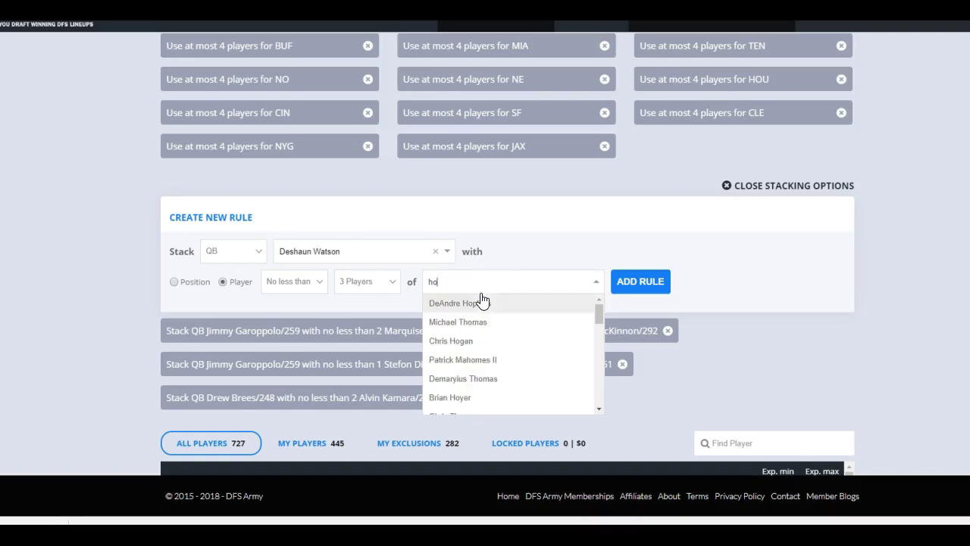
click(477, 303)
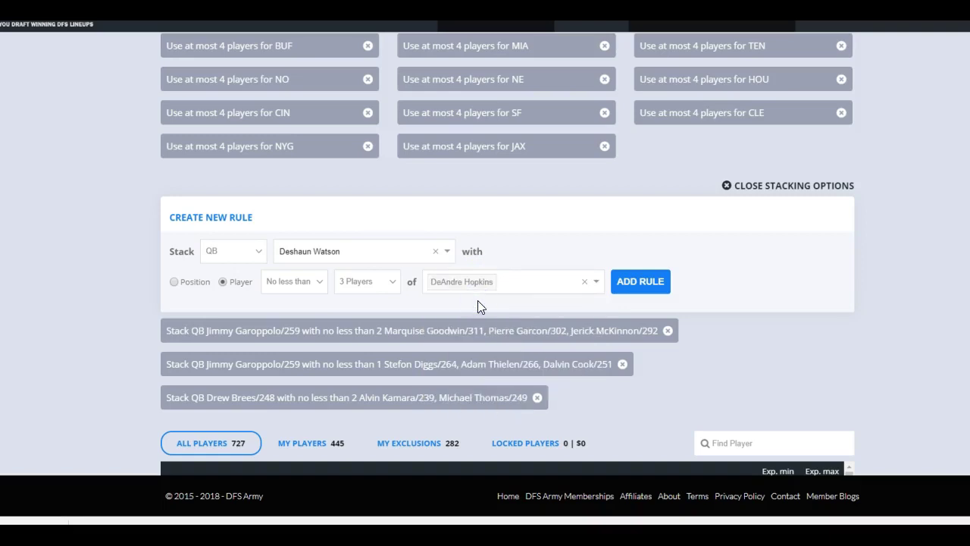
text(fulle)
click(478, 303)
text(hog)
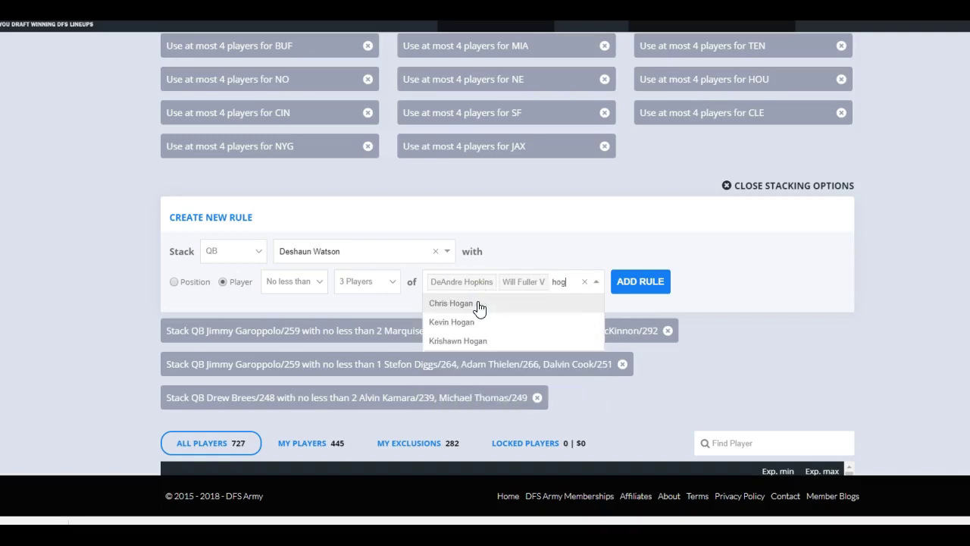
click(478, 305)
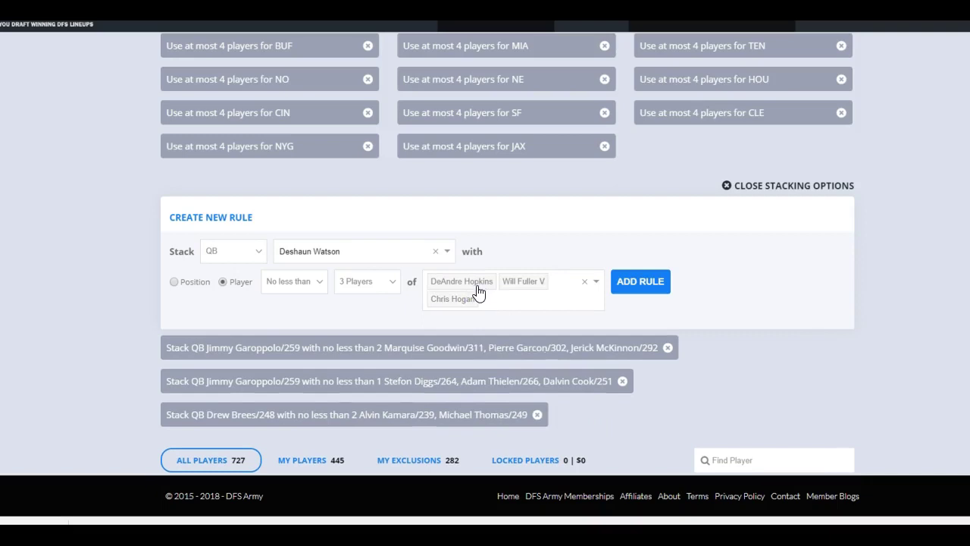
click(383, 295)
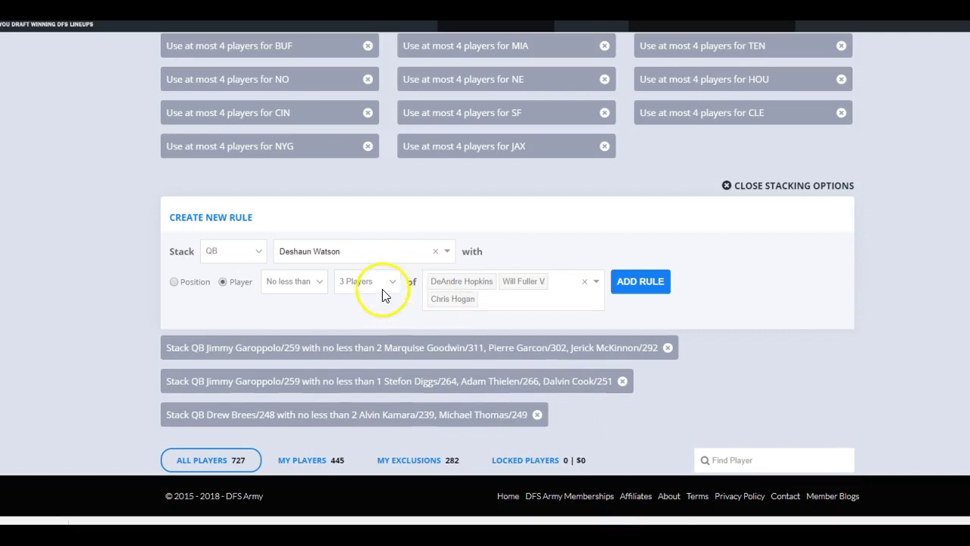
click(520, 338)
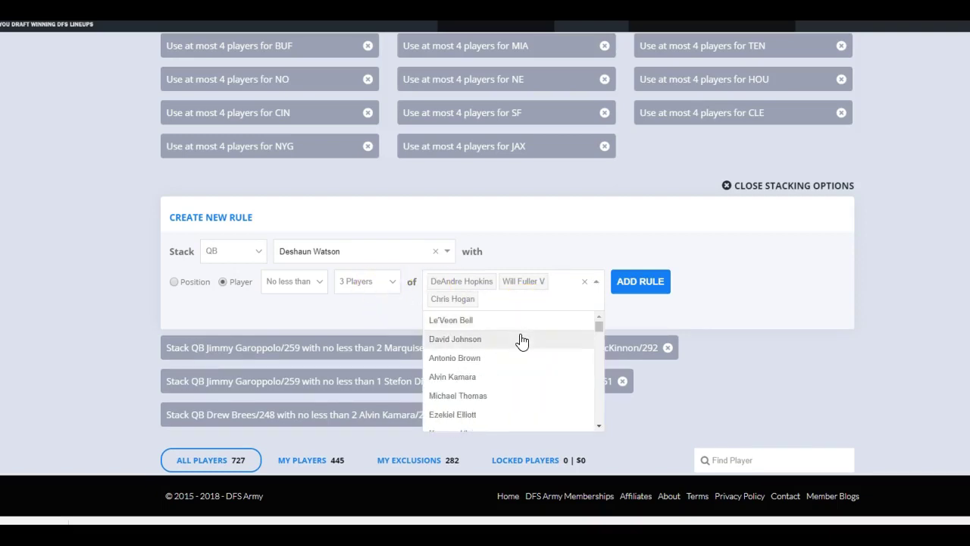
click(397, 307)
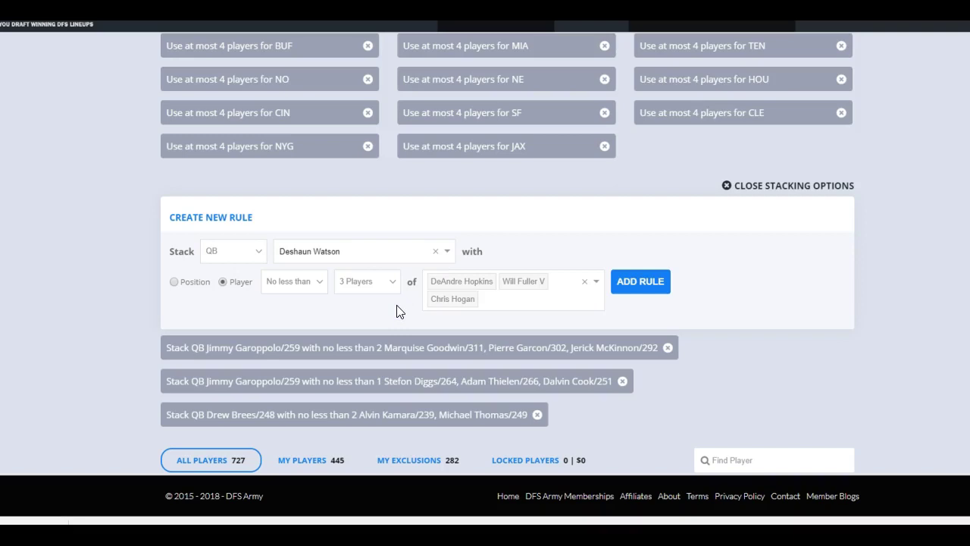
- Drop Hogan, require at least 1 partner, and add the Watson–Hopkins/Fuller V rule
click(493, 301)
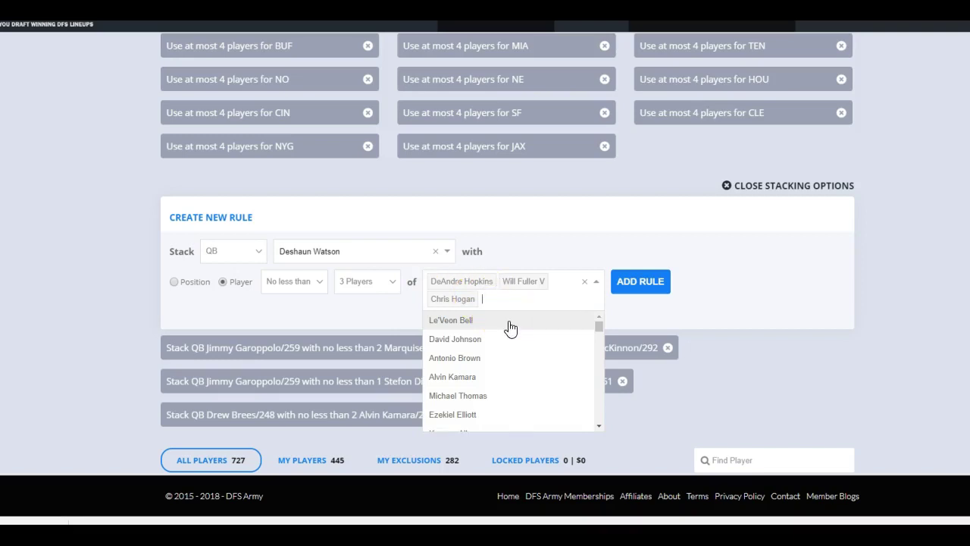
key(BackSpace)
click(384, 268)
click(380, 282)
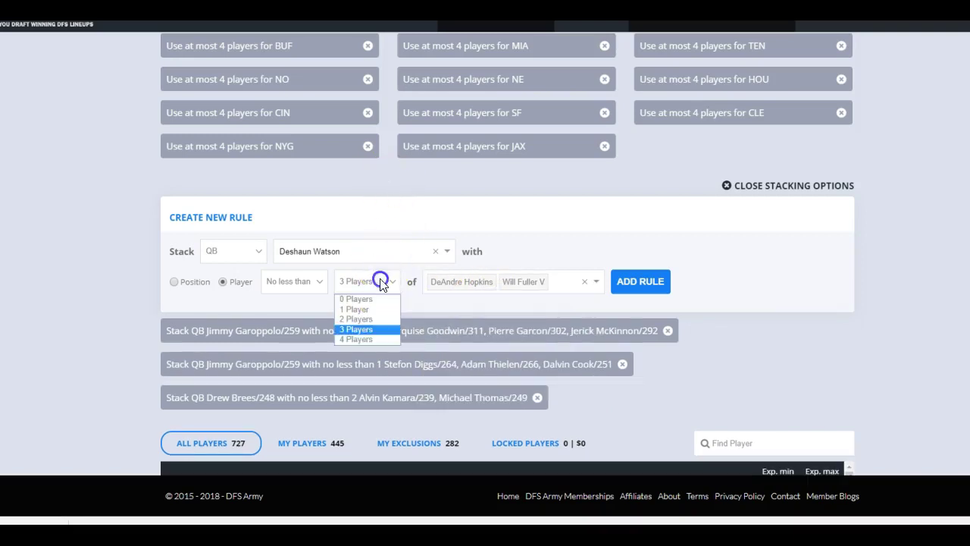
click(376, 310)
click(658, 289)
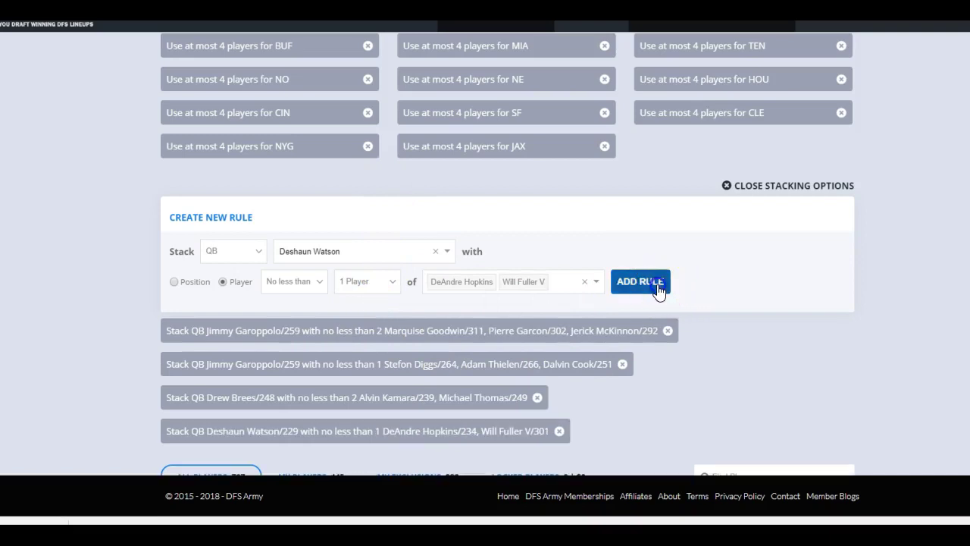
- Add a second Watson rule with Rex Burkhead and Chris Hogan, then start optimizing
click(556, 281)
key(BackSpace)
key(BackSpace)
text(burk)
click(543, 304)
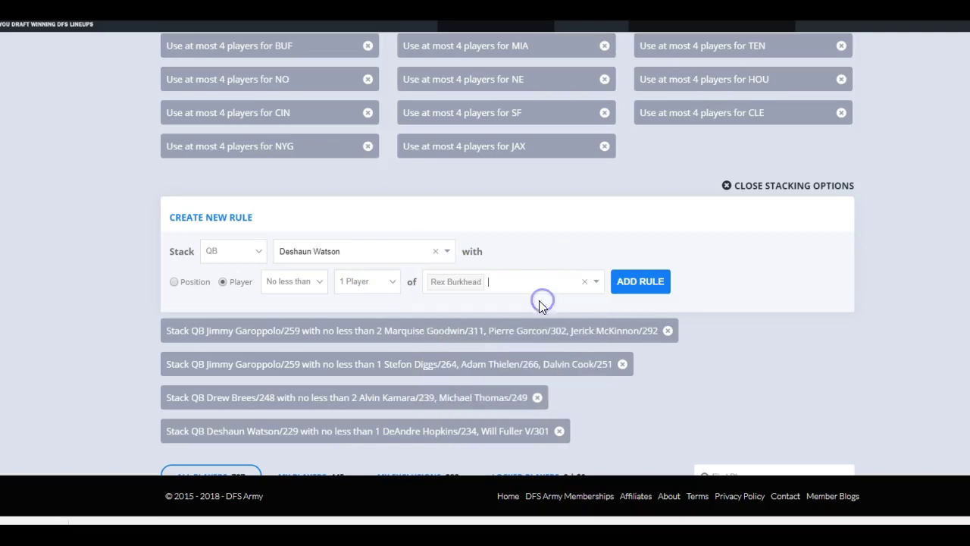
text(hog)
click(540, 303)
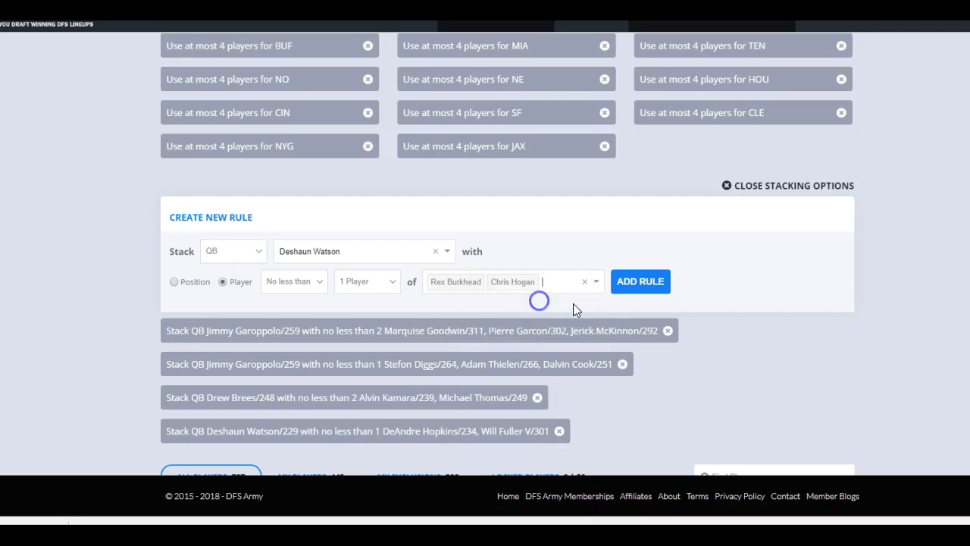
click(640, 281)
scroll(898, 281, up, 5)
click(829, 238)
- Filter the 20-lineup exposures to quarterbacks: Keenum 85%, Luck 10%, Garoppolo 5%
scroll(884, 251, down, 10)
scroll(883, 270, down, 3)
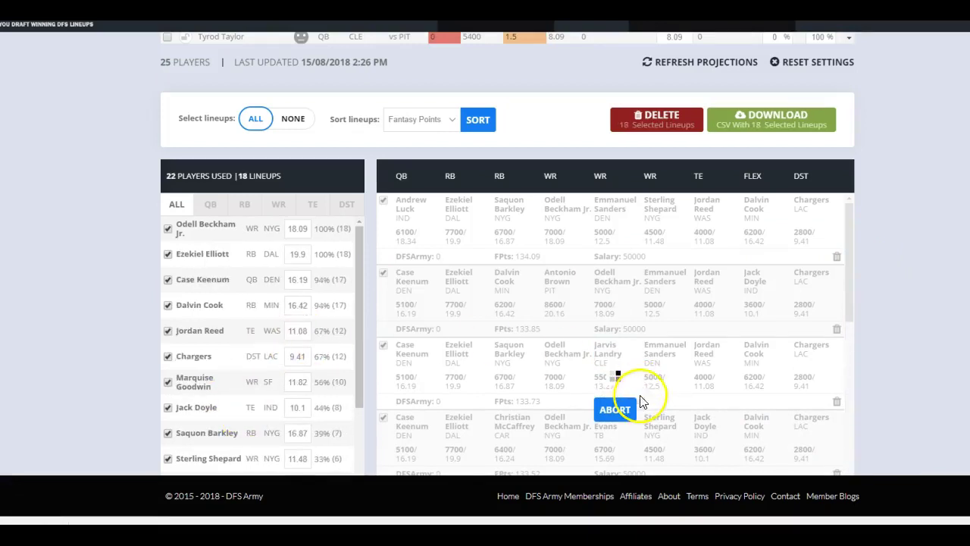
scroll(847, 303, up, 5)
scroll(843, 317, up, 3)
scroll(848, 330, down, 6)
scroll(143, 326, down, 5)
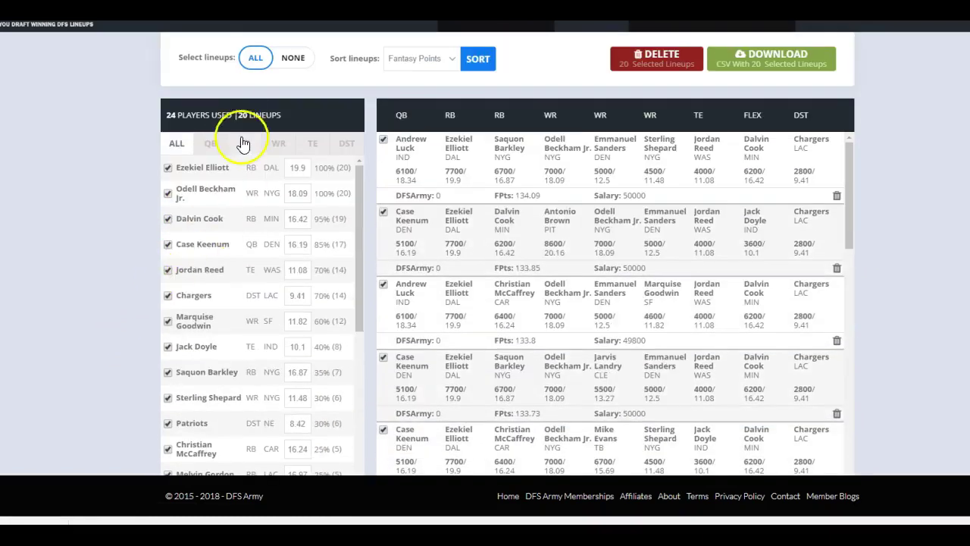
click(210, 144)
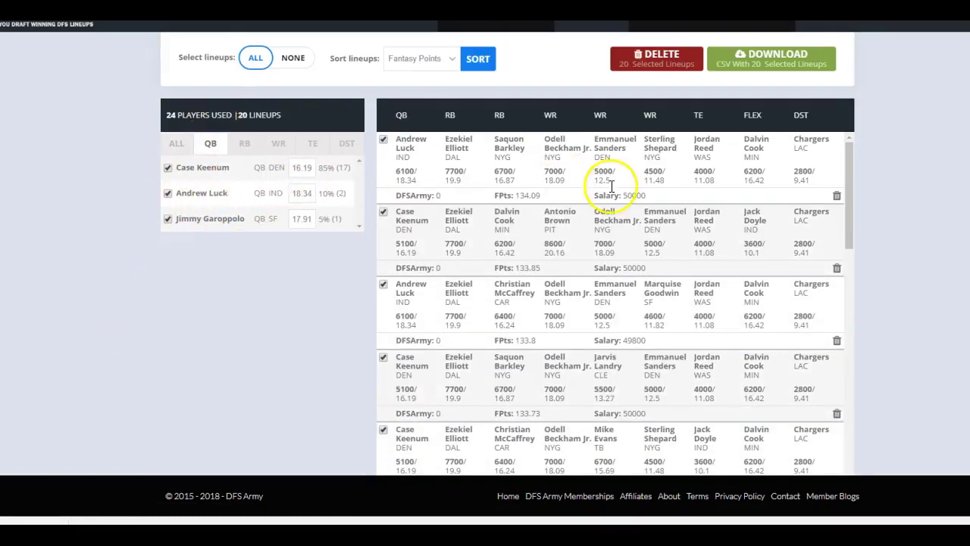
scroll(629, 196, up, 5)
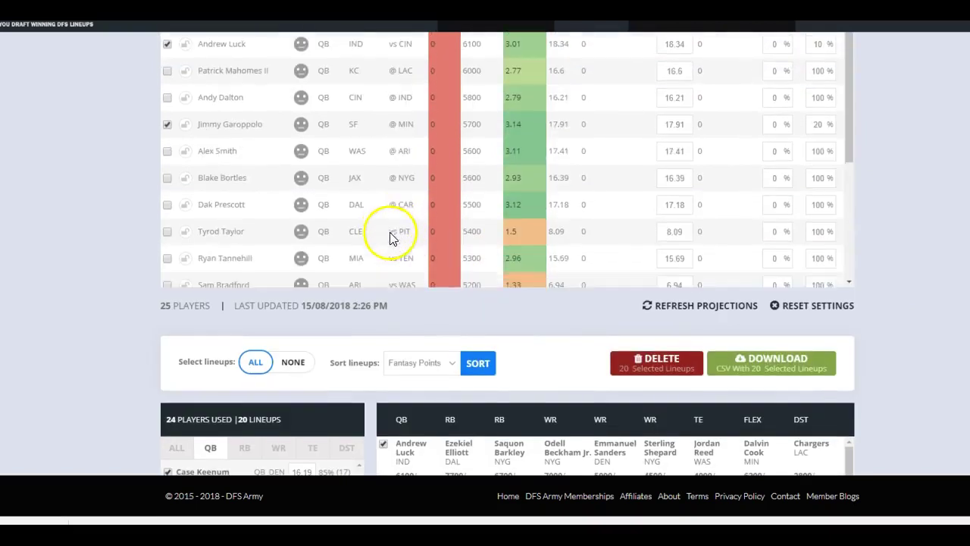
- Choose Case Keenum as the stacked quarterback
scroll(391, 232, down, 3)
scroll(920, 238, up, 6)
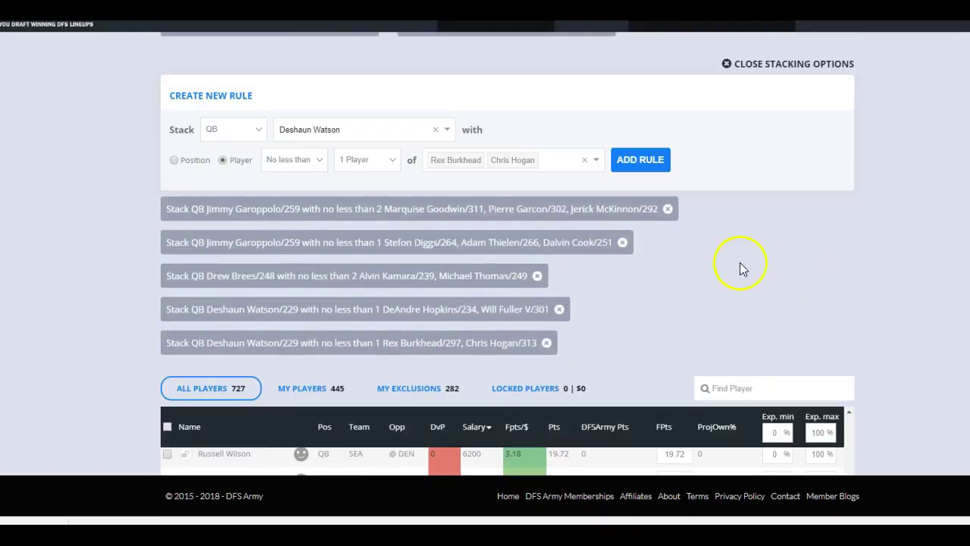
click(360, 133)
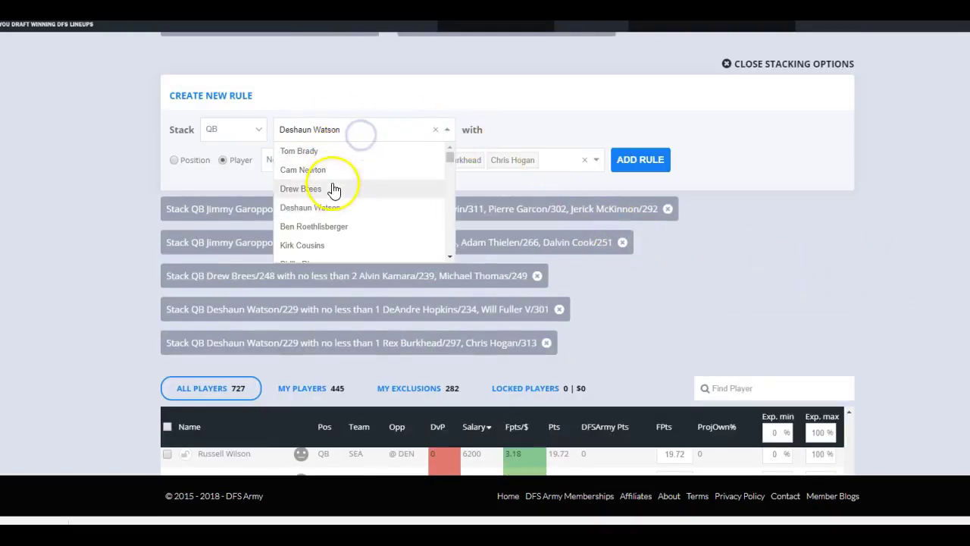
scroll(326, 227, down, 1)
click(349, 129)
click(352, 130)
text(k)
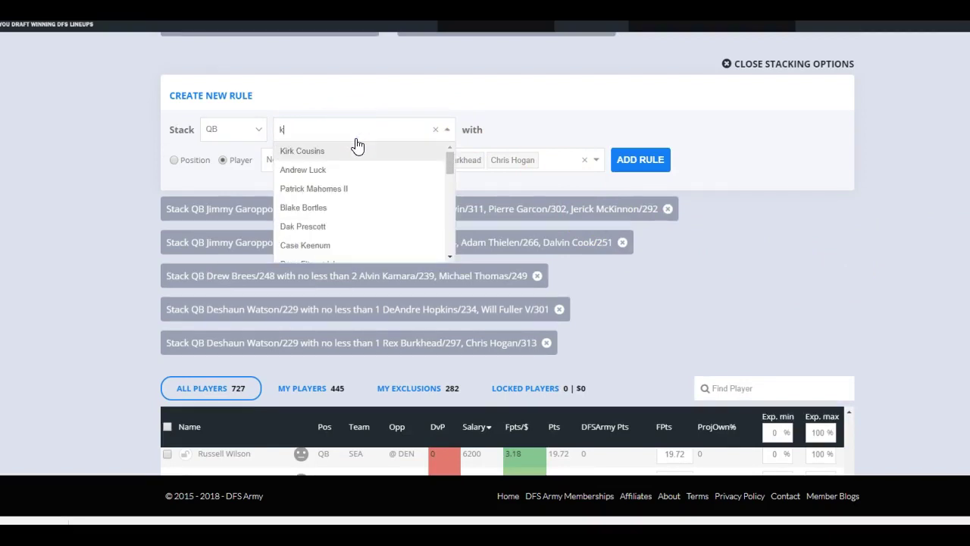
text(ea)
key(BackSpace)
text(e)
click(381, 153)
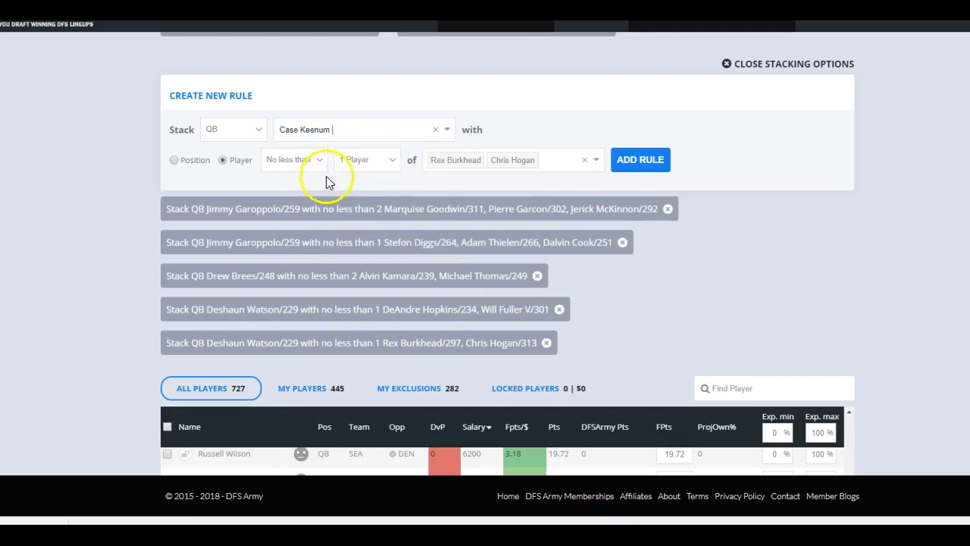
- Replace the partners with Demaryius Thomas and Emmanuel Sanders and add the Keenum rule
click(561, 164)
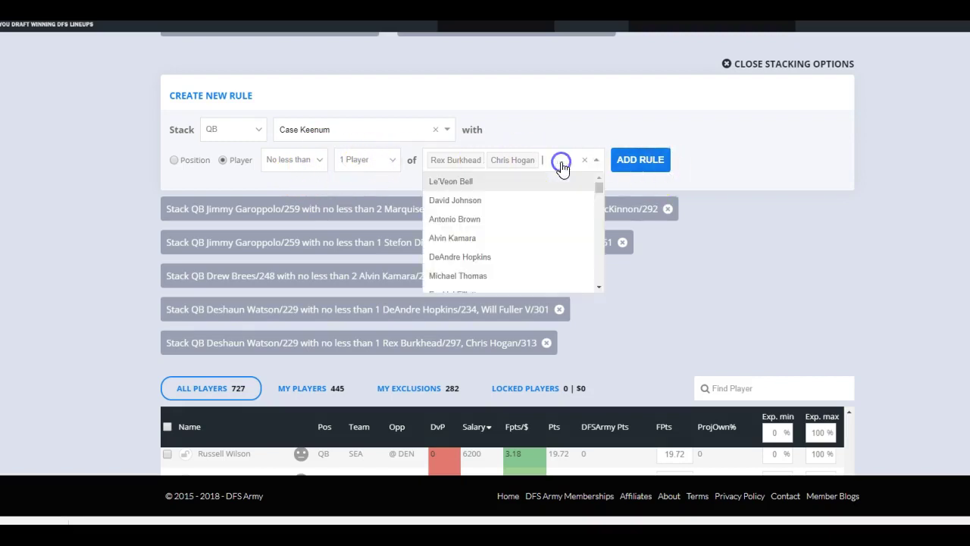
key(BackSpace)
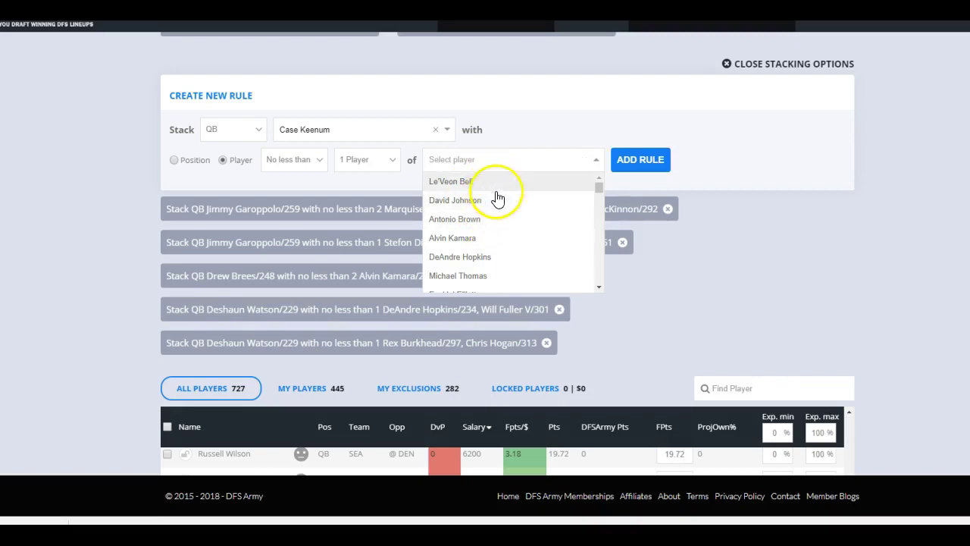
text(thom)
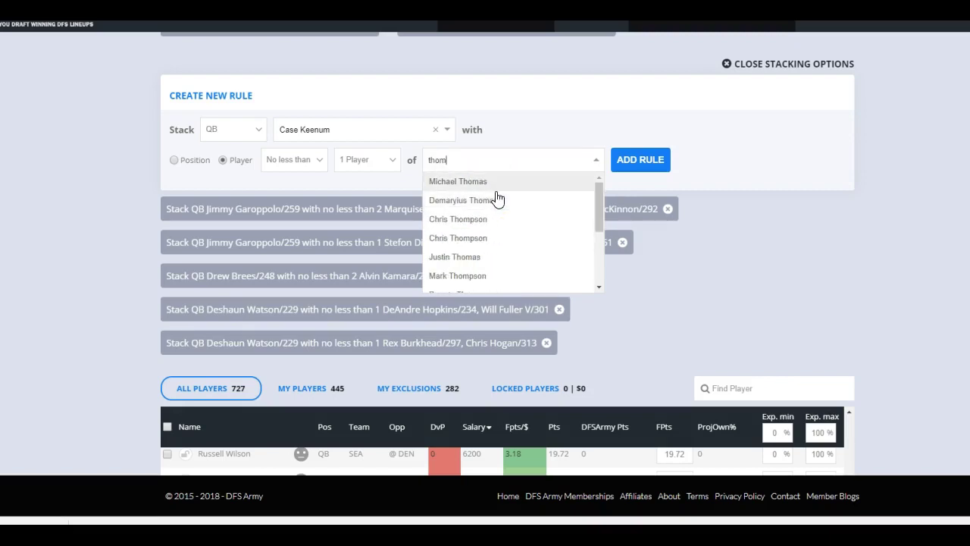
click(499, 201)
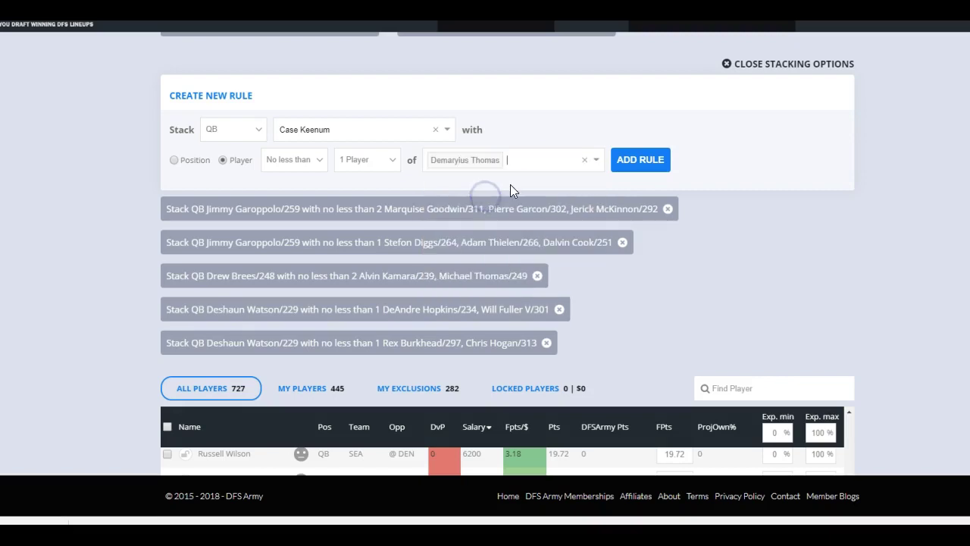
text(san)
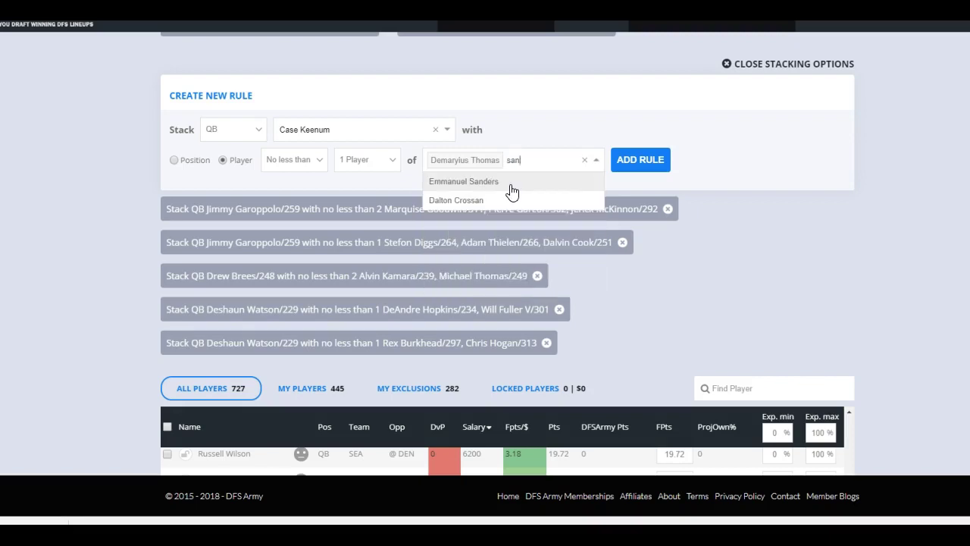
click(477, 182)
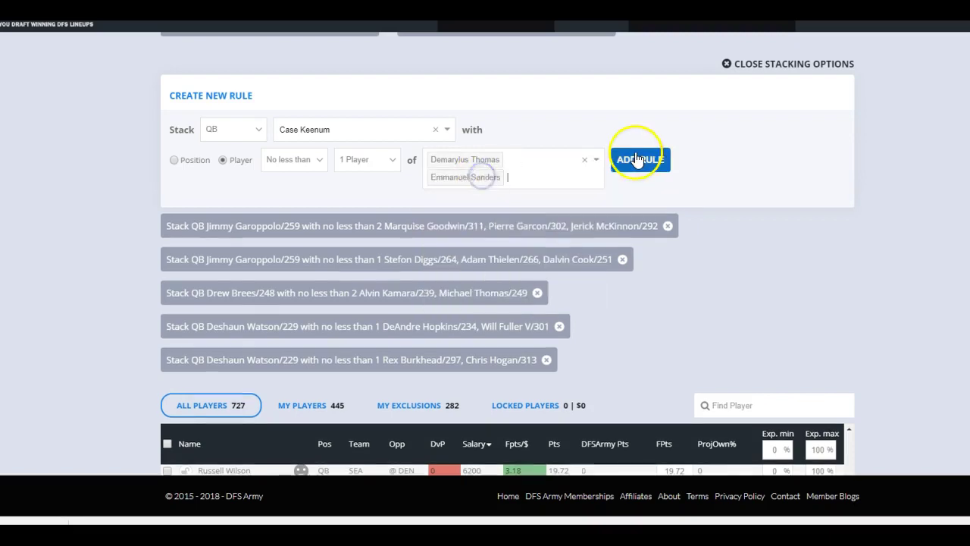
click(639, 160)
- Change the stack rule's quarterback from Case Keenum to Andrew Luck
scroll(275, 378, down, 2)
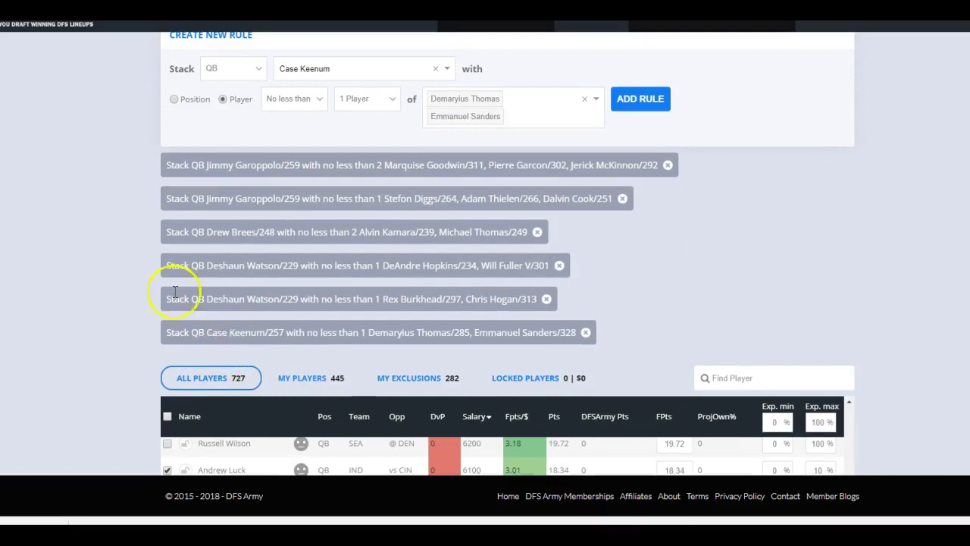
scroll(149, 288, down, 7)
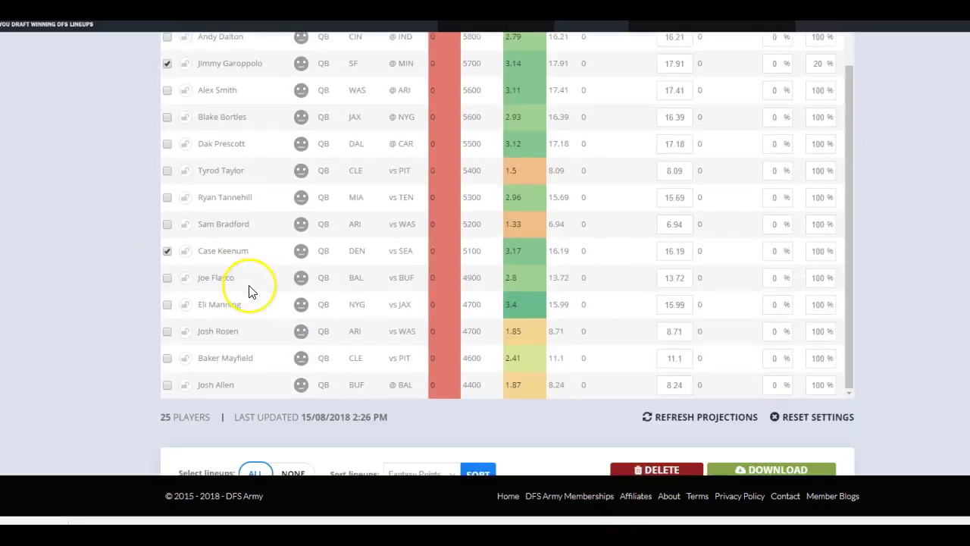
scroll(250, 292, up, 5)
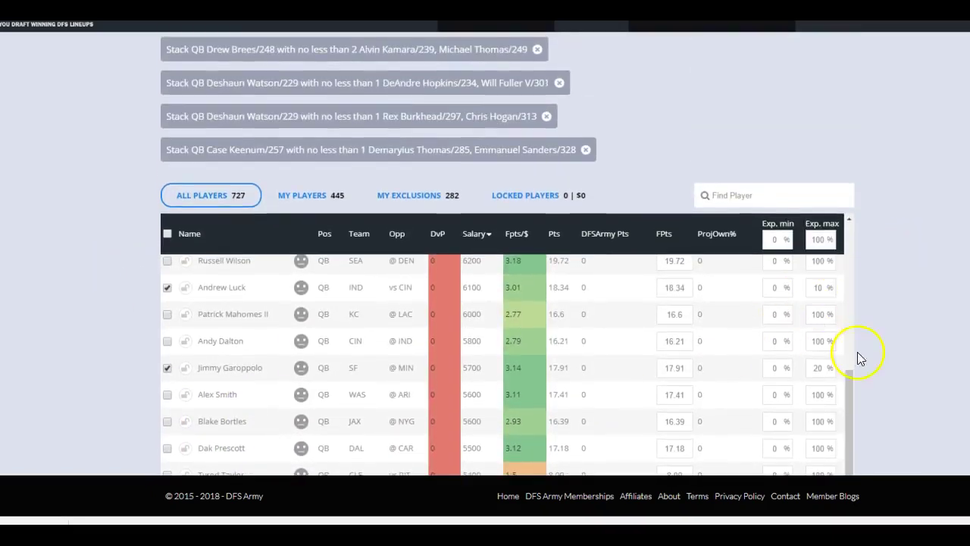
drag(850, 401, 857, 346)
scroll(933, 340, up, 1)
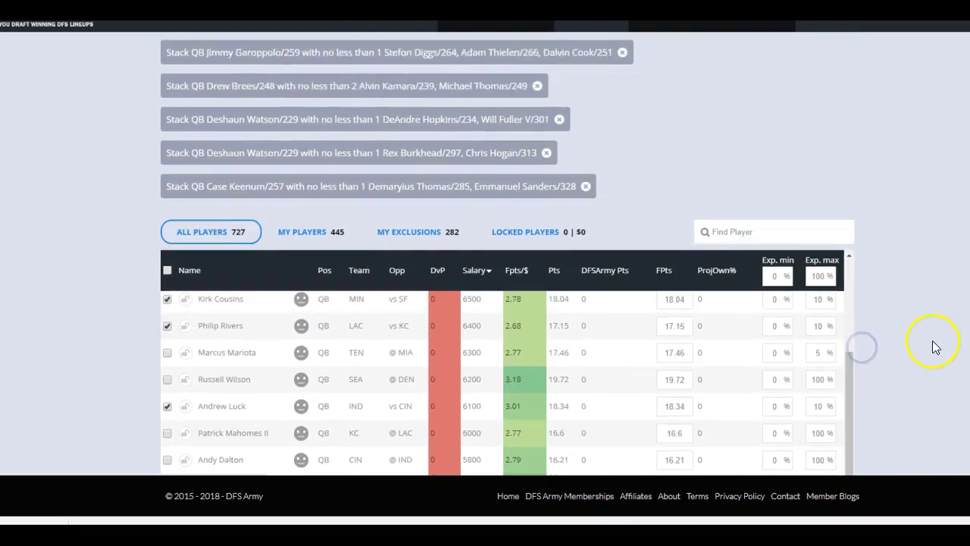
scroll(933, 342, up, 4)
click(294, 254)
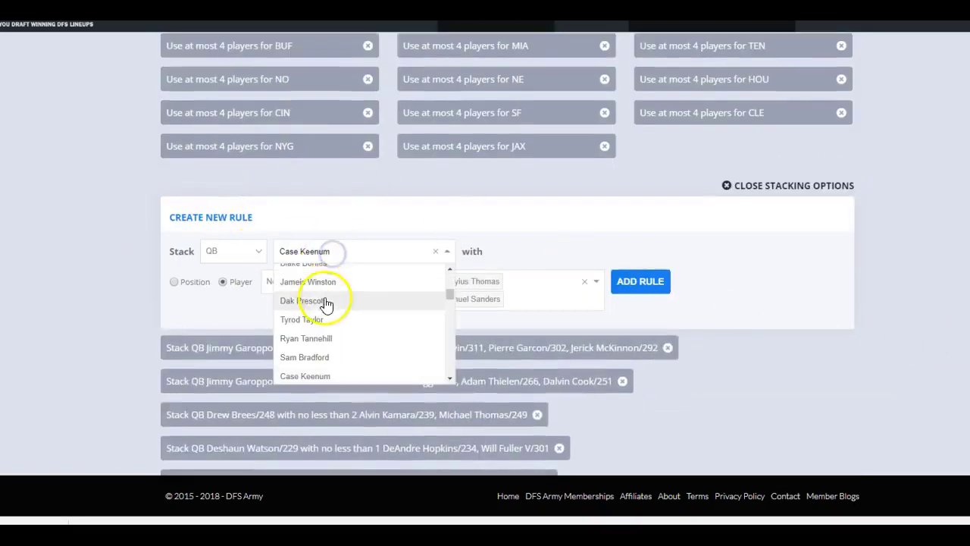
scroll(335, 314, up, 3)
click(341, 257)
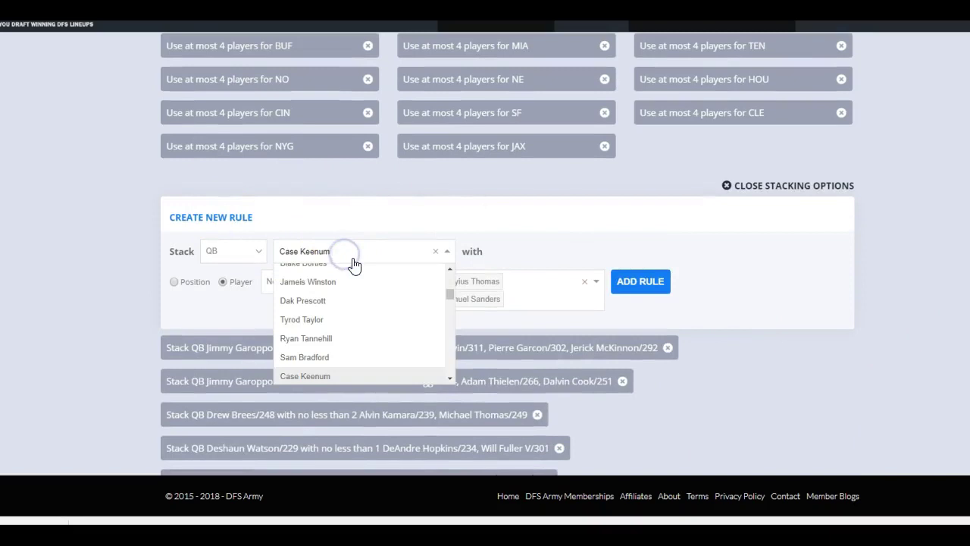
key(BackSpace)
text(luc)
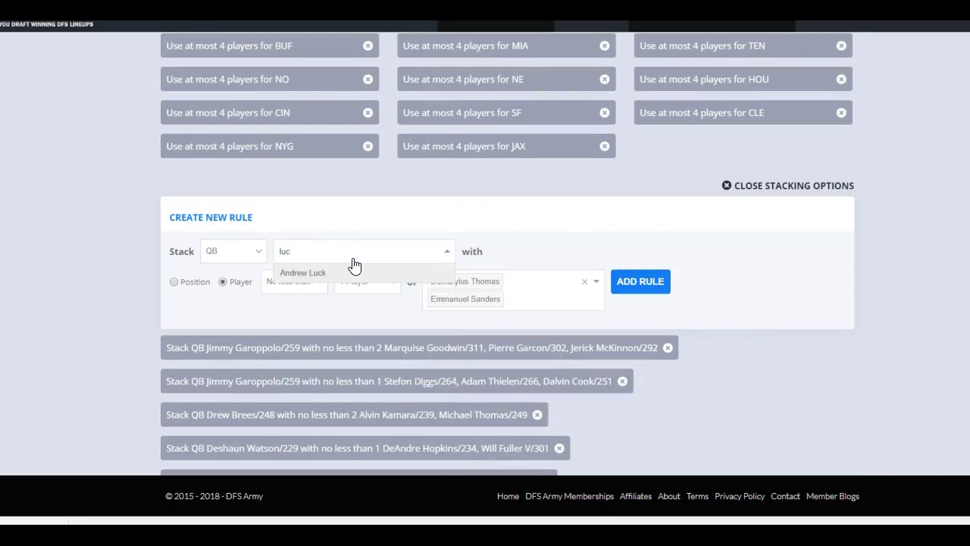
click(360, 271)
- Replace the stack partners with T.Y. Hilton, Jack Doyle, Ryan Grant and Marlon Mack
click(517, 280)
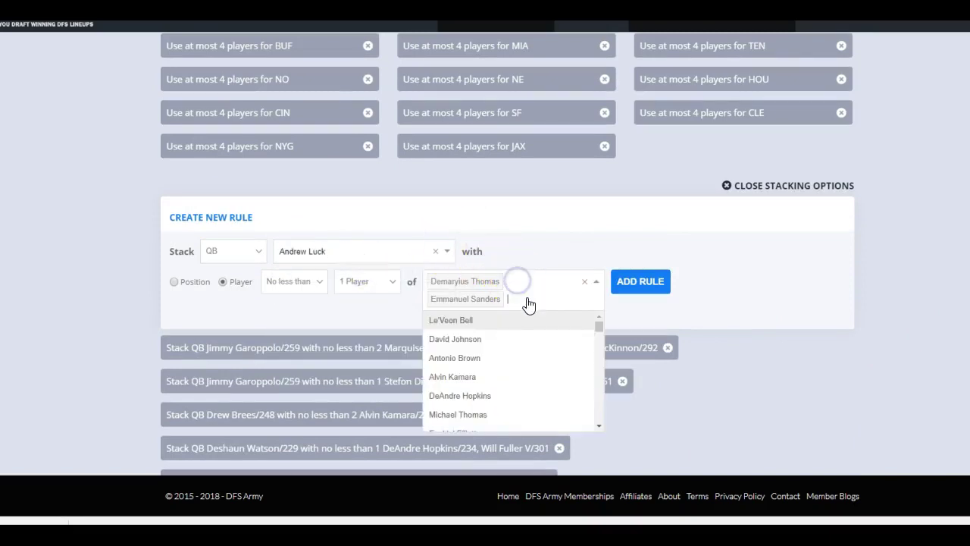
key(BackSpace)
key(BackSpace)
text(hil)
click(521, 304)
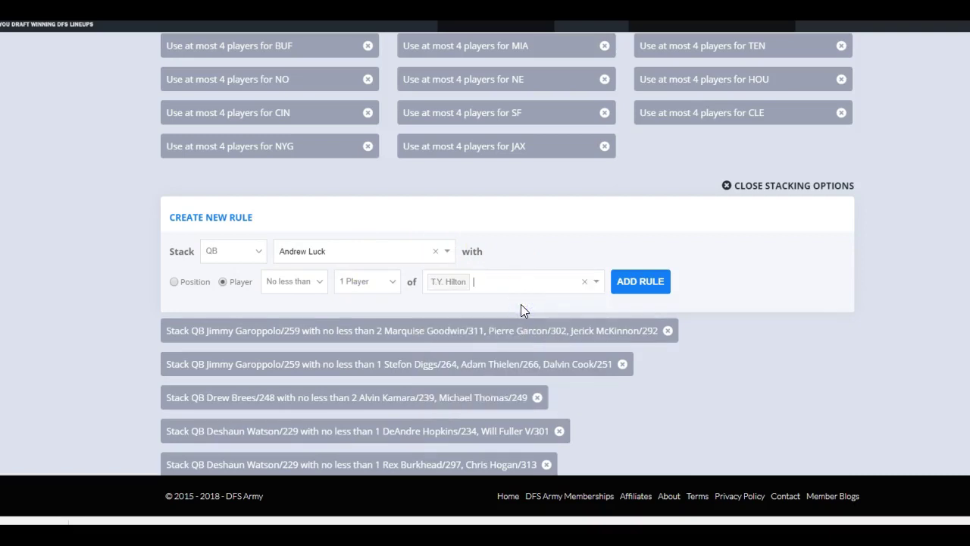
text(doy)
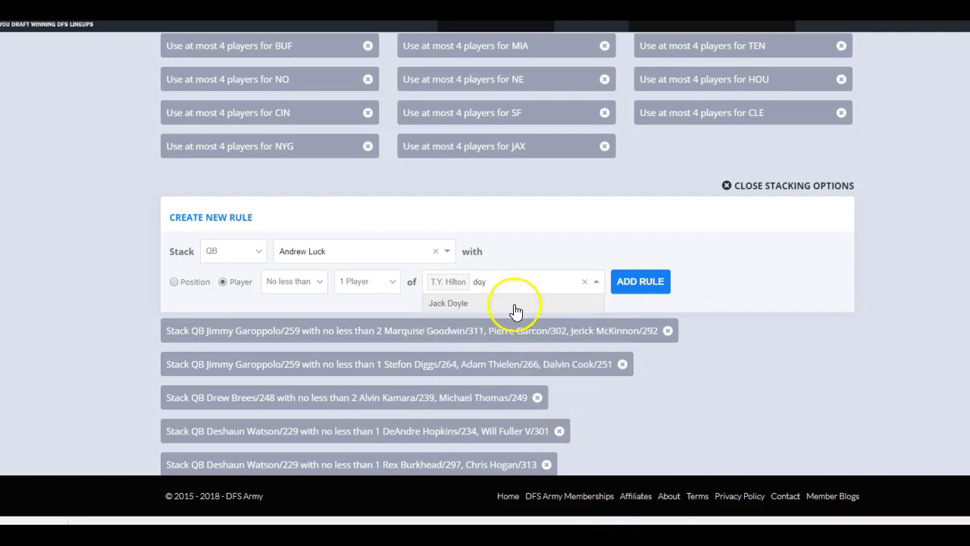
click(515, 307)
text(gran)
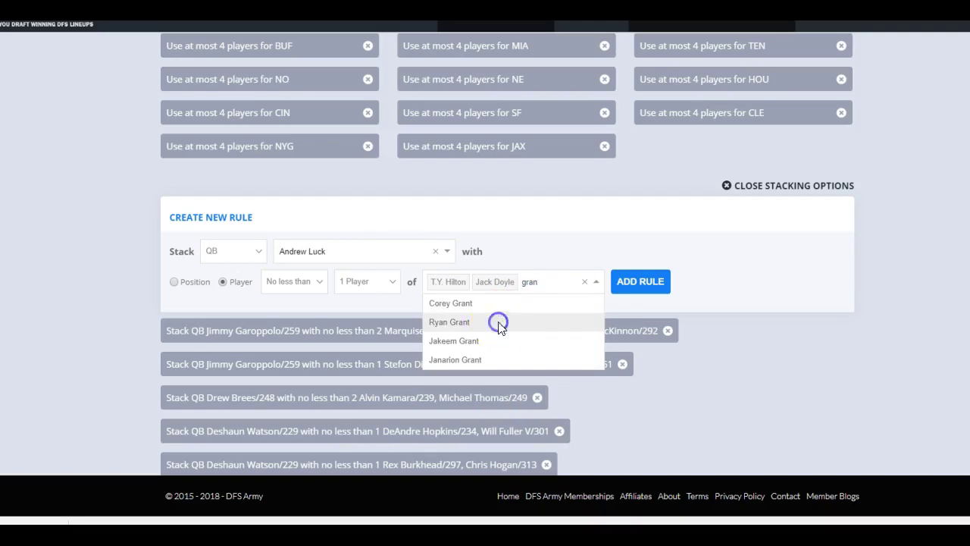
click(498, 321)
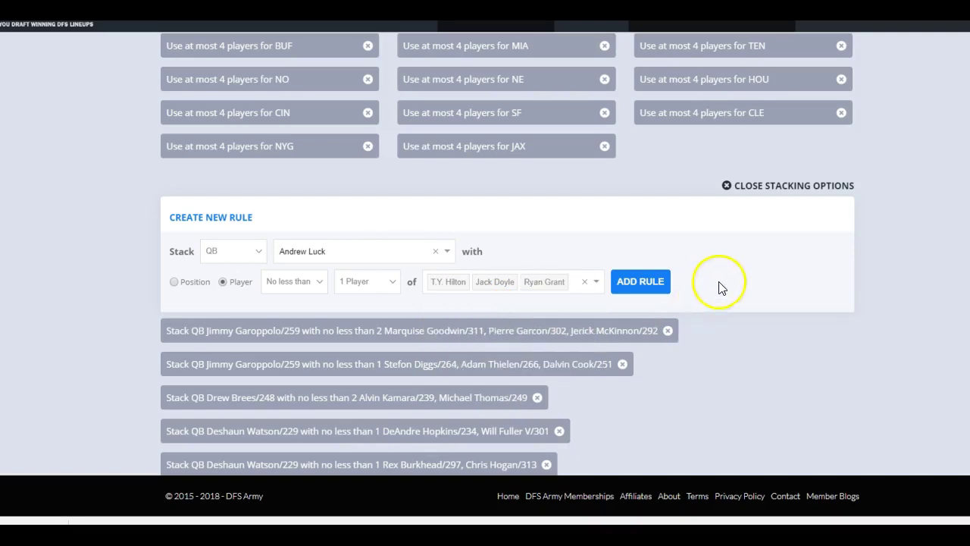
click(654, 284)
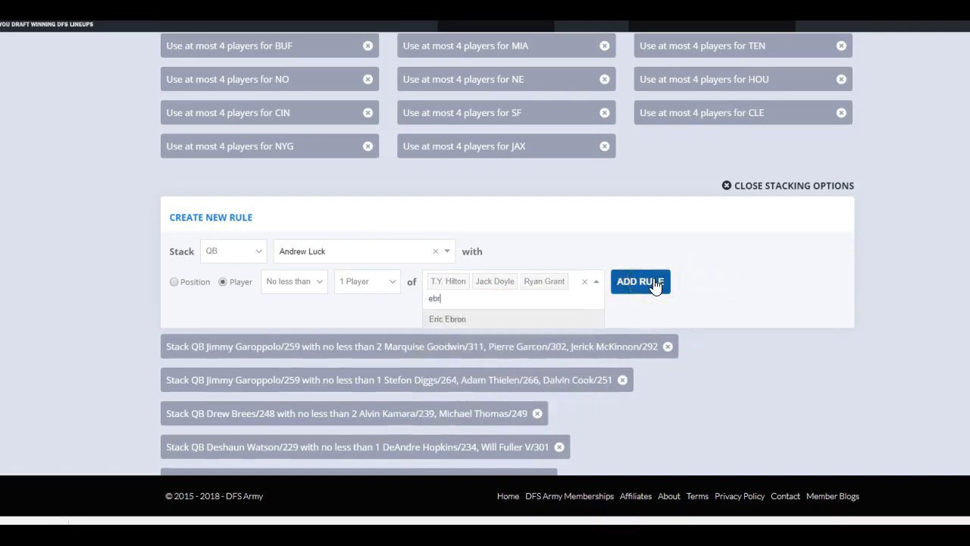
text(mac)
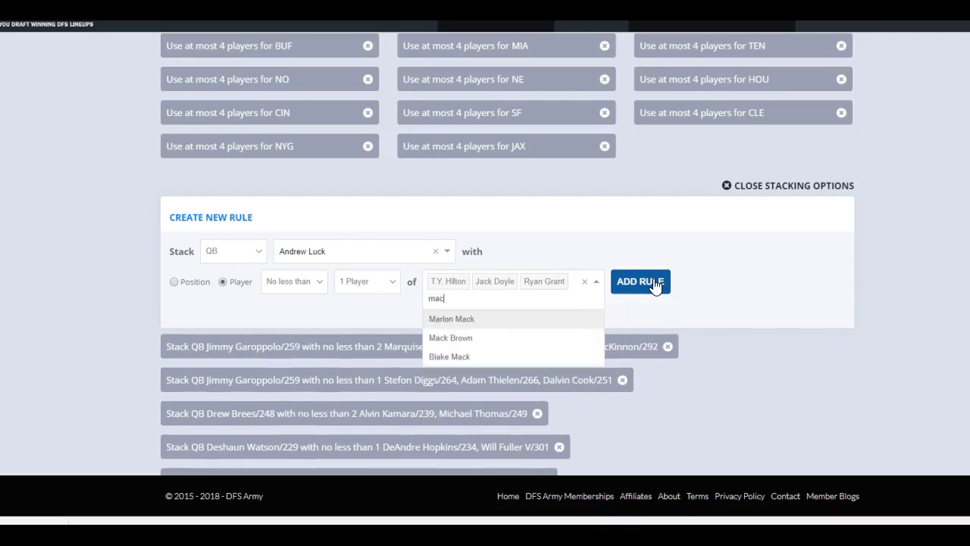
click(491, 316)
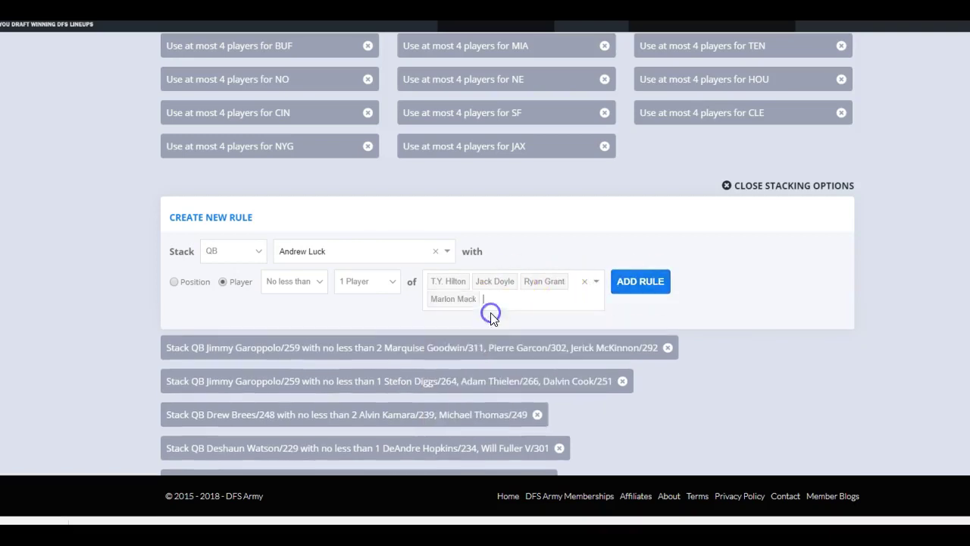
- Add the Andrew Luck stack rule, which gets created twice
click(637, 285)
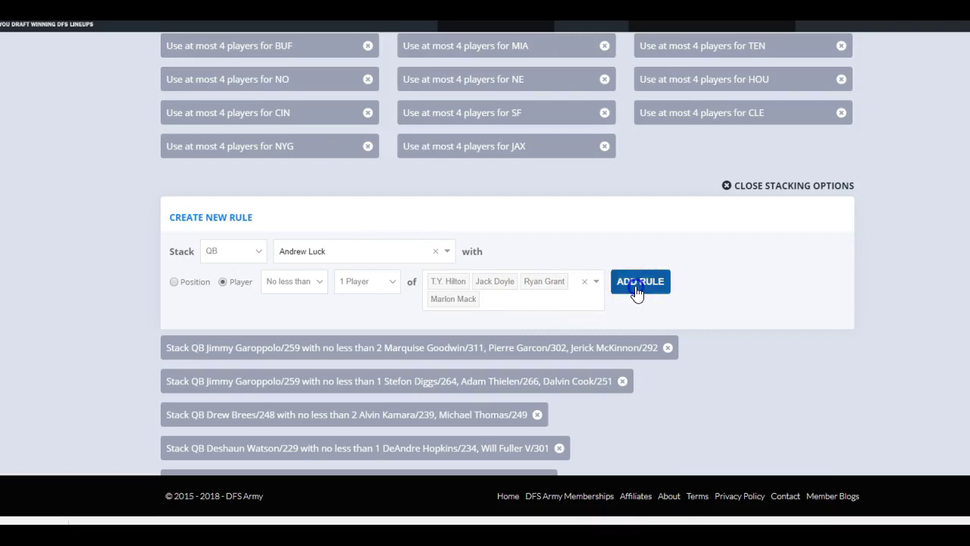
click(639, 280)
scroll(747, 379, down, 3)
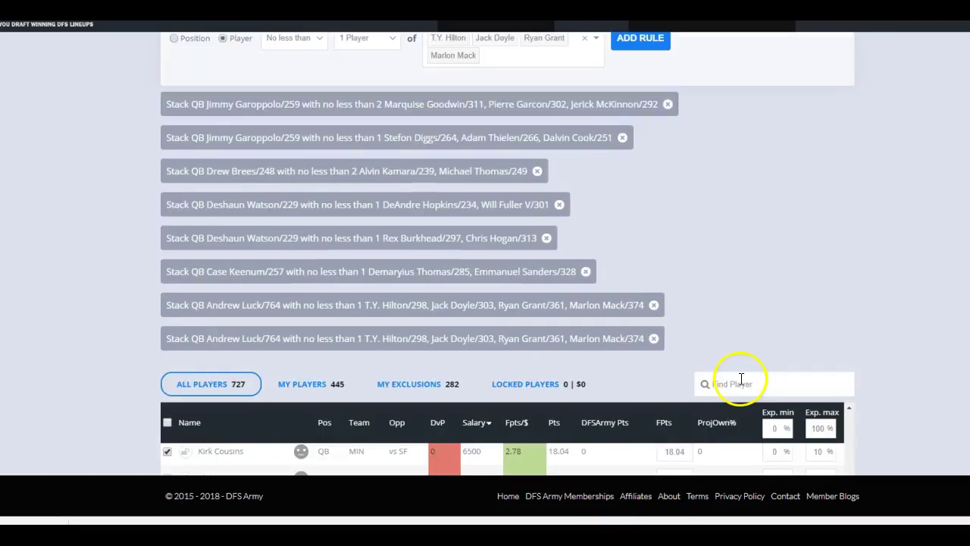
- Delete the duplicate Andrew Luck stack rule
click(653, 339)
scroll(720, 320, up, 3)
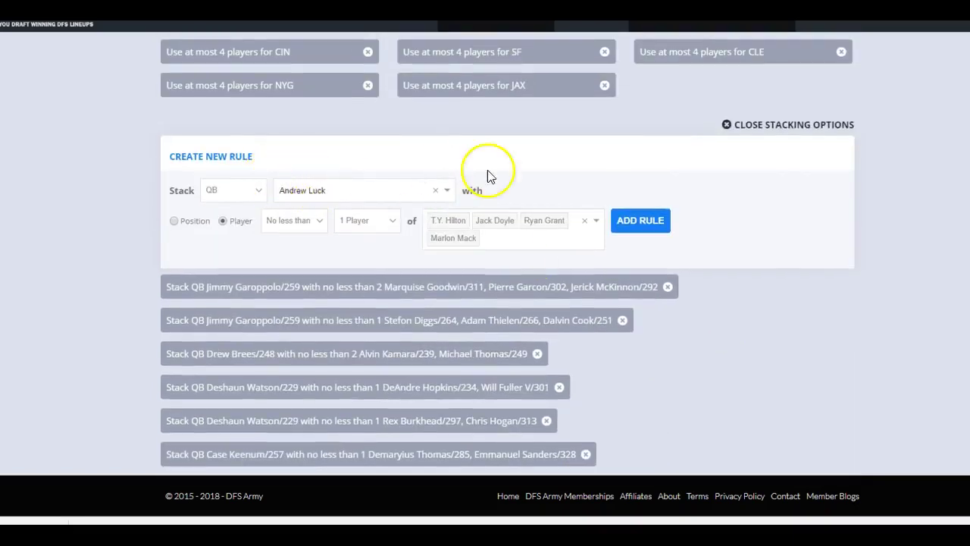
scroll(816, 273, up, 7)
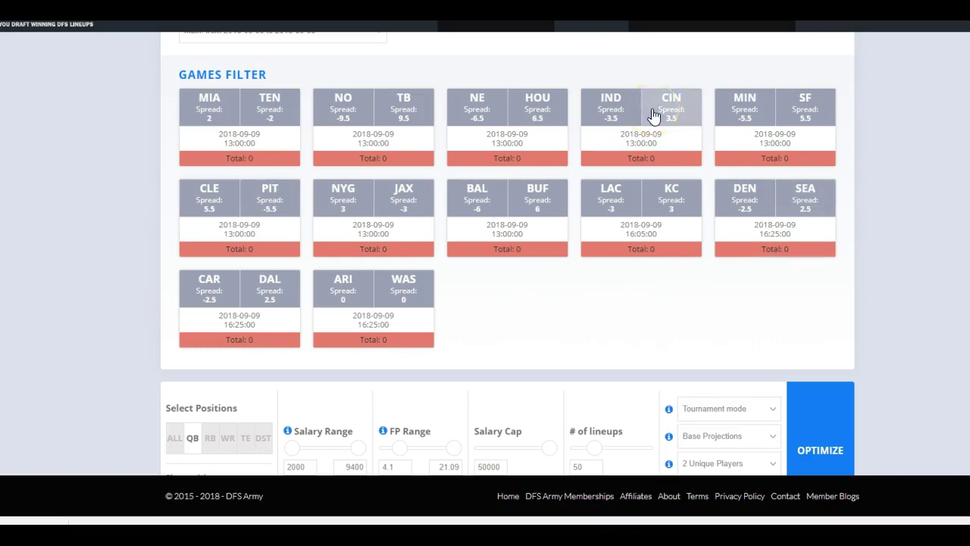
scroll(890, 303, down, 10)
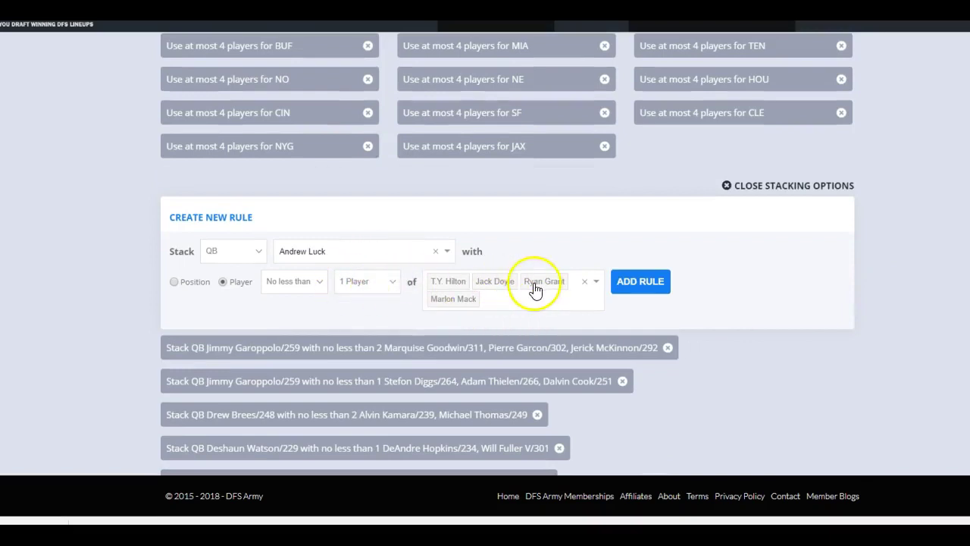
- Clear the stack partners and add A.J. Green
click(524, 304)
key(BackSpace)
key(BackSpace)
key(BackSpace)
key(BackSpace)
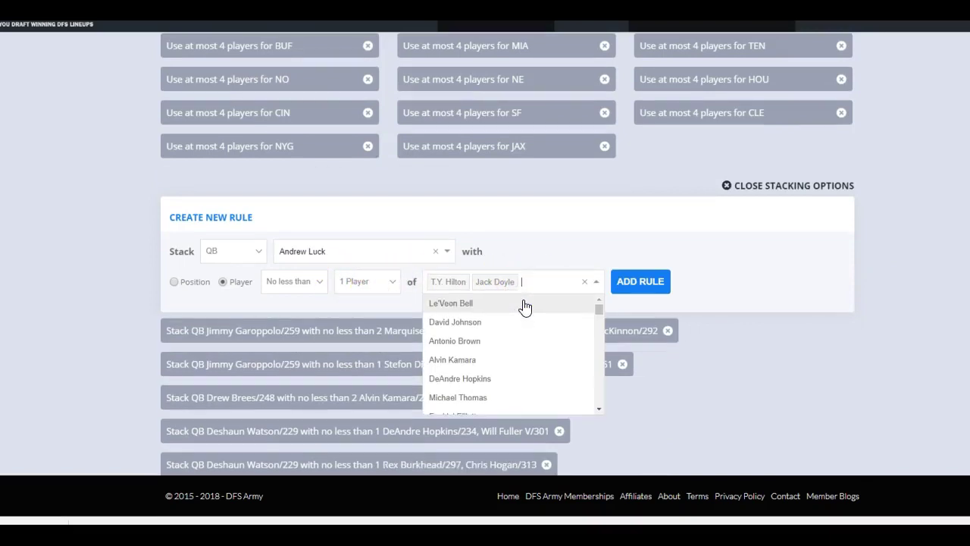
text(green)
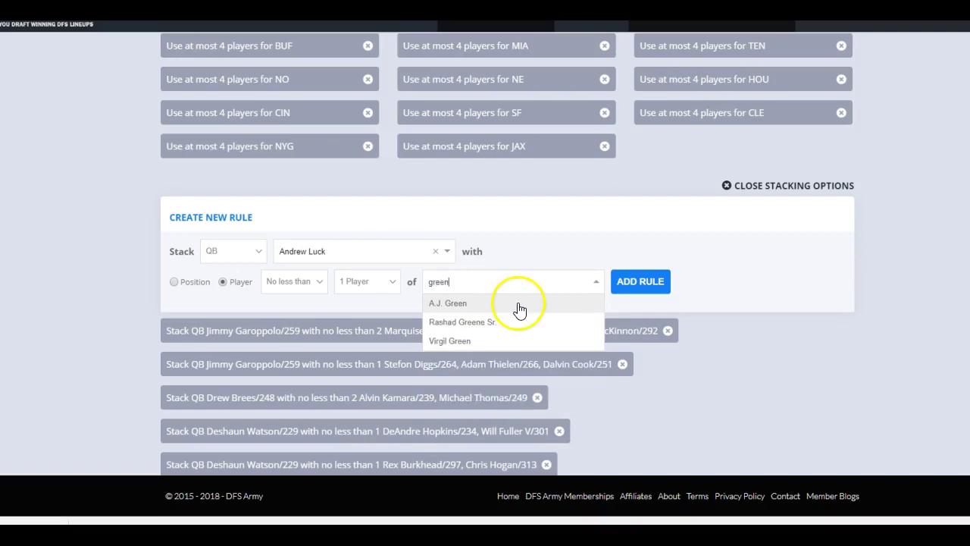
click(520, 307)
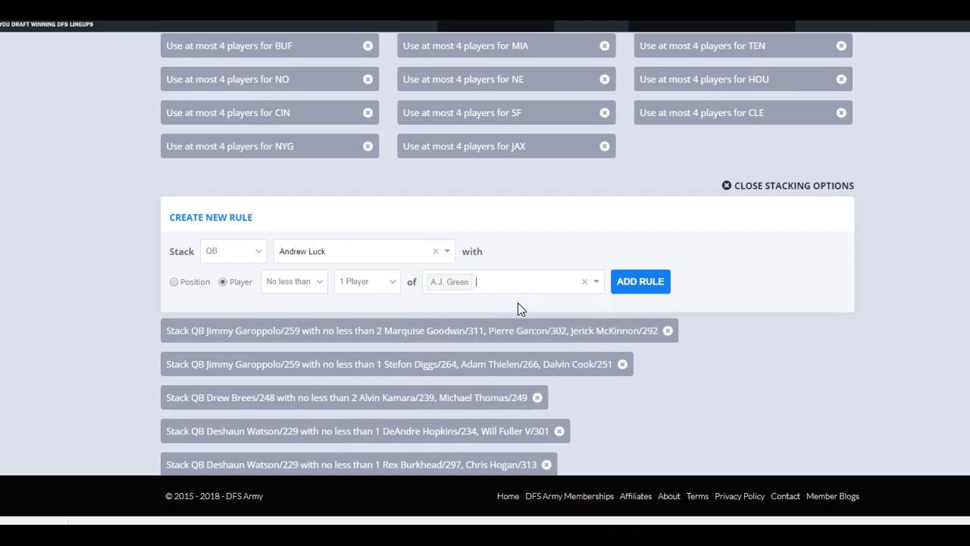
- Add Joe Mixon as the second partner and save the new Luck stack rule
text(eif)
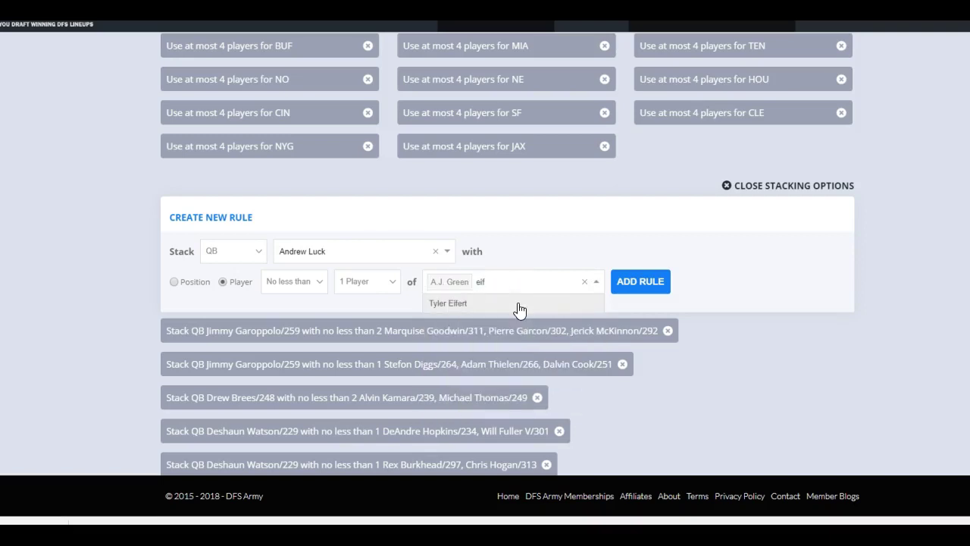
key(BackSpace)
key(BackSpace)
key(BackSpace)
text(mix)
key(BackSpace)
key(BackSpace)
key(BackSpace)
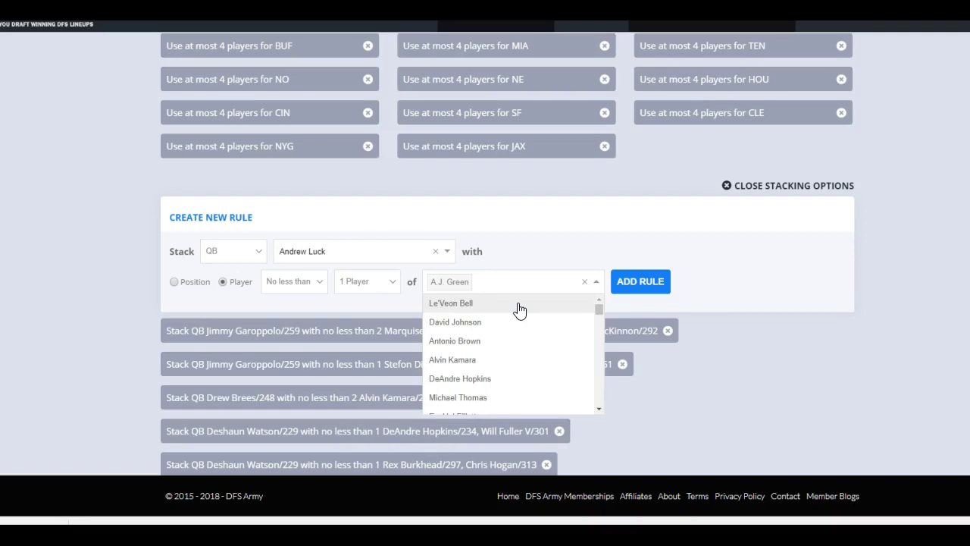
text(go)
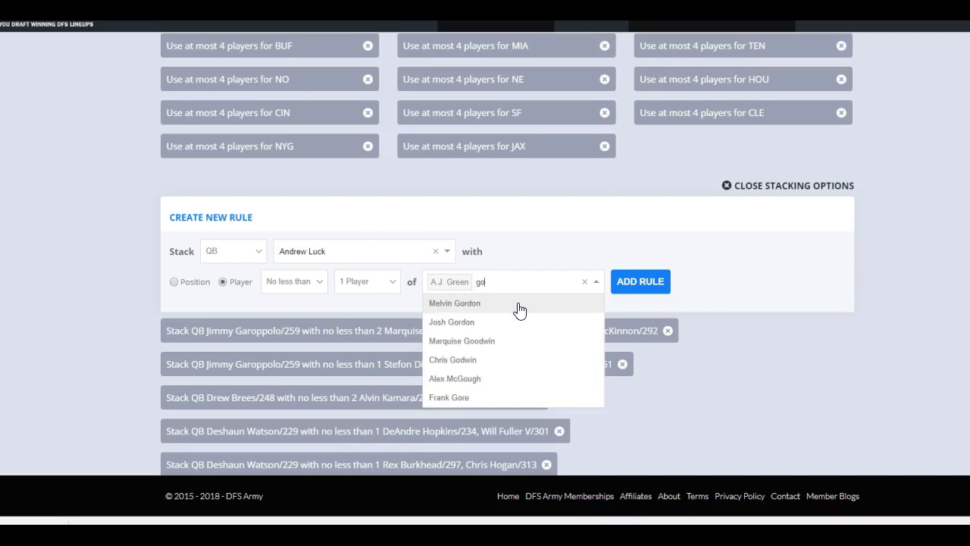
key(BackSpace)
key(BackSpace)
text(mi)
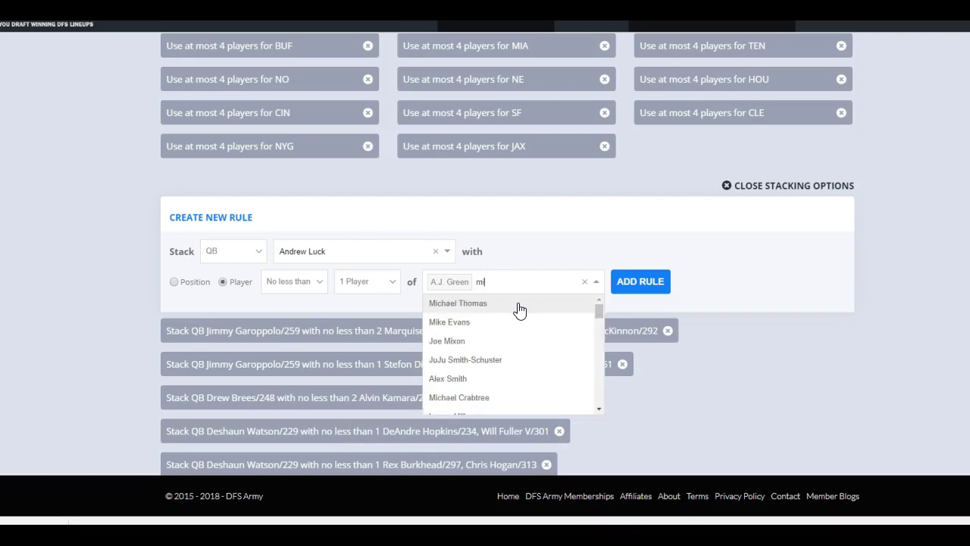
text(x)
click(510, 301)
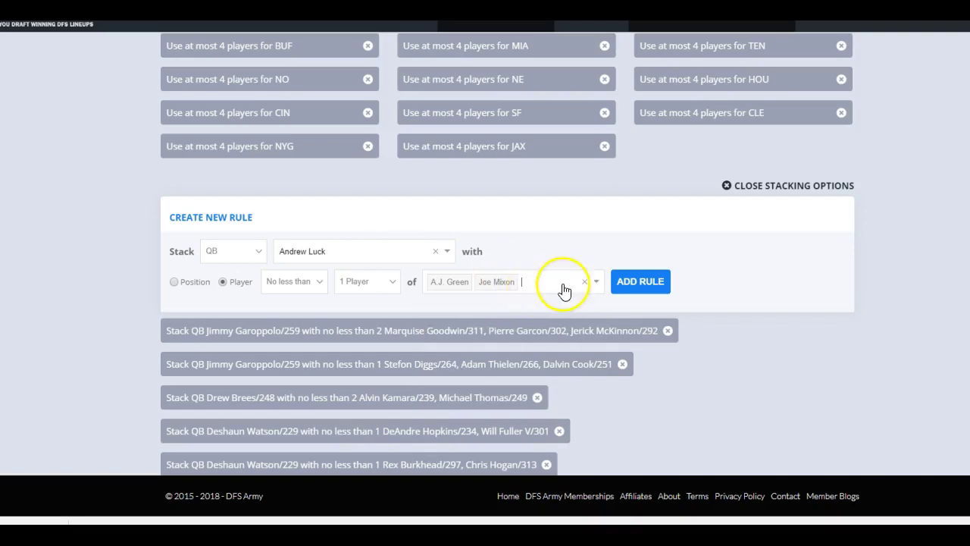
click(644, 282)
scroll(812, 418, down, 4)
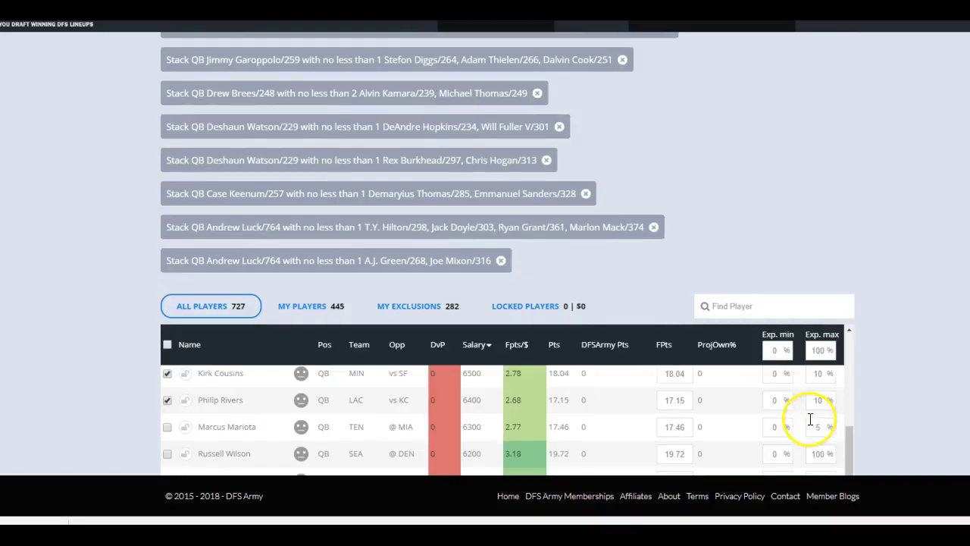
- Run the optimizer, review QB, RB and WR exposures, and abort at 35 lineups
scroll(866, 390, up, 10)
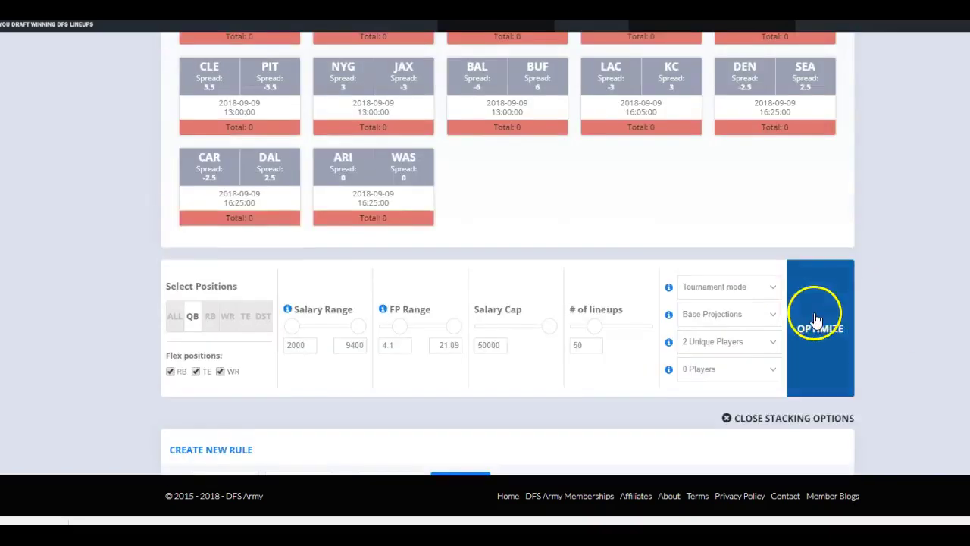
click(817, 320)
scroll(912, 322, down, 15)
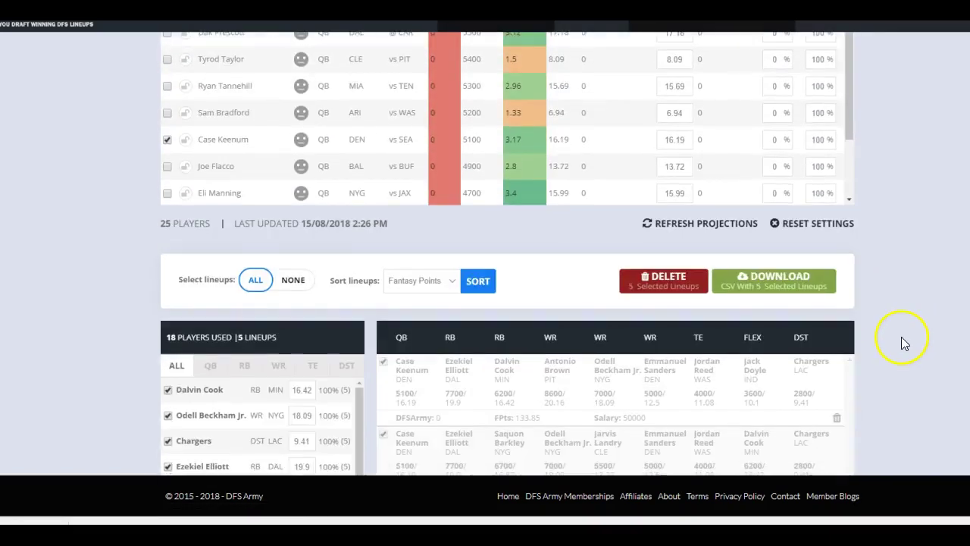
scroll(901, 337, down, 4)
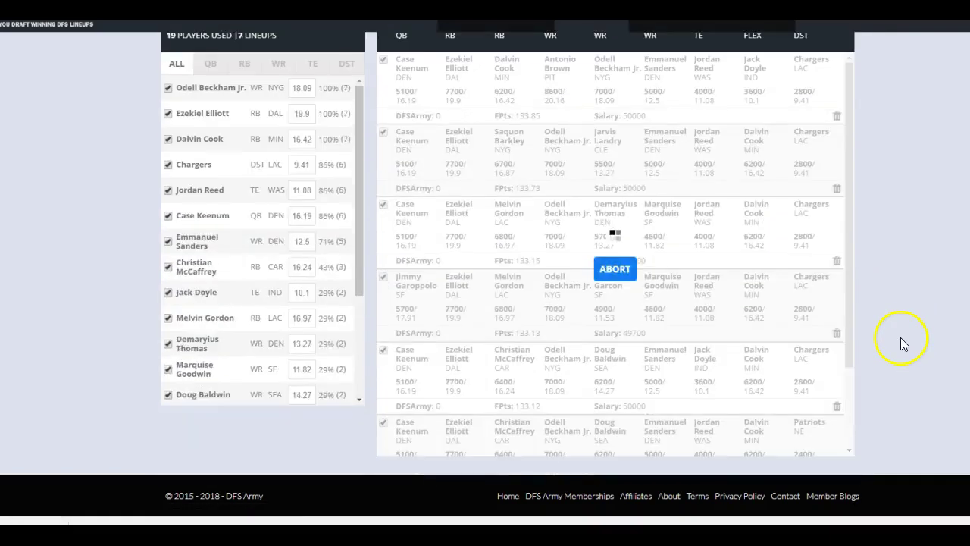
click(210, 63)
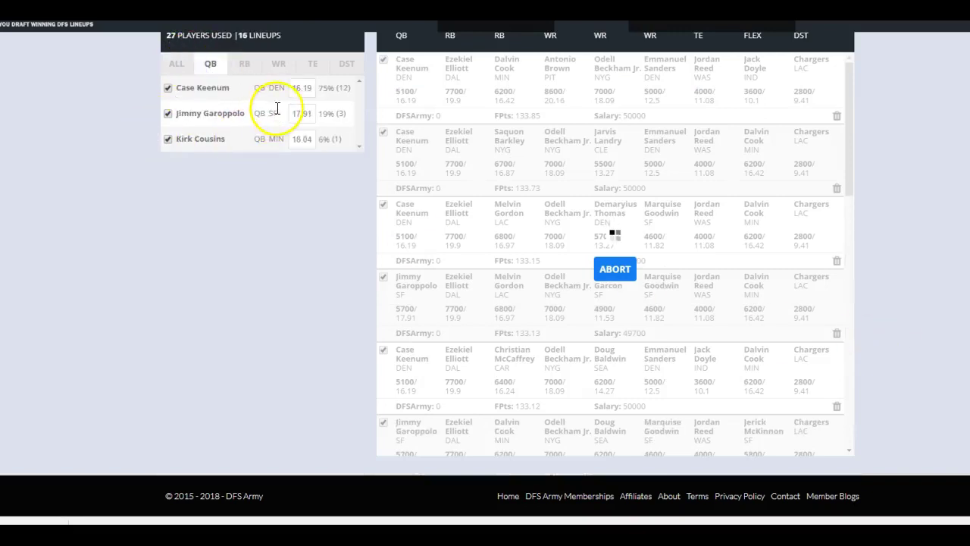
click(244, 64)
click(278, 65)
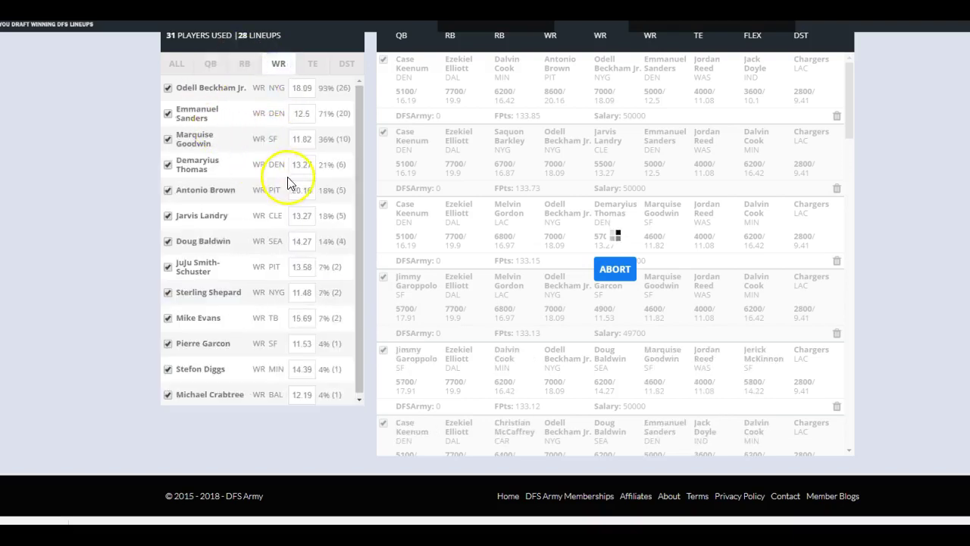
click(210, 63)
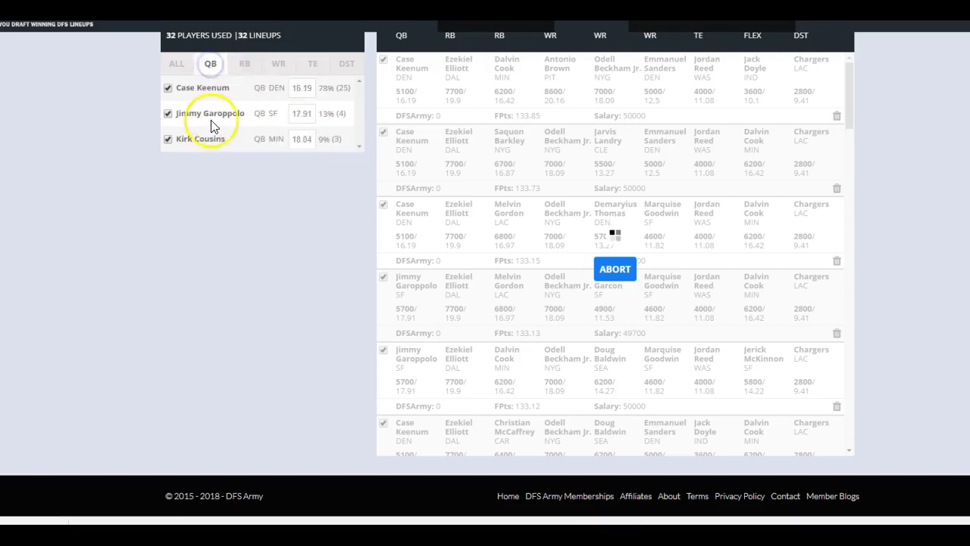
click(625, 269)
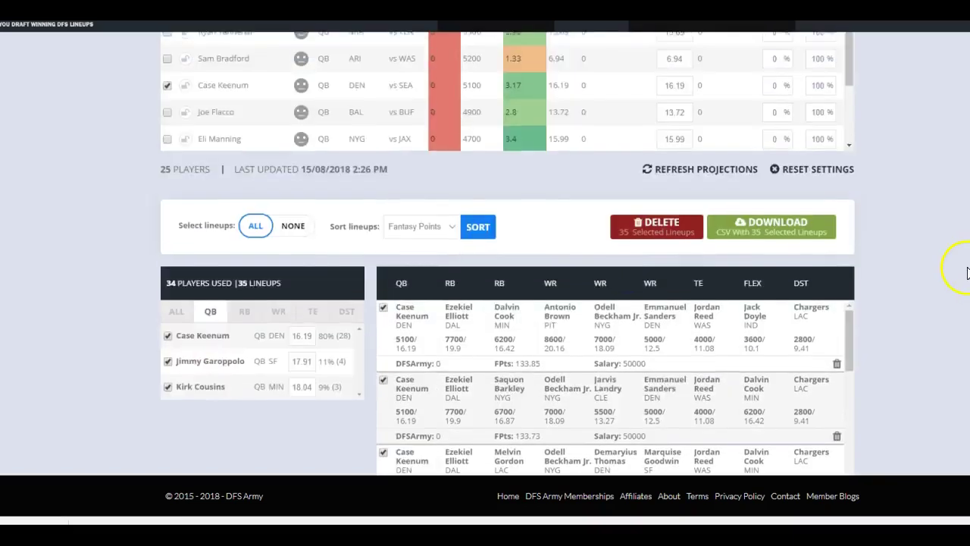
- Search the player pool for 'kee' and exclude Case Keenum
scroll(961, 276, up, 5)
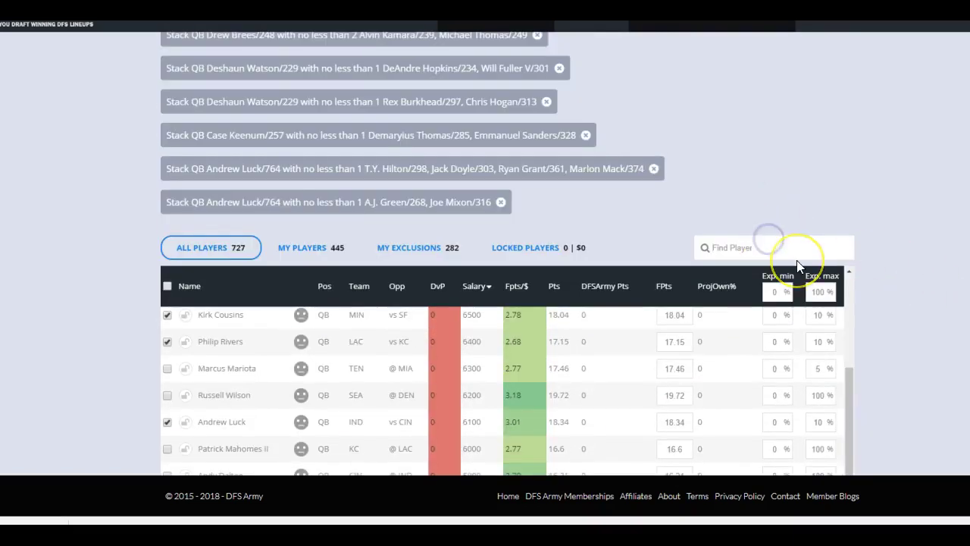
text(kean)
key(BackSpace)
key(BackSpace)
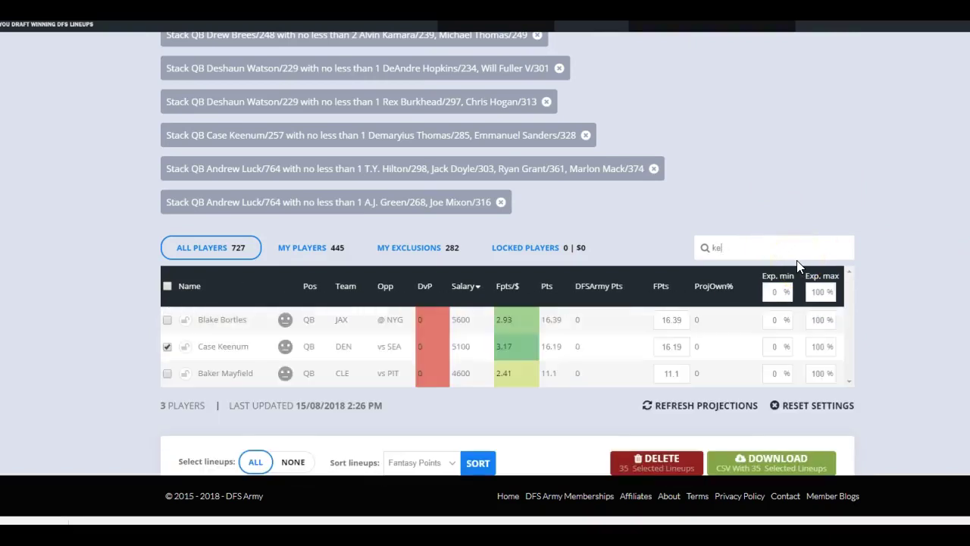
text(e)
mouse_move(277, 320)
click(380, 289)
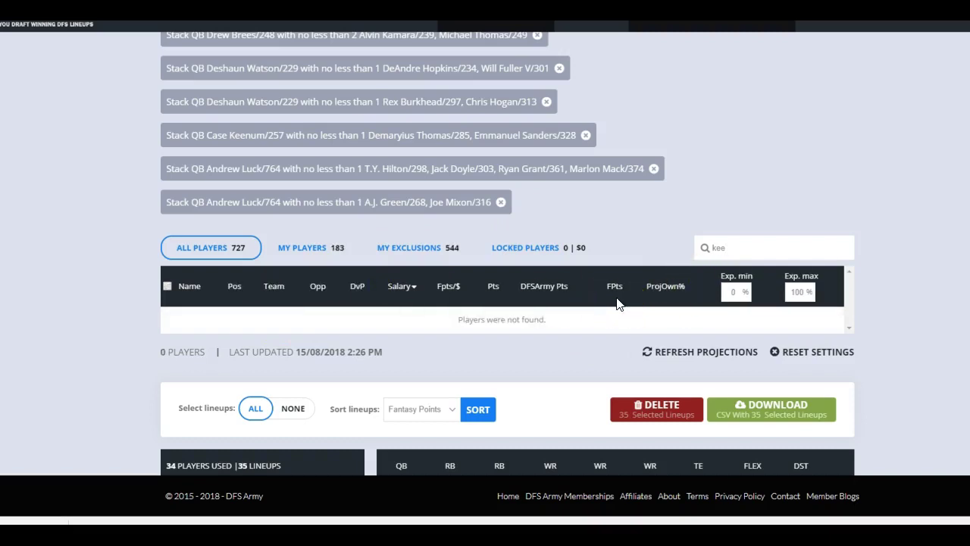
click(733, 246)
key(BackSpace)
key(BackSpace)
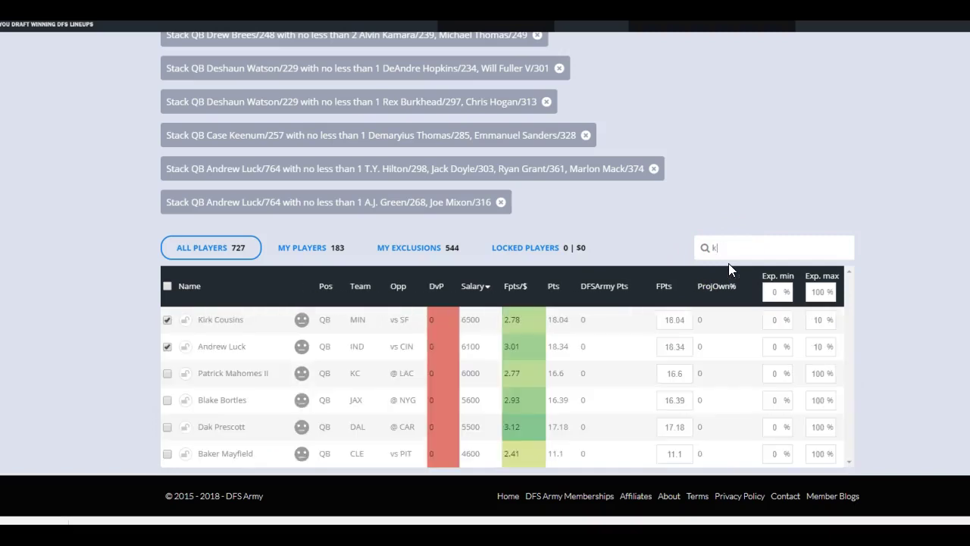
key(BackSpace)
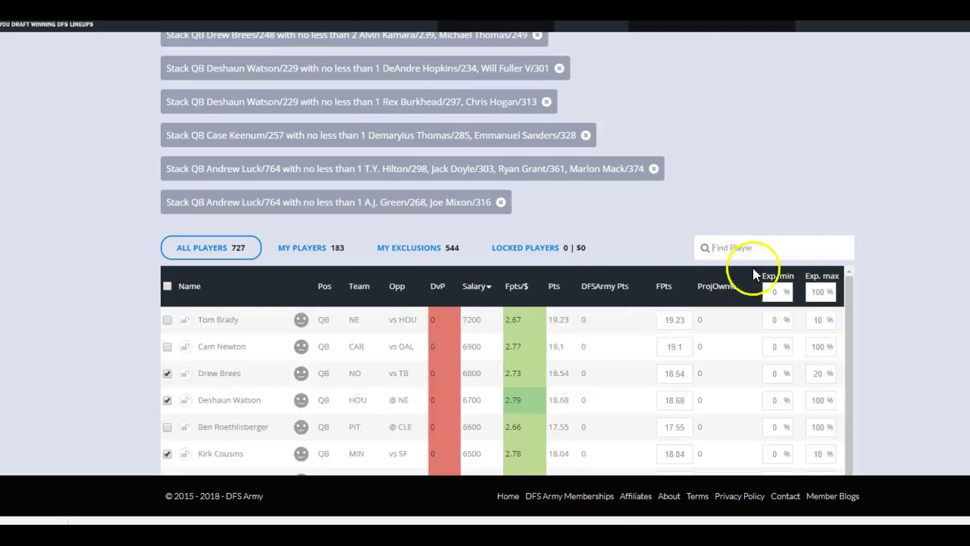
- In My Exclusions, set Case Keenum's rating to neutral and restore him to the pool
click(407, 248)
click(749, 242)
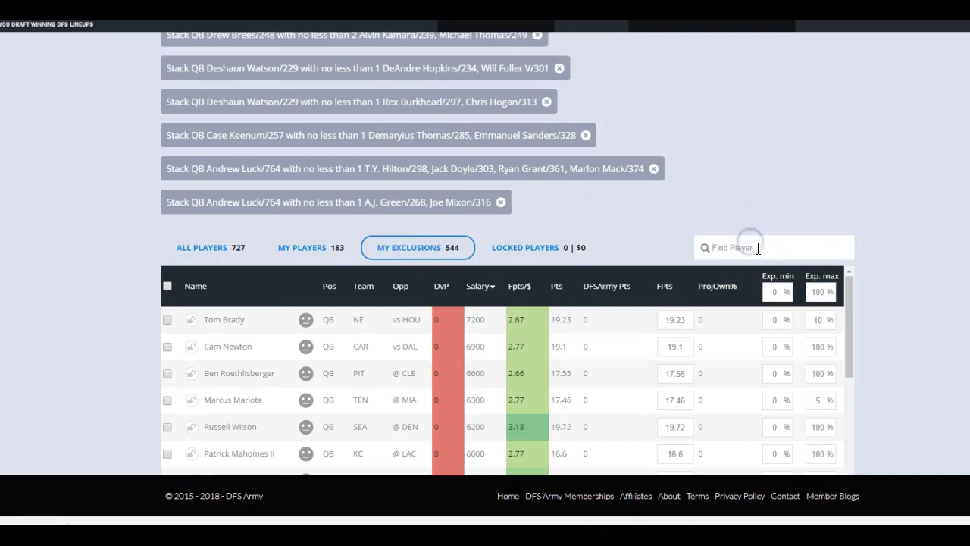
text(kee)
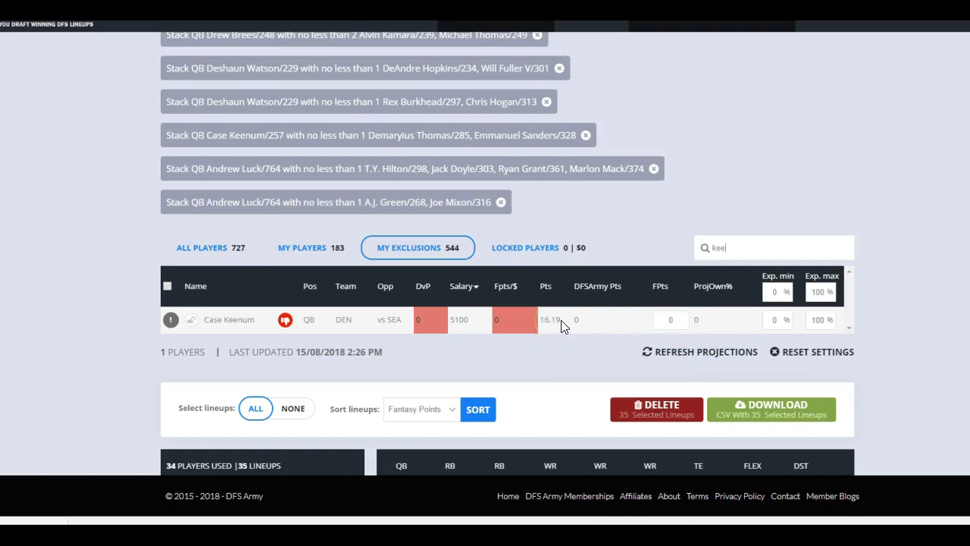
click(266, 328)
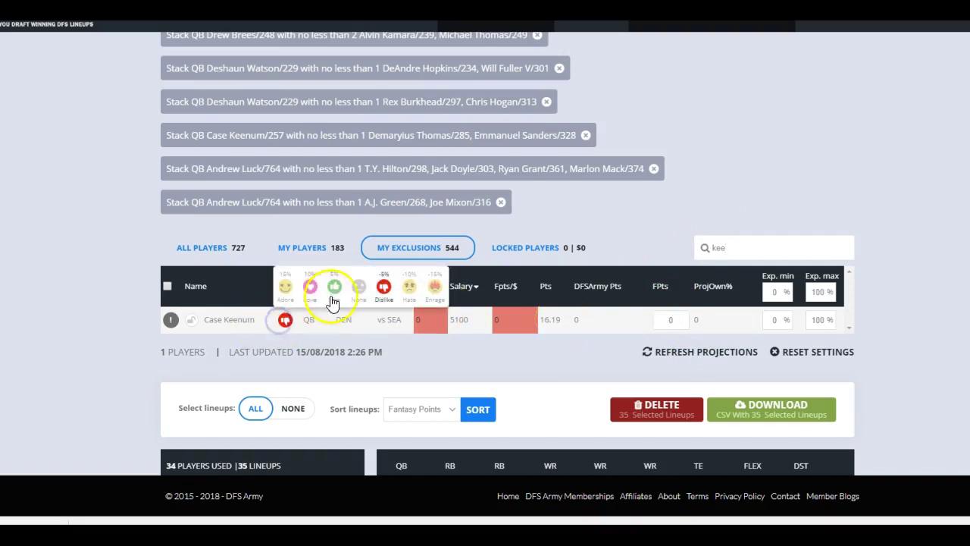
click(353, 288)
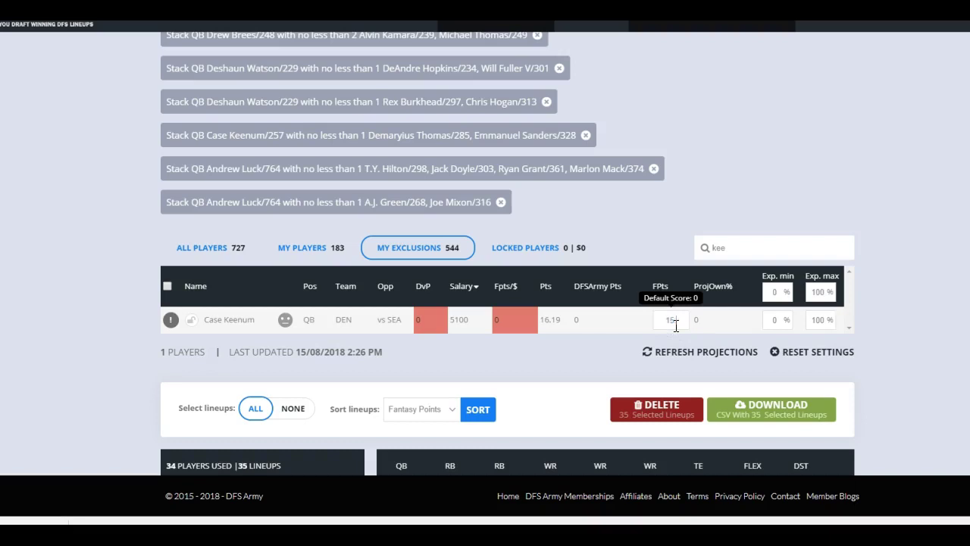
click(677, 326)
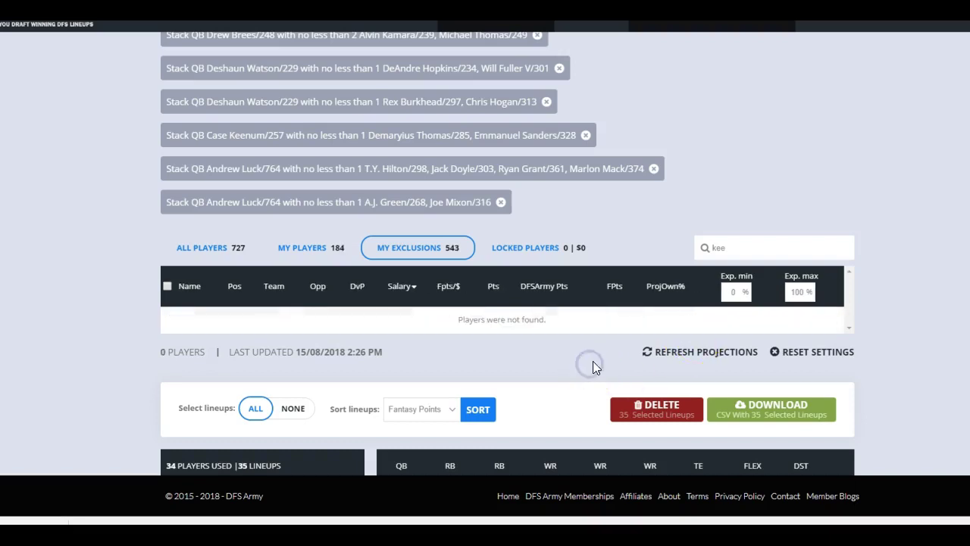
scroll(898, 295, up, 10)
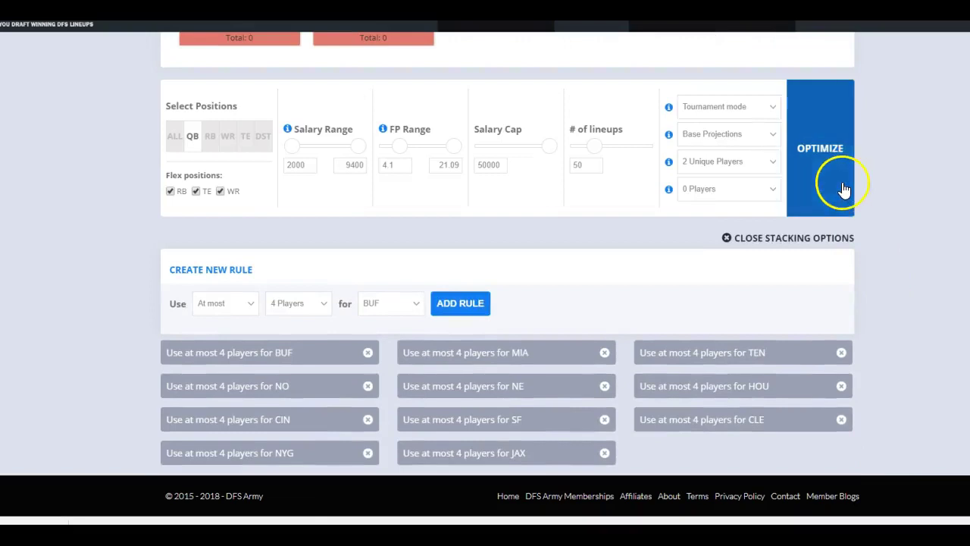
- Run the optimizer, check quarterback exposures, and abort the run
click(847, 189)
scroll(919, 261, down, 10)
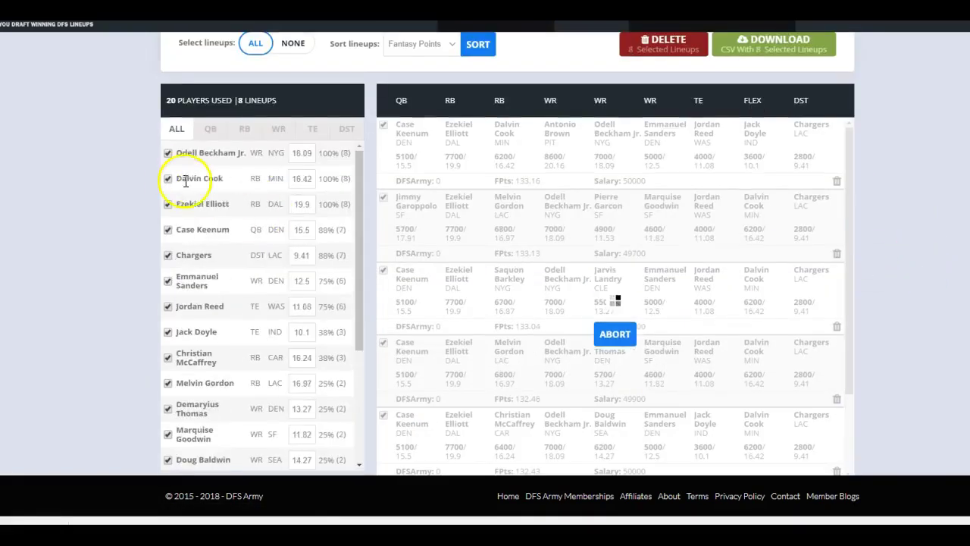
click(218, 139)
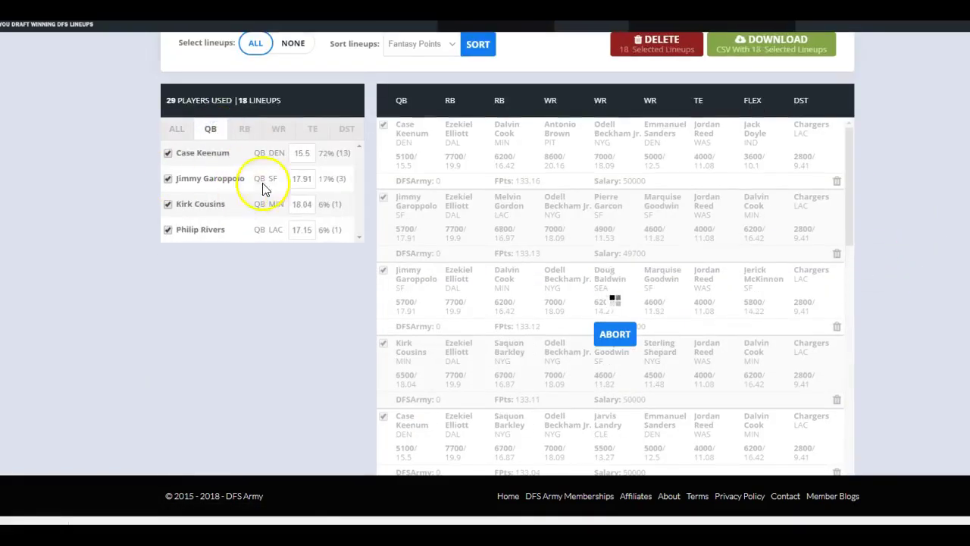
click(617, 334)
- Set Case Keenum's projected points to 14.5 and rerun the optimizer
click(310, 156)
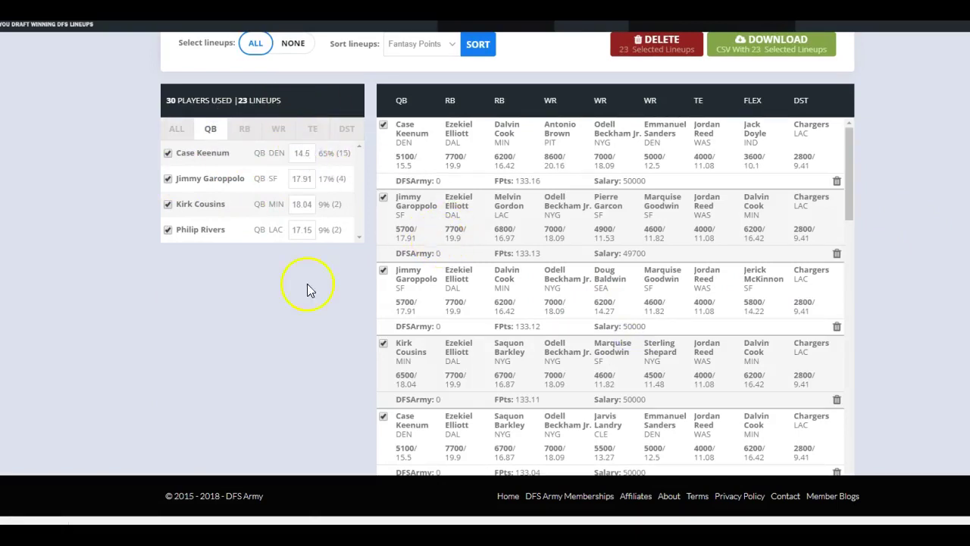
scroll(812, 303, up, 20)
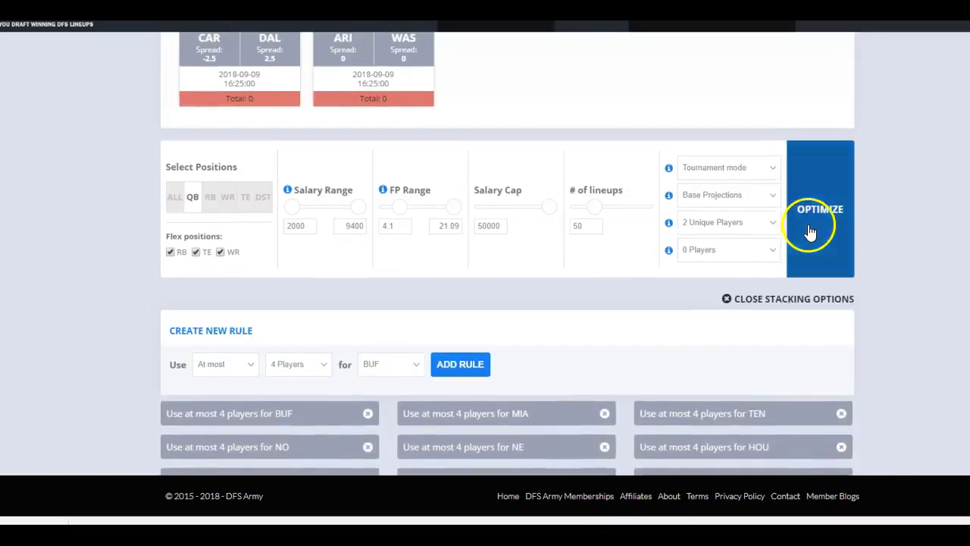
click(810, 230)
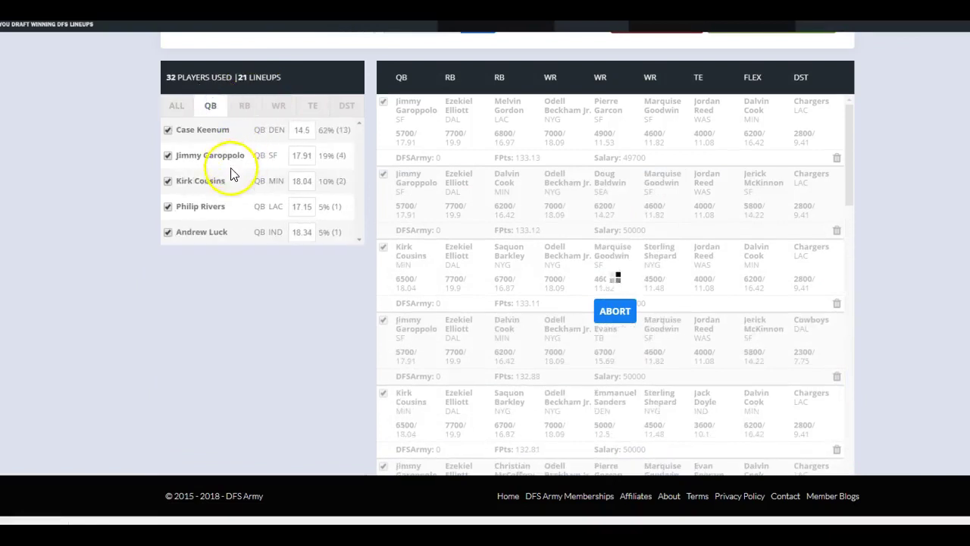
- Abort the run, cap Case Keenum's maximum exposure at 15%, and re-optimize checking QB exposures
click(612, 318)
scroll(849, 322, up, 7)
scroll(830, 346, down, 3)
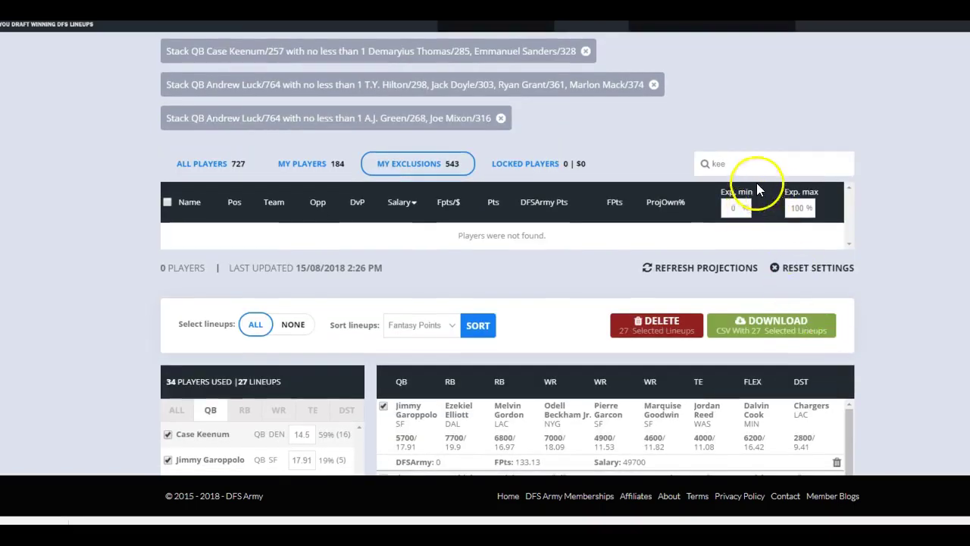
click(180, 159)
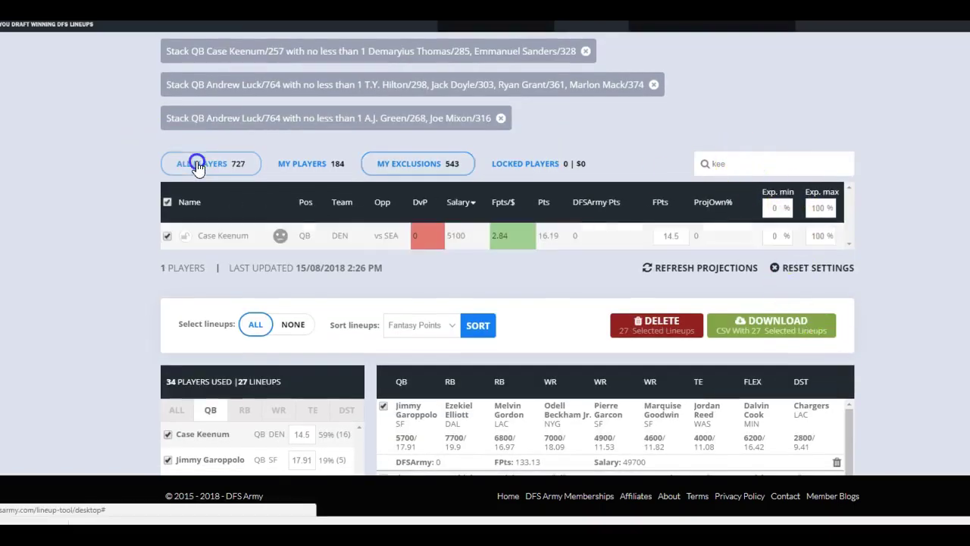
click(818, 236)
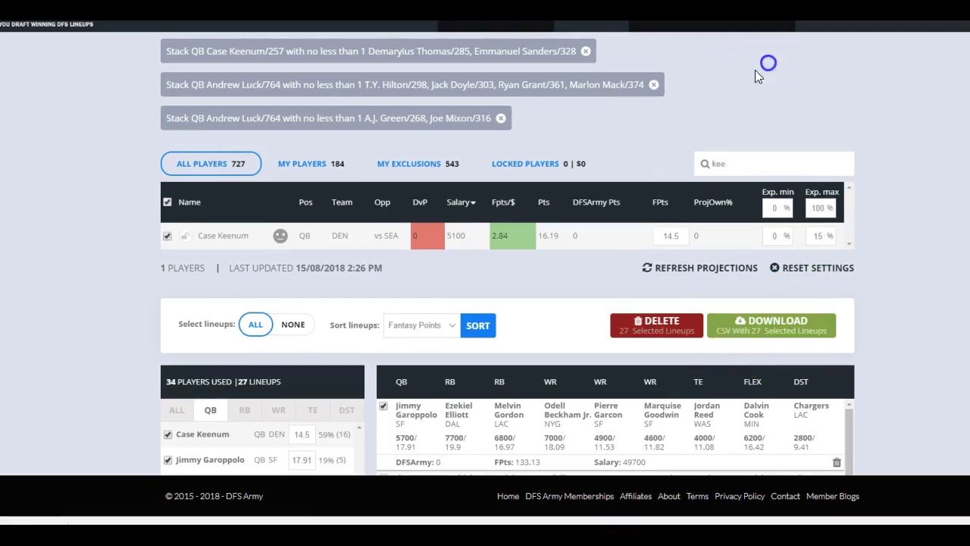
scroll(758, 114, up, 8)
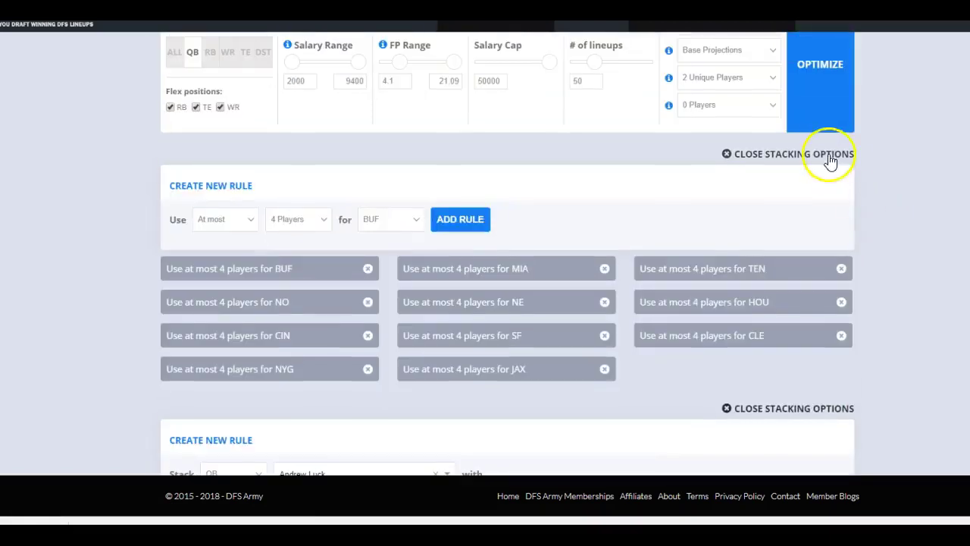
click(807, 78)
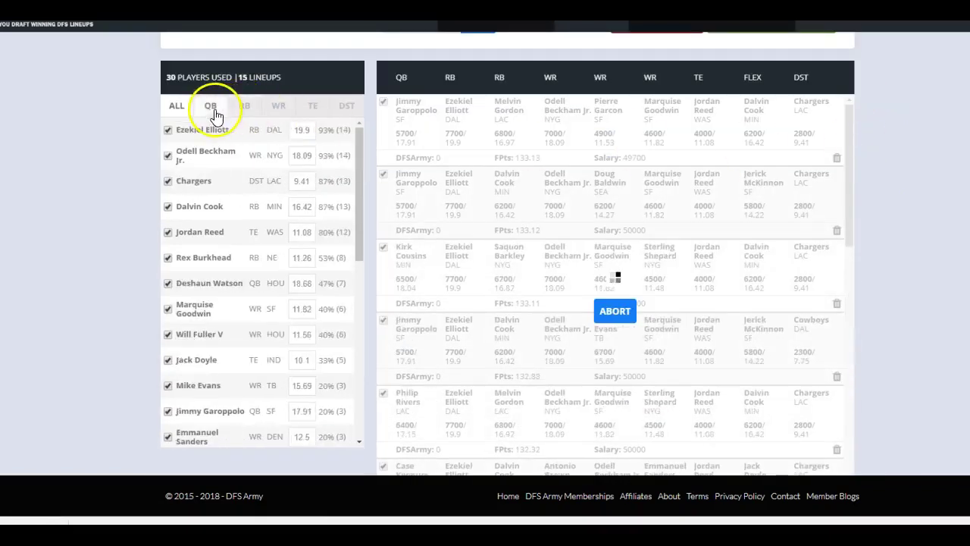
click(212, 109)
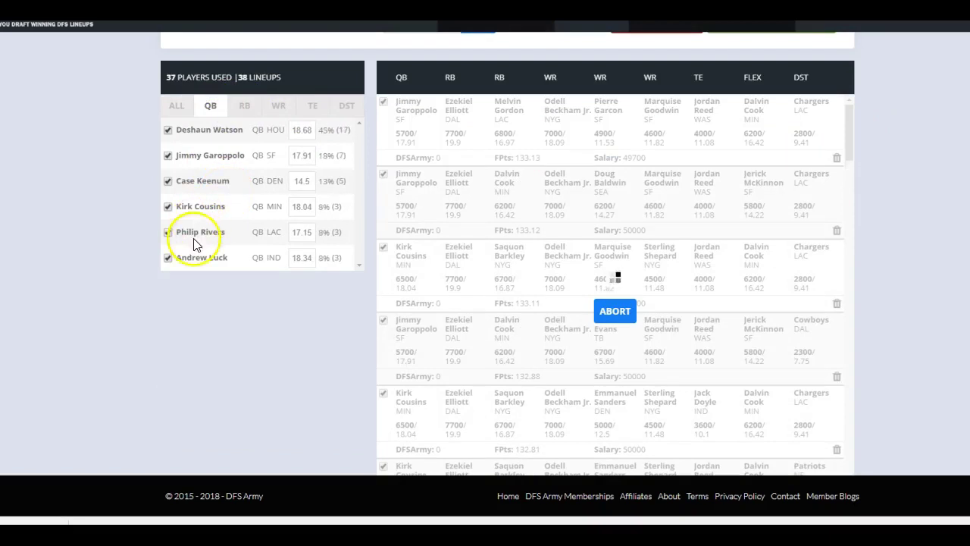
- Stop the optimization and search the player table for 'rive'
click(615, 311)
double_click(772, 337)
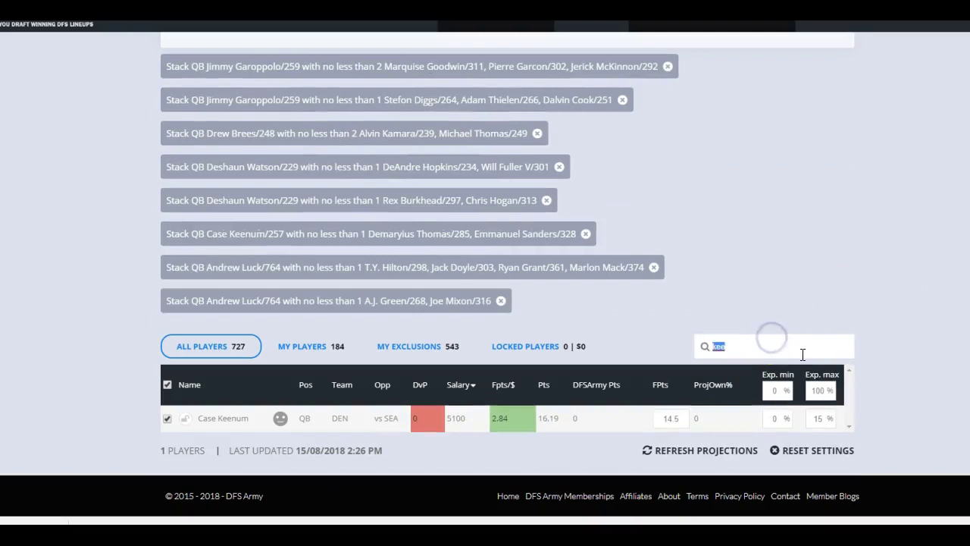
text(rive)
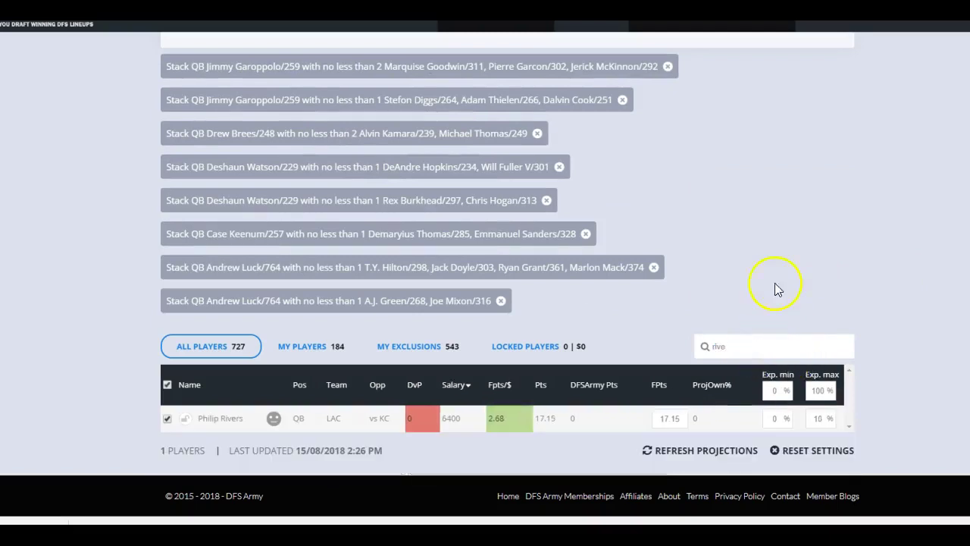
scroll(698, 278, down, 2)
scroll(698, 277, up, 5)
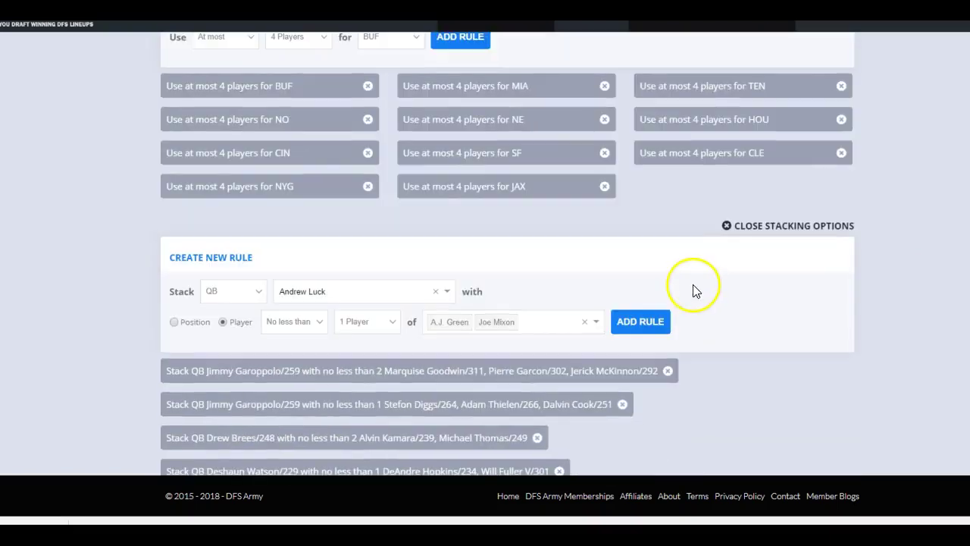
- Change the new stack rule's quarterback from Andrew Luck to Philip Rivers
click(337, 294)
key(BackSpace)
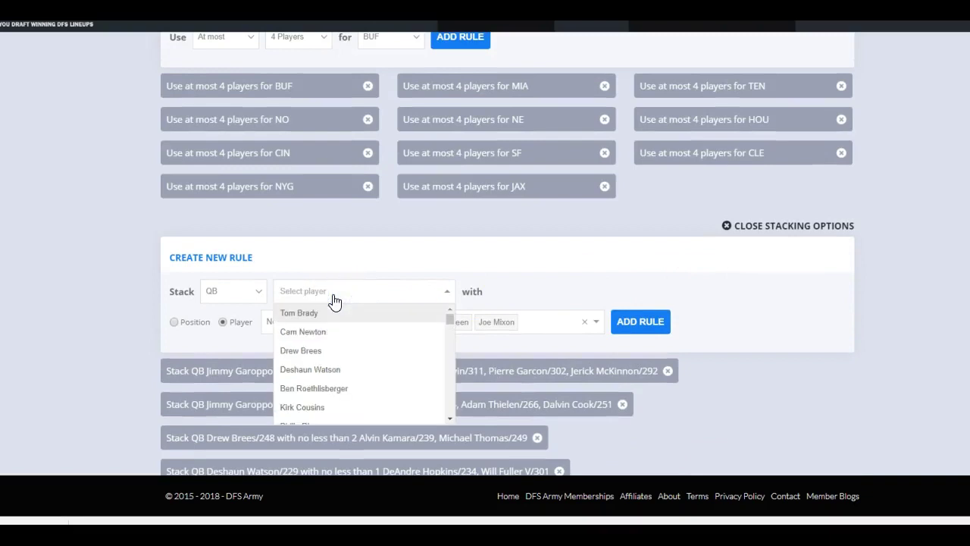
text(river)
click(301, 313)
- Replace the stack partners with Melvin Gordon and Keenan Allen and add the rule
click(537, 327)
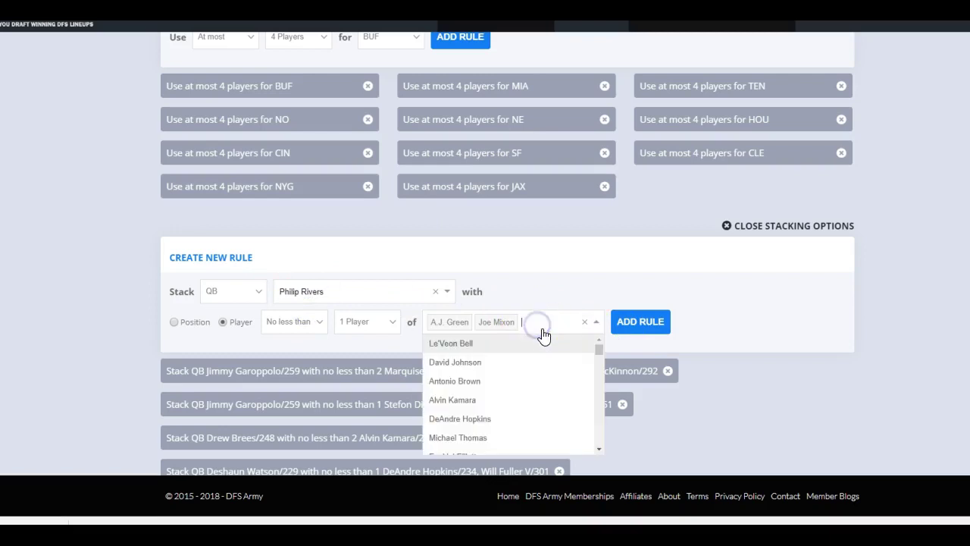
key(BackSpace)
key(BackSpace)
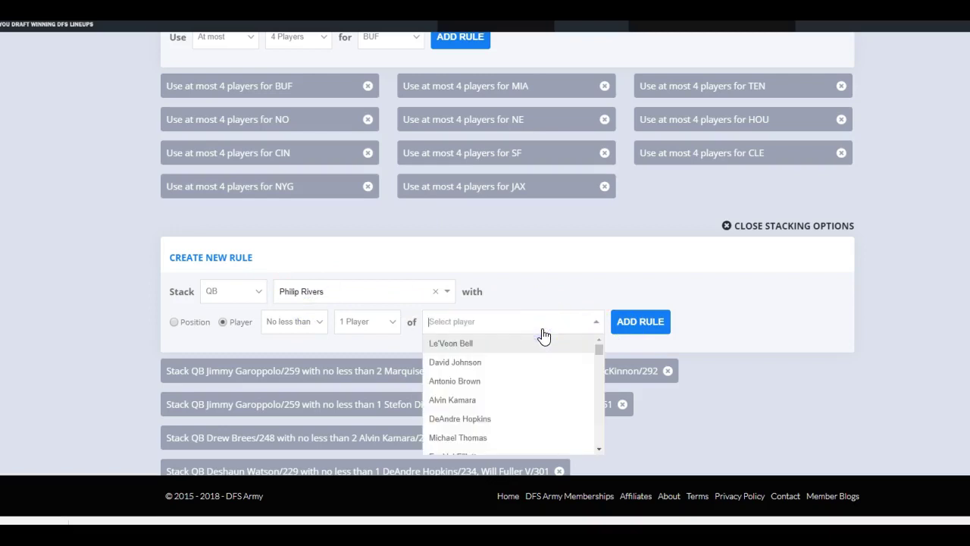
text(go)
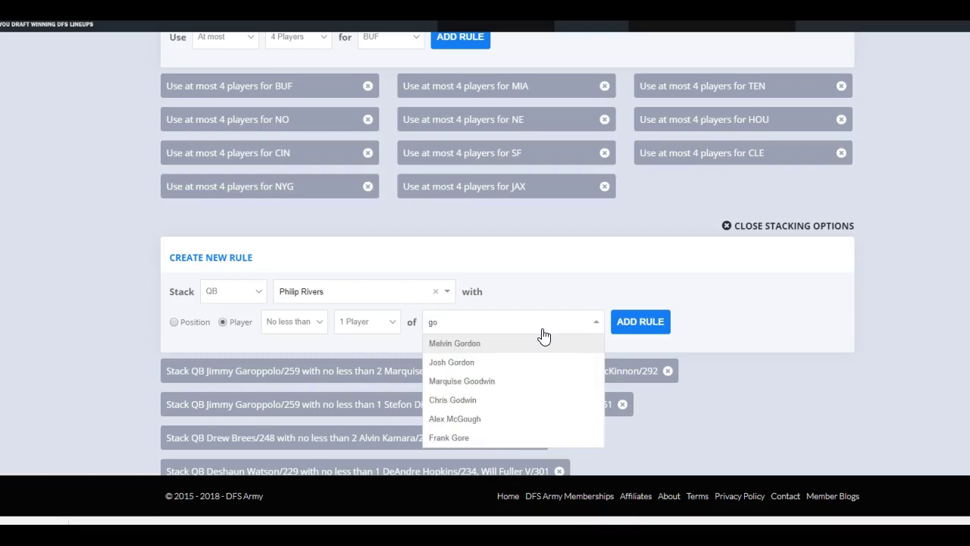
click(518, 342)
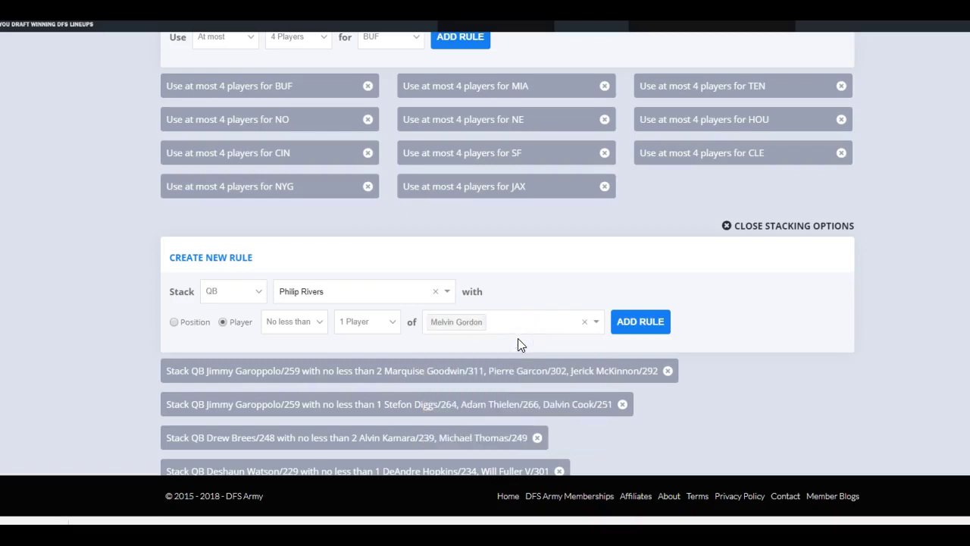
text(all)
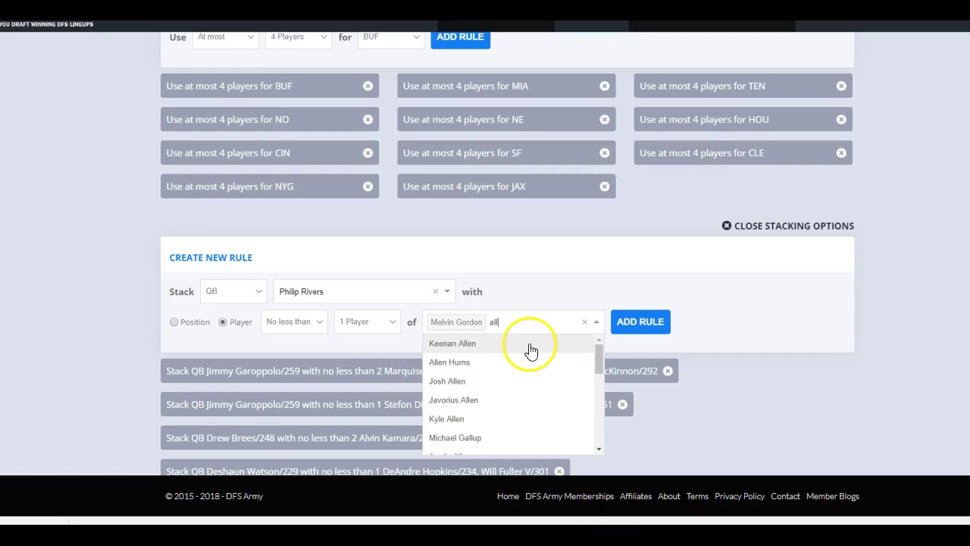
click(528, 345)
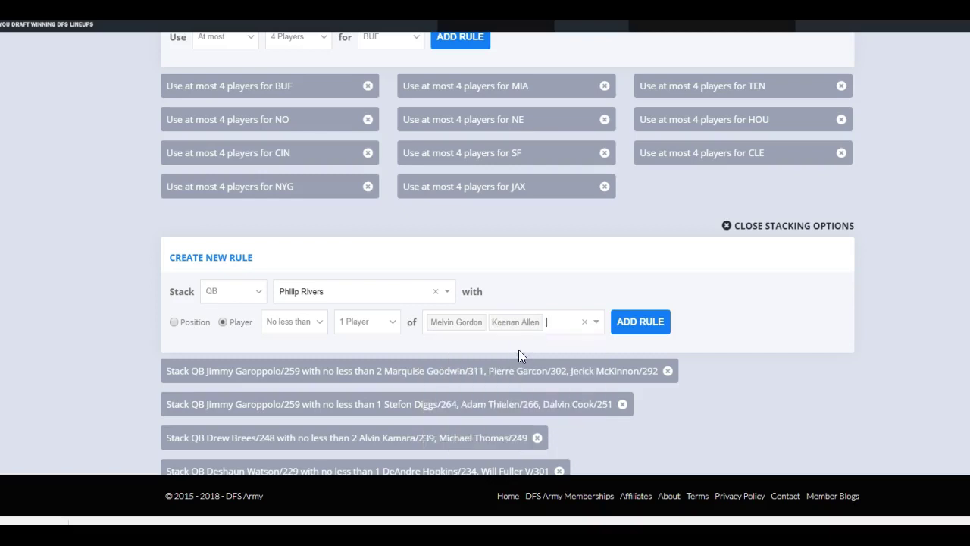
click(637, 324)
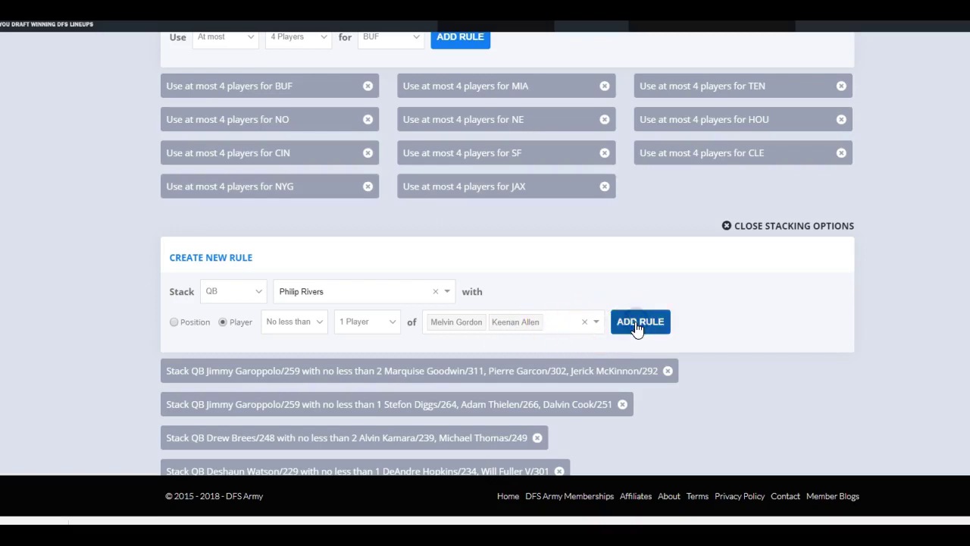
scroll(715, 341, down, 4)
- Add another Philip Rivers stack rule with Kareem Hunt and Tyreek Hill as partners
scroll(629, 341, up, 4)
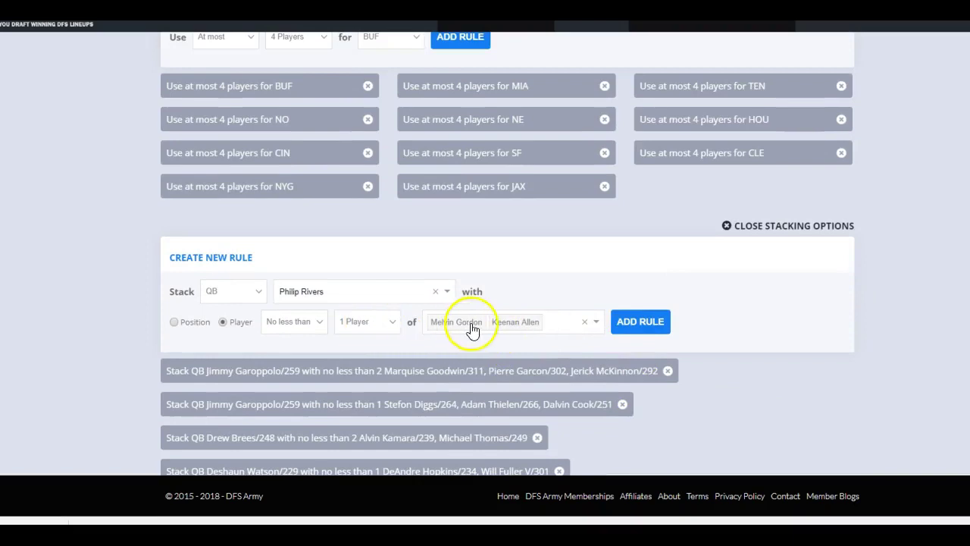
click(551, 326)
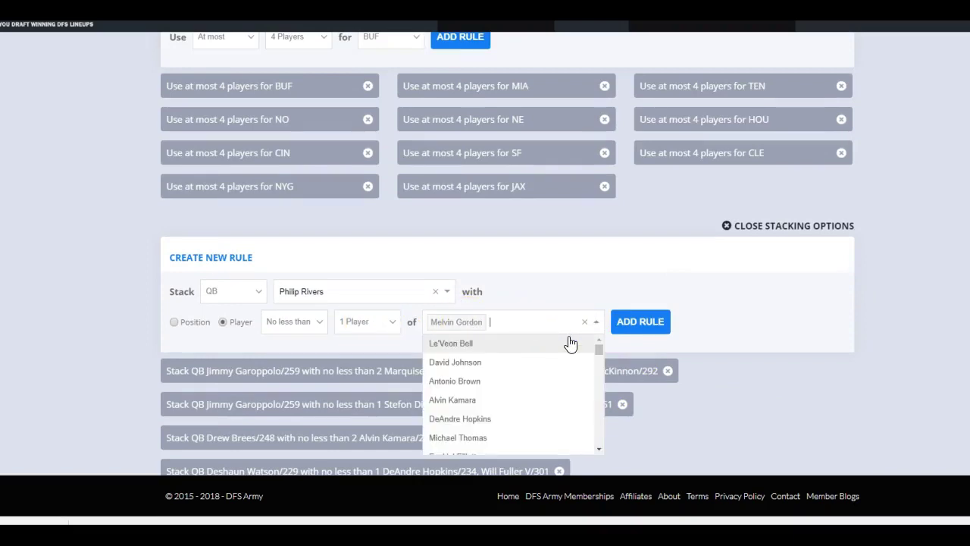
text(hun)
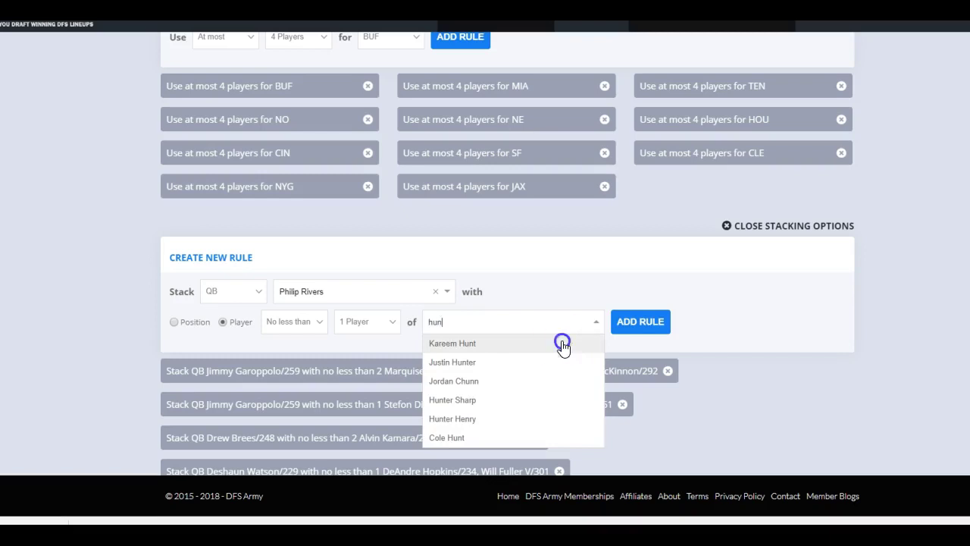
click(564, 344)
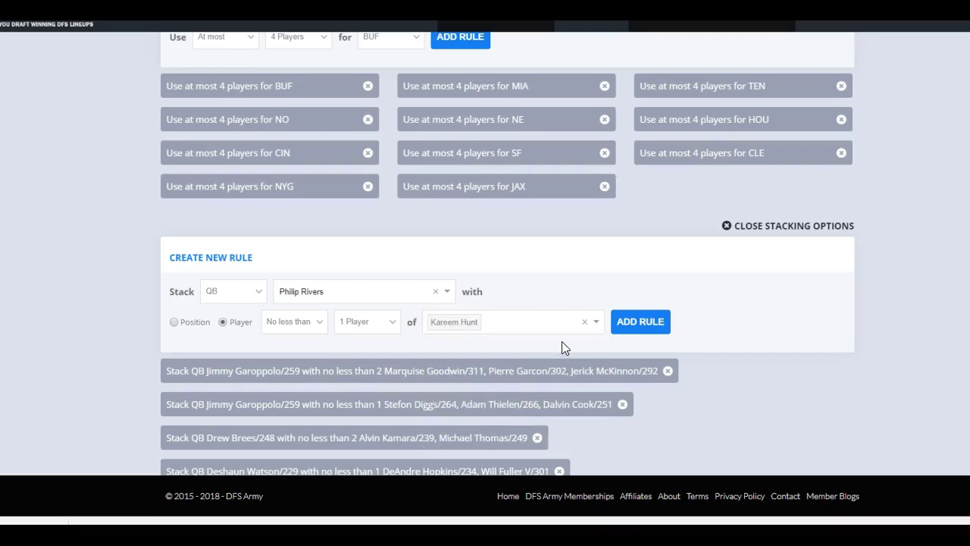
text(ty)
click(562, 343)
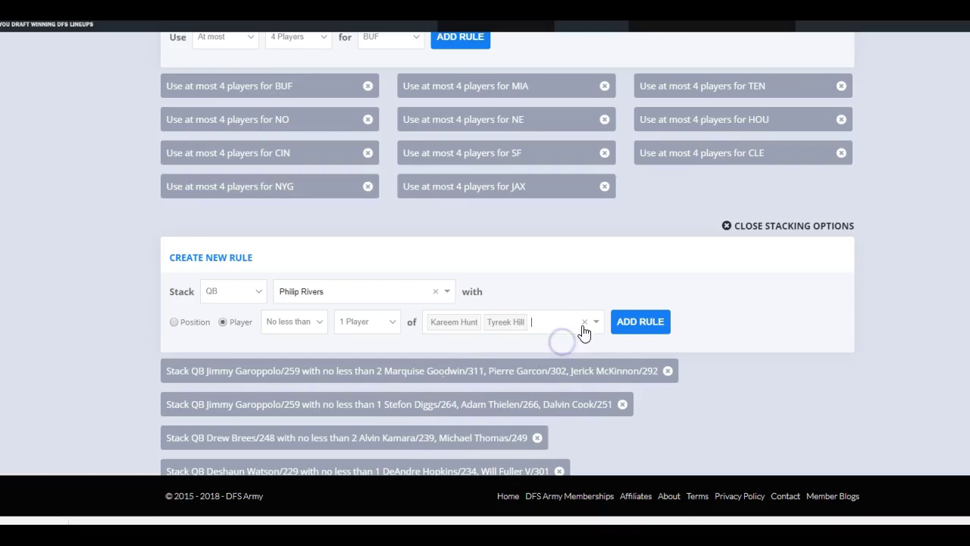
click(634, 328)
scroll(743, 376, down, 3)
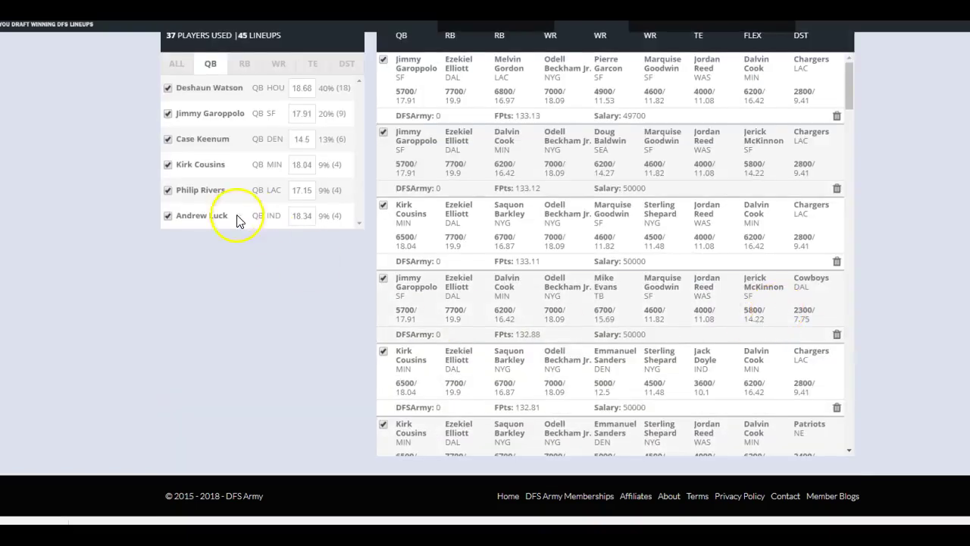
- Clear the 'rive' player search so all 25 quarterbacks are listed again
scroll(865, 294, up, 13)
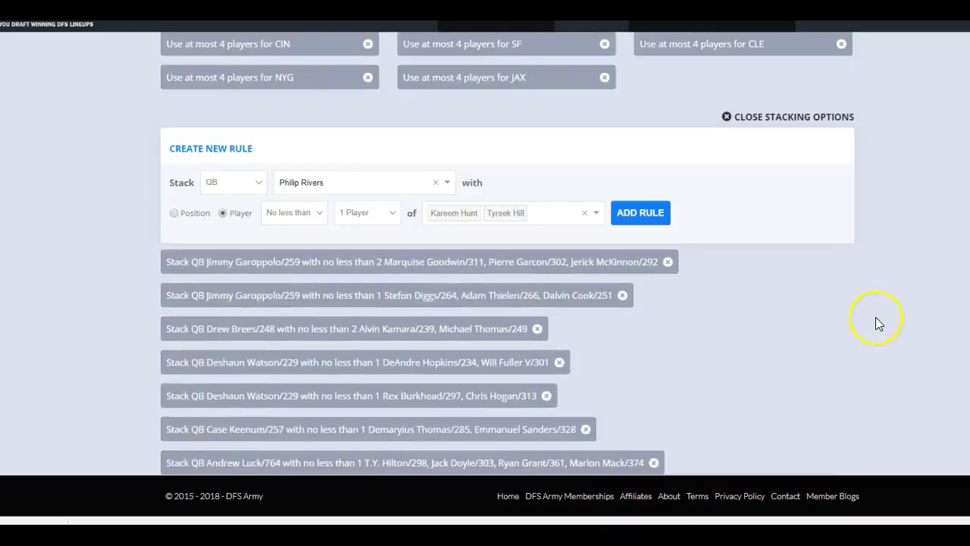
scroll(834, 314, down, 4)
scroll(858, 302, down, 4)
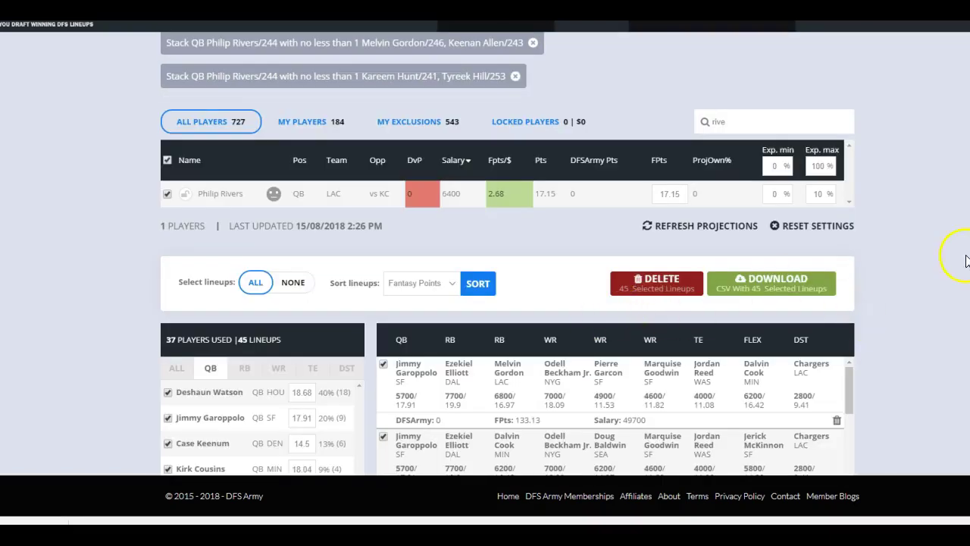
scroll(578, 203, down, 3)
scroll(914, 217, up, 6)
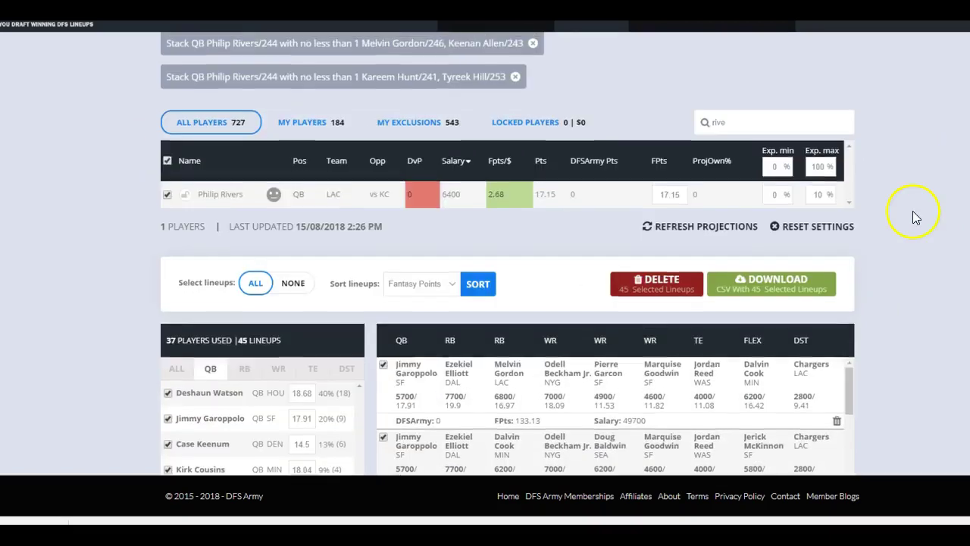
scroll(907, 229, down, 1)
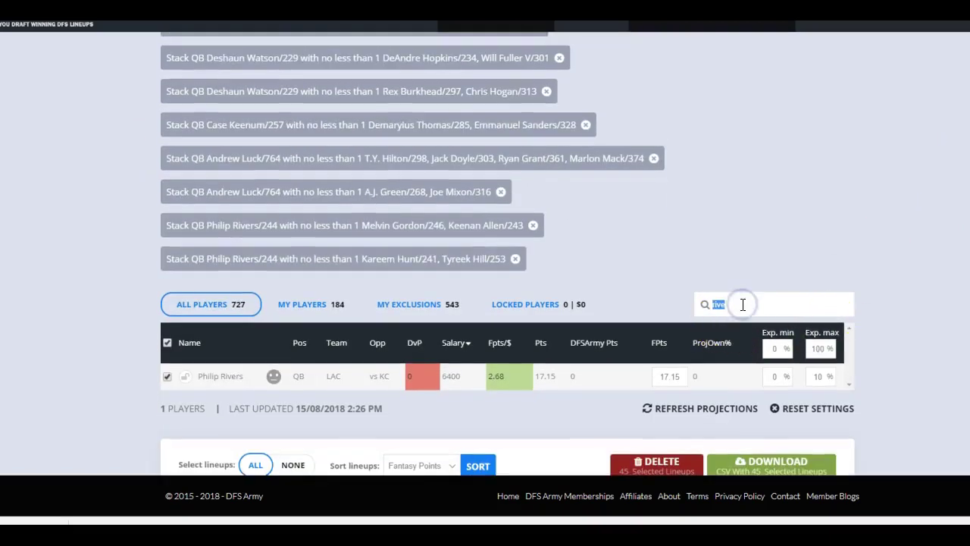
key(BackSpace)
scroll(633, 310, down, 2)
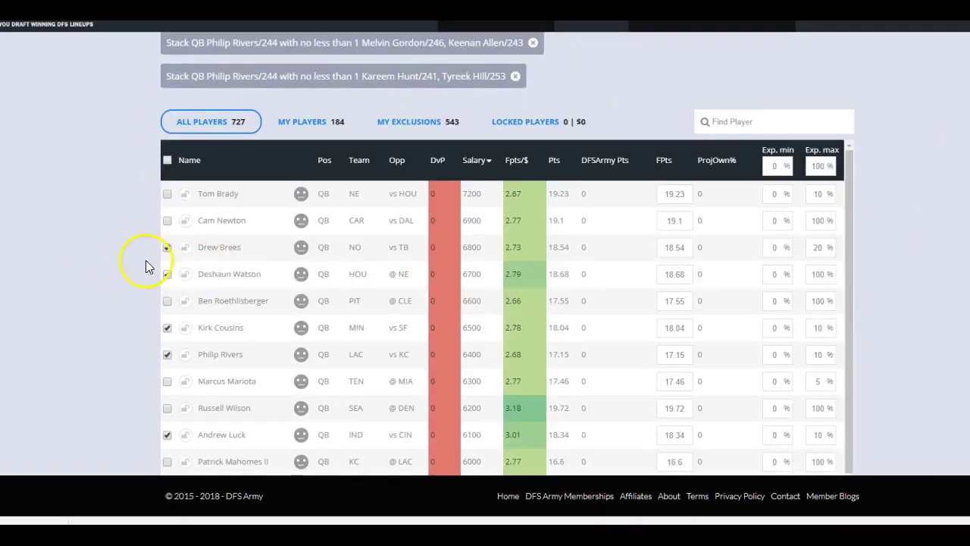
scroll(146, 260, down, 2)
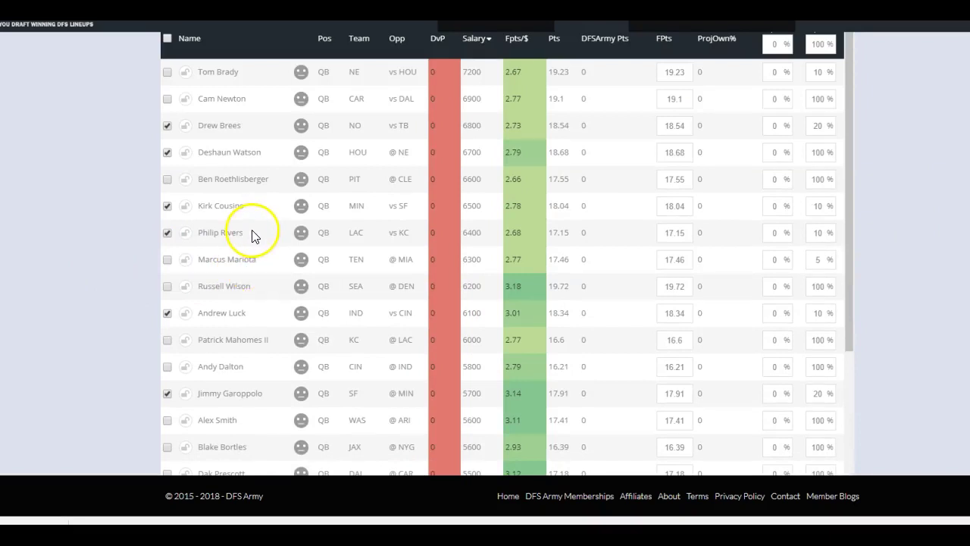
scroll(254, 235, down, 4)
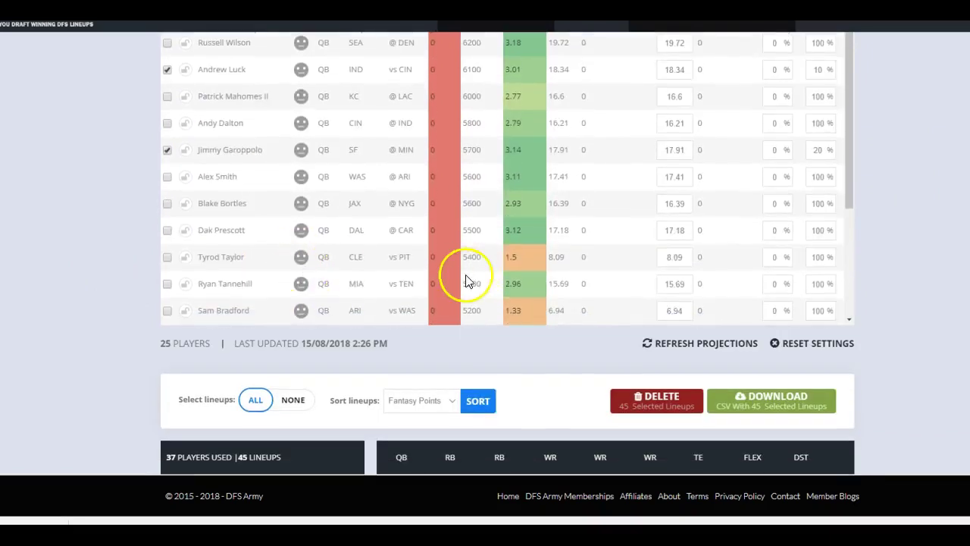
scroll(466, 282, down, 3)
scroll(928, 202, up, 3)
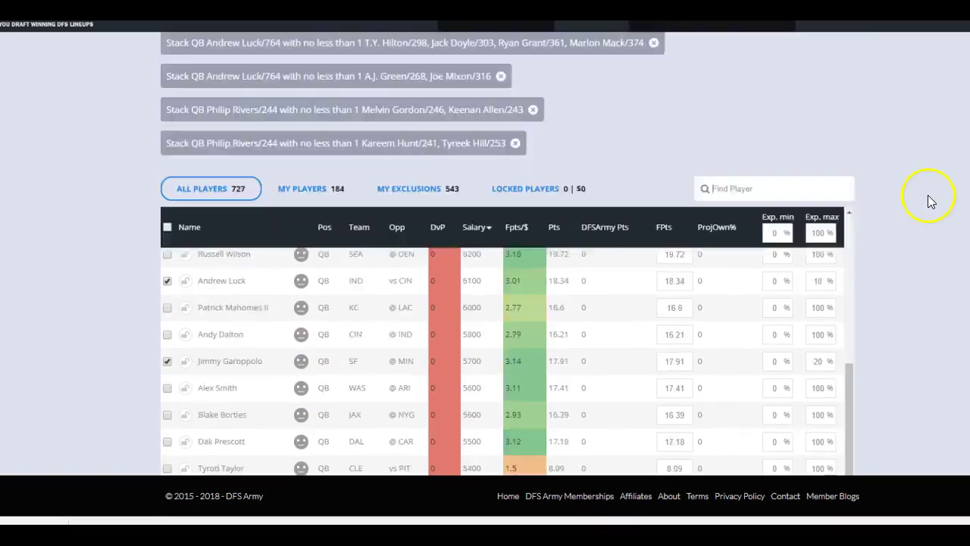
scroll(926, 202, up, 15)
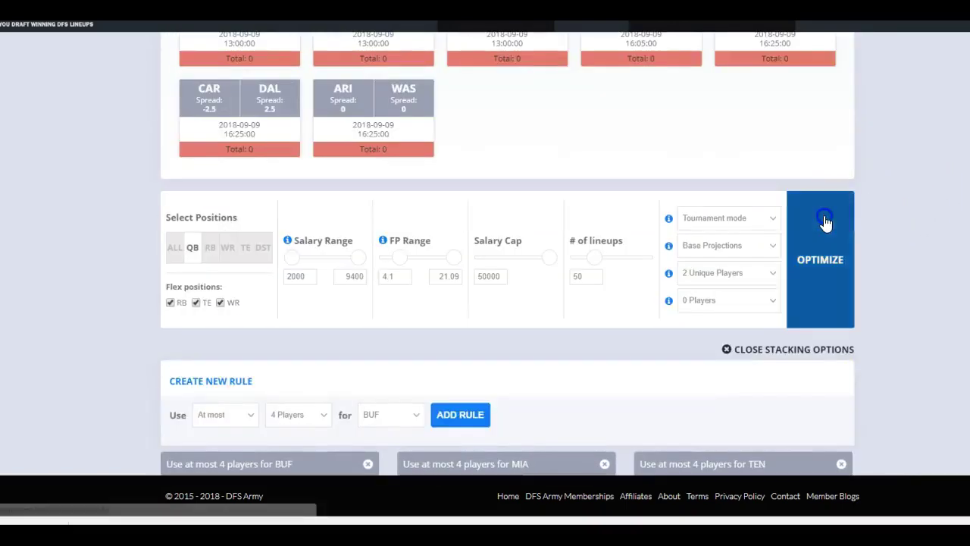
- Generate 50 lineups and review QB, WR, TE, RB and DST exposures
click(825, 221)
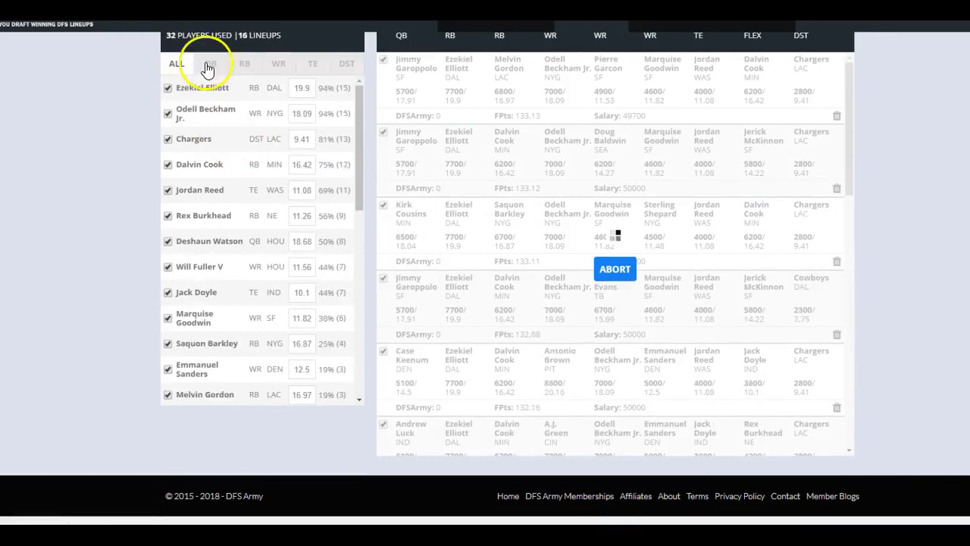
click(210, 64)
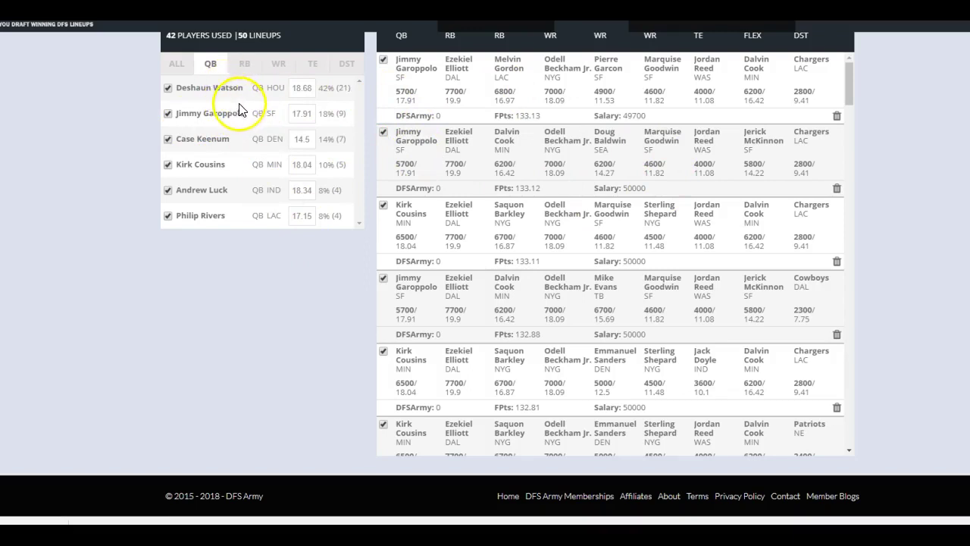
click(277, 64)
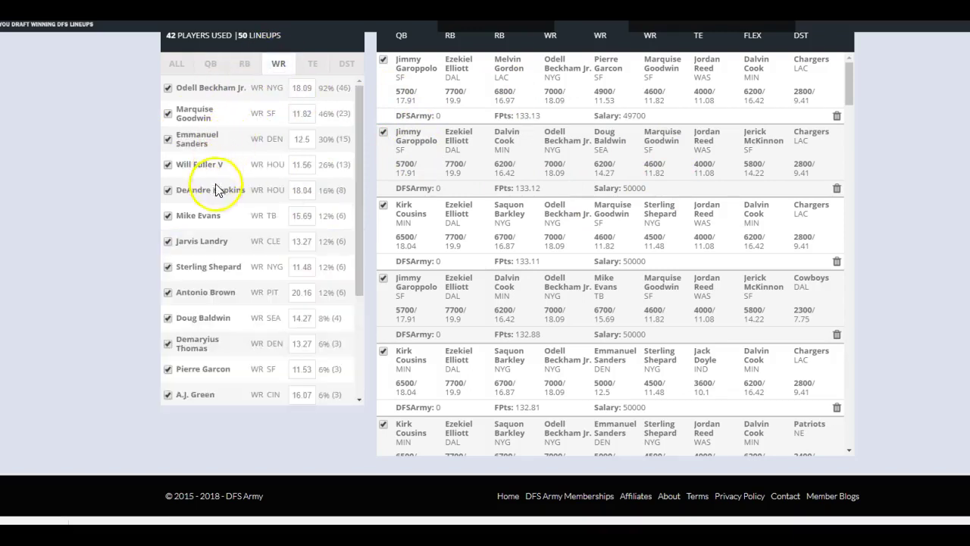
scroll(257, 239, down, 3)
scroll(258, 243, down, 1)
scroll(259, 238, up, 4)
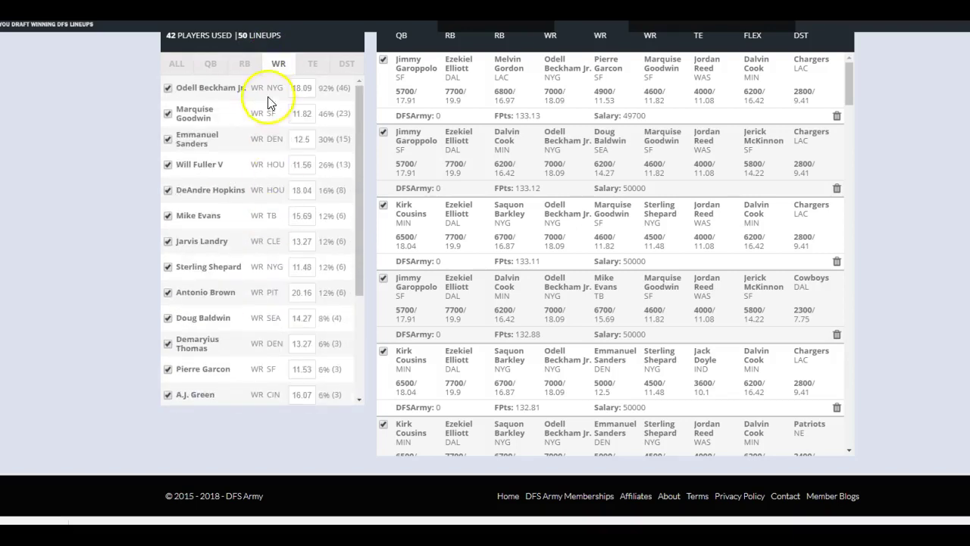
click(311, 64)
click(245, 64)
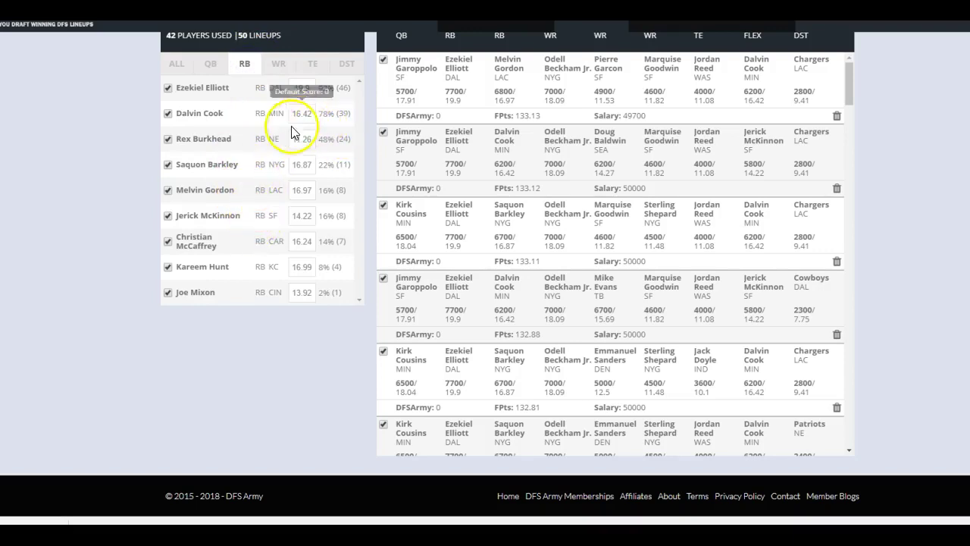
click(276, 64)
click(314, 66)
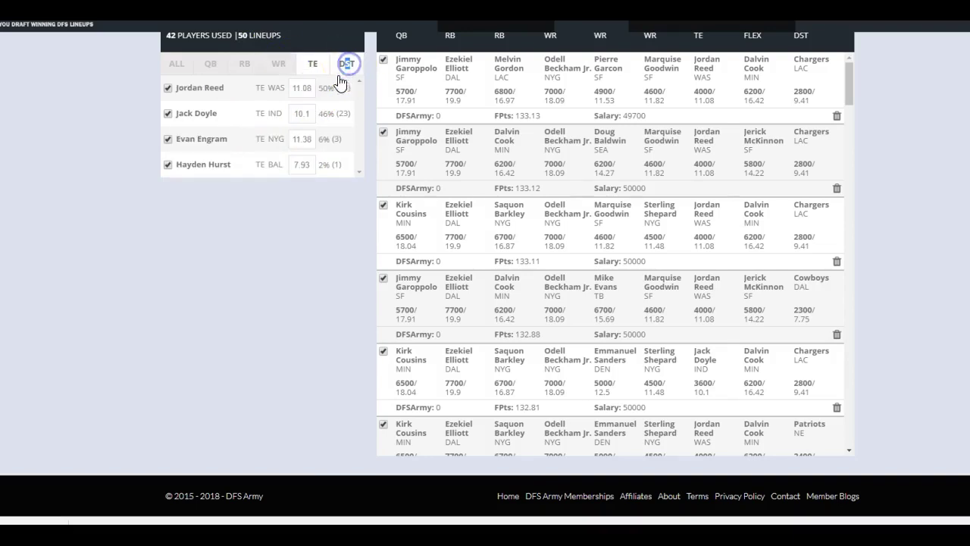
click(345, 69)
scroll(818, 235, up, 4)
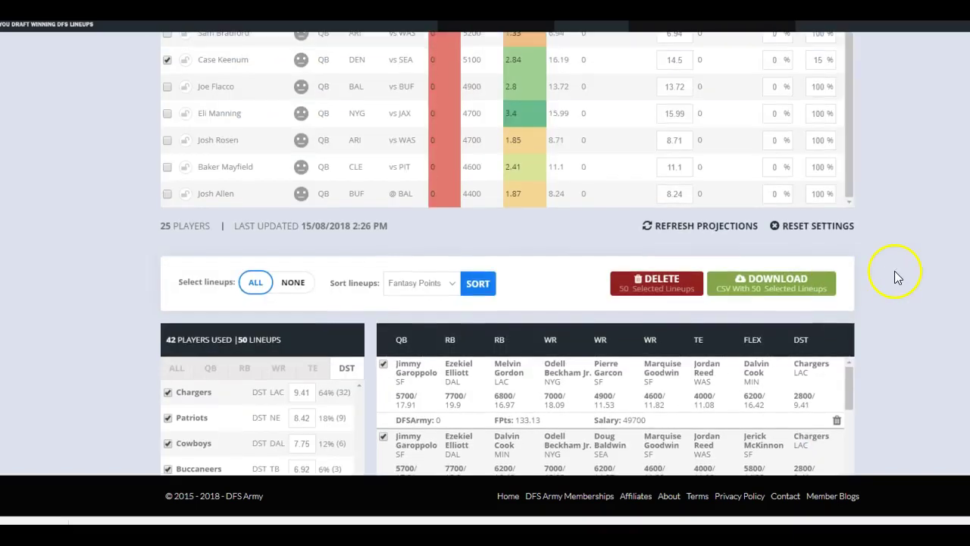
scroll(883, 269, up, 6)
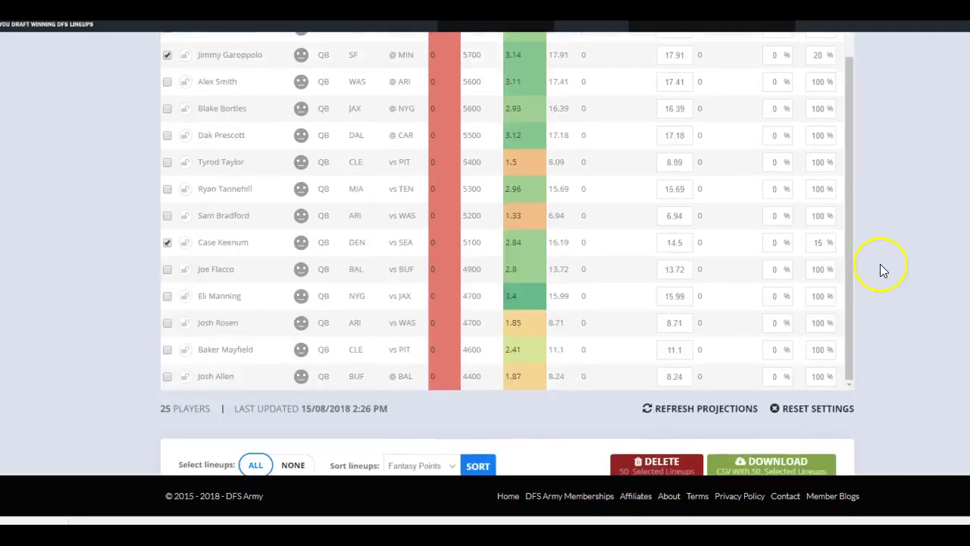
scroll(877, 266, down, 10)
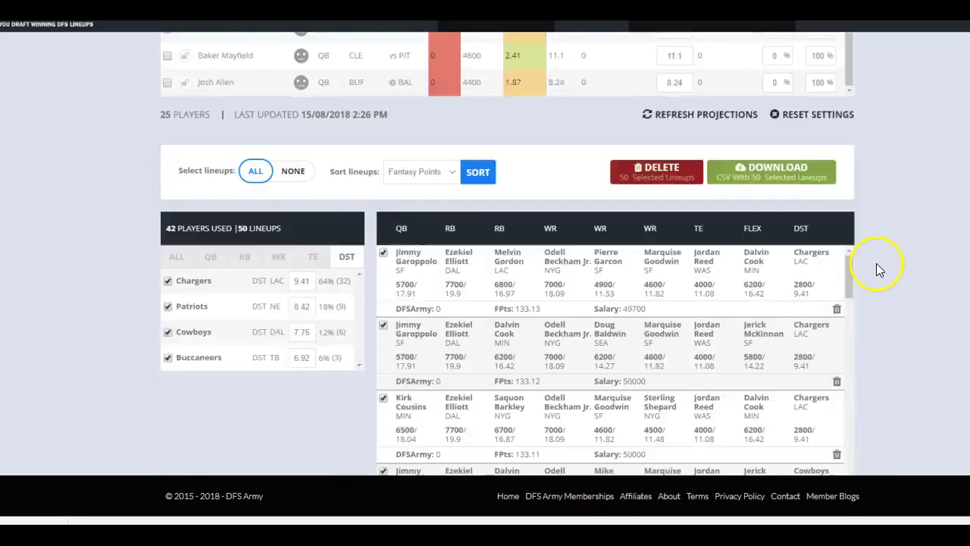
scroll(872, 270, up, 12)
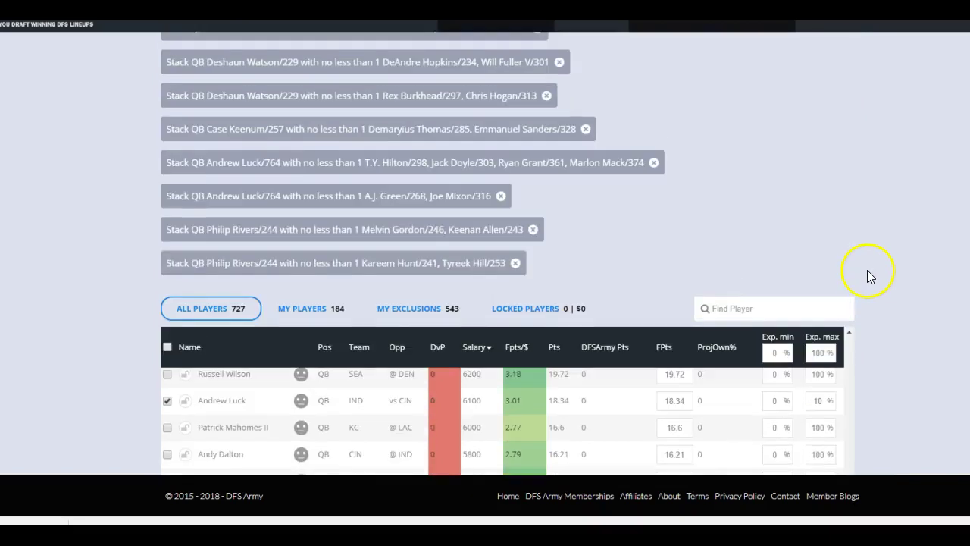
scroll(864, 278, down, 10)
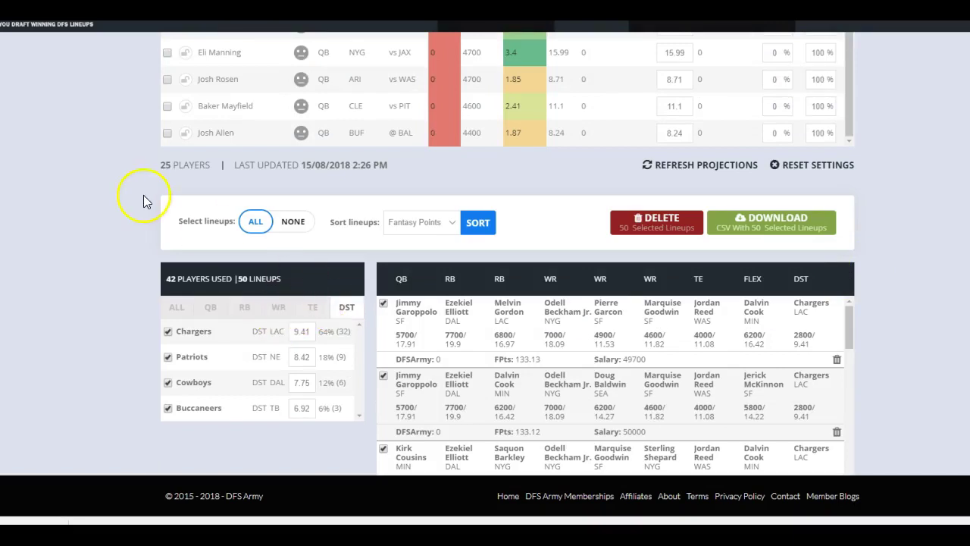
scroll(143, 195, up, 5)
scroll(149, 195, up, 10)
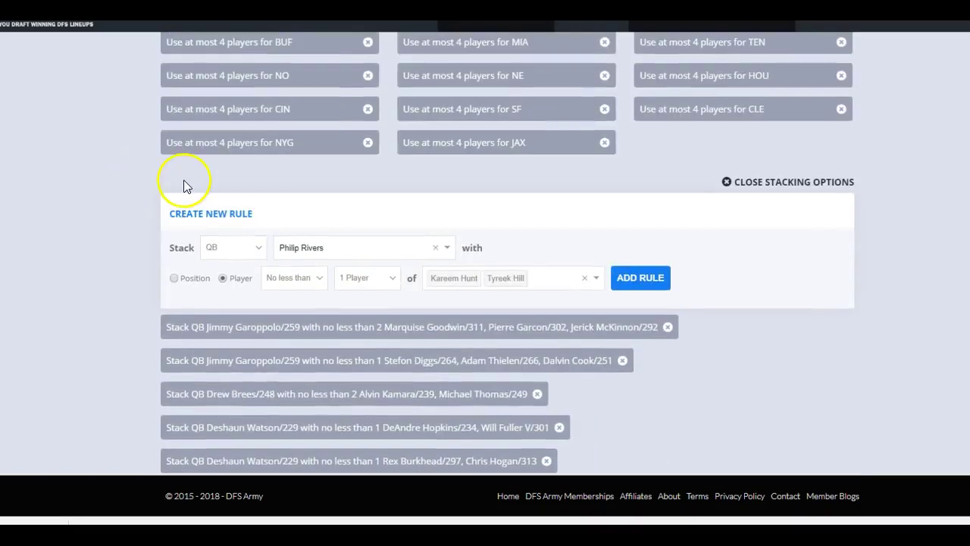
scroll(182, 180, down, 10)
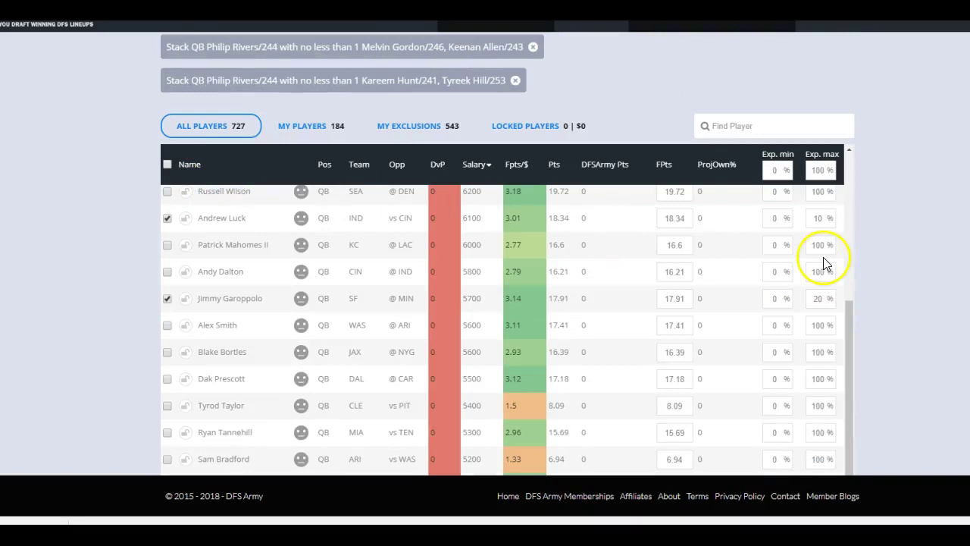
scroll(849, 260, up, 10)
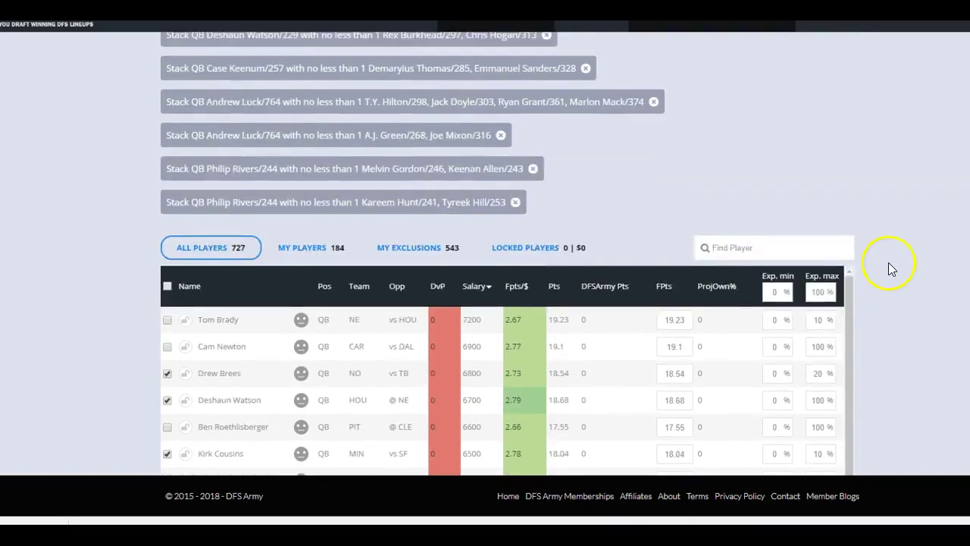
scroll(251, 119, up, 3)
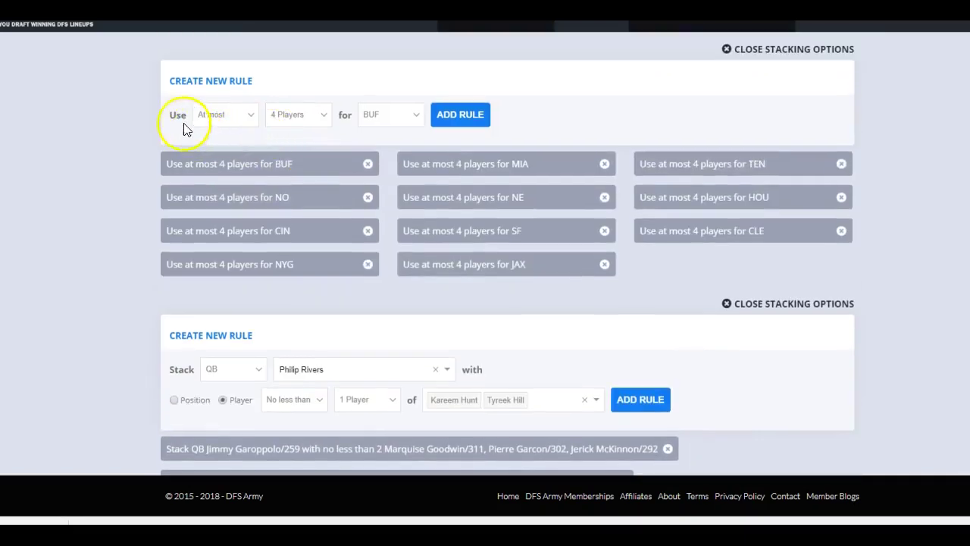
- Collapse the stacking options and filter the player table to DST only
click(792, 52)
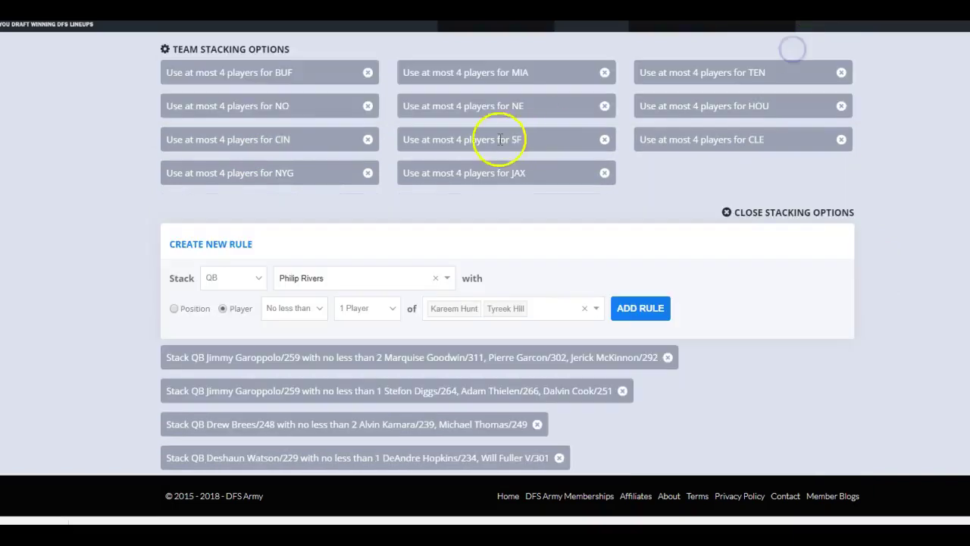
scroll(395, 144, up, 3)
click(261, 131)
scroll(99, 145, down, 10)
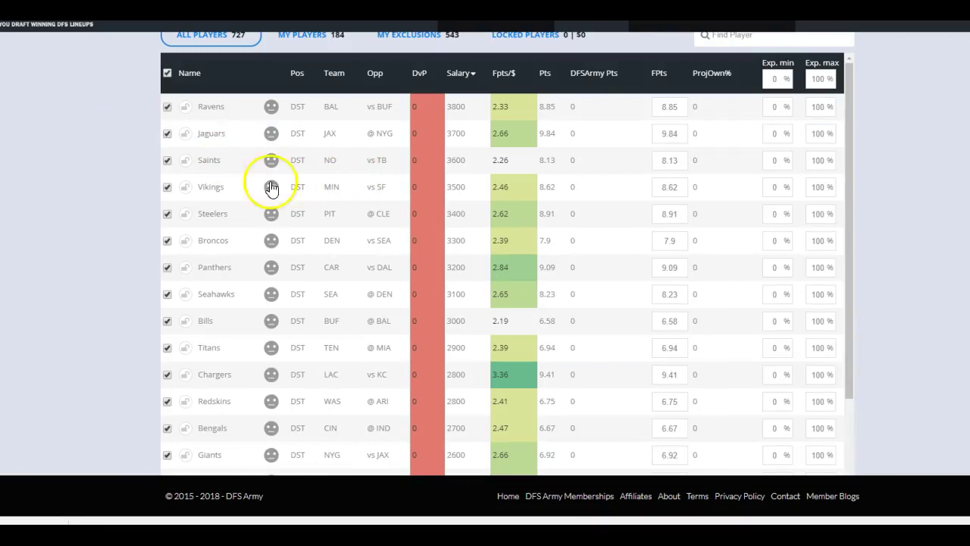
scroll(217, 184, up, 1)
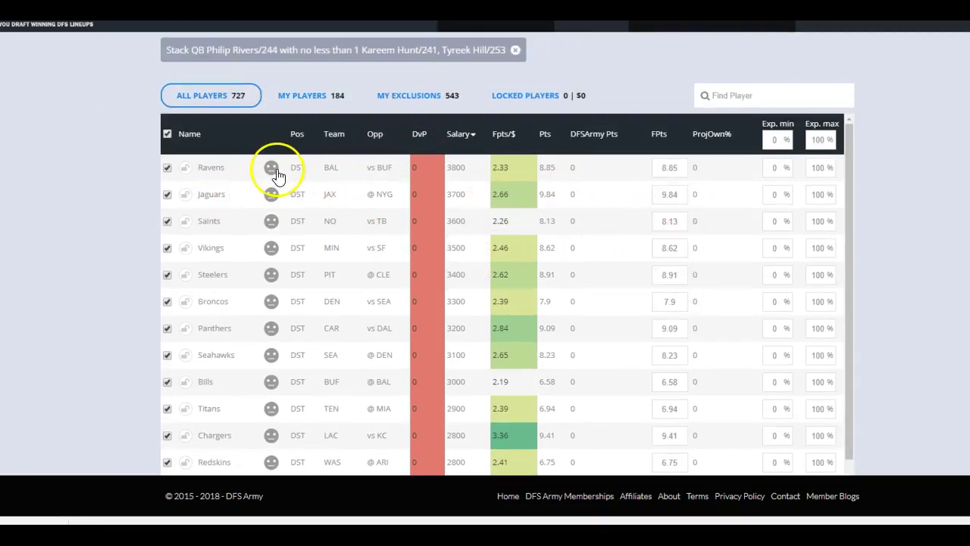
- Exclude the Ravens defense and check the My Exclusions list
mouse_move(271, 167)
click(370, 203)
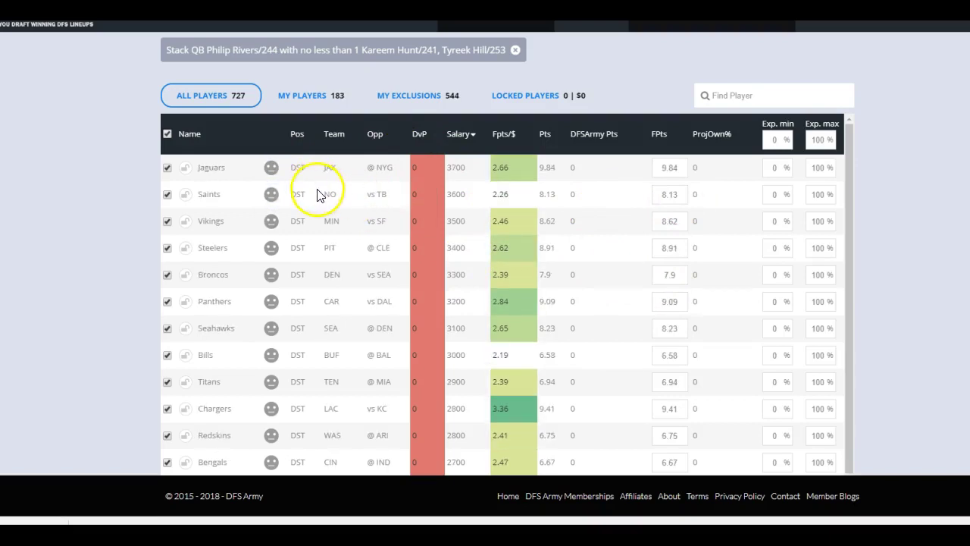
scroll(461, 210, up, 5)
scroll(627, 231, up, 2)
scroll(649, 241, down, 7)
scroll(541, 315, up, 2)
click(413, 267)
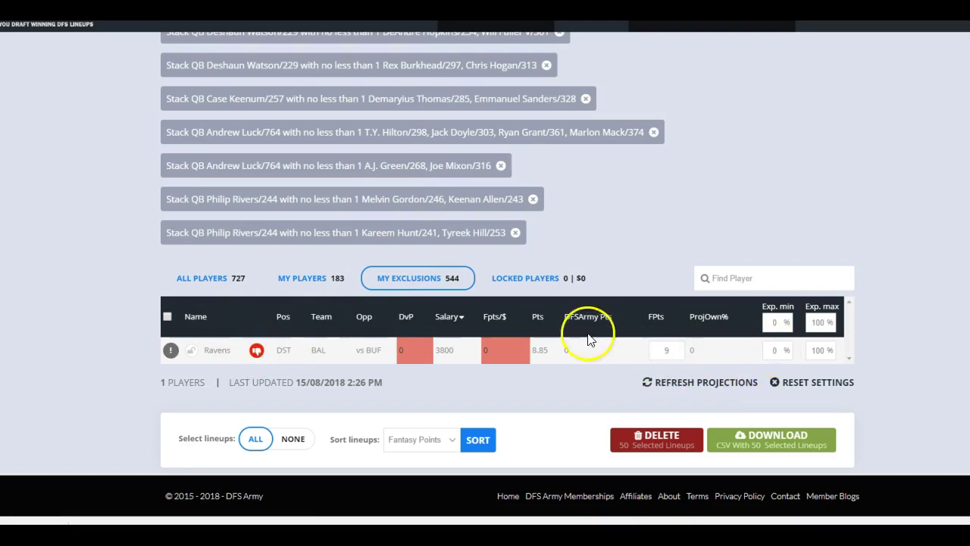
- Restore the Ravens, cap them at 30% with 10.5 points, and project the Saints at 10
click(574, 351)
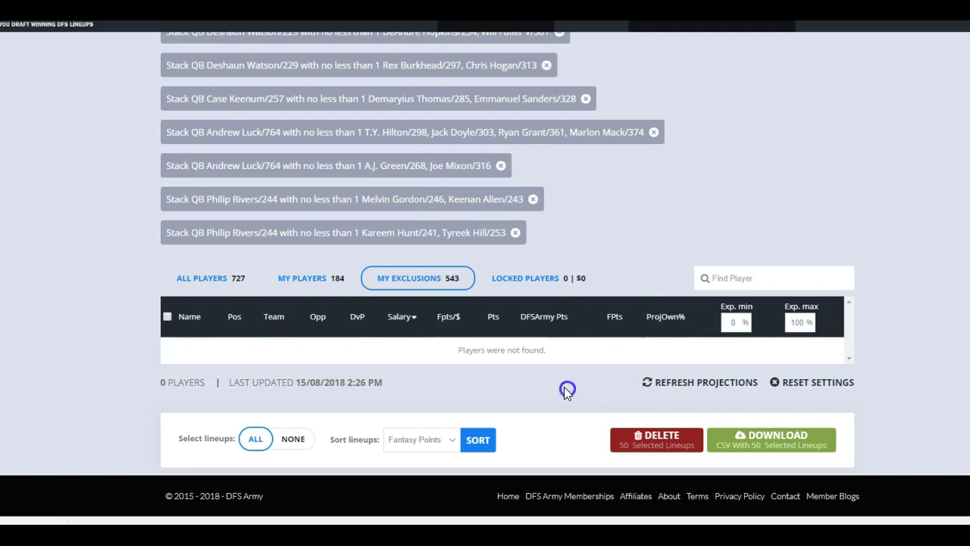
click(225, 277)
scroll(169, 281, down, 3)
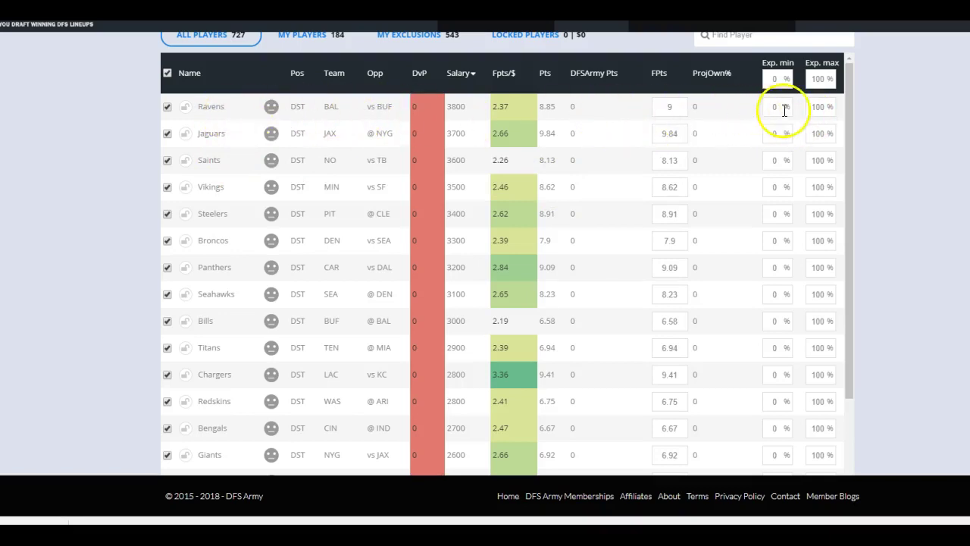
double_click(818, 108)
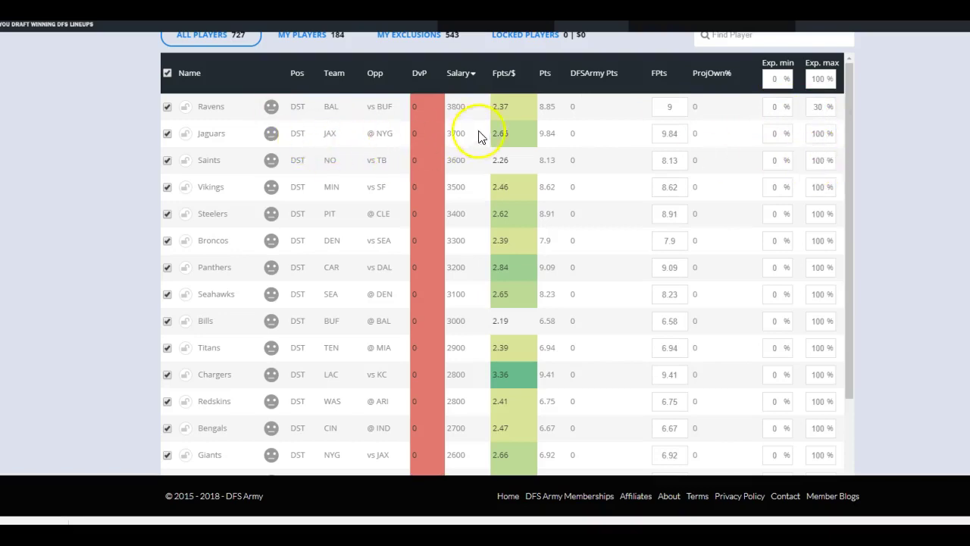
double_click(672, 108)
text(10)
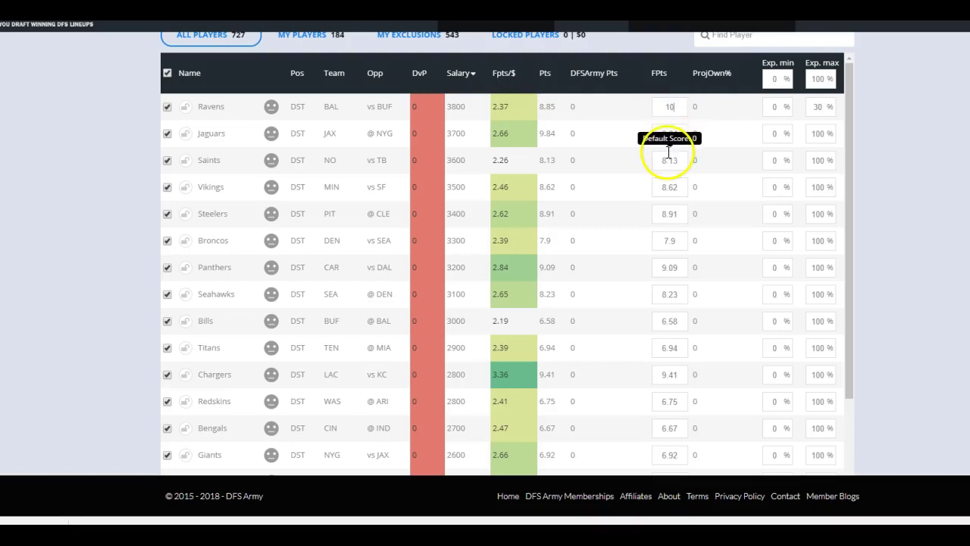
text(.5)
click(91, 186)
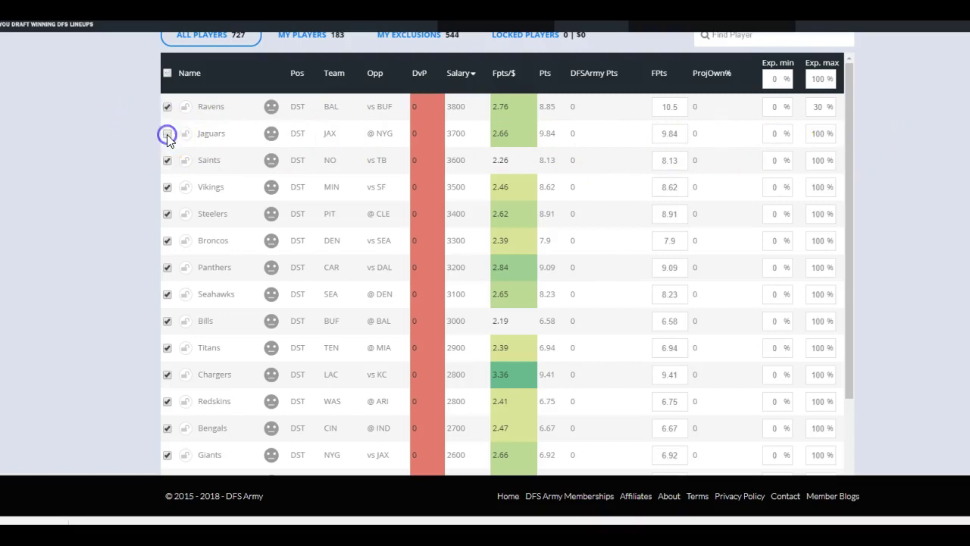
double_click(673, 160)
text(10)
click(288, 109)
- Exclude the Vikings, Seahawks, Titans, Cardinals, Chiefs, Texans and Buccaneers defenses
click(137, 191)
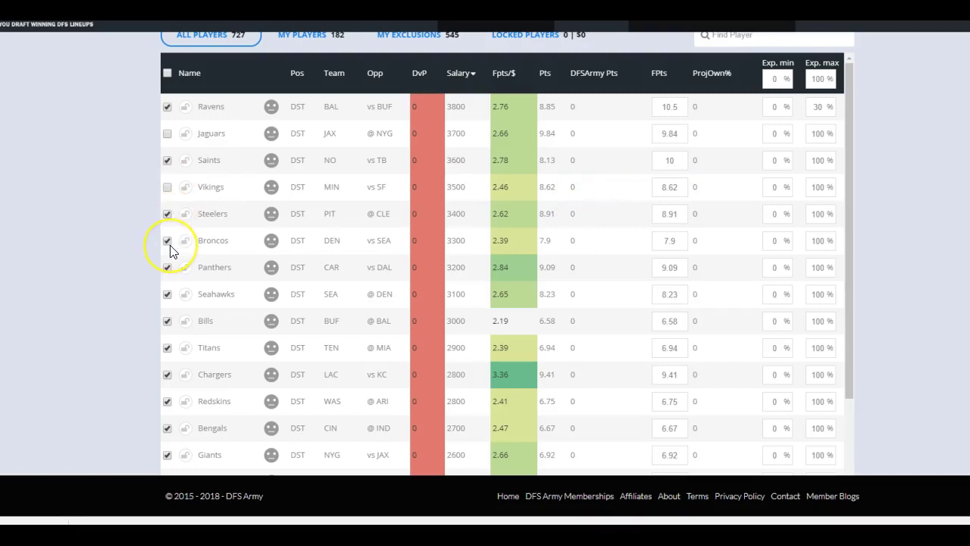
click(167, 295)
scroll(175, 324, down, 1)
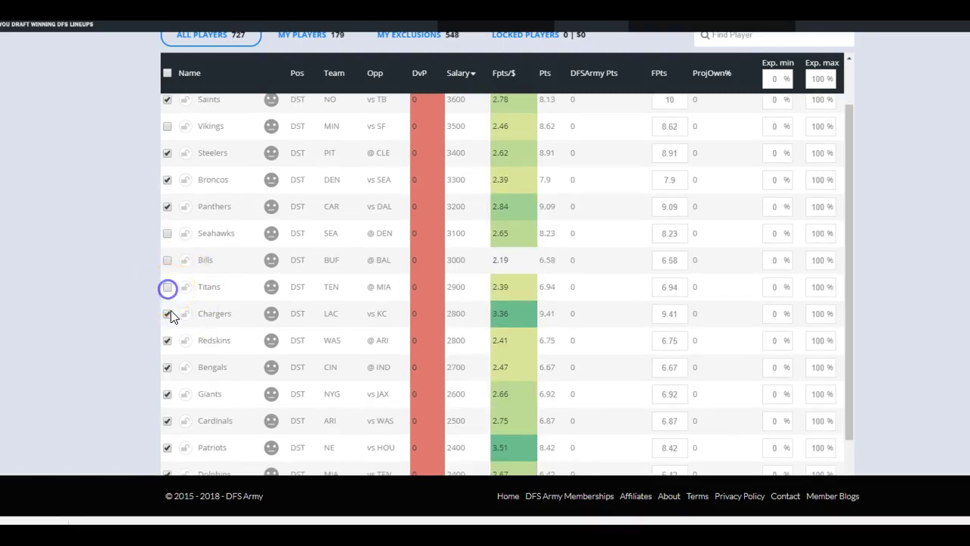
click(166, 316)
scroll(168, 334, down, 2)
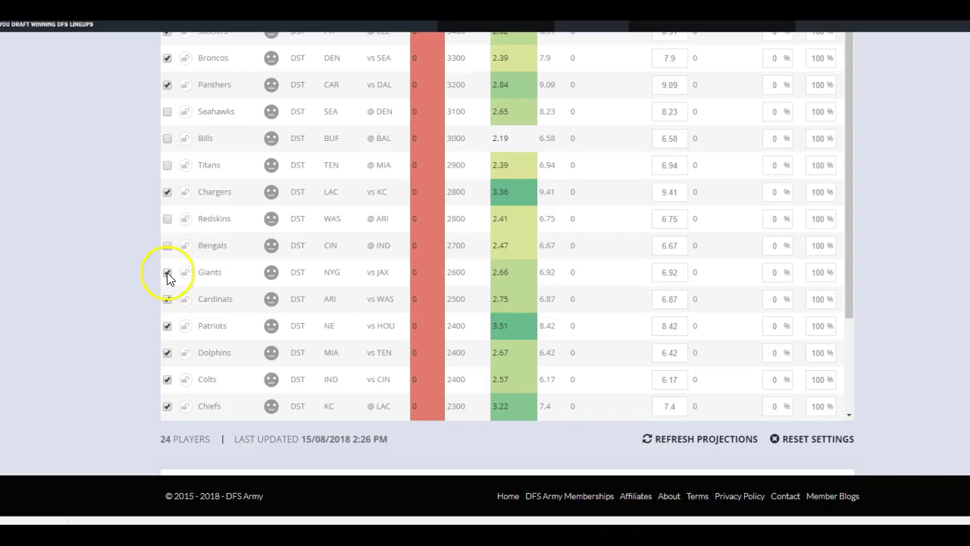
click(167, 299)
scroll(170, 280, down, 1)
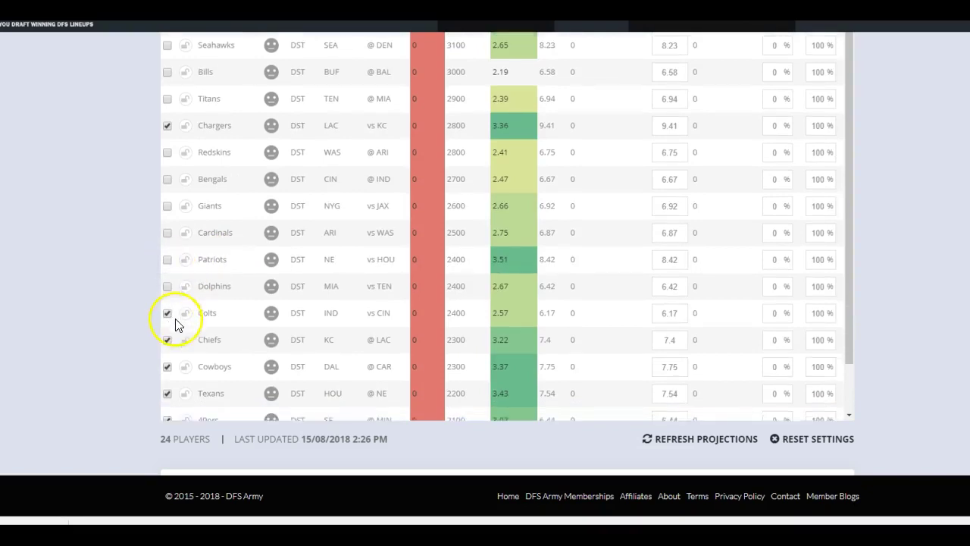
scroll(167, 322, down, 1)
click(168, 274)
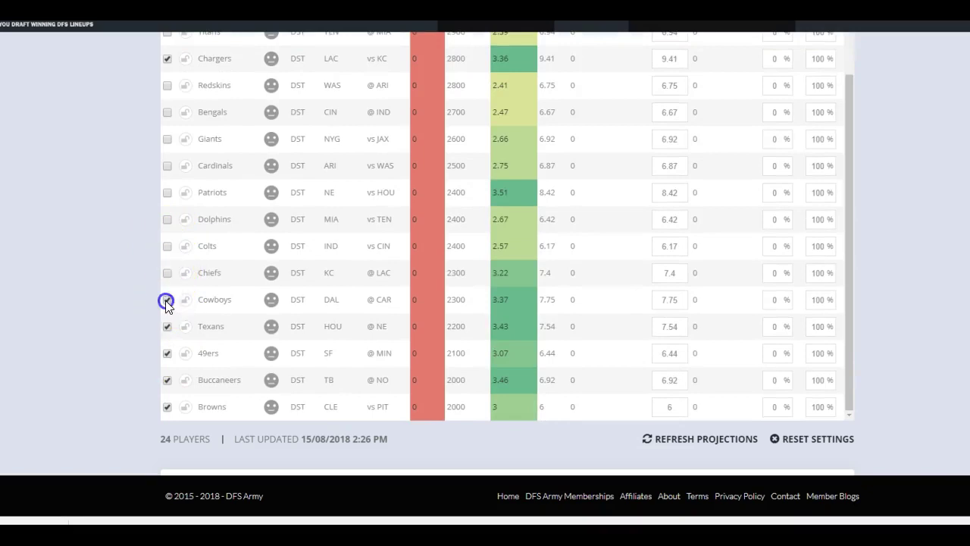
click(166, 326)
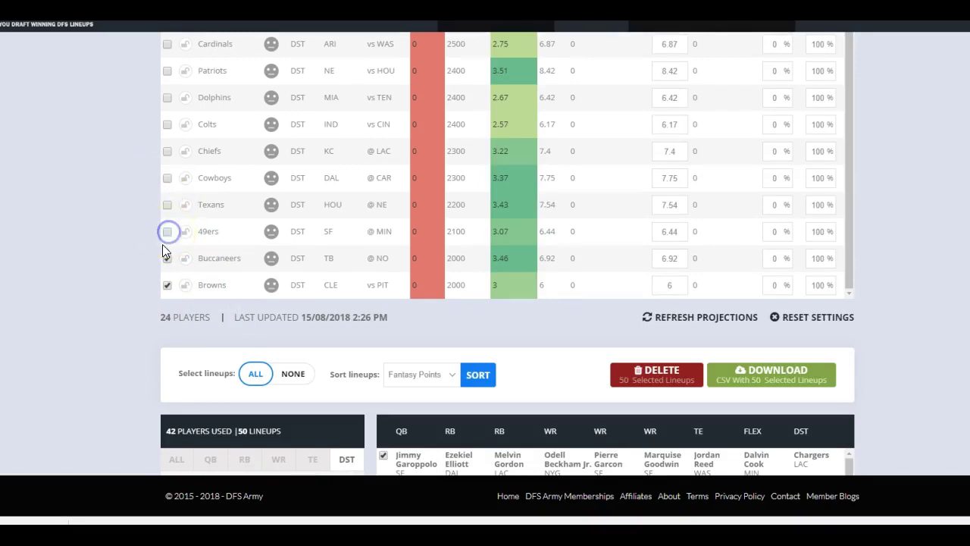
click(167, 260)
scroll(296, 255, up, 3)
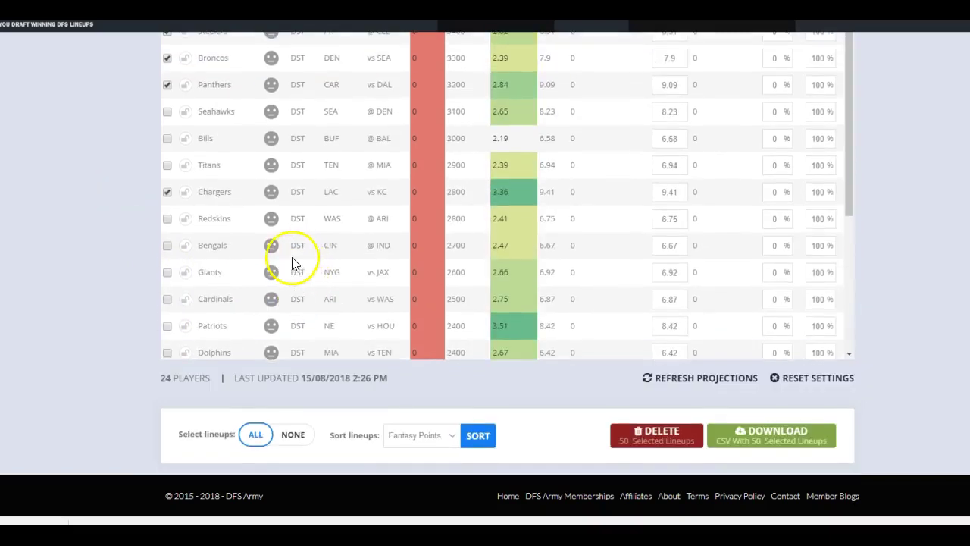
scroll(289, 257, up, 5)
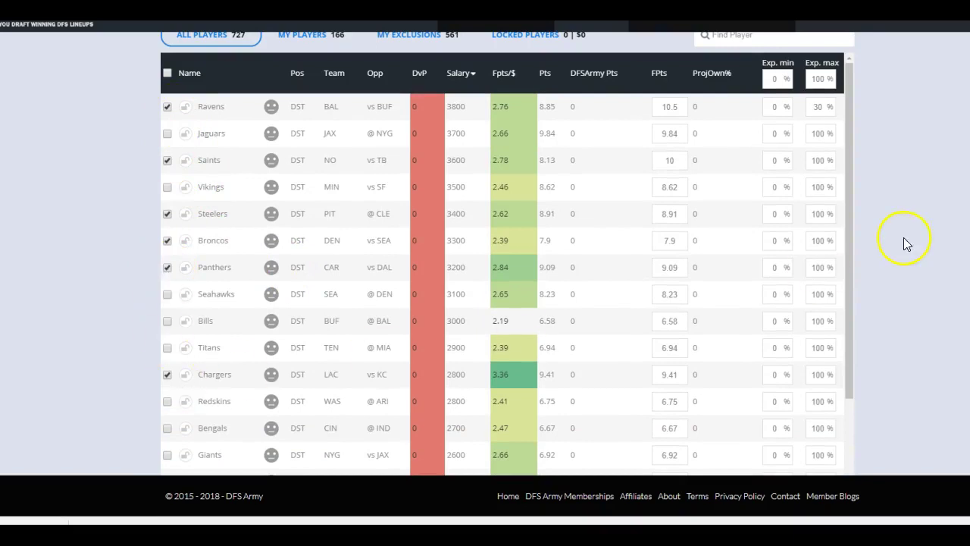
scroll(966, 235, up, 1)
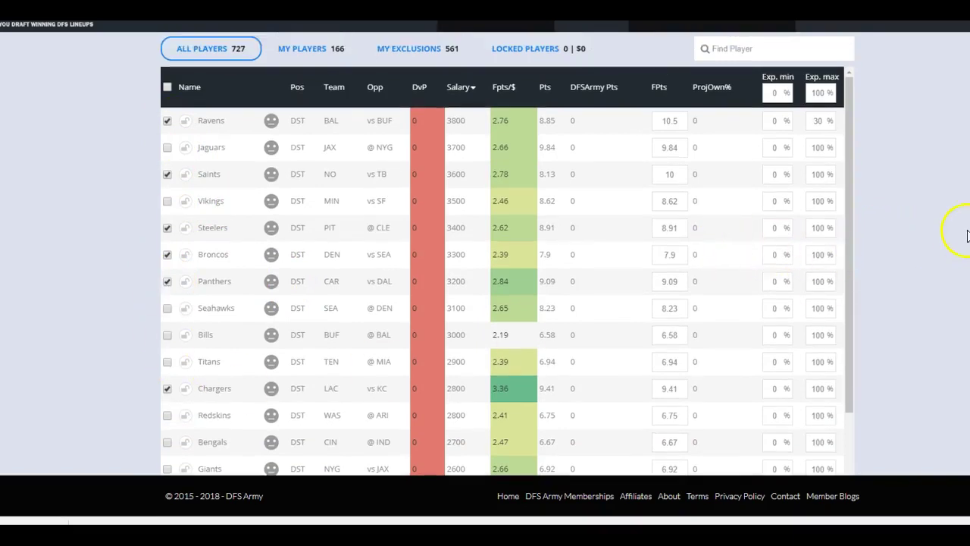
- View defense exposure and abort the running lineup build
scroll(966, 235, up, 10)
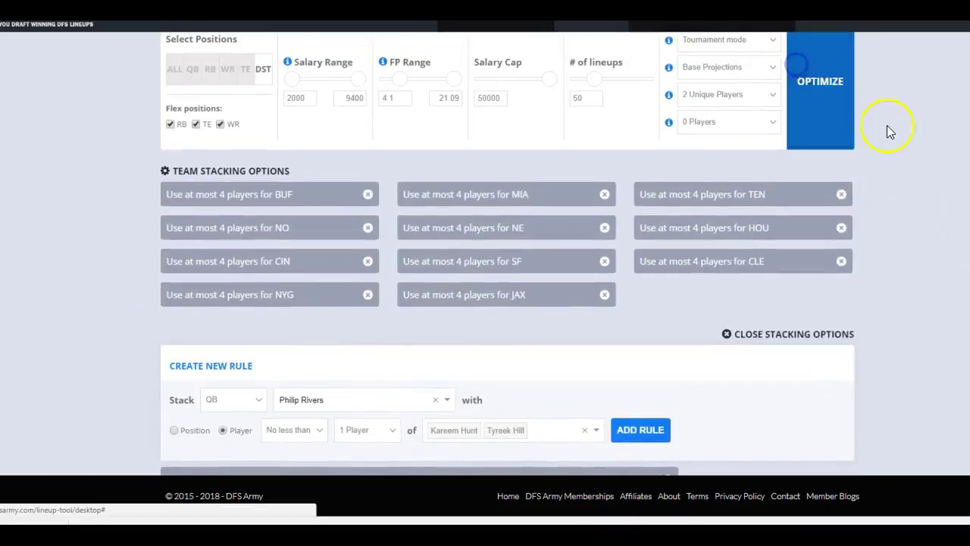
scroll(903, 178, down, 15)
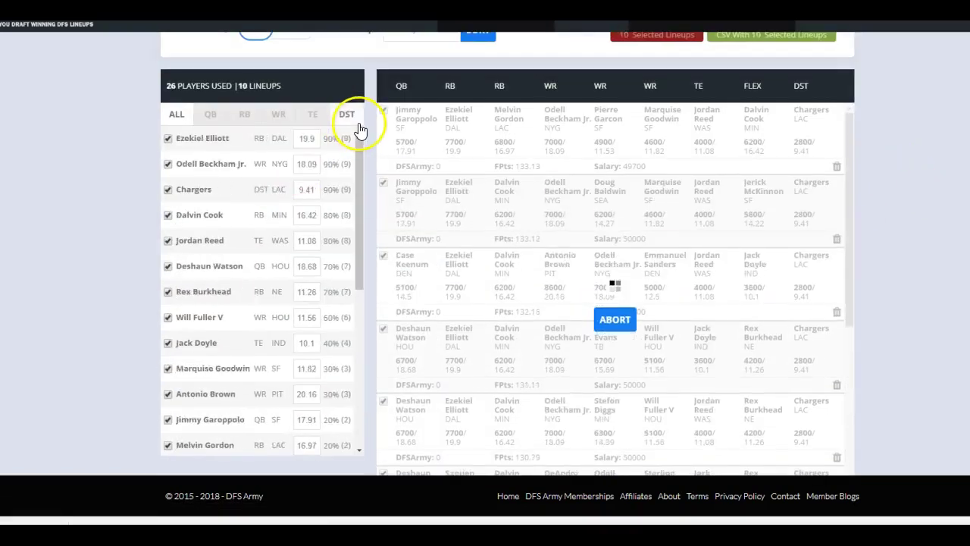
click(358, 125)
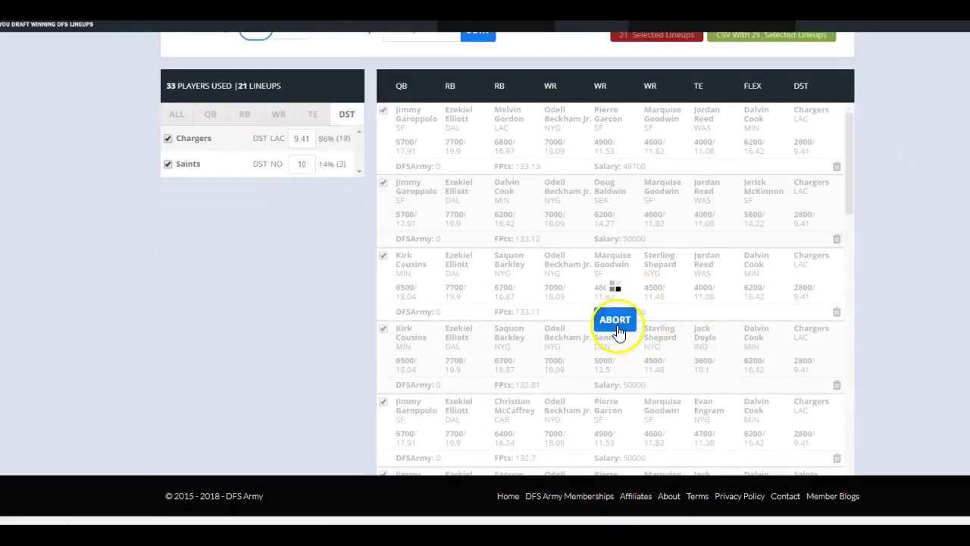
click(615, 321)
- Set the Chargers defense to 8 projected points and 15% maximum exposure
scroll(732, 304, up, 10)
scroll(613, 244, up, 1)
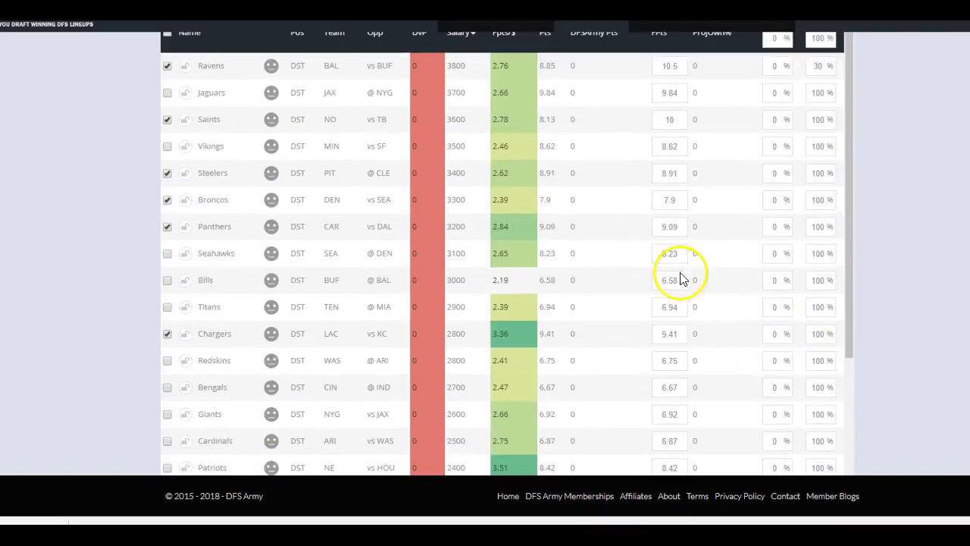
click(681, 334)
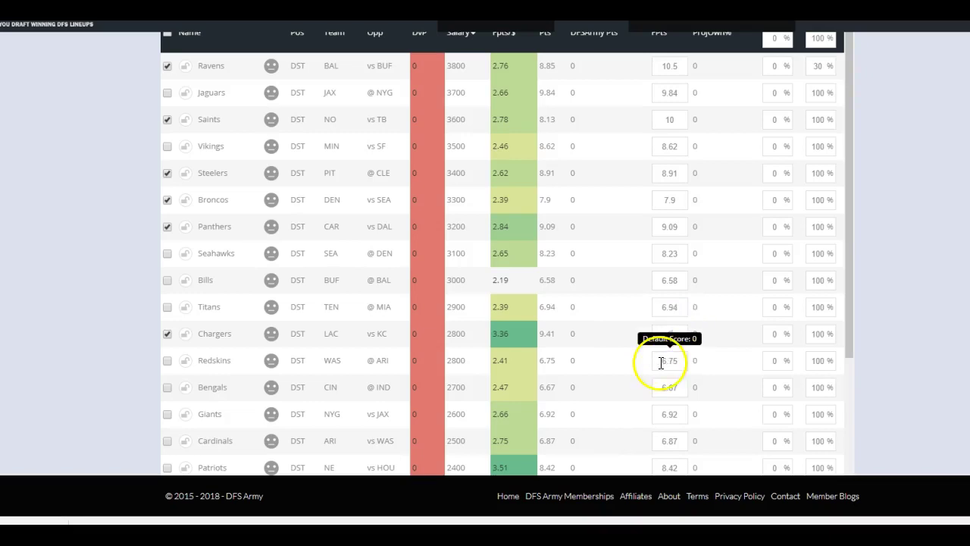
click(817, 334)
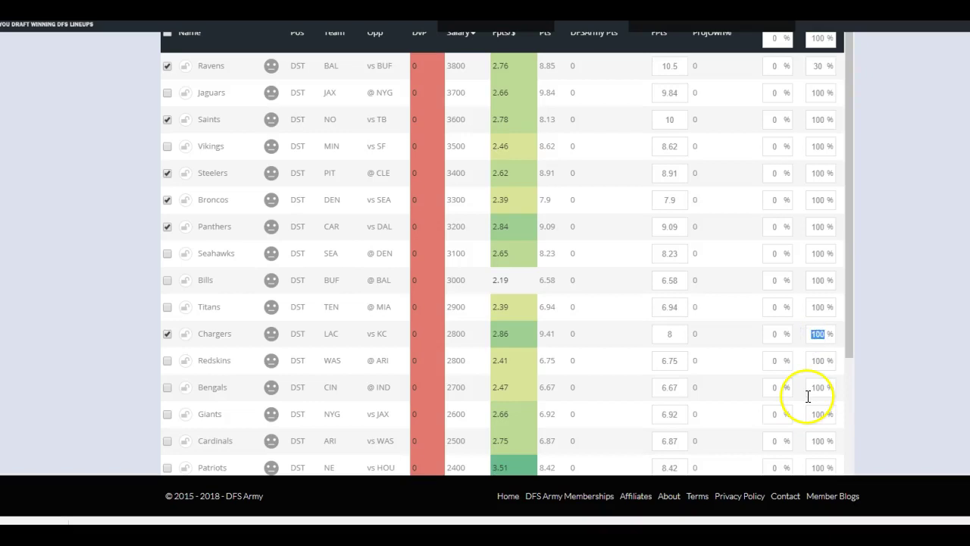
text(15)
scroll(887, 334, up, 15)
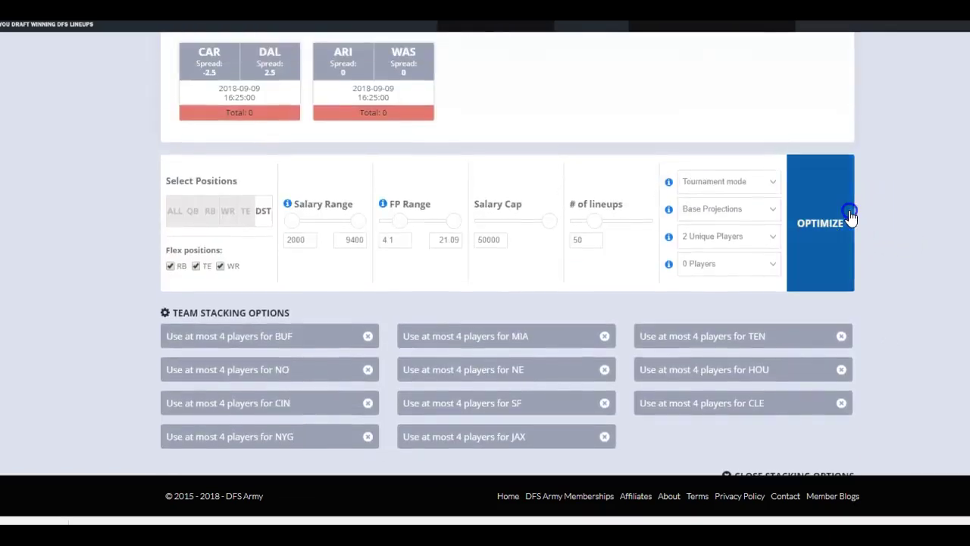
- Rebuild the 50 lineups and review defense exposure (Saints 44%, Ravens 28%)
click(850, 217)
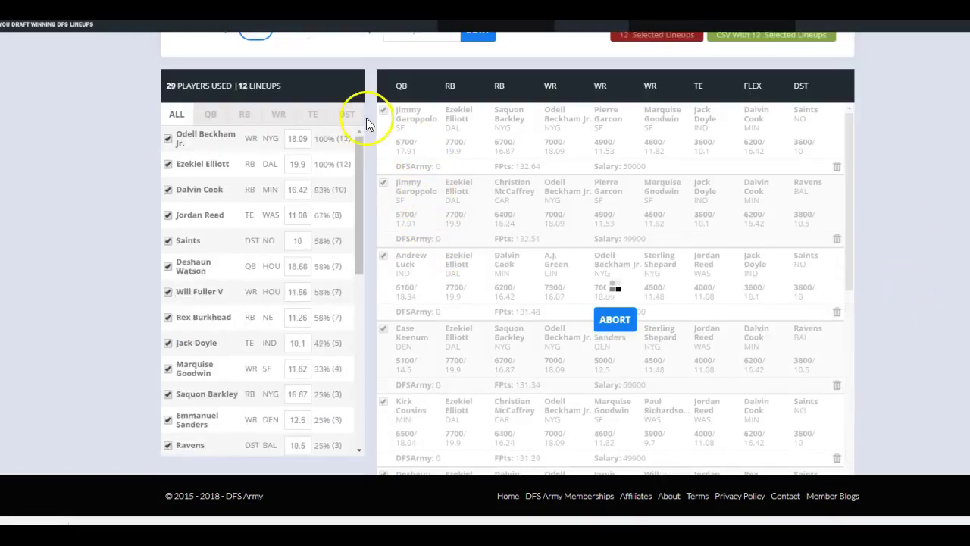
click(345, 113)
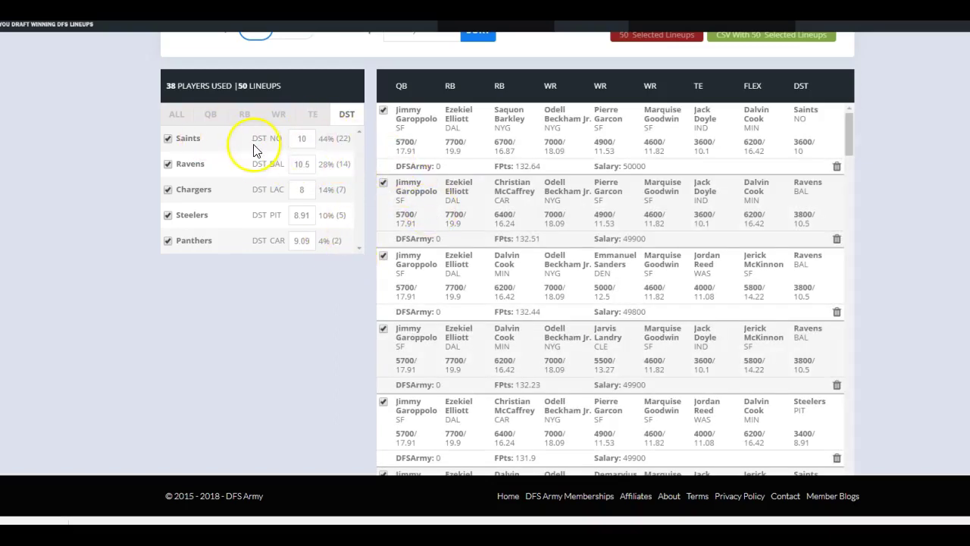
scroll(901, 271, up, 10)
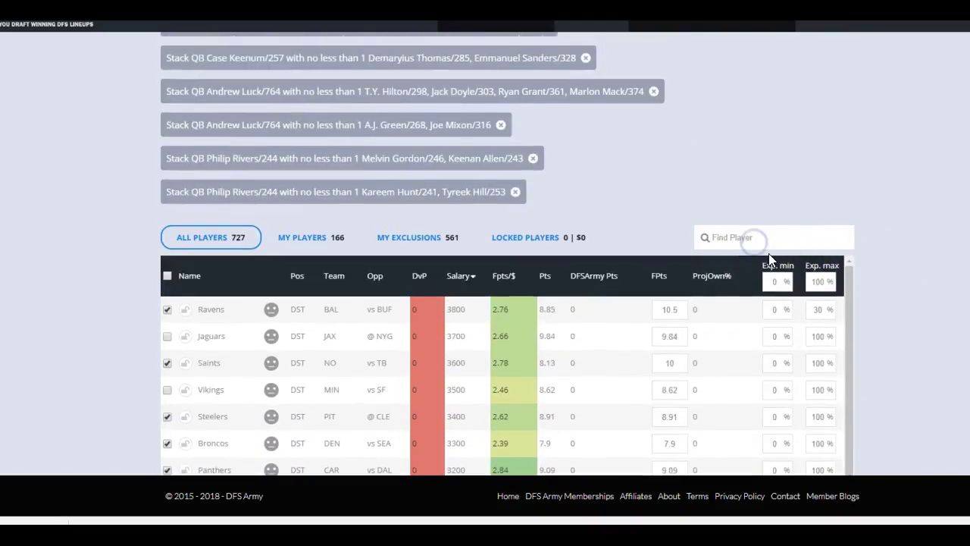
- Cap the Saints at 20% exposure, rebuild the lineups, and review defense exposure
text(sai)
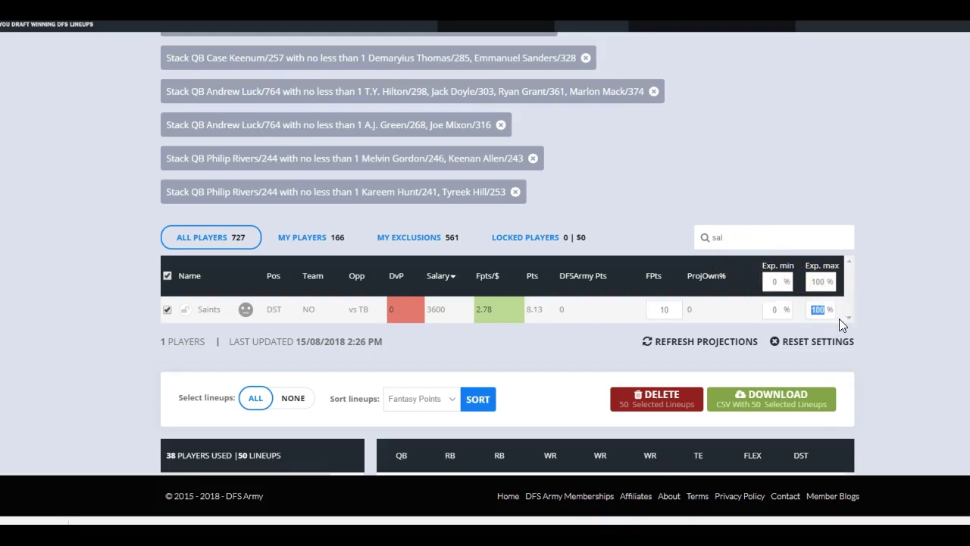
text(20)
click(861, 320)
scroll(886, 314, up, 7)
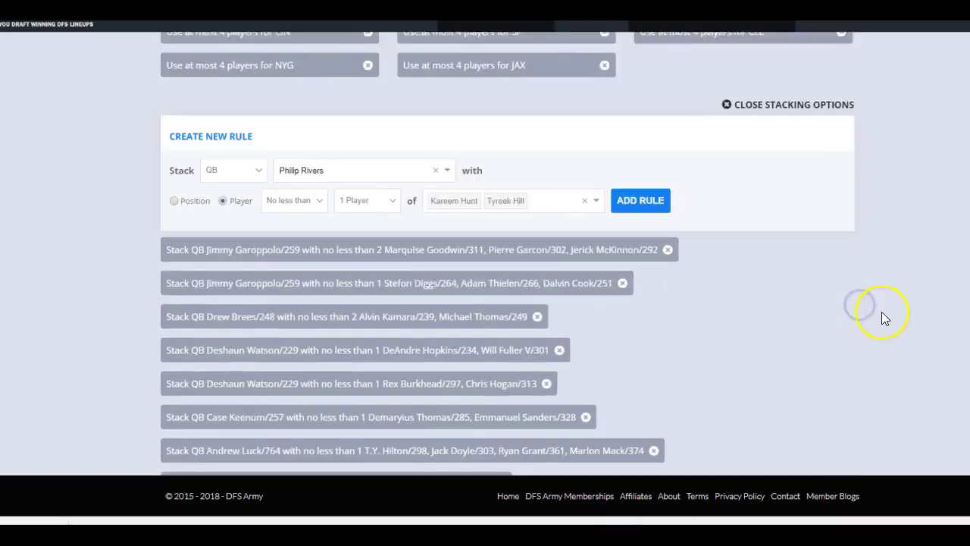
click(842, 60)
scroll(903, 136, down, 1)
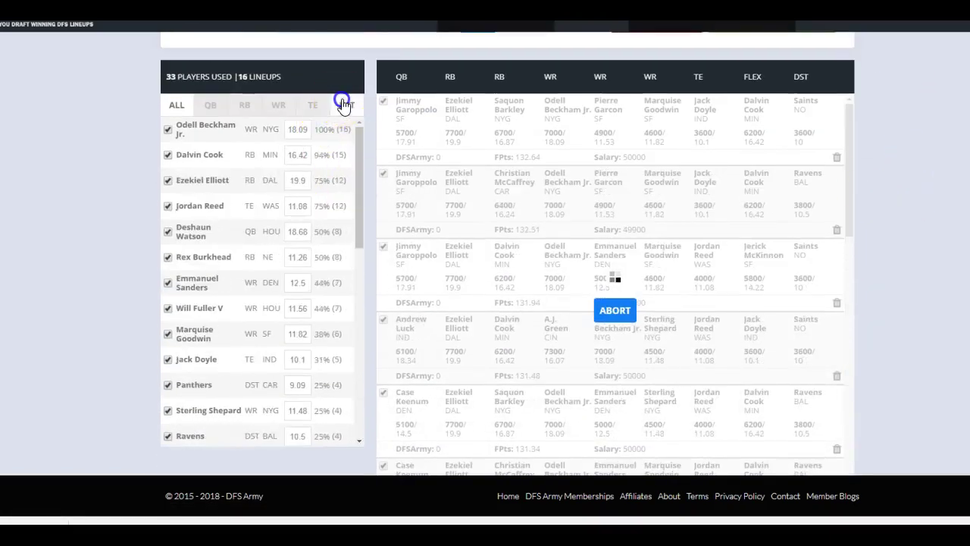
click(345, 105)
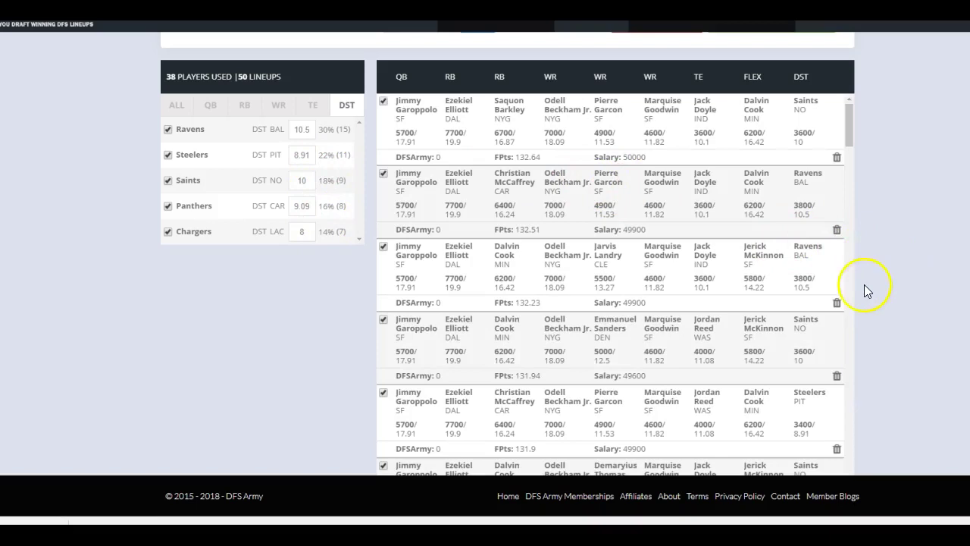
- Find the Steelers and set their maximum exposure to 10%
scroll(868, 291, up, 10)
scroll(871, 293, down, 5)
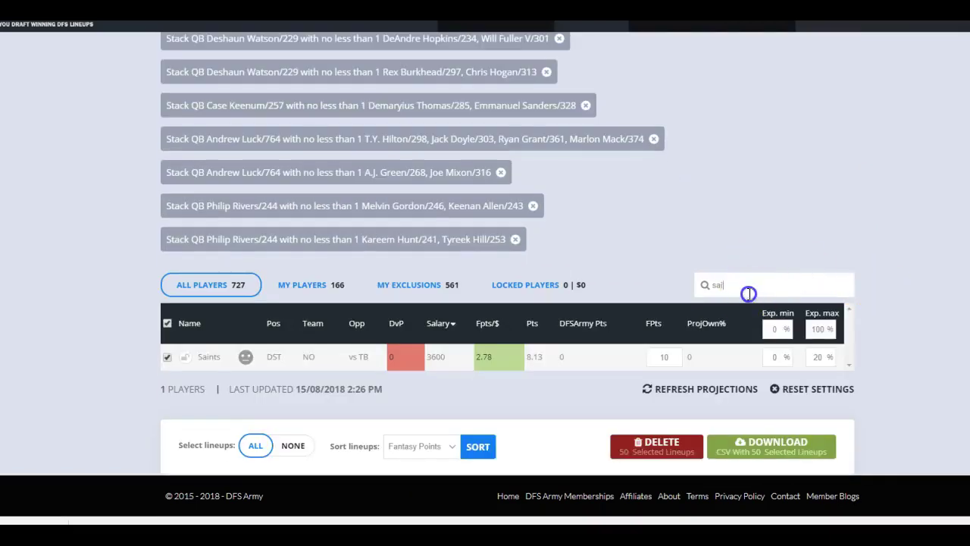
key(BackSpace)
key(BackSpace)
key(BackSpace)
text(stee)
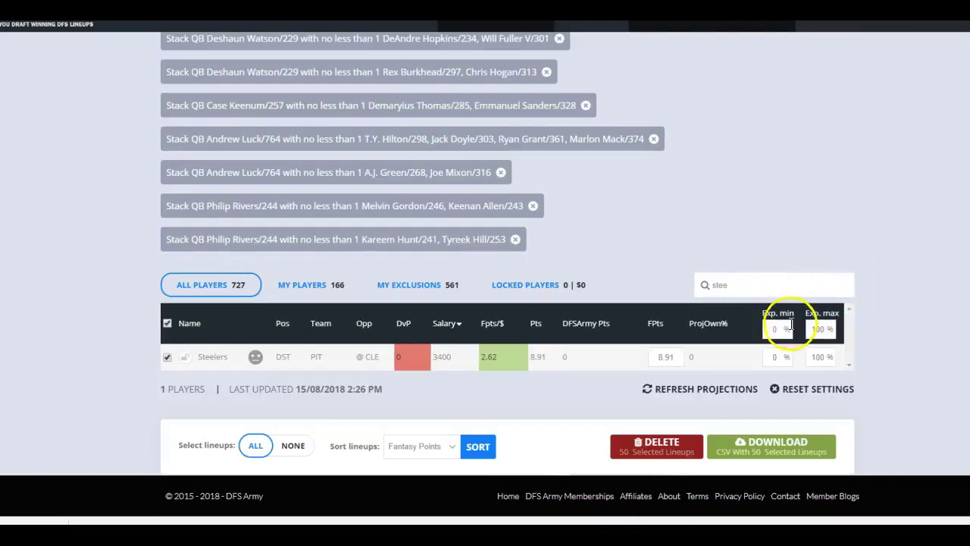
click(819, 356)
text(10)
scroll(926, 288, up, 6)
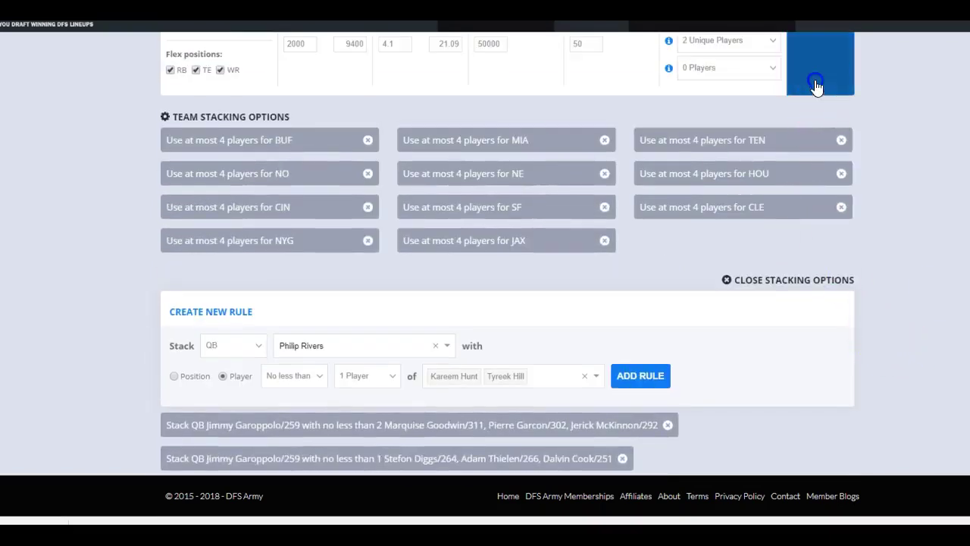
- Rebuild 50 lineups and review tight-end usage: Jordan Reed 56%, Jack Doyle 44%
scroll(817, 86, down, 3)
click(788, 46)
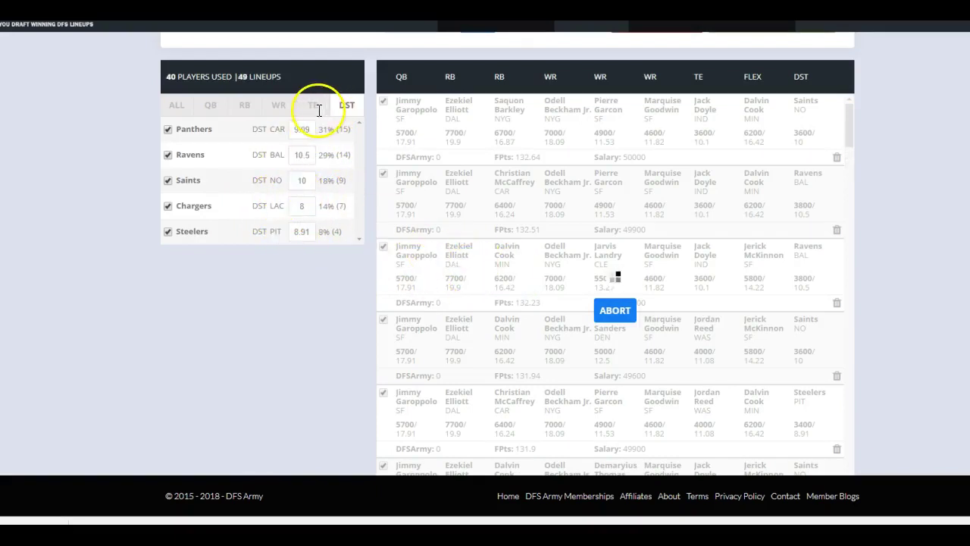
click(311, 112)
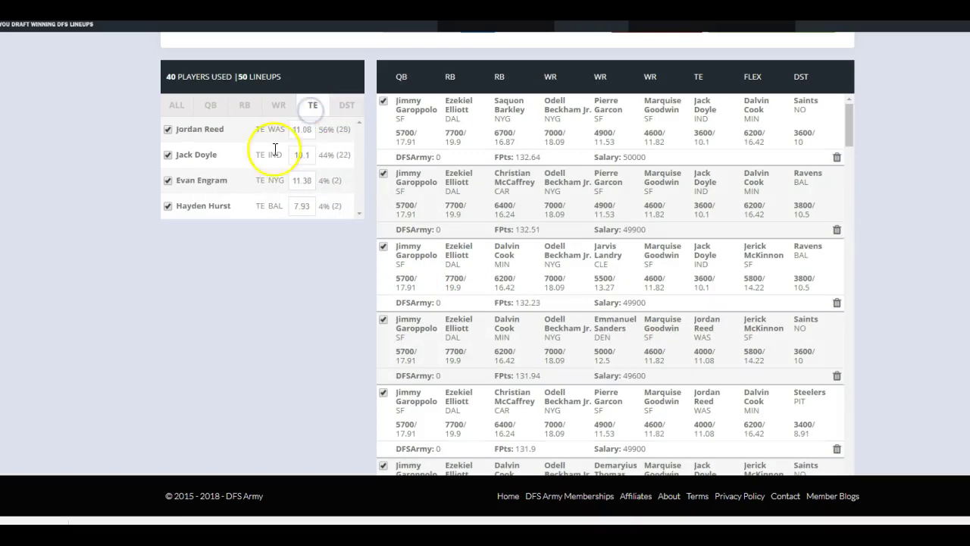
click(349, 105)
click(315, 107)
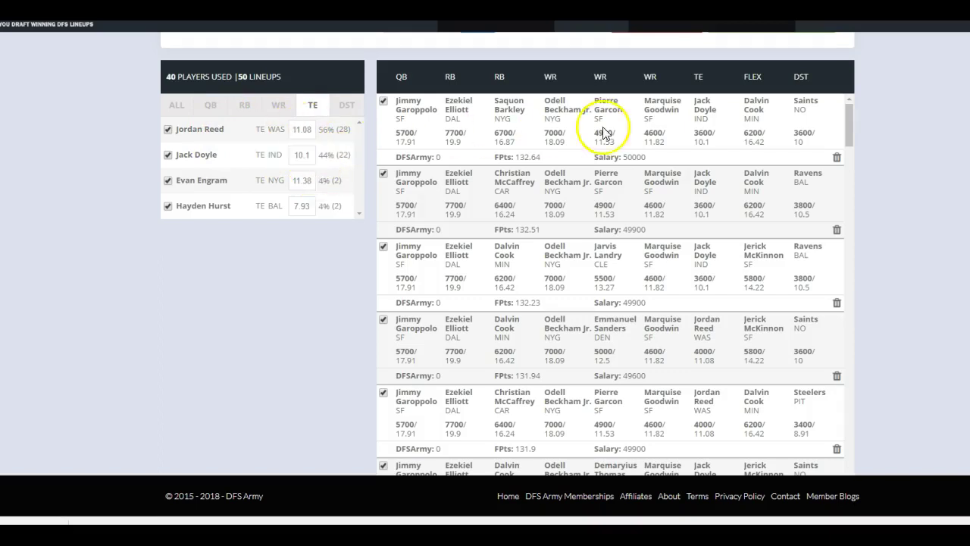
scroll(834, 242, up, 8)
scroll(745, 257, up, 6)
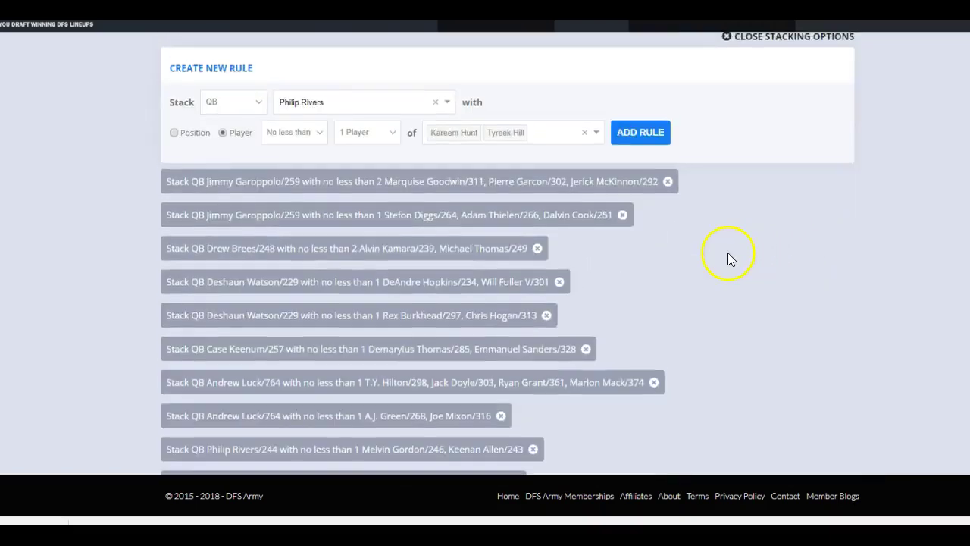
- Filter the pool to tight ends and keep RB, TE and WR eligible for flex
scroll(286, 261, up, 3)
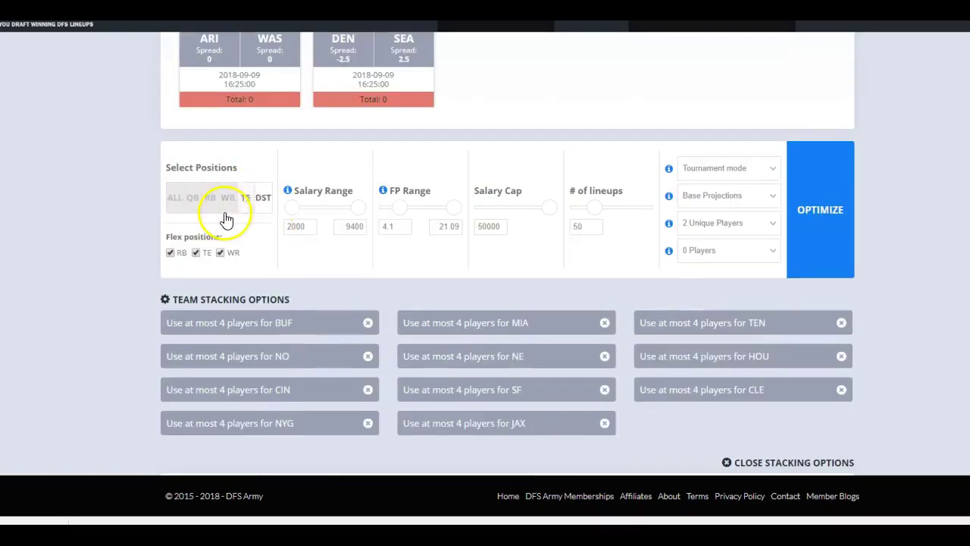
click(245, 199)
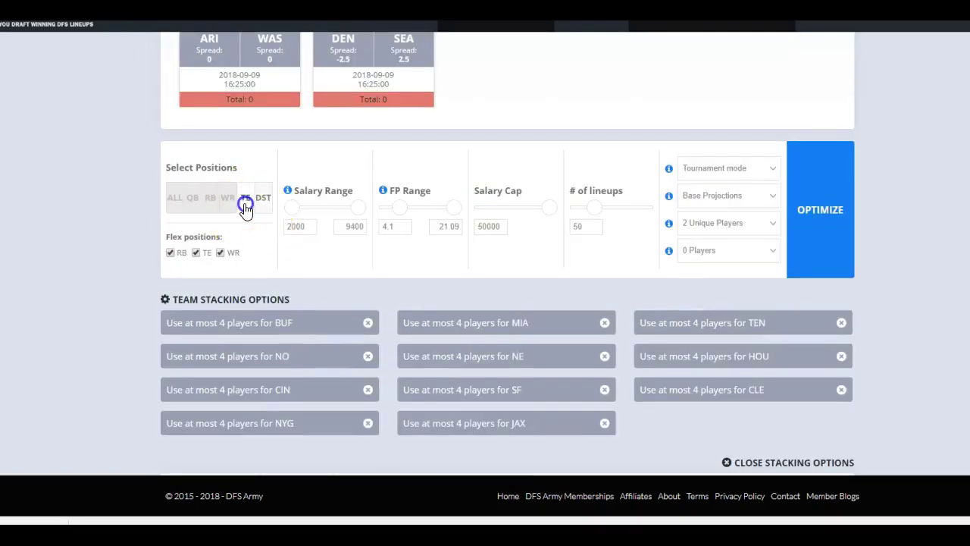
click(221, 253)
click(170, 252)
click(221, 253)
click(170, 253)
scroll(173, 195, down, 10)
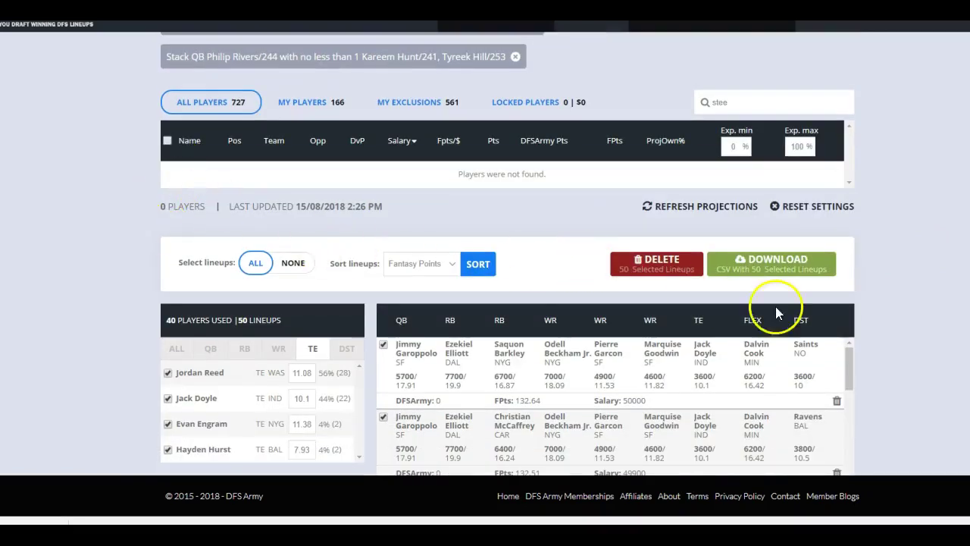
- Cap Odell Beckham Jr. at 10% exposure, rebuild, and check wide receiver usage
double_click(720, 102)
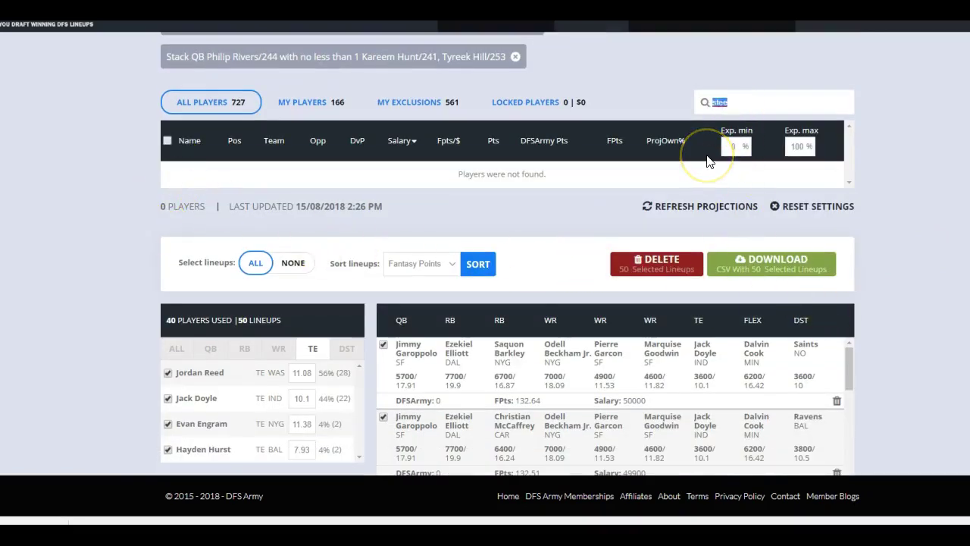
text(ode)
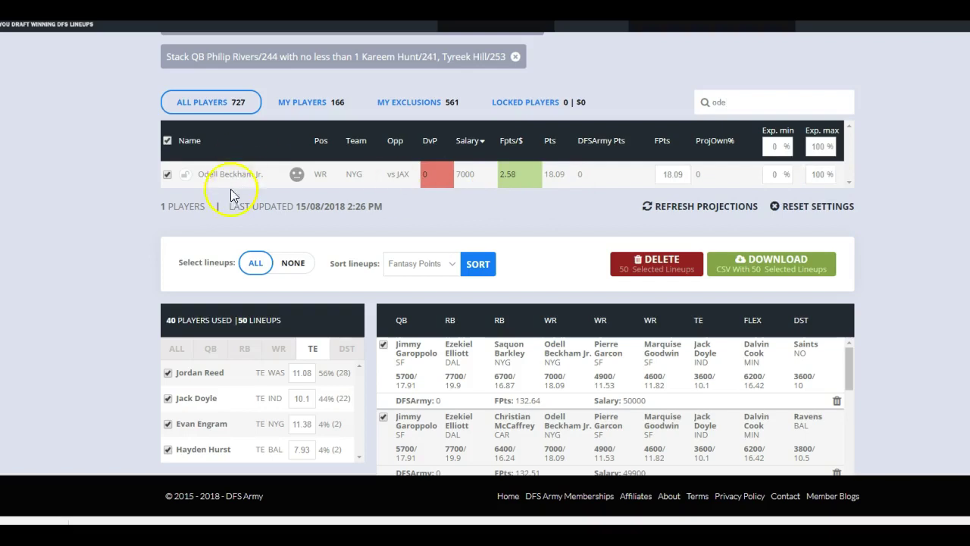
click(278, 348)
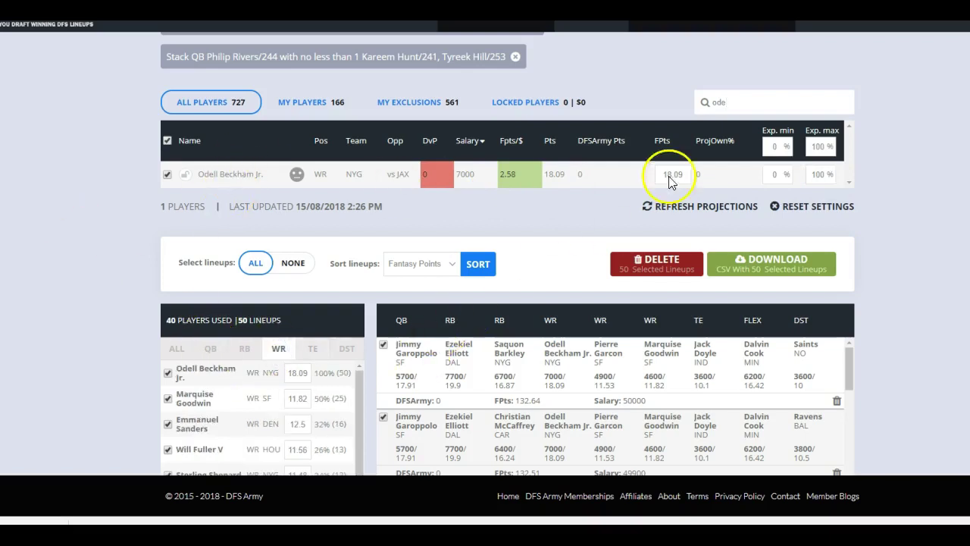
click(811, 174)
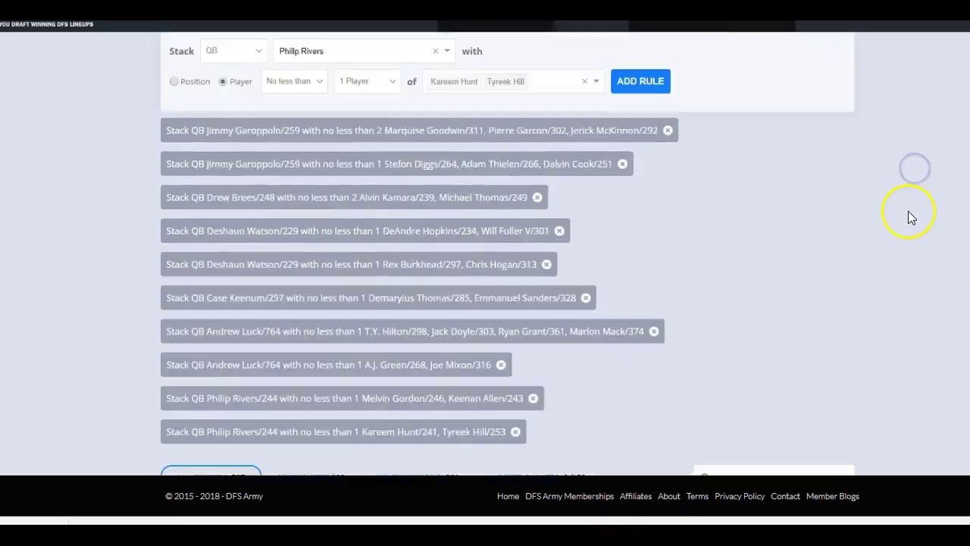
scroll(901, 217, up, 10)
click(840, 186)
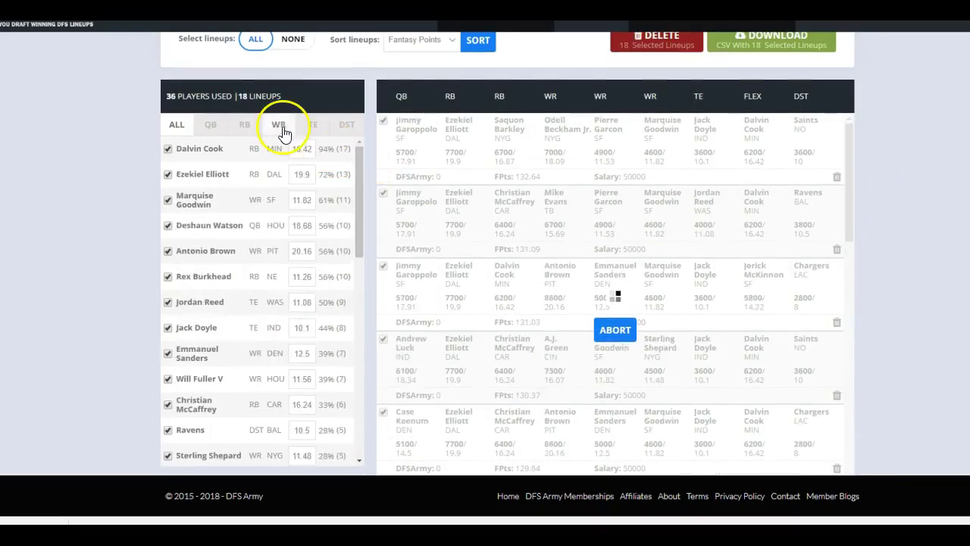
click(280, 127)
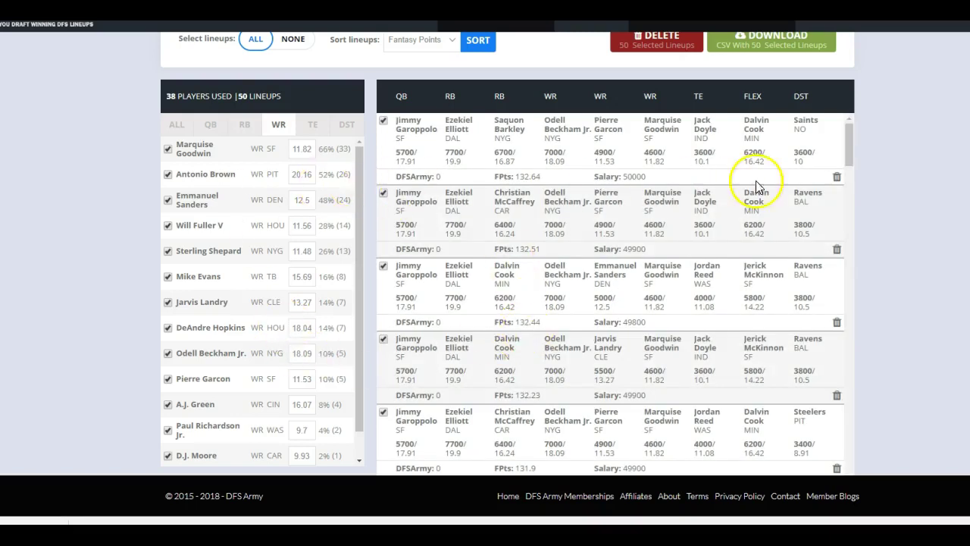
scroll(862, 201, up, 6)
scroll(796, 390, down, 2)
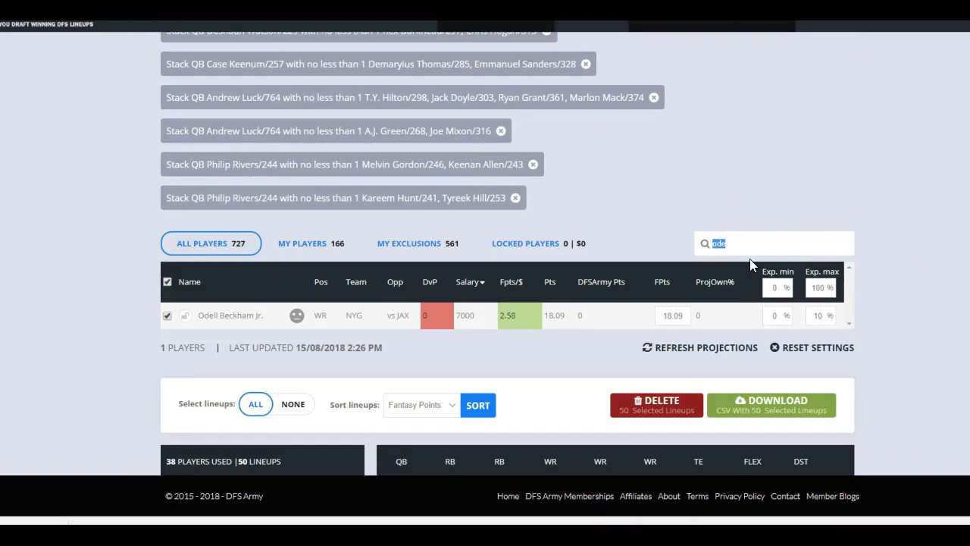
- Cap Antonio Brown at 15% exposure, rerun the optimizer, and view running back usage
text(brow)
double_click(810, 315)
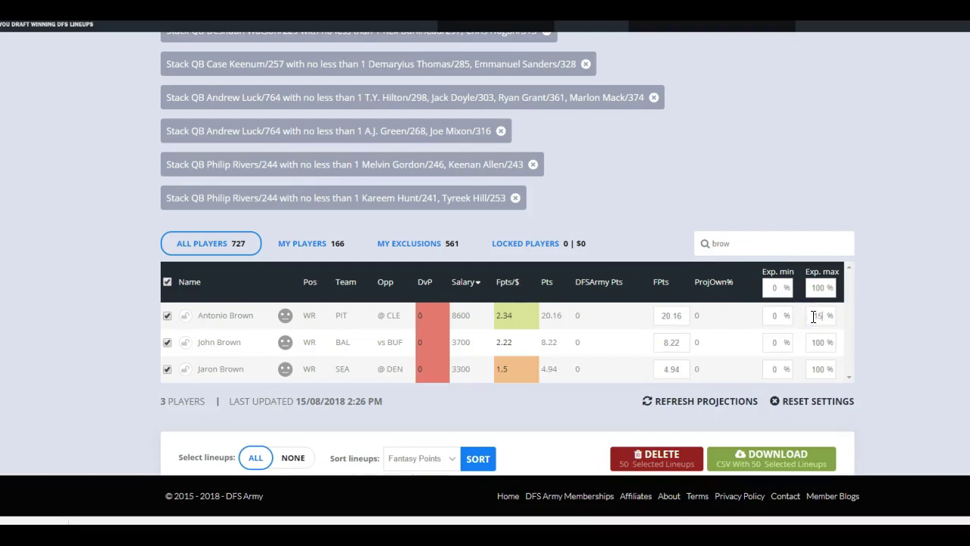
click(706, 282)
scroll(796, 212, up, 9)
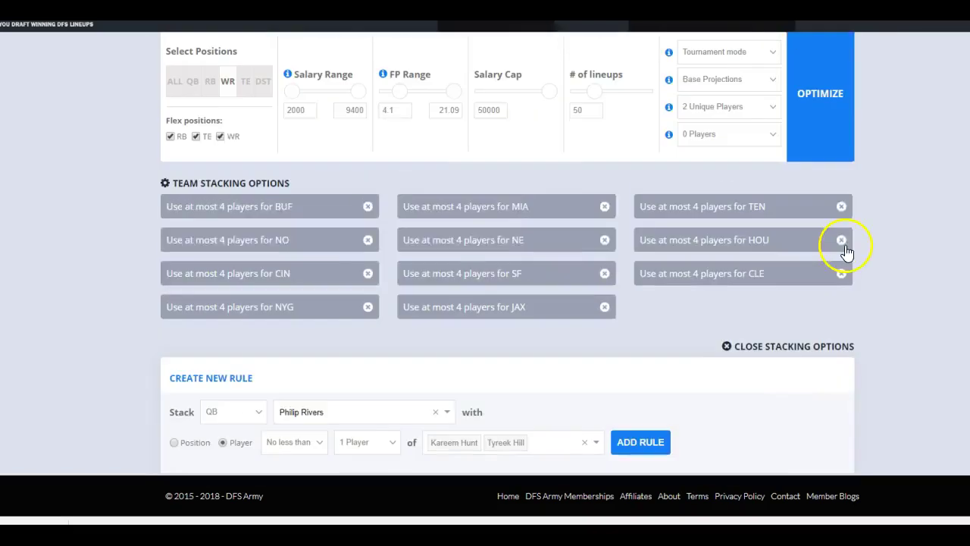
click(849, 143)
scroll(879, 160, down, 5)
scroll(893, 182, down, 10)
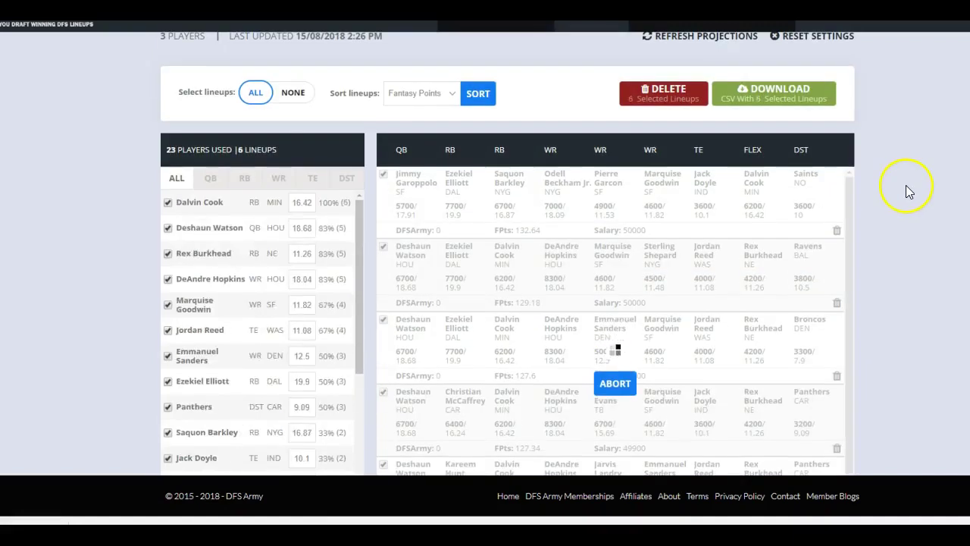
click(253, 184)
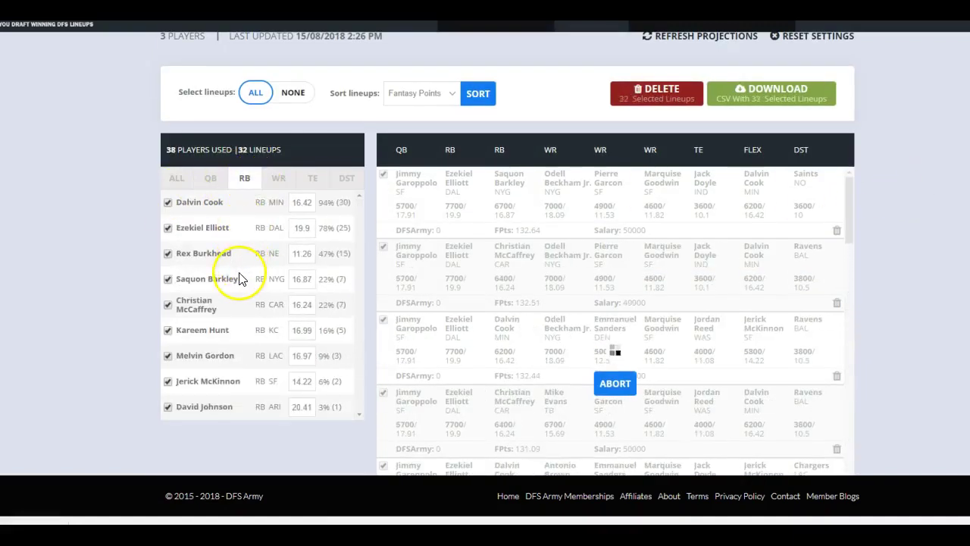
- Abort the run at 43 lineups and start a new player search
click(615, 385)
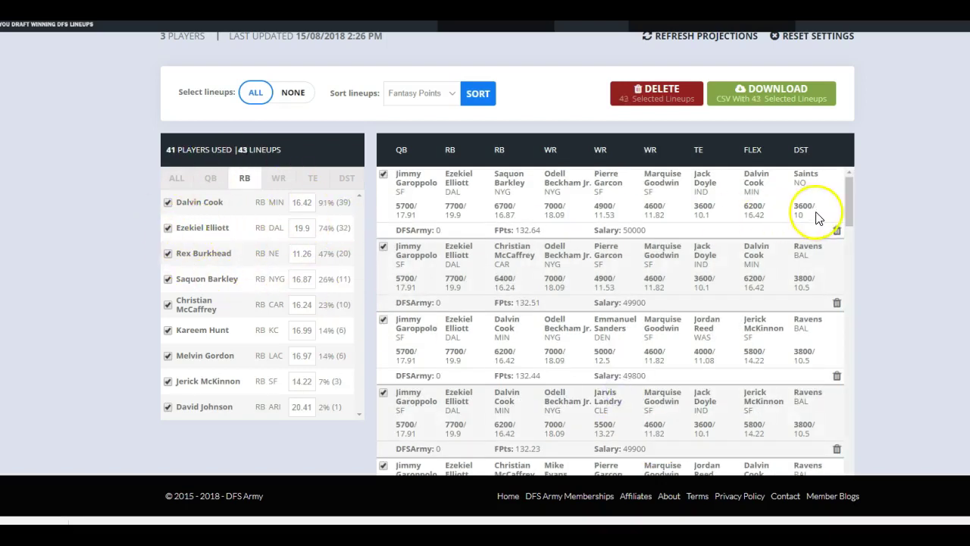
scroll(804, 228, up, 5)
click(750, 236)
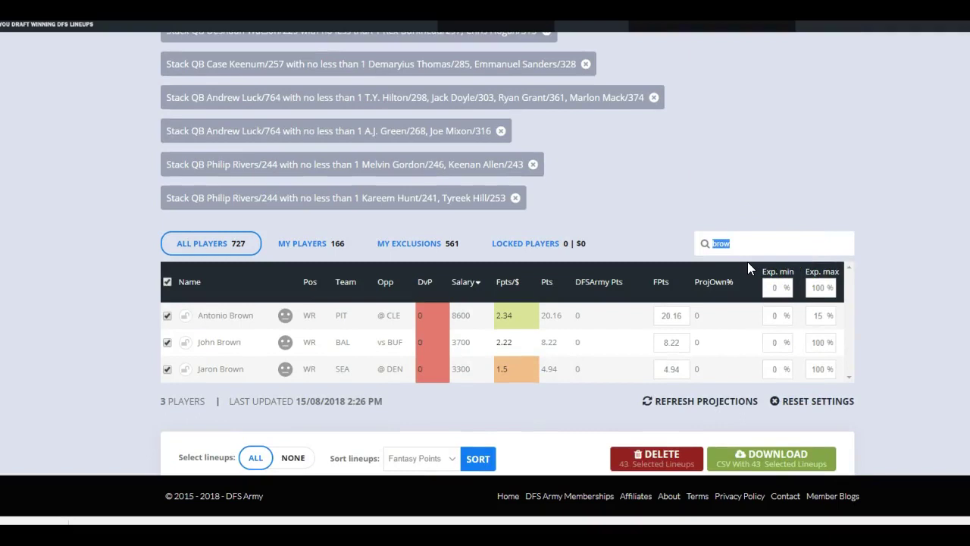
text(za)
key(BackSpace)
key(BackSpace)
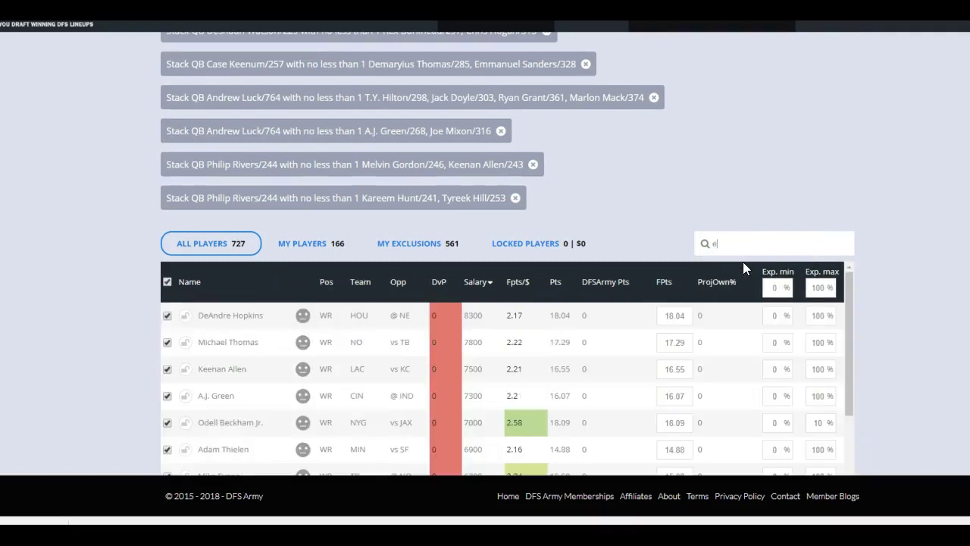
text(ez)
key(BackSpace)
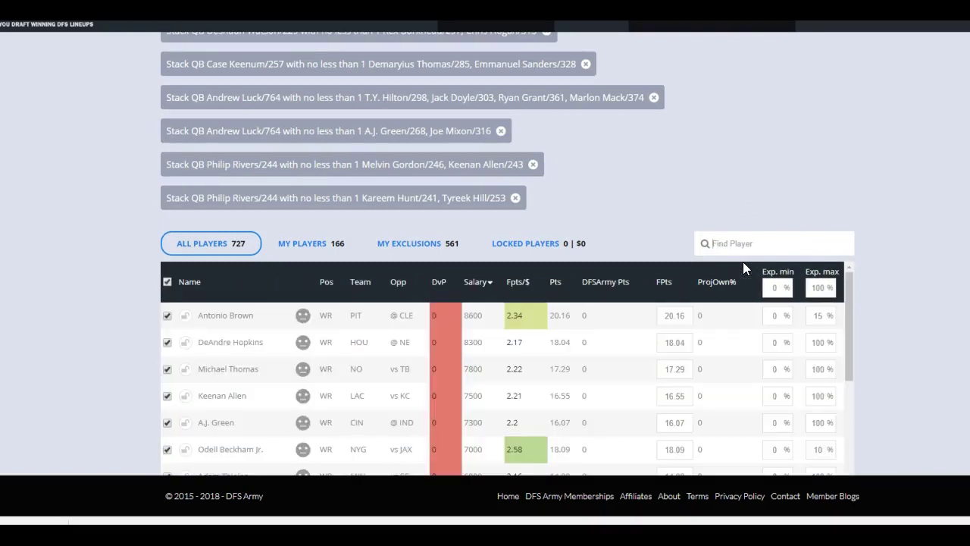
- Search 'ell', cap Ezekiel Elliott at 15% among running backs, then clear the search
text(ll)
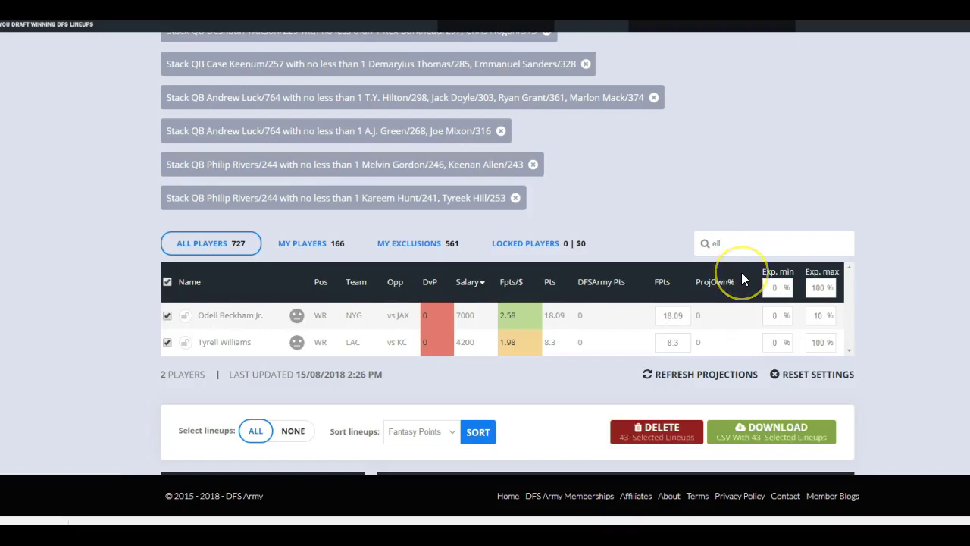
scroll(829, 265, up, 10)
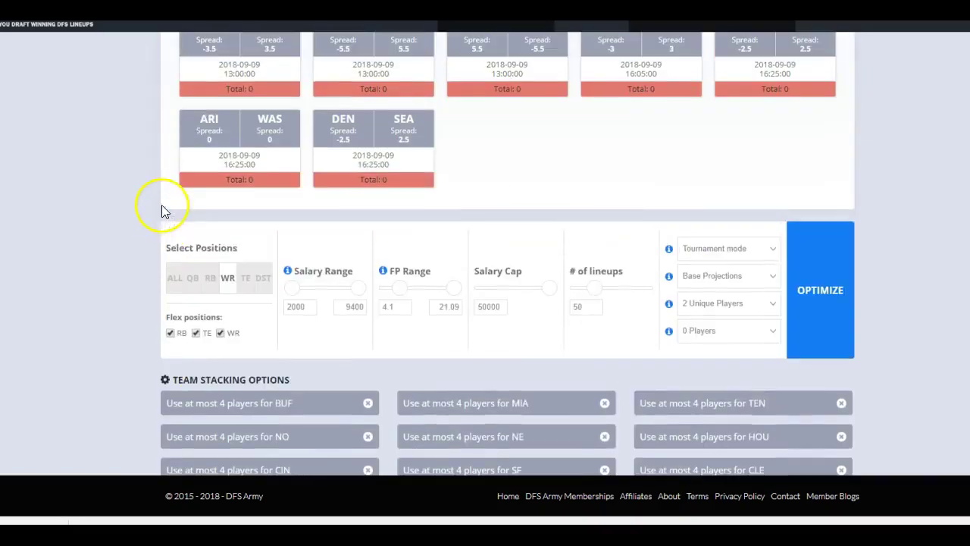
click(210, 278)
scroll(569, 335, down, 10)
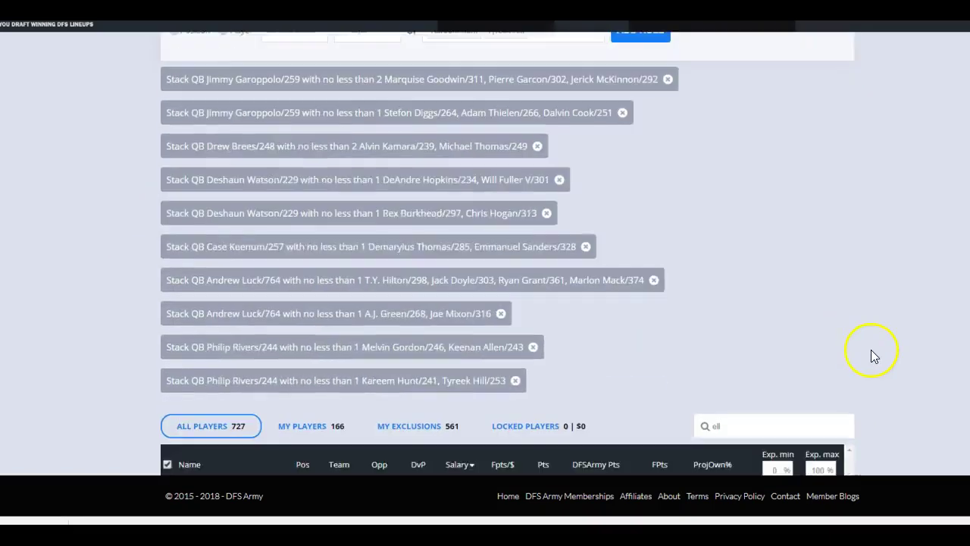
scroll(871, 354, down, 3)
scroll(858, 345, up, 7)
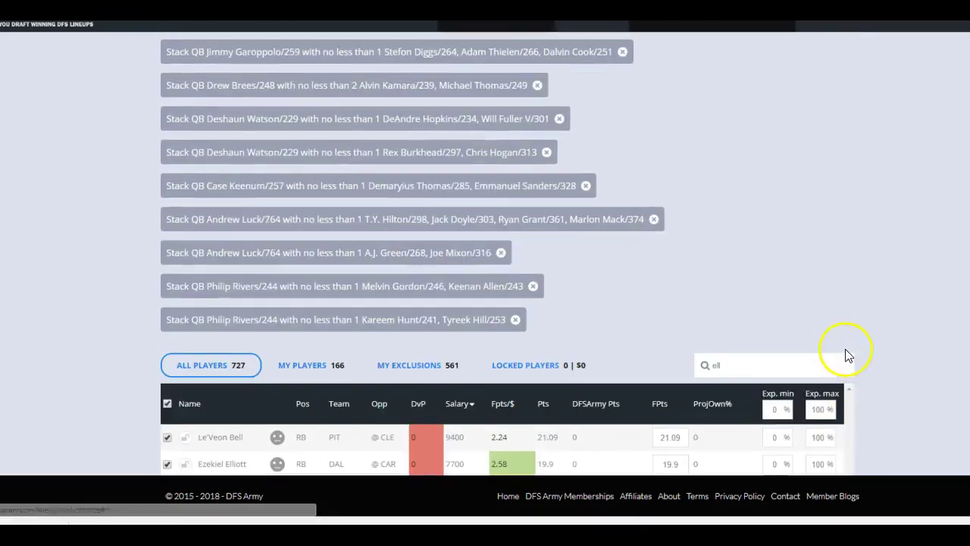
scroll(778, 365, down, 4)
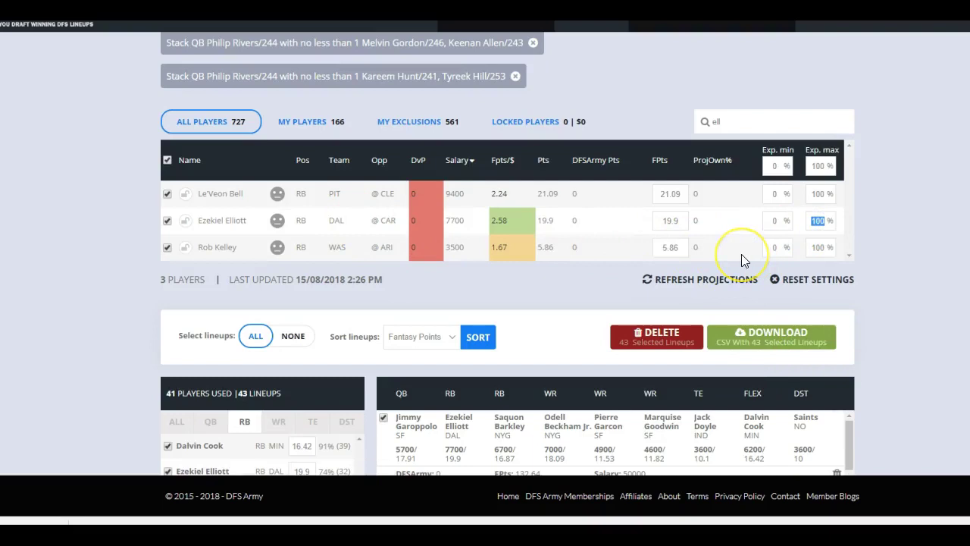
text(15)
click(904, 181)
scroll(906, 186, down, 3)
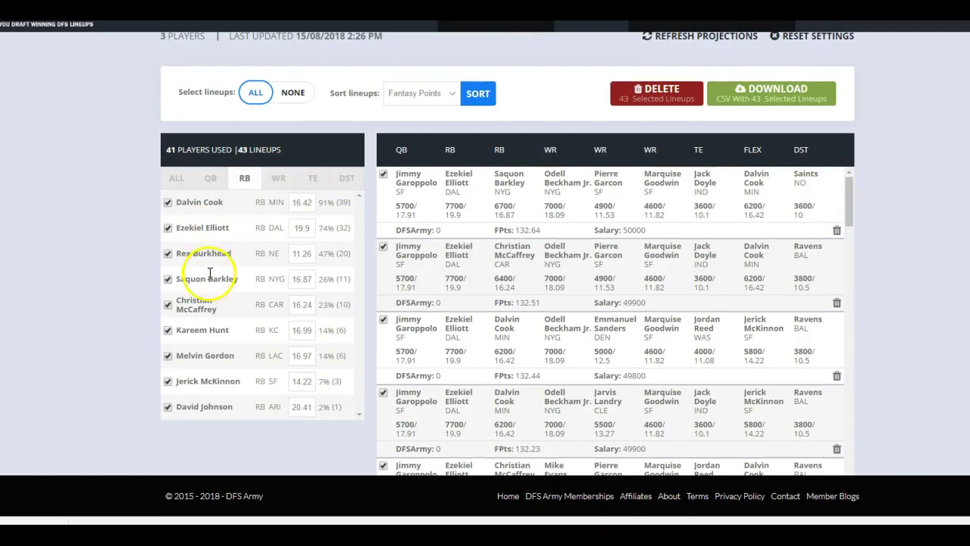
scroll(902, 260, up, 3)
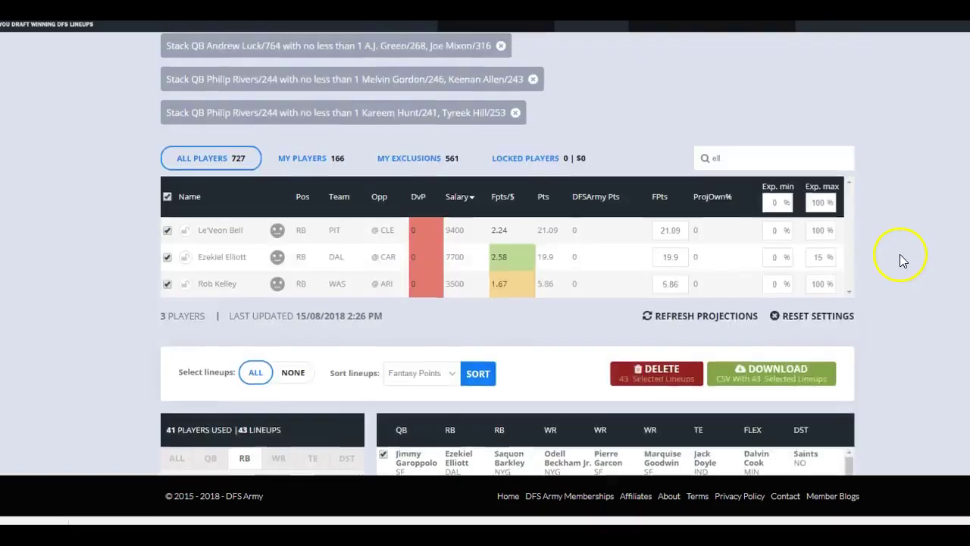
scroll(899, 256, up, 7)
scroll(889, 260, down, 8)
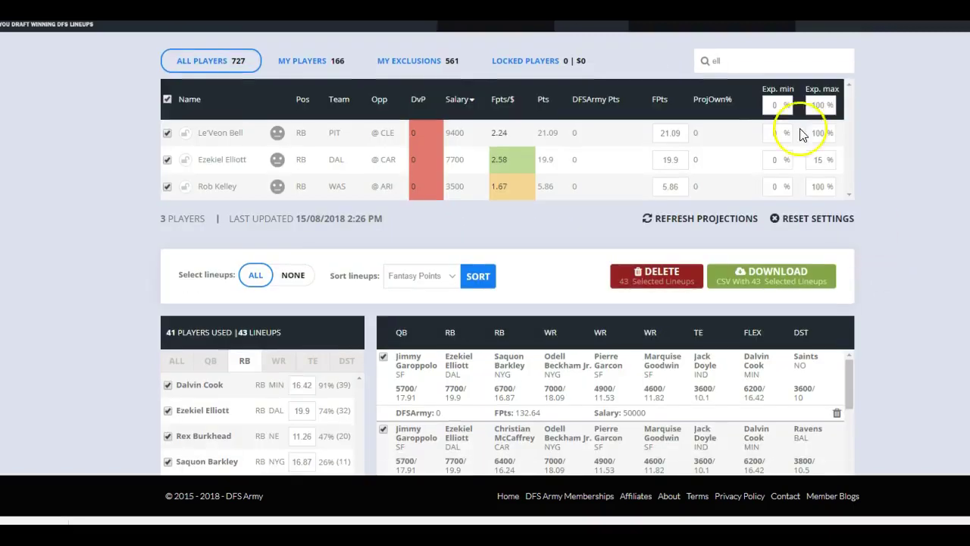
key(BackSpace)
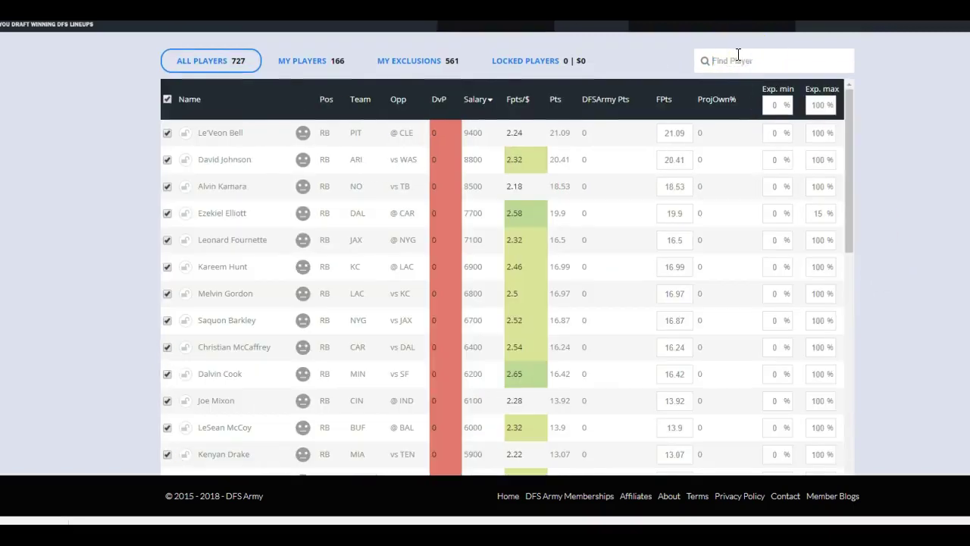
- Project David Johnson at 21 points and Alvin Kamara at 20.5
click(671, 162)
text(21)
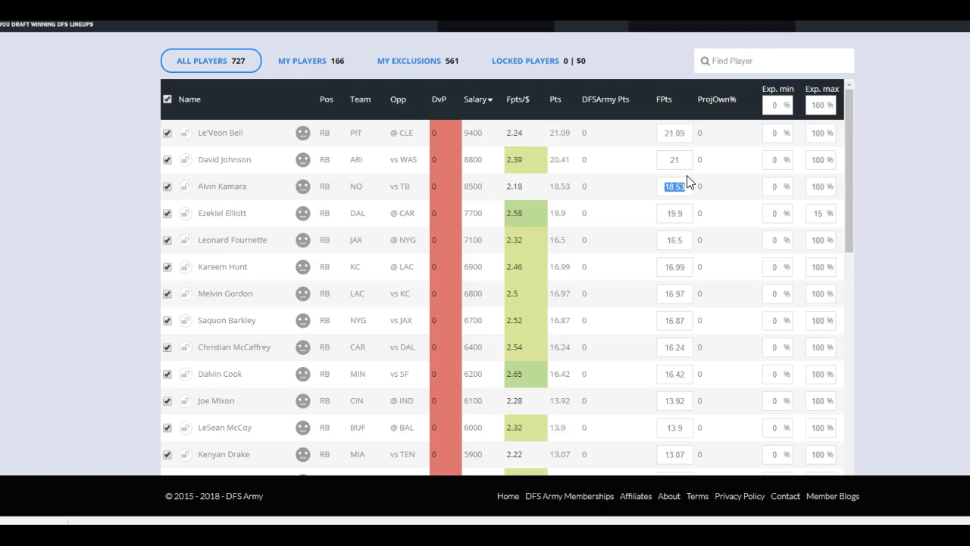
key(Tab)
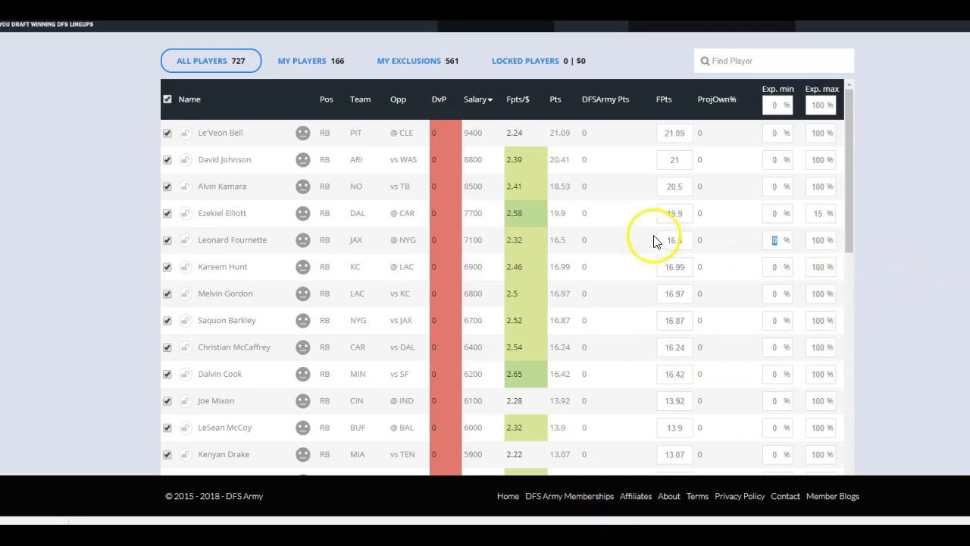
scroll(891, 176, down, 8)
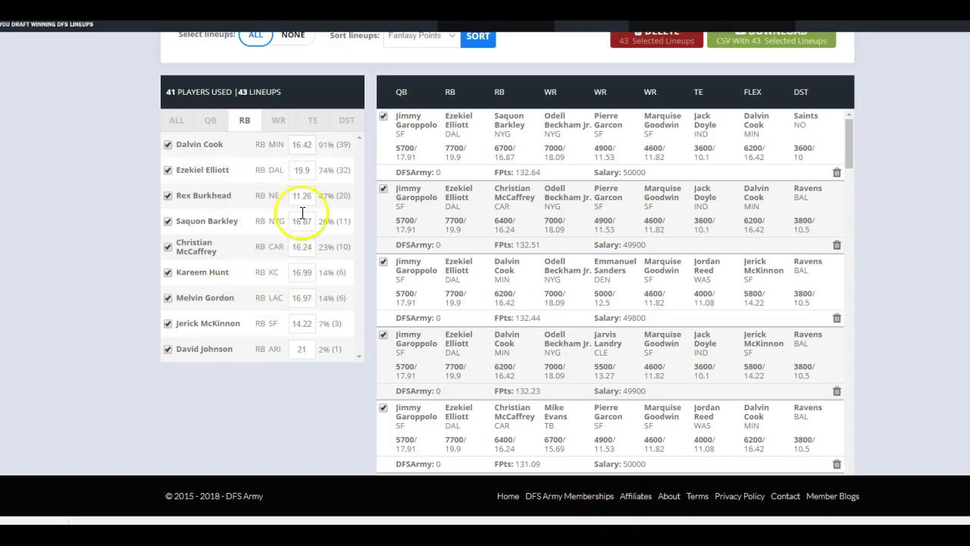
scroll(944, 331, up, 15)
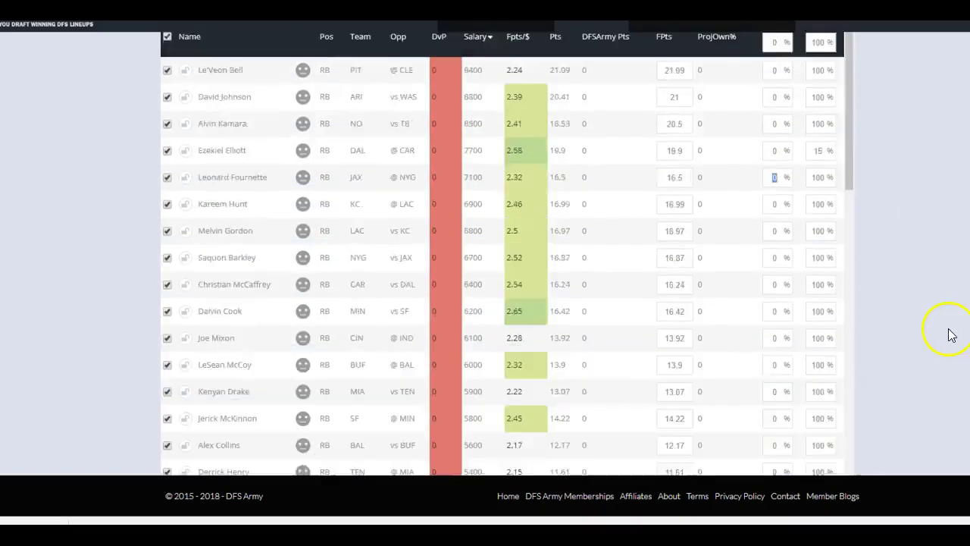
- Rerun the optimizer on the updated projections and review running back usage, with Dalvin Cook at 96%
scroll(865, 291, up, 5)
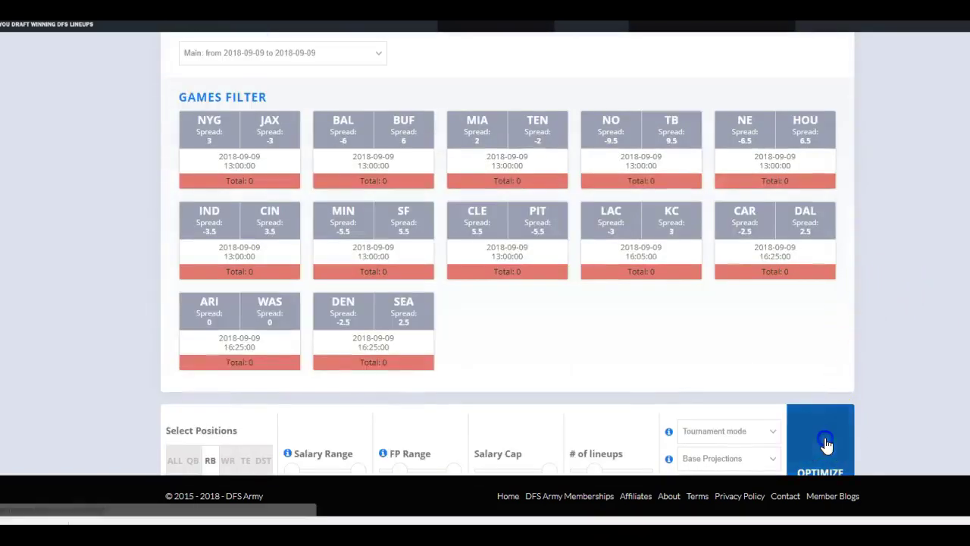
scroll(882, 379, down, 15)
scroll(895, 374, down, 10)
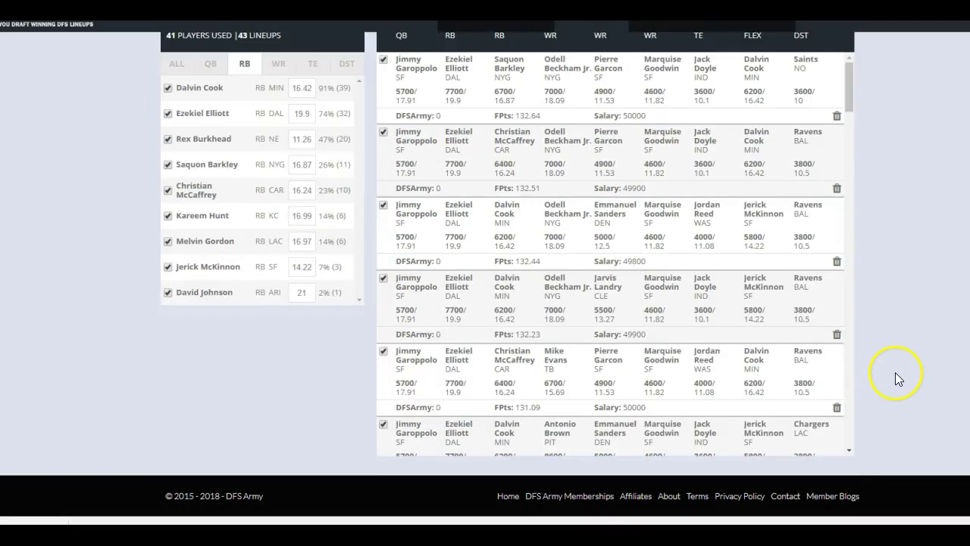
scroll(892, 363, up, 12)
scroll(888, 363, up, 8)
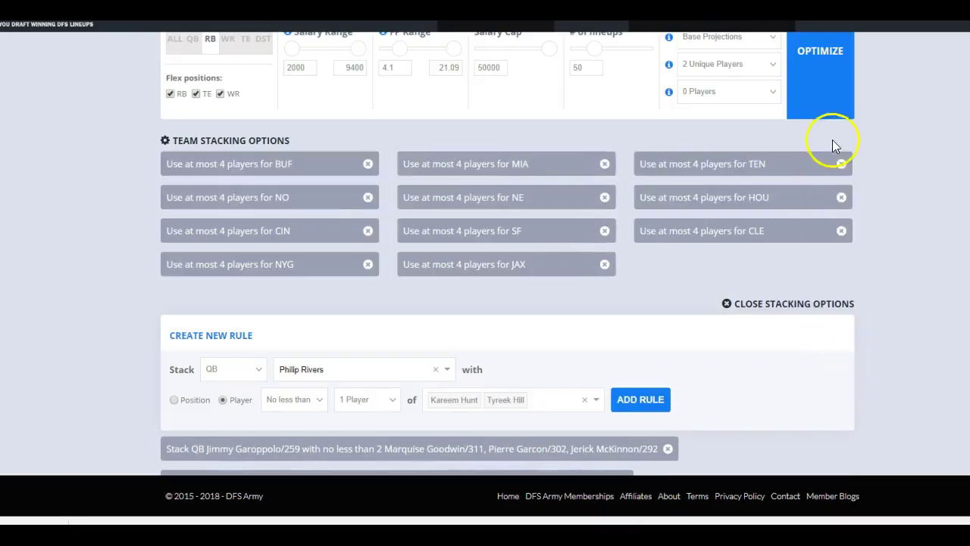
click(833, 108)
scroll(892, 212, down, 20)
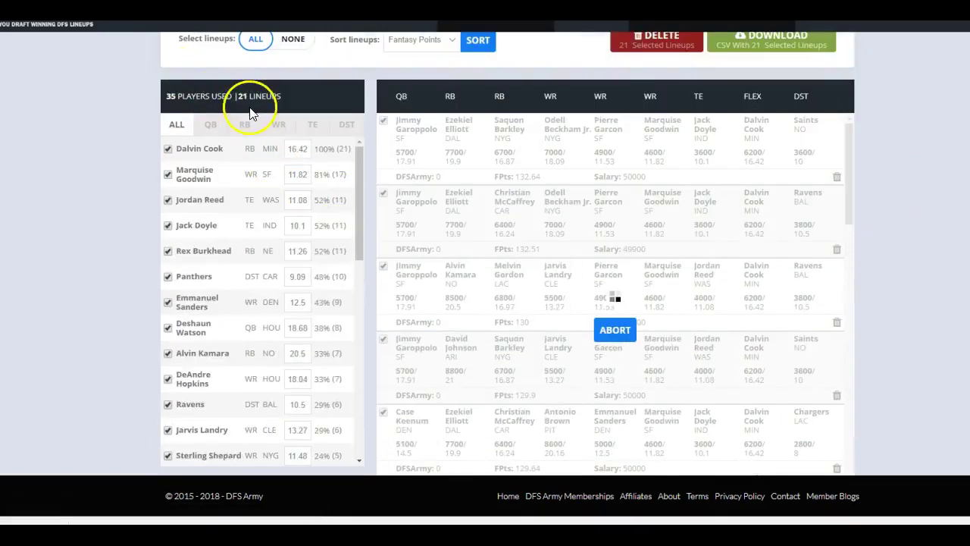
click(245, 125)
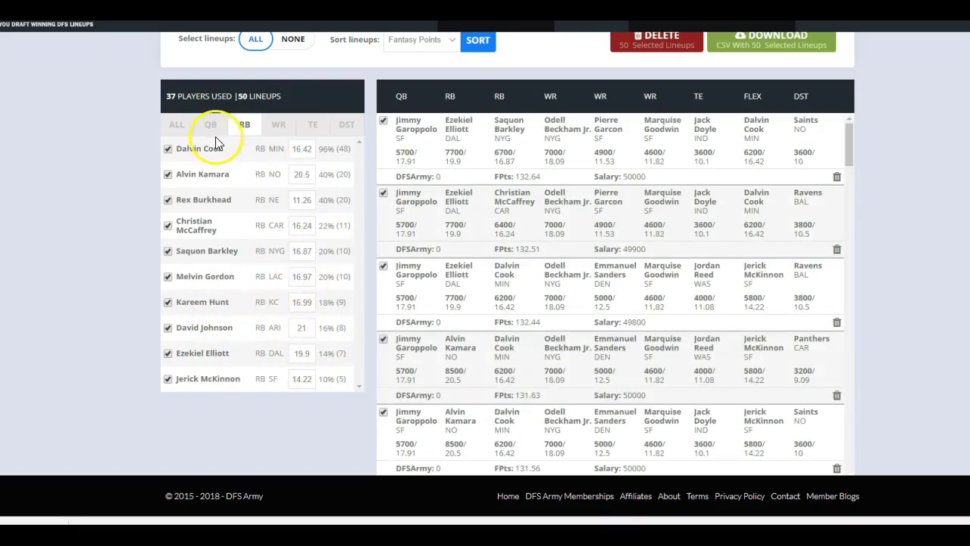
- Find Dalvin Cook and cap his maximum exposure at 45%
scroll(851, 202, up, 10)
scroll(890, 244, up, 3)
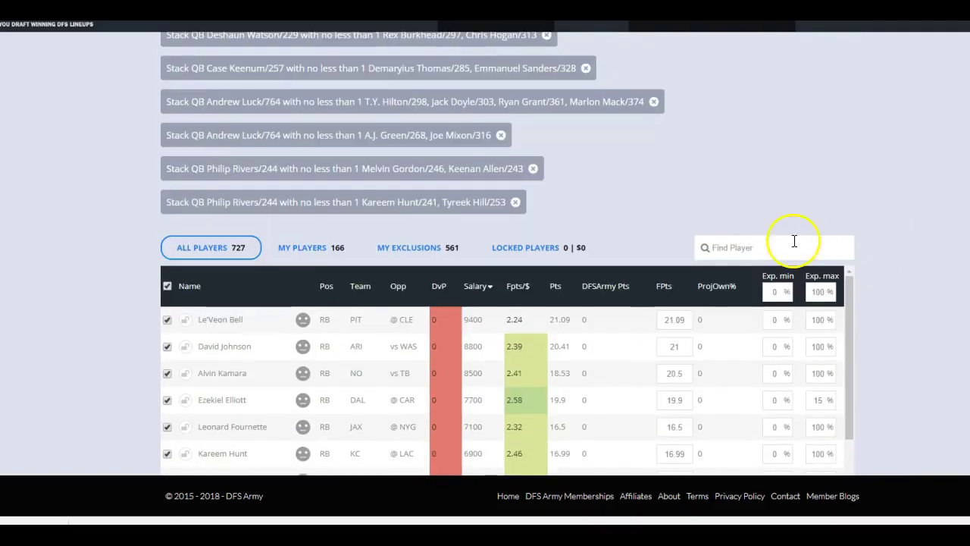
text(coo)
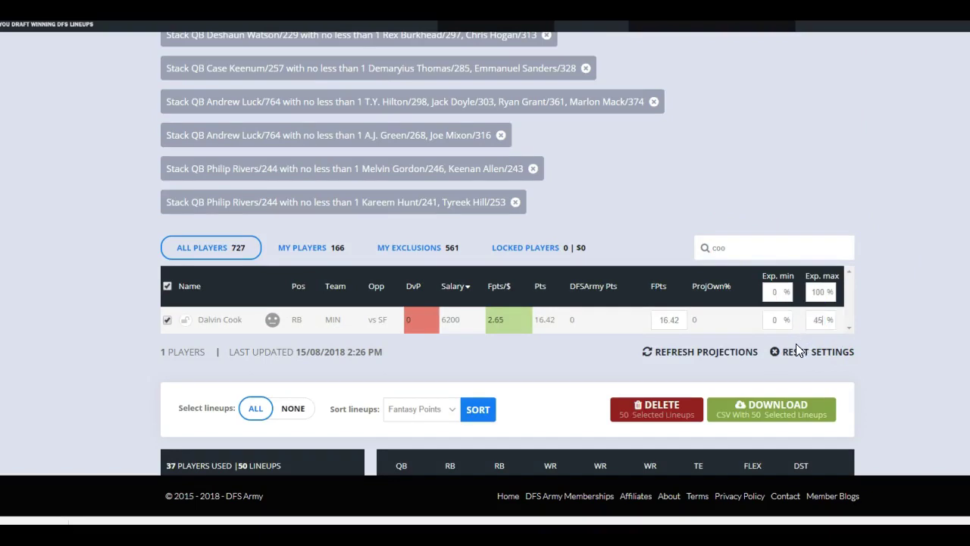
scroll(872, 251, up, 7)
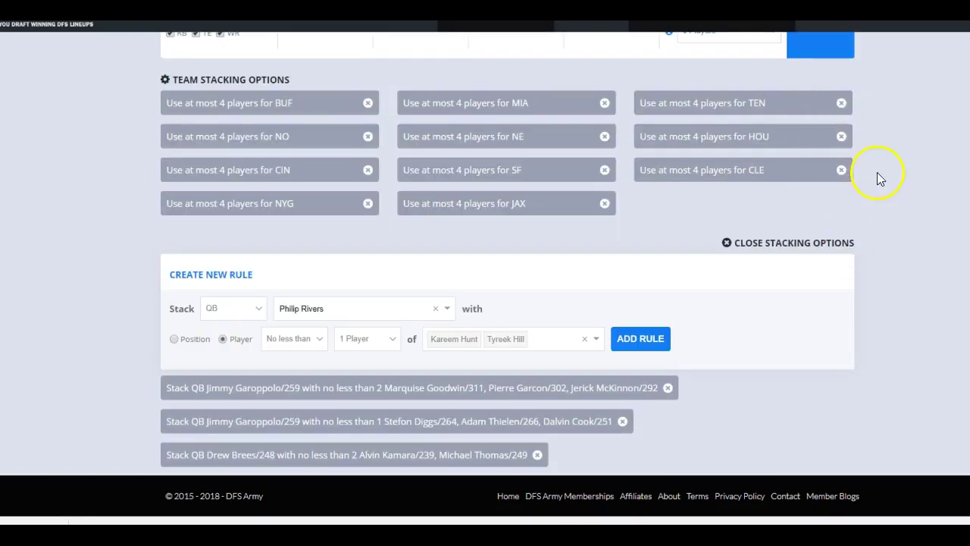
scroll(821, 177, up, 3)
- Rerun the optimizer for 50 lineups and review quarterback and tight end usage
click(842, 161)
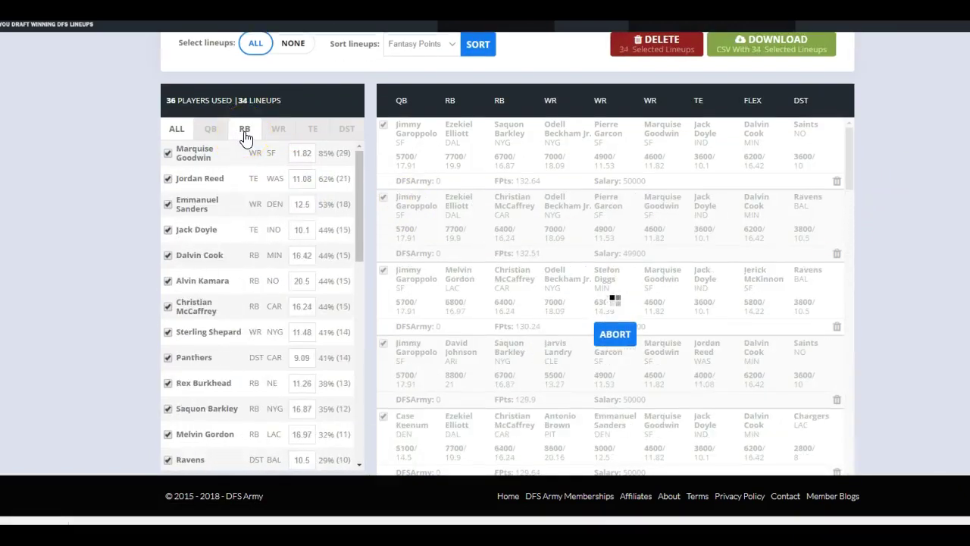
click(212, 131)
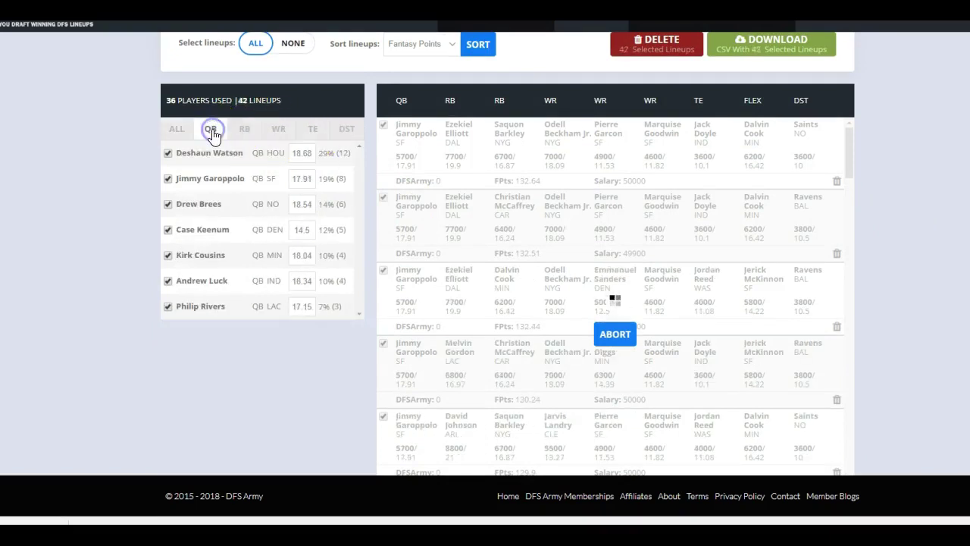
click(280, 129)
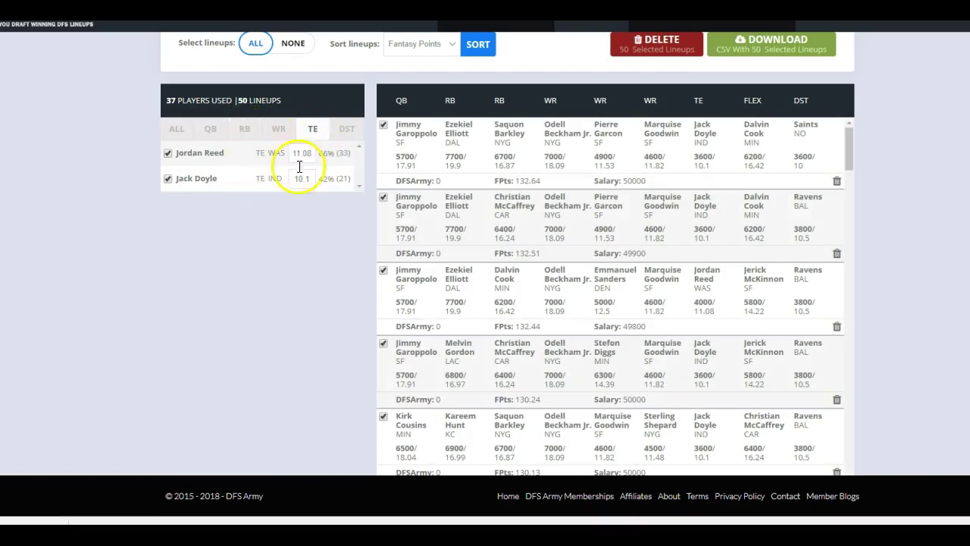
scroll(844, 251, up, 7)
scroll(899, 372, down, 1)
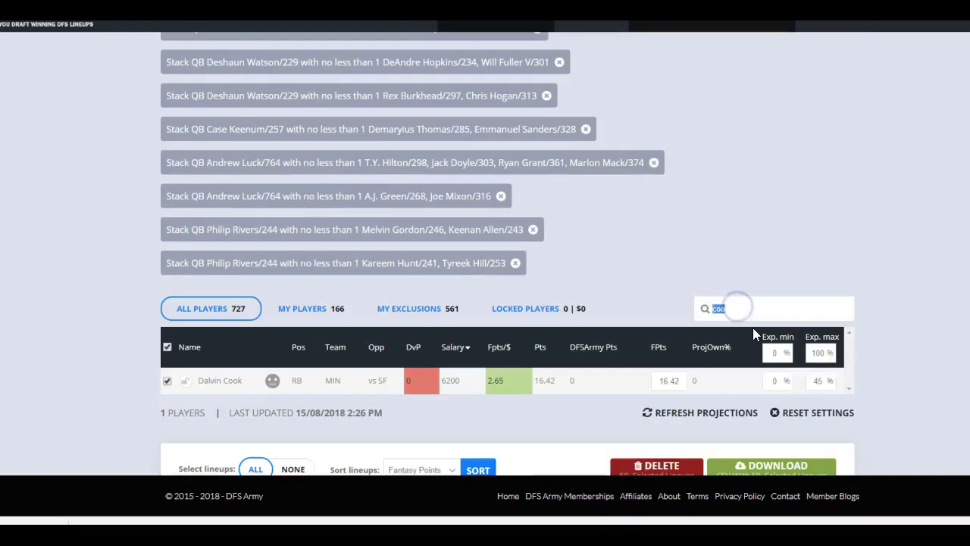
text(doy)
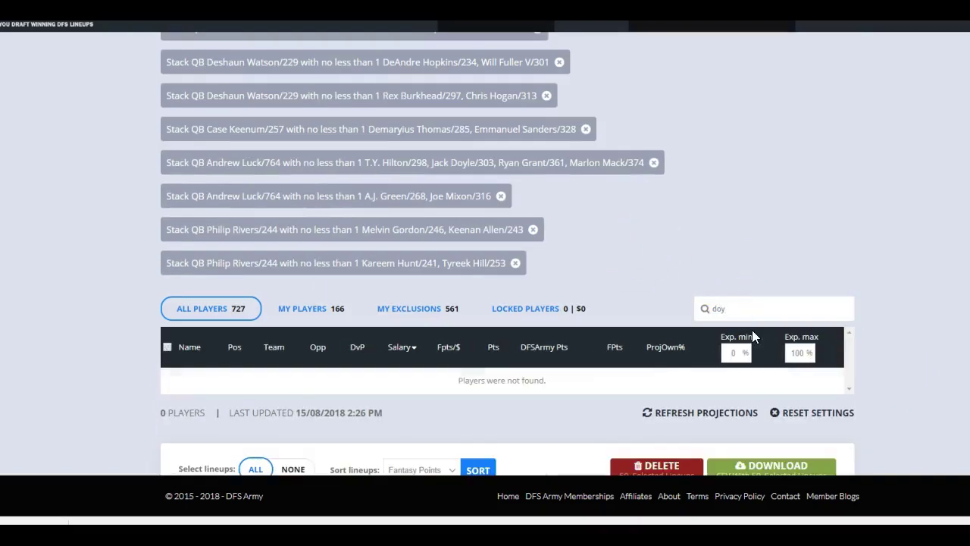
scroll(692, 274, up, 10)
scroll(182, 168, down, 10)
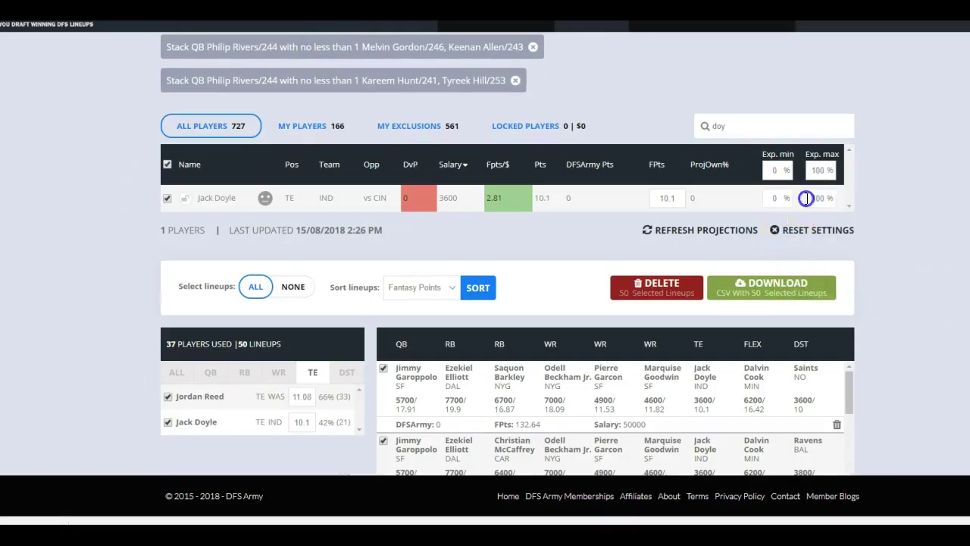
double_click(806, 198)
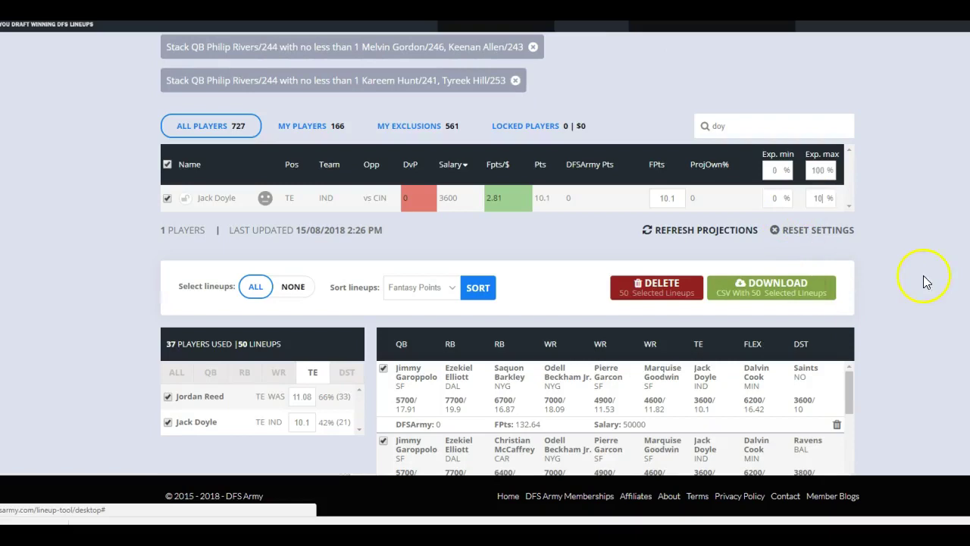
- Rerun the optimizer with Doyle capped and watch tight end usage
scroll(927, 301, up, 10)
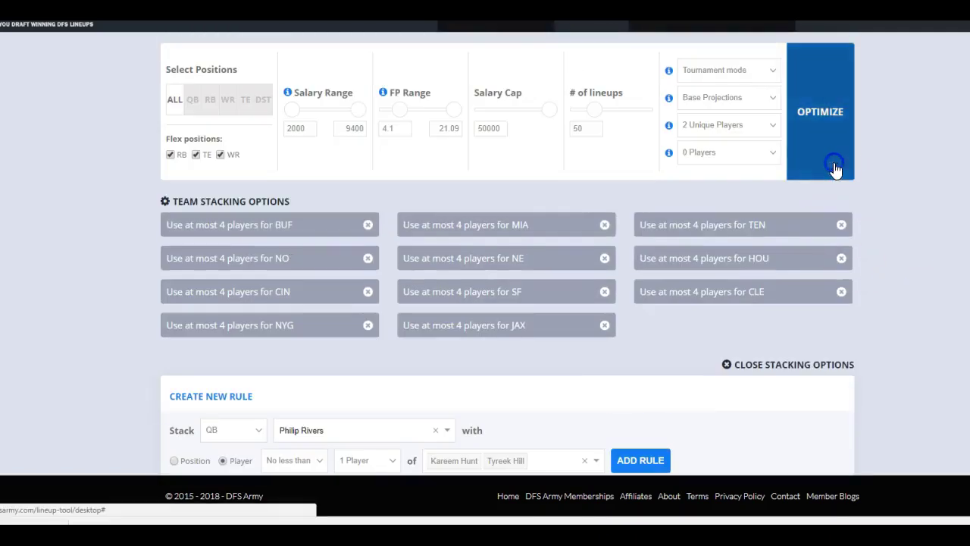
click(835, 168)
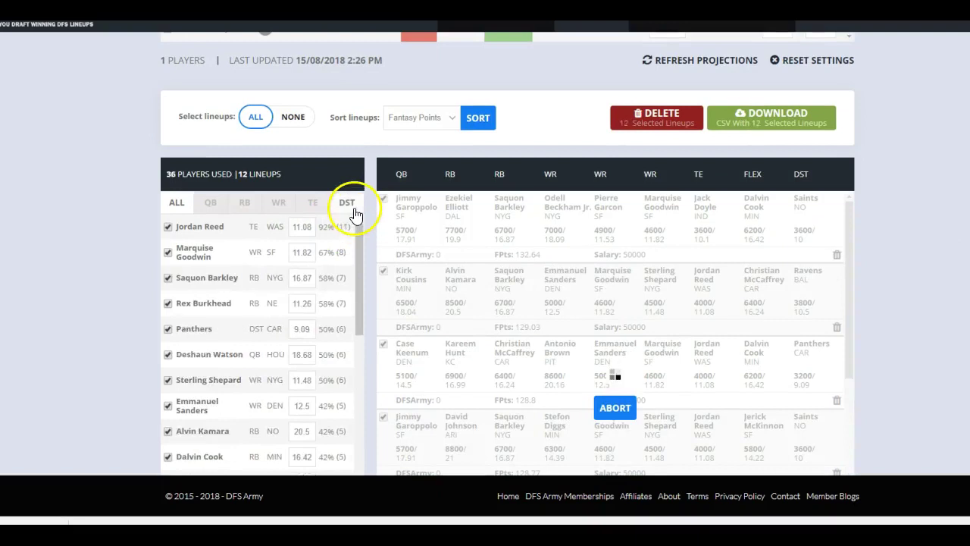
click(318, 205)
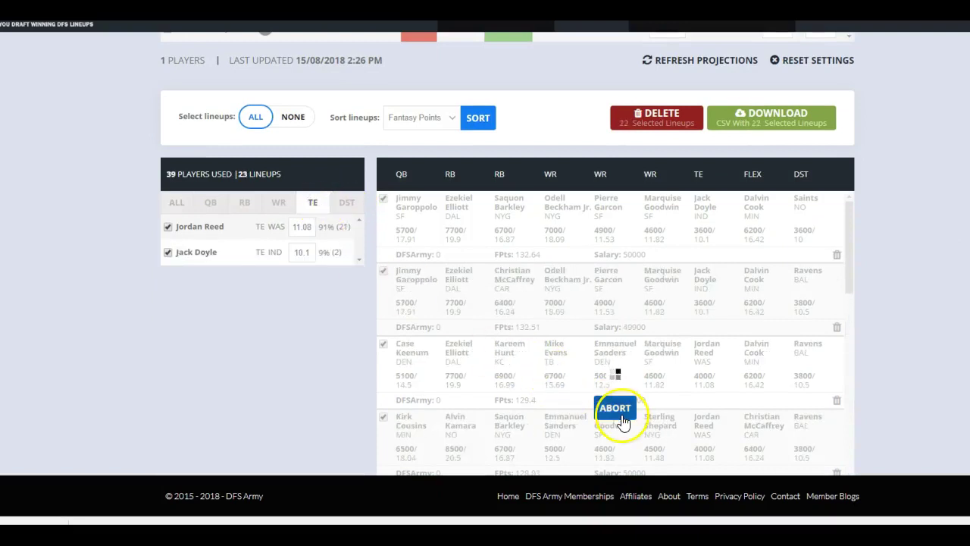
- Cap Jordan Reed at 35% exposure and rerun, yielding 50 lineups from 45 players
scroll(822, 246, up, 3)
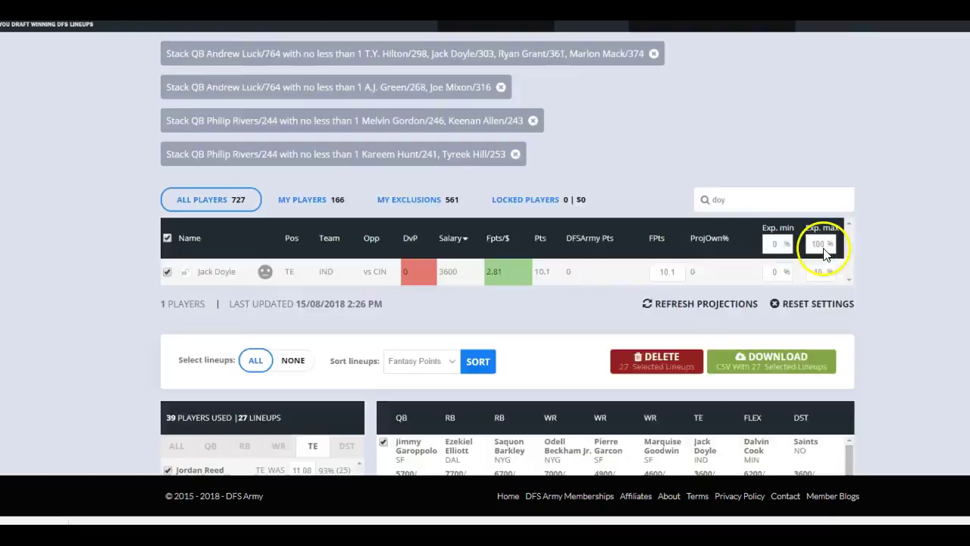
scroll(827, 247, up, 2)
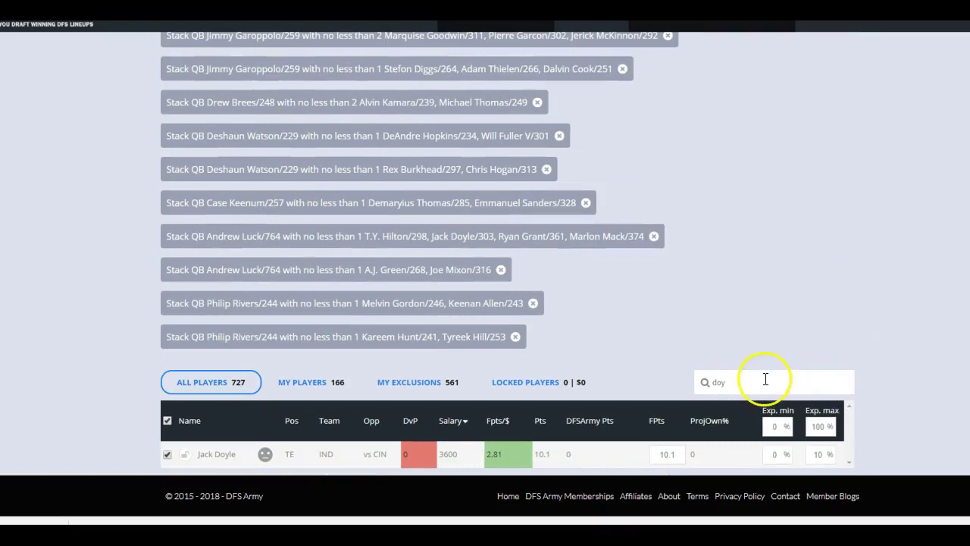
text(ree)
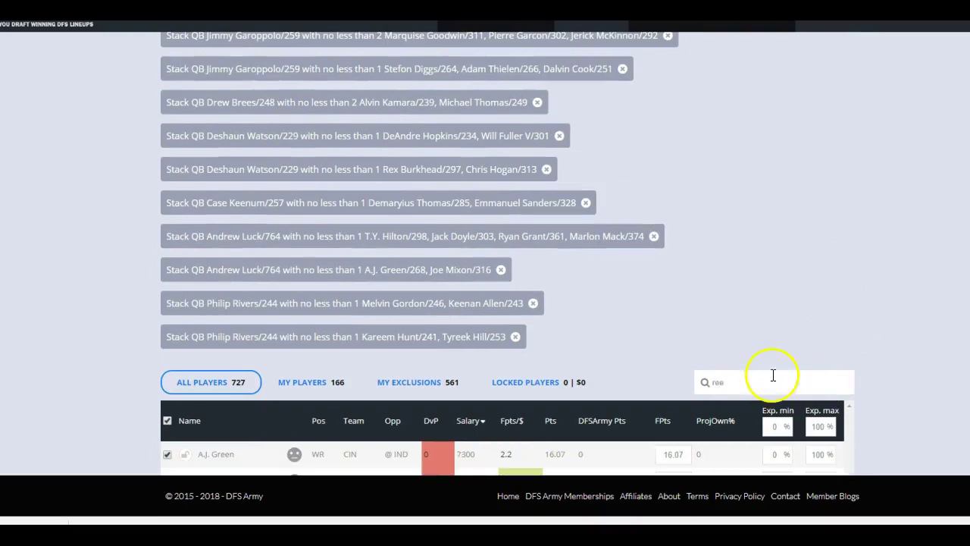
text(d)
scroll(843, 342, down, 3)
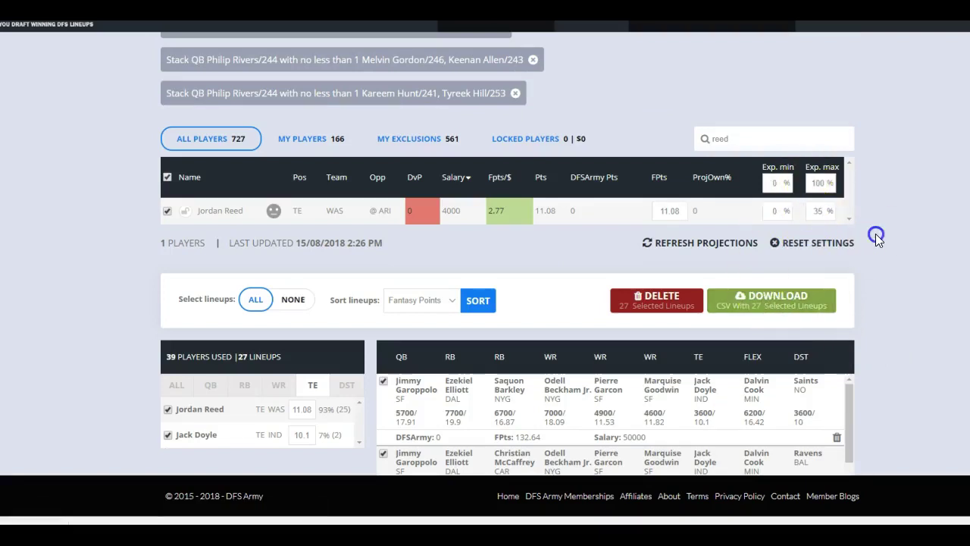
scroll(874, 239, up, 15)
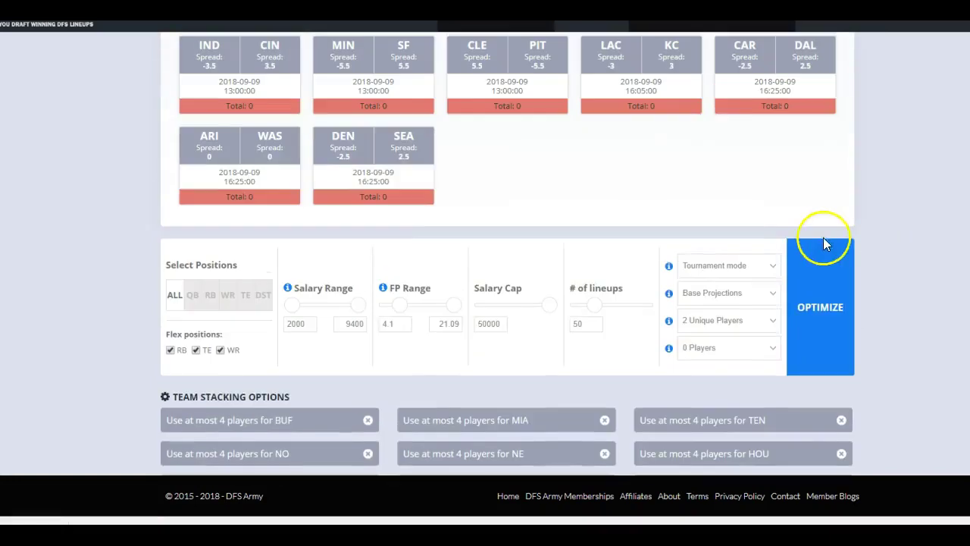
click(825, 239)
scroll(925, 221, down, 15)
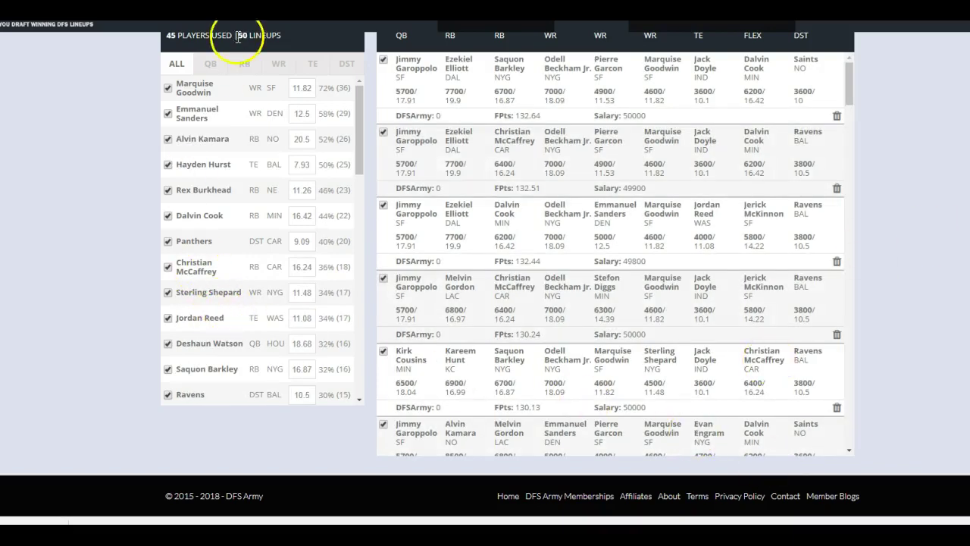
- Review QB, RB and WR usage, noting Marquise Goodwin at 72%, then return to the player table
click(208, 71)
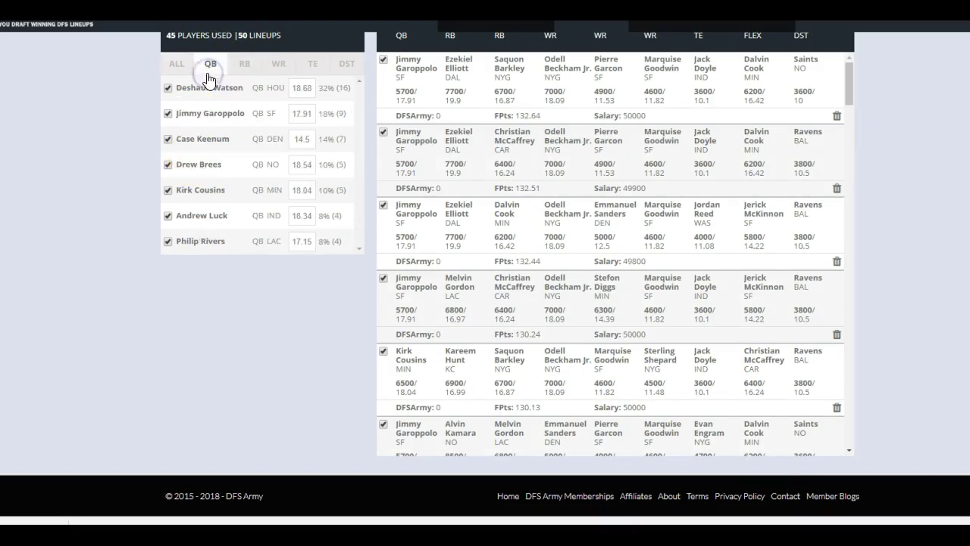
click(240, 65)
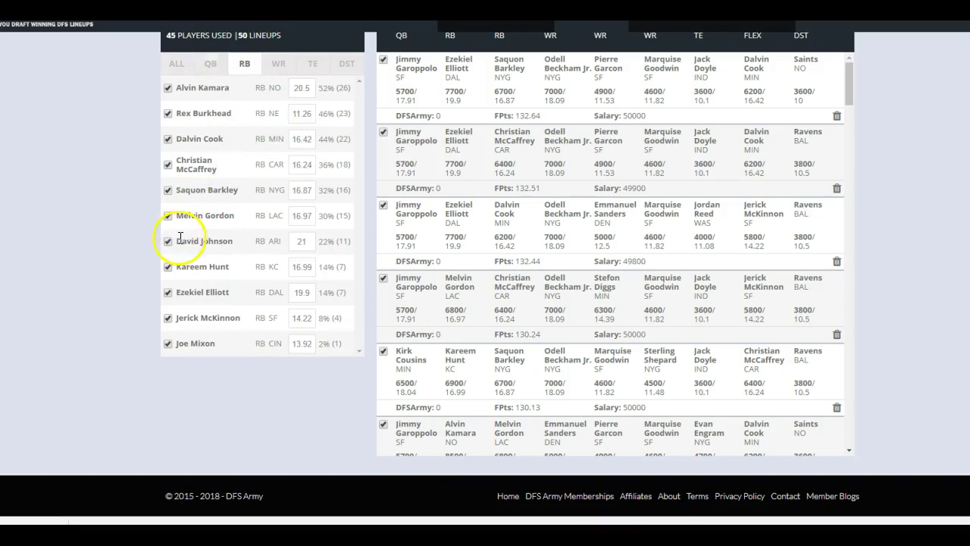
click(277, 67)
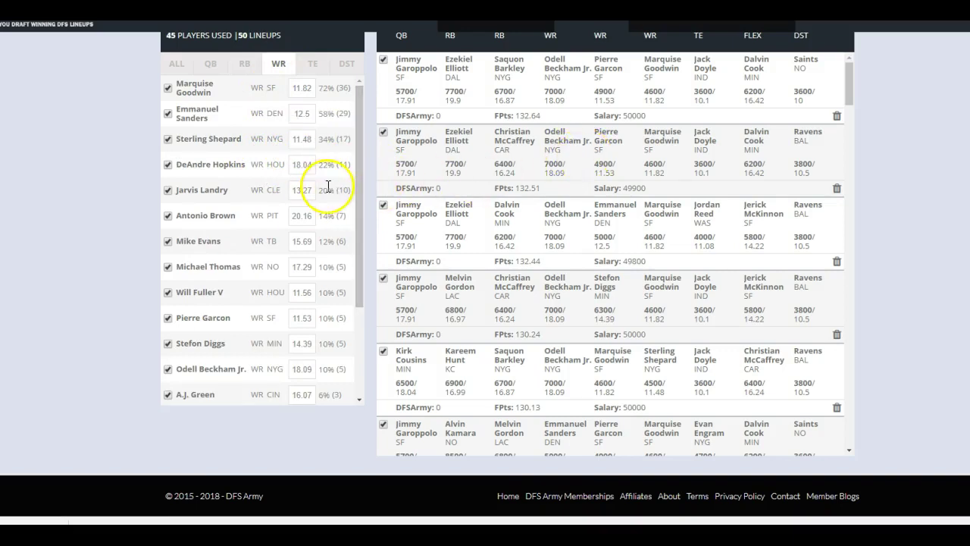
scroll(329, 186, down, 3)
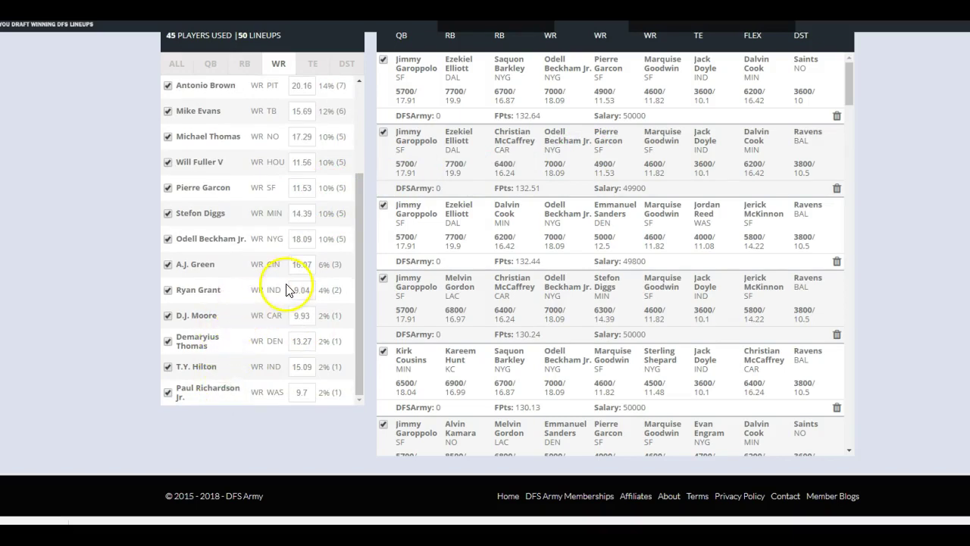
scroll(283, 264, up, 1)
scroll(282, 263, up, 2)
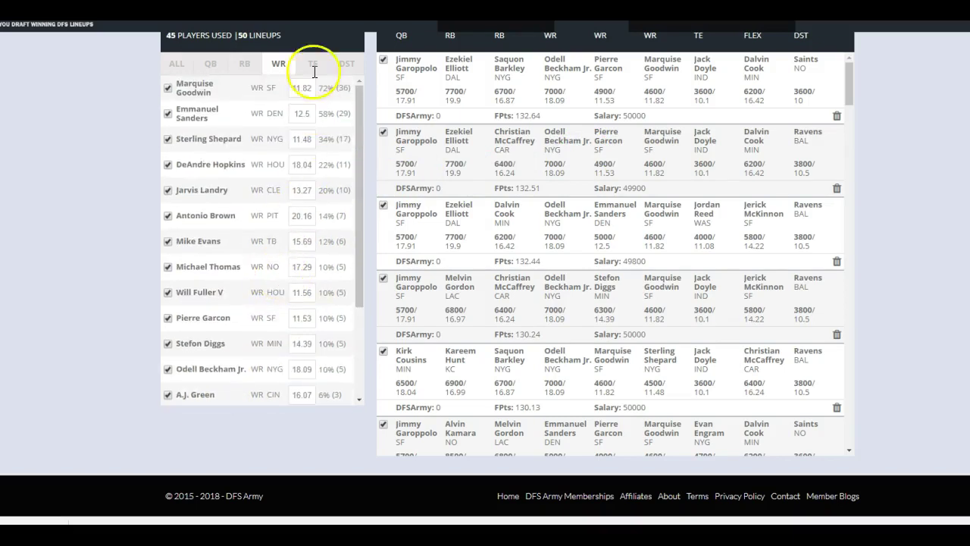
scroll(888, 177, up, 6)
- Cap Marquise Goodwin's maximum exposure at 35% and rerun the optimizer
text(goo)
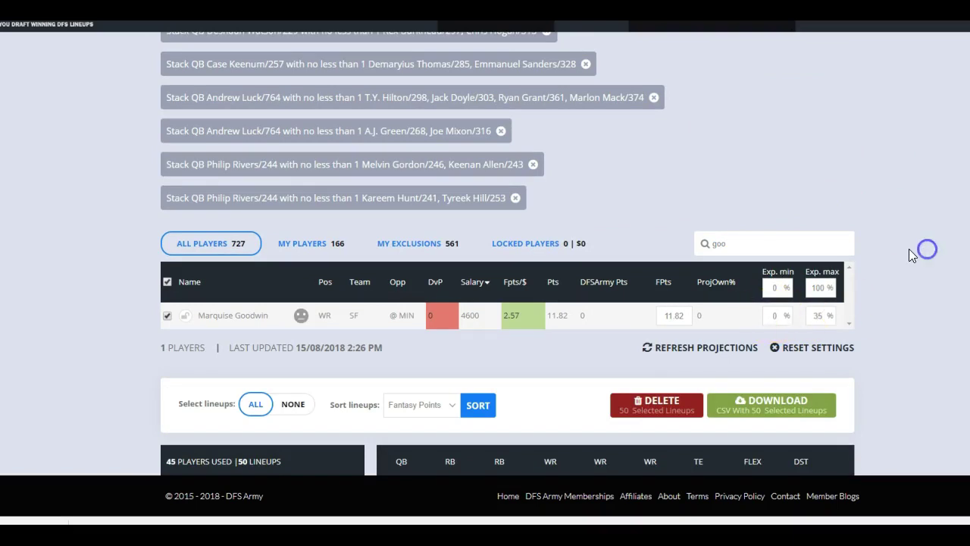
scroll(905, 244, up, 10)
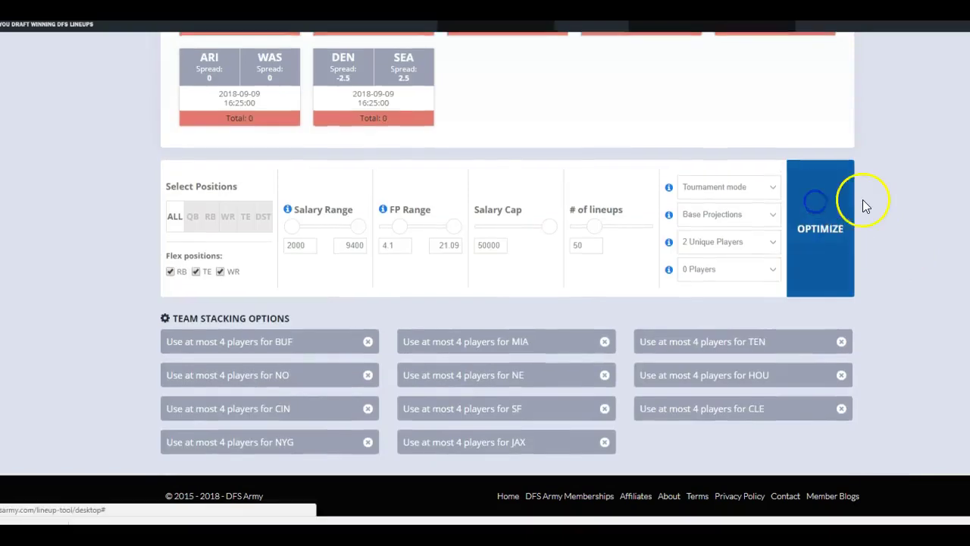
click(819, 238)
- Check wide receiver usage and abort the run at 26 lineups
scroll(870, 206, down, 1)
scroll(879, 203, down, 10)
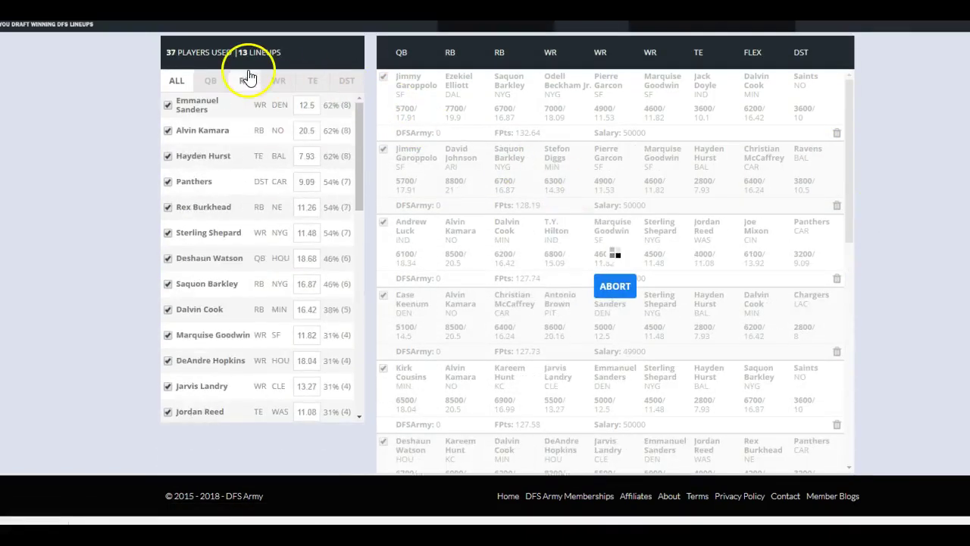
click(278, 81)
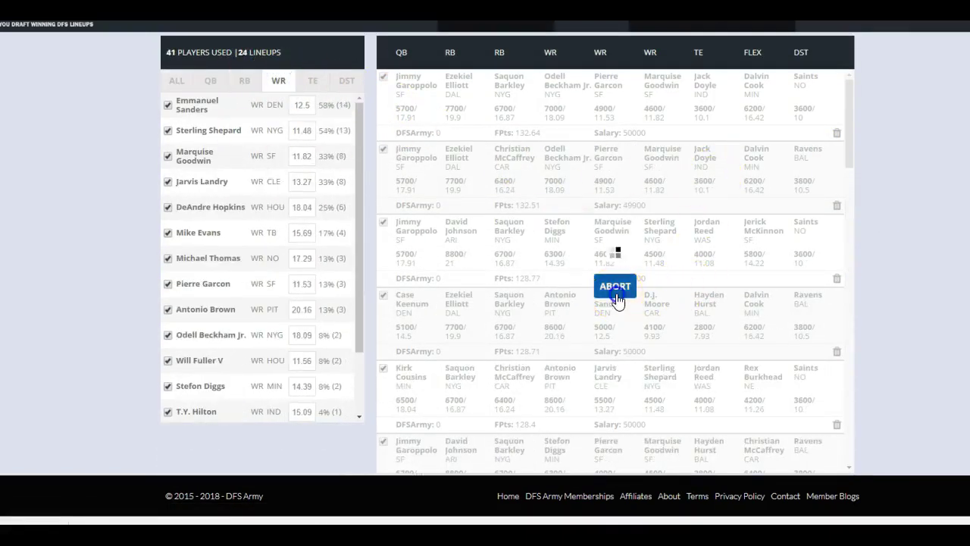
click(616, 297)
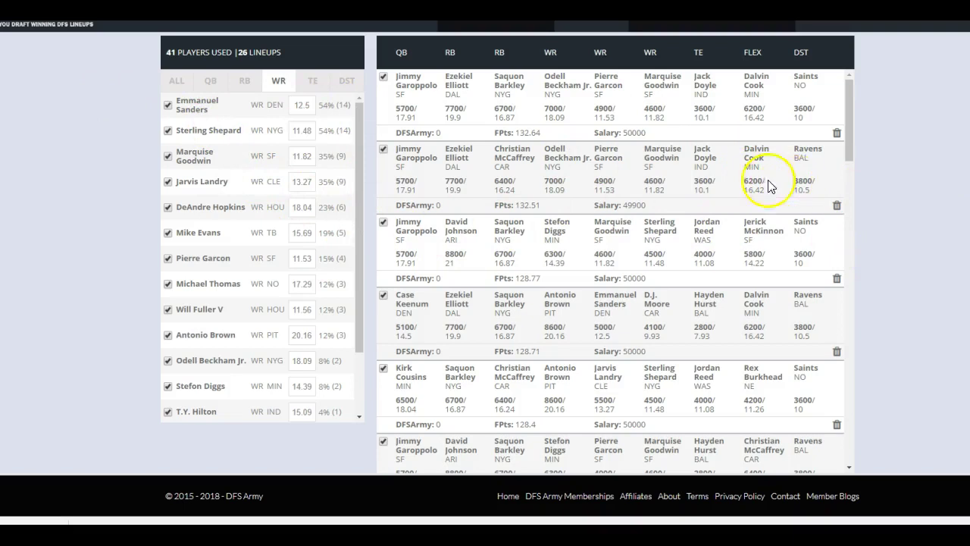
scroll(883, 193, up, 7)
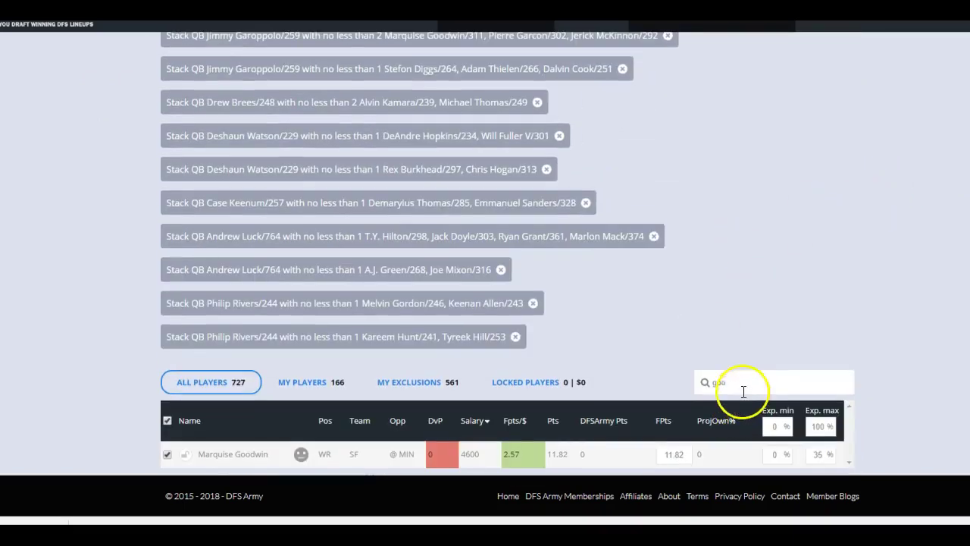
- Find Sterling Shepard and cap his maximum exposure at 10%
text(sterl)
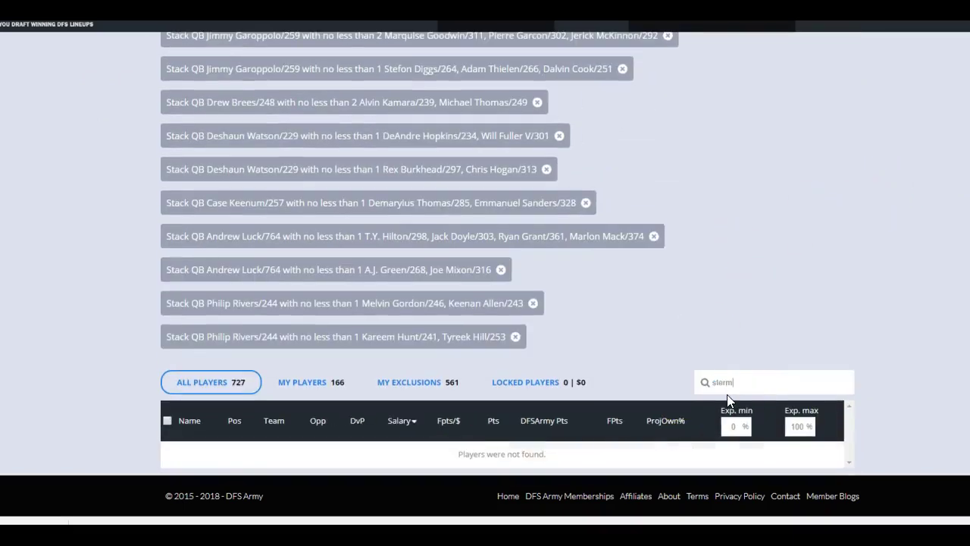
scroll(750, 350, down, 2)
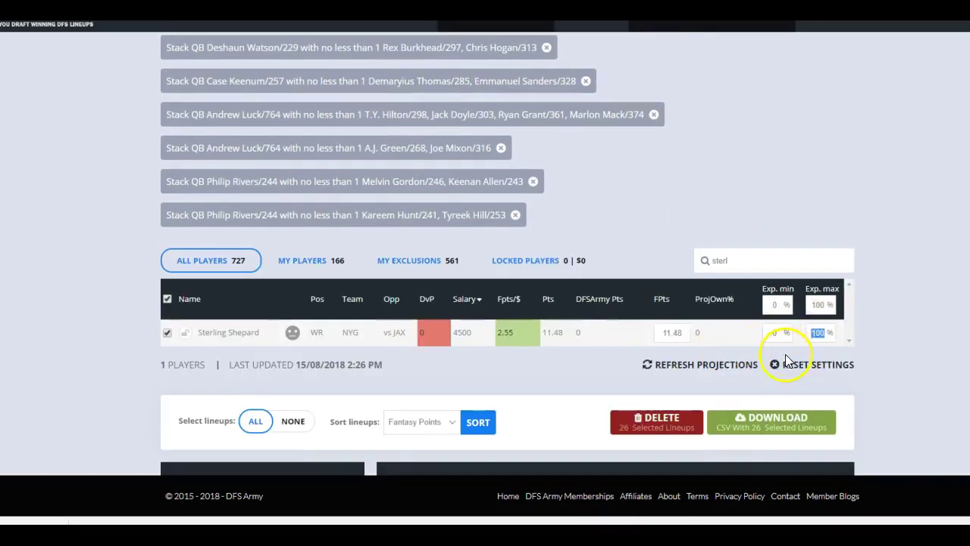
scroll(923, 313, down, 4)
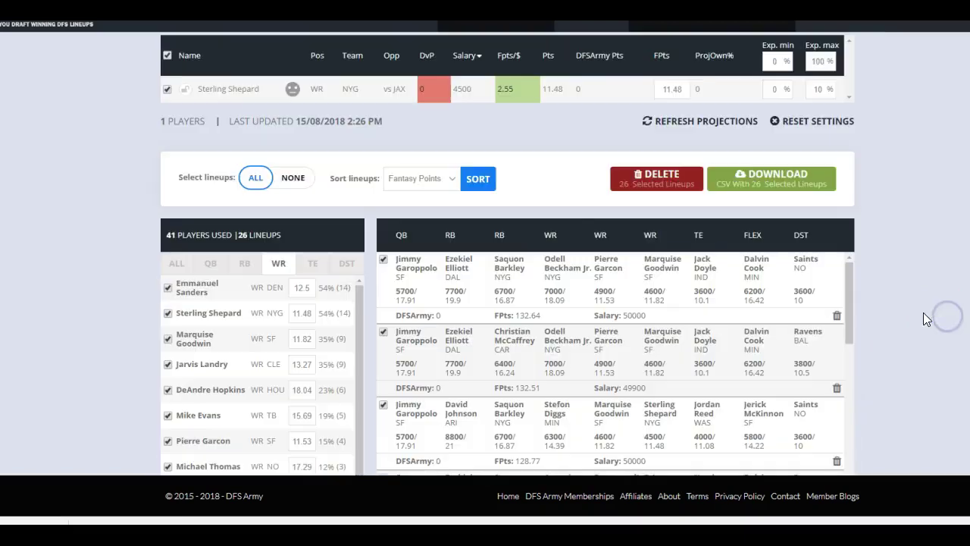
scroll(908, 317, up, 7)
scroll(906, 322, down, 5)
scroll(905, 319, down, 2)
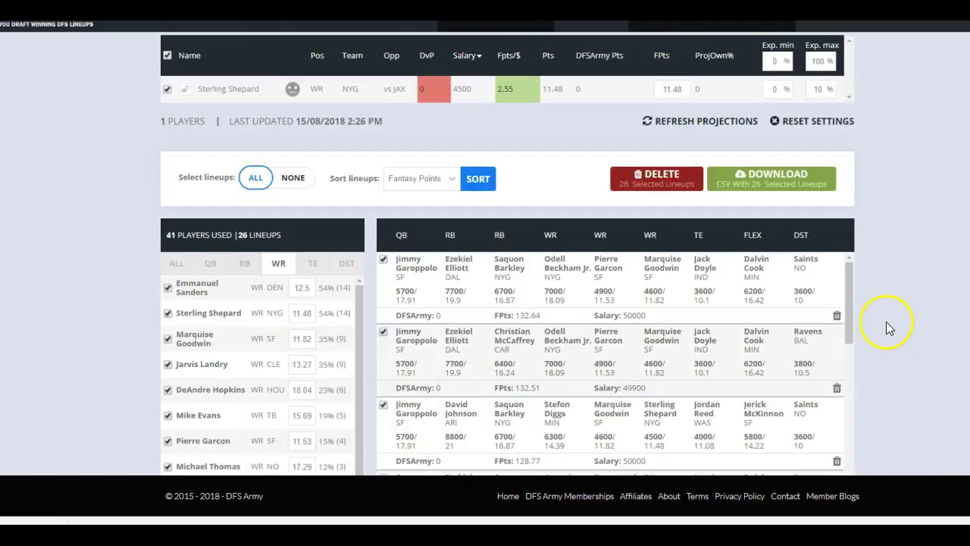
scroll(914, 200, up, 3)
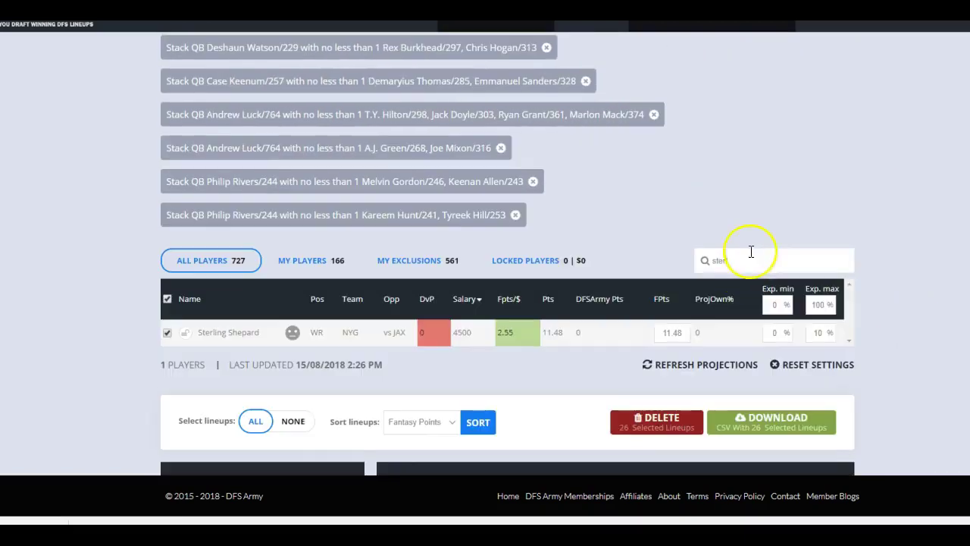
- Cap Emmanuel Sanders' maximum exposure at 15%
text(sanders)
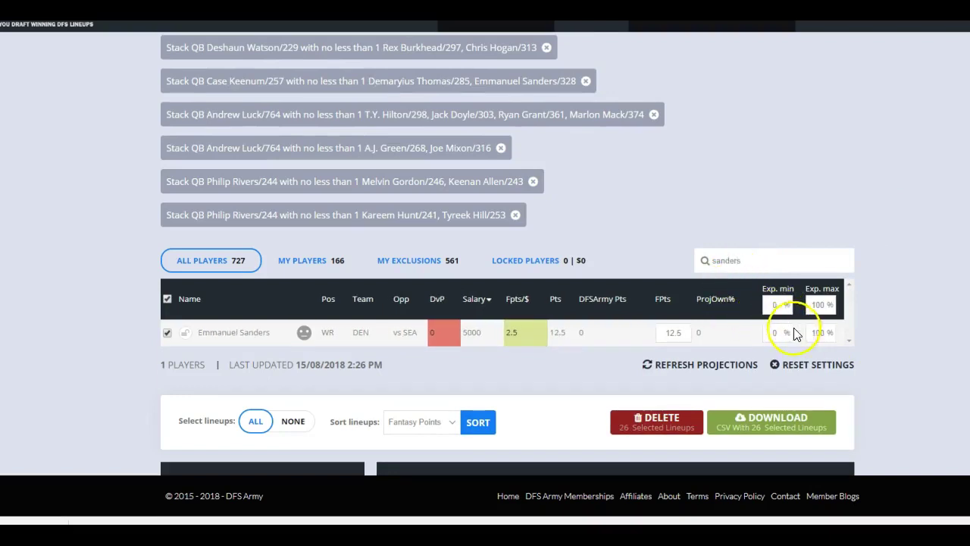
text(15)
scroll(910, 258, up, 10)
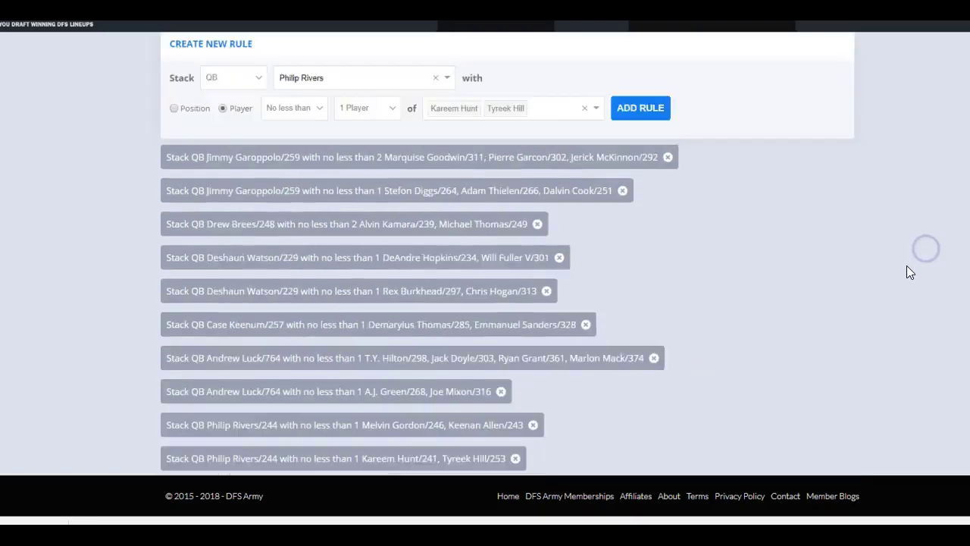
scroll(876, 260, down, 4)
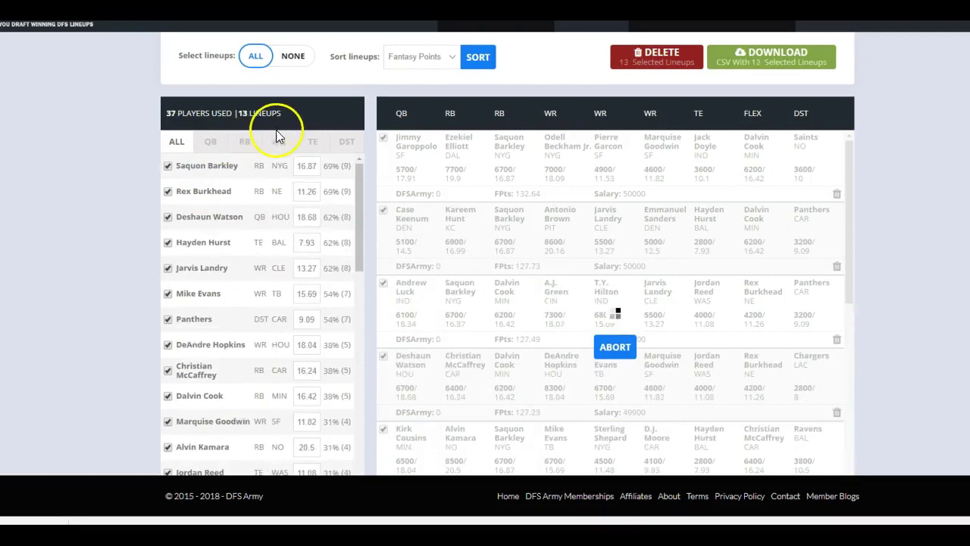
- Review wide receiver usage and abort the rerun at 47 lineups
click(278, 136)
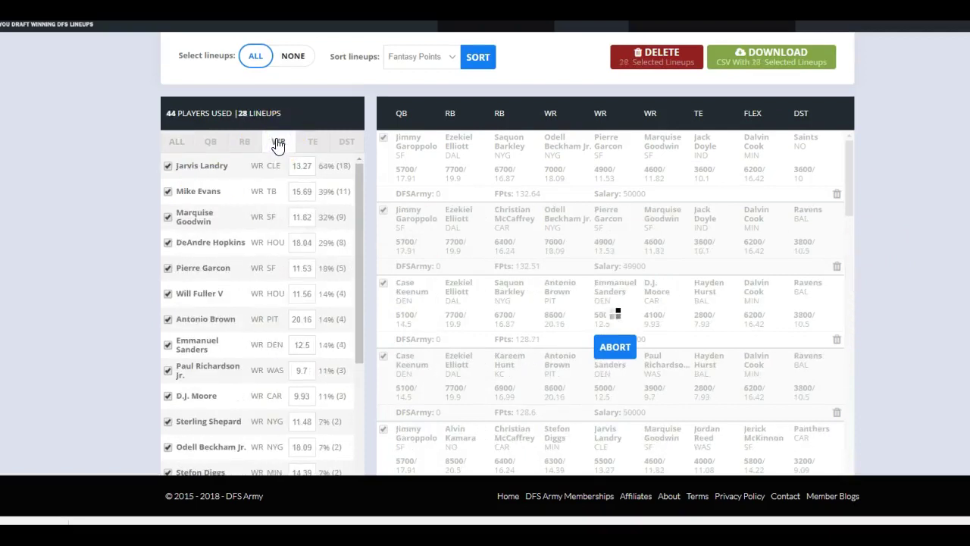
click(273, 218)
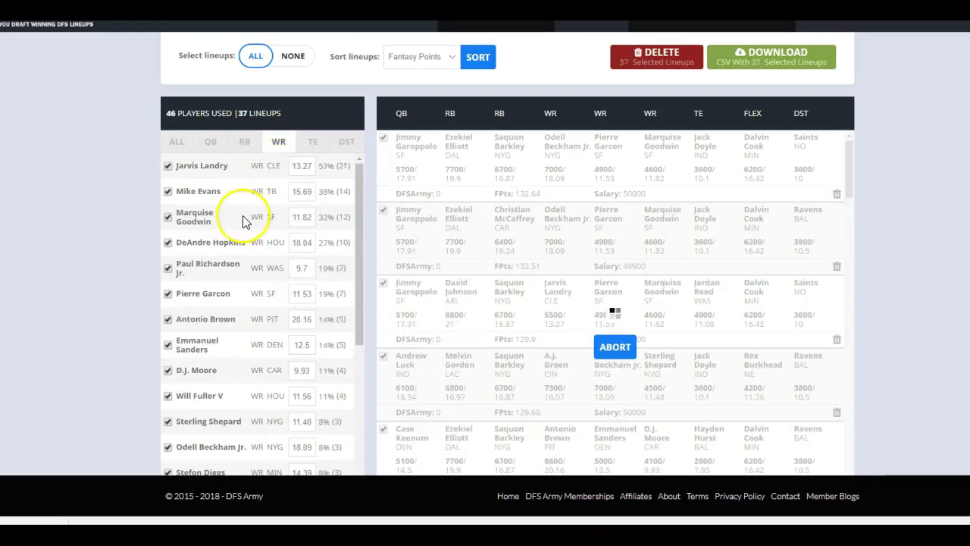
click(620, 355)
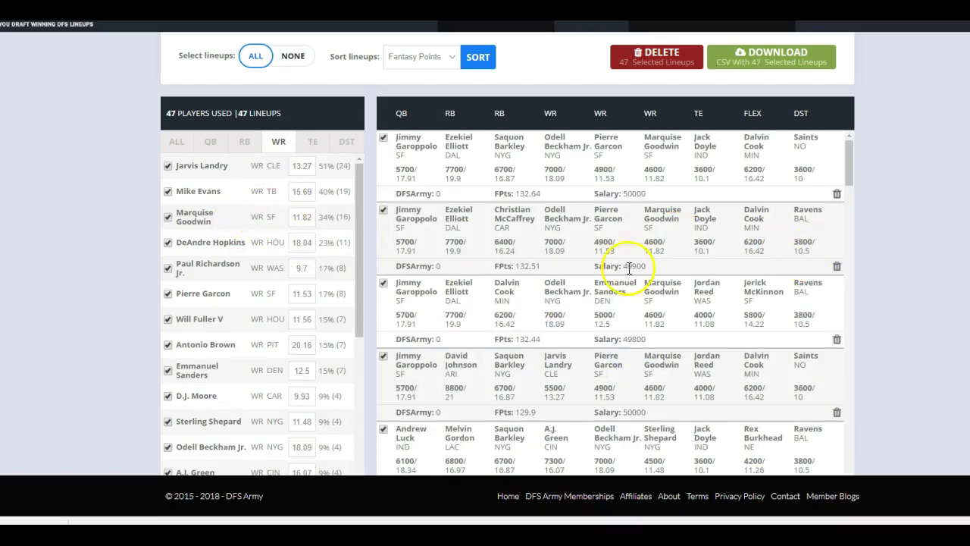
scroll(758, 271, up, 1)
scroll(758, 270, up, 10)
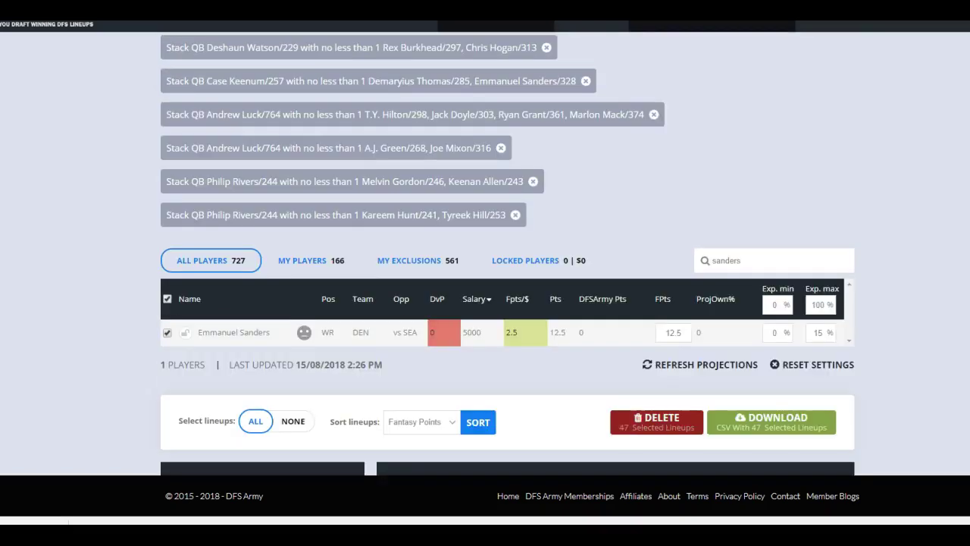
scroll(854, 313, up, 5)
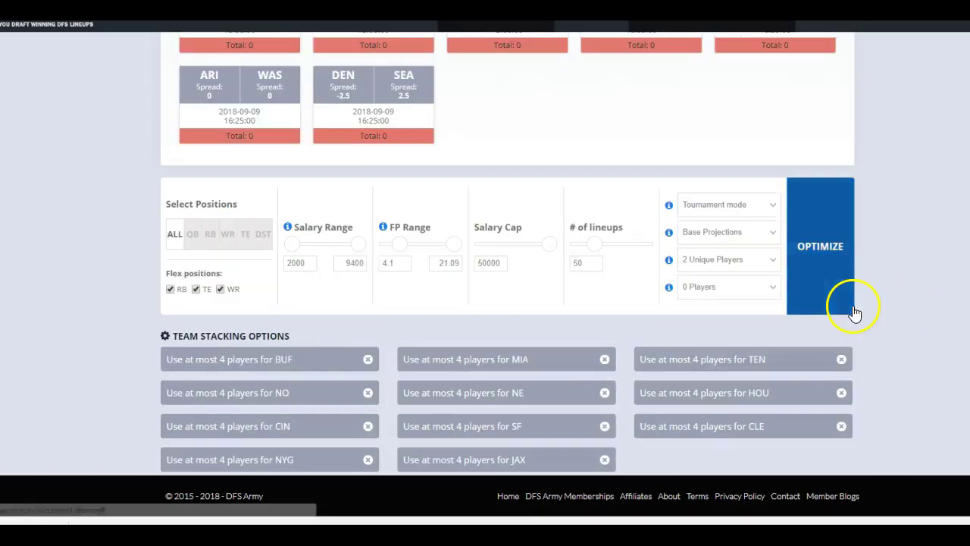
scroll(871, 307, down, 10)
double_click(755, 310)
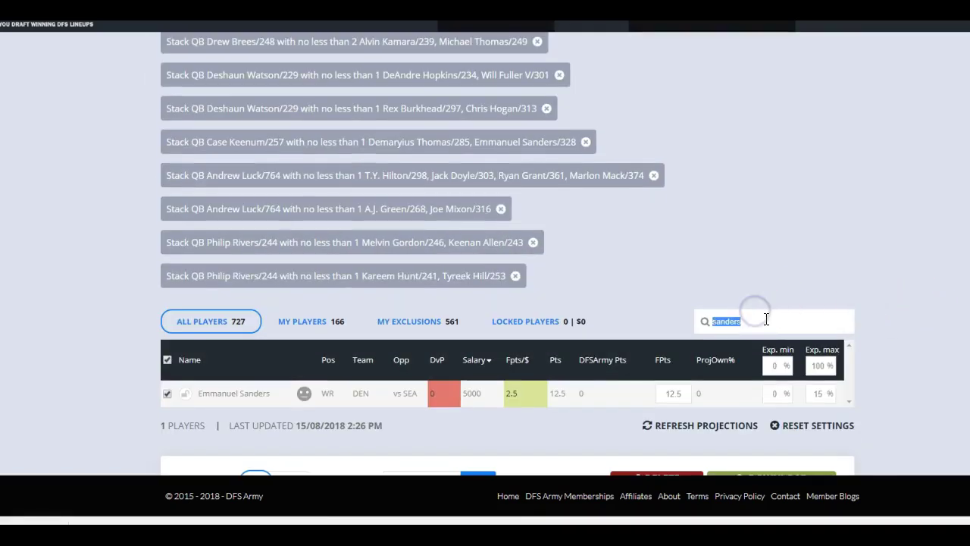
text(evan)
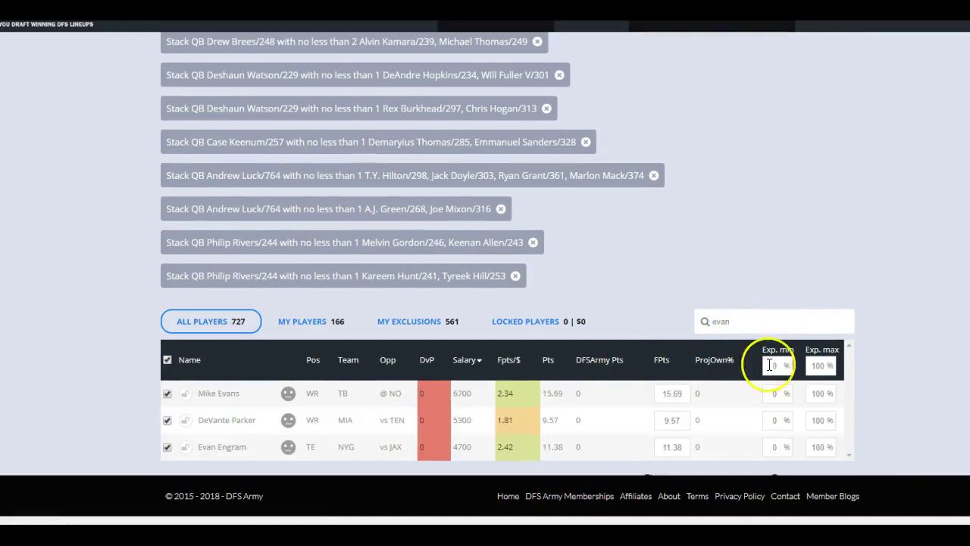
click(817, 395)
text(10)
click(894, 298)
- Rerun to a full 50 lineups, check quarterback usage, and return to the stack rules
scroll(876, 314, up, 15)
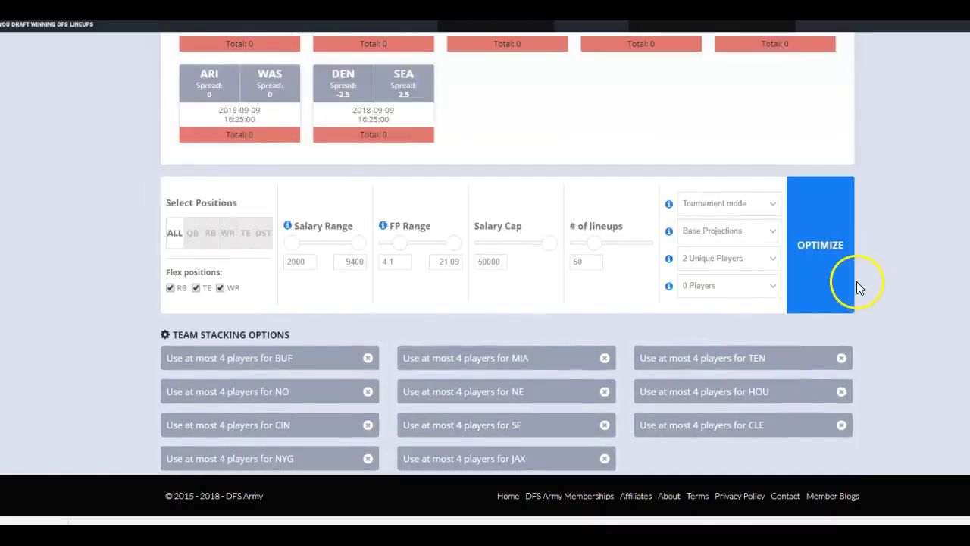
click(837, 278)
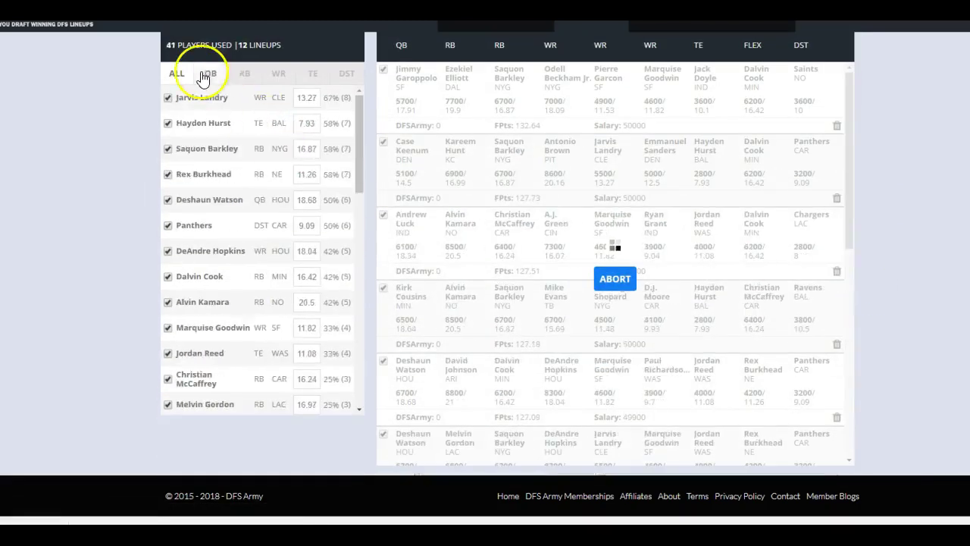
click(205, 76)
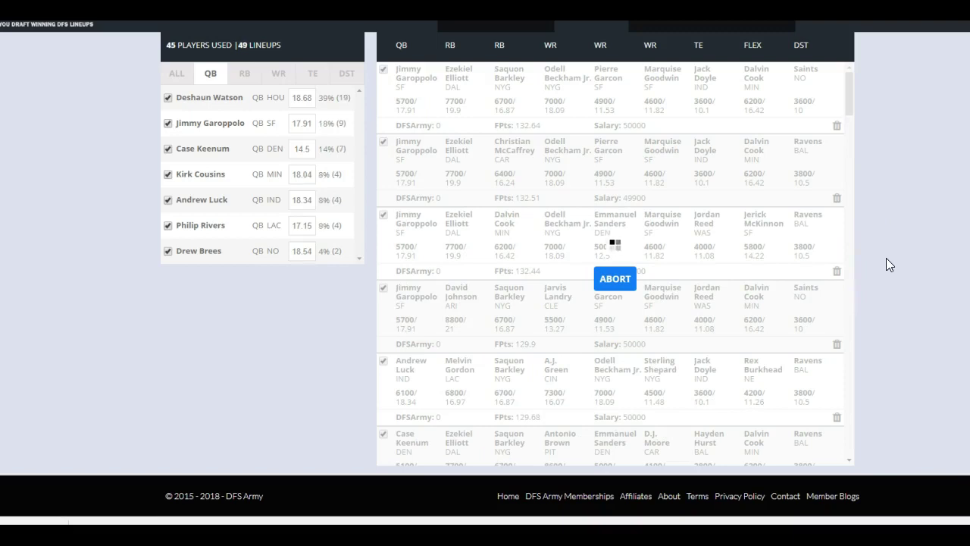
scroll(882, 260, up, 4)
scroll(875, 265, up, 4)
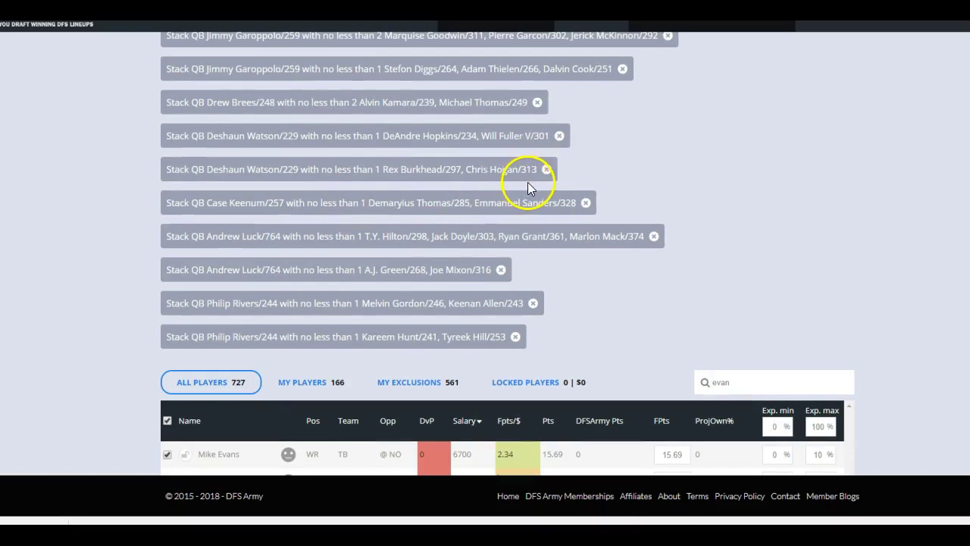
scroll(492, 184, up, 1)
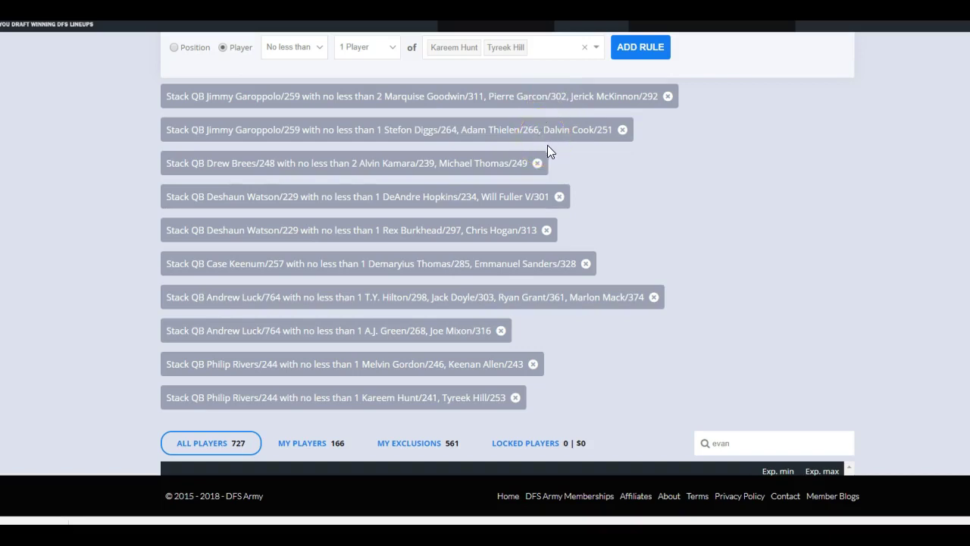
scroll(598, 163, up, 3)
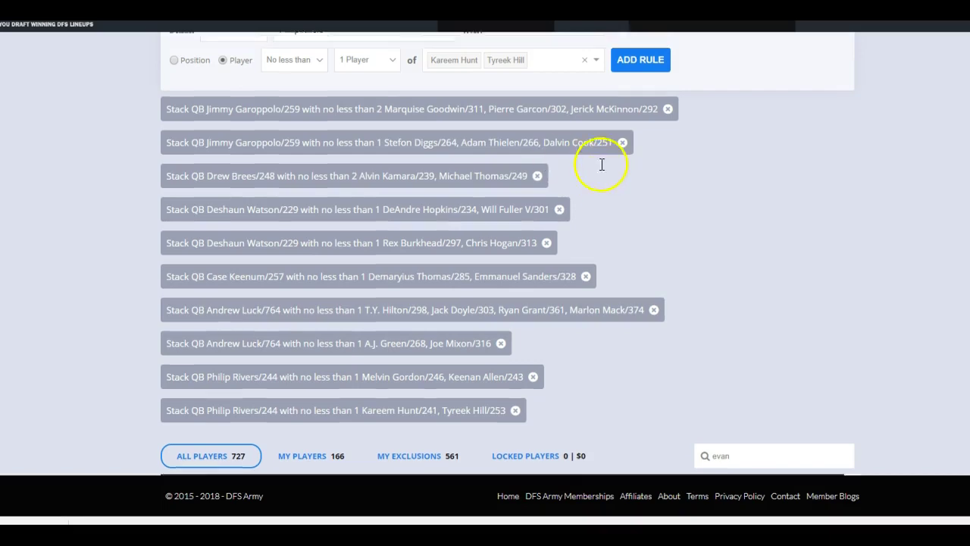
- Remove Philip Rivers and add a position rule stacking any QB with a same-team WR
click(312, 271)
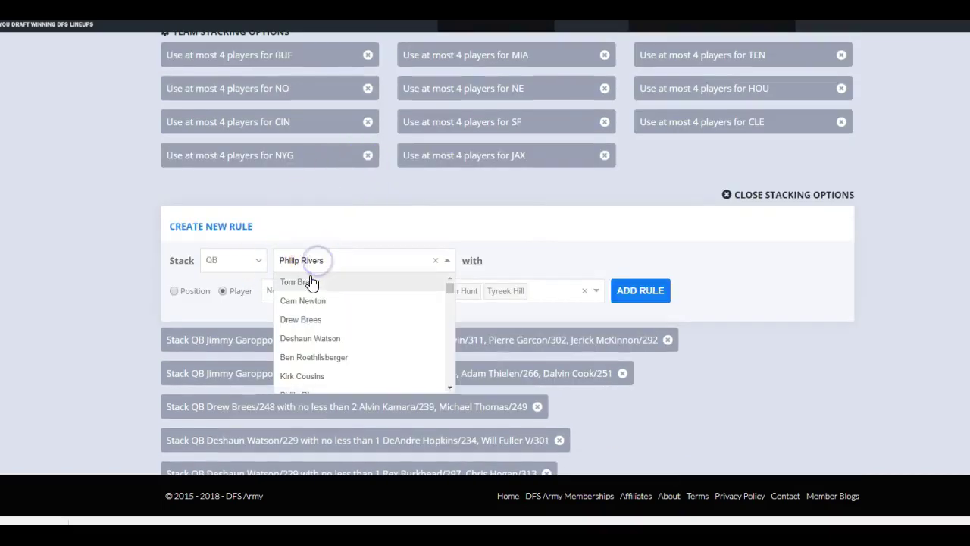
click(336, 237)
click(342, 260)
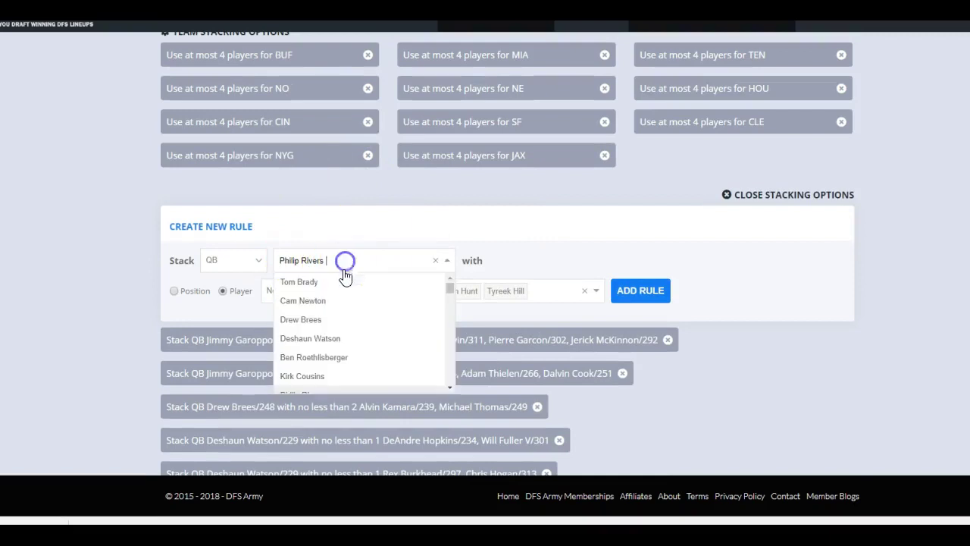
scroll(351, 310, down, 5)
scroll(353, 311, down, 2)
click(356, 267)
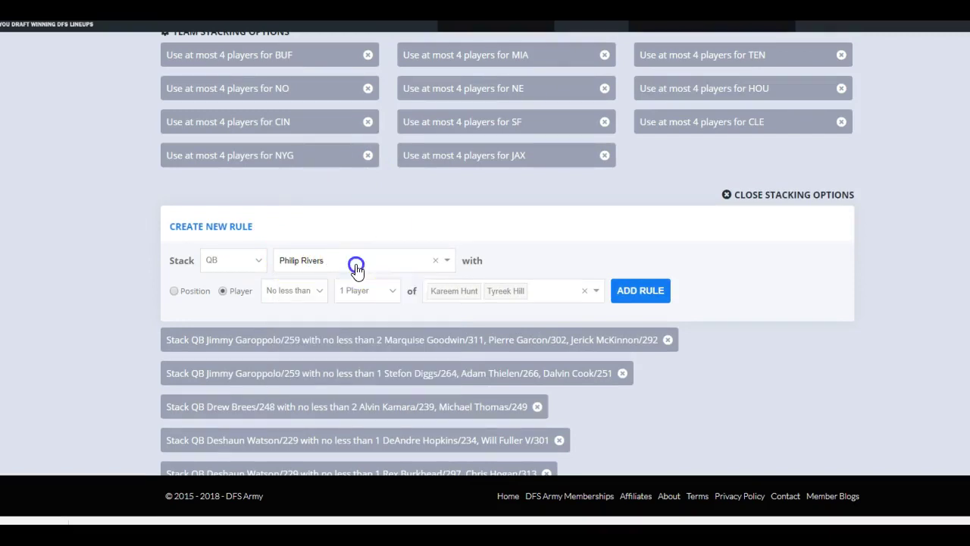
click(358, 269)
key(BackSpace)
click(412, 226)
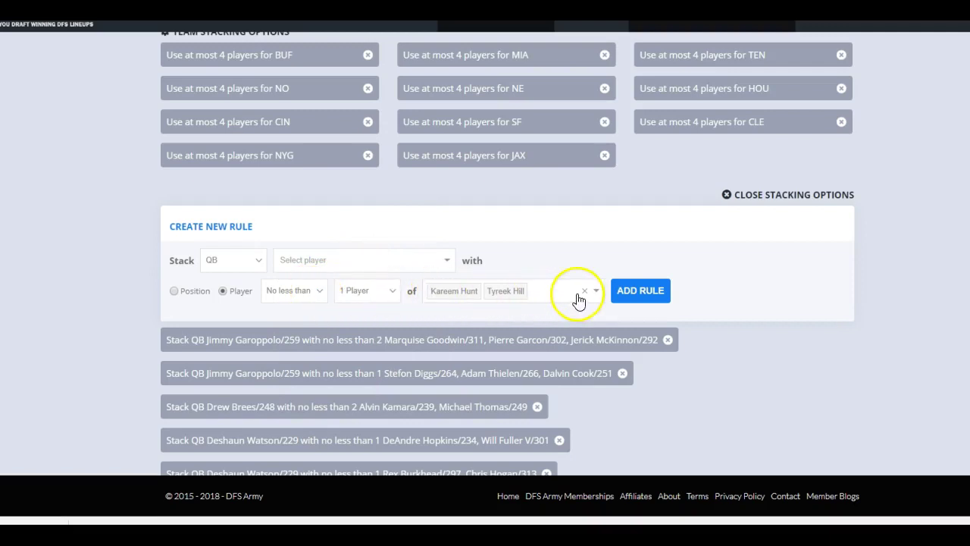
click(174, 291)
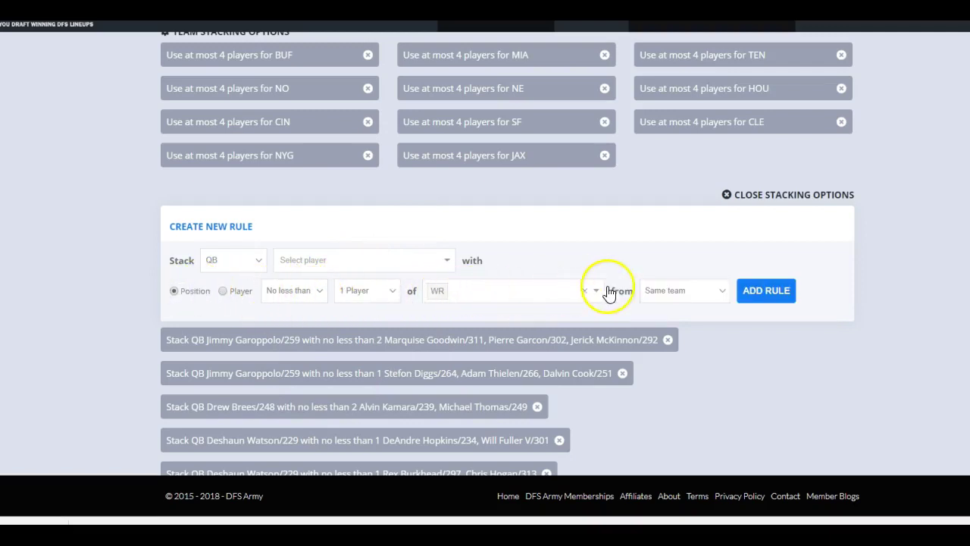
click(777, 296)
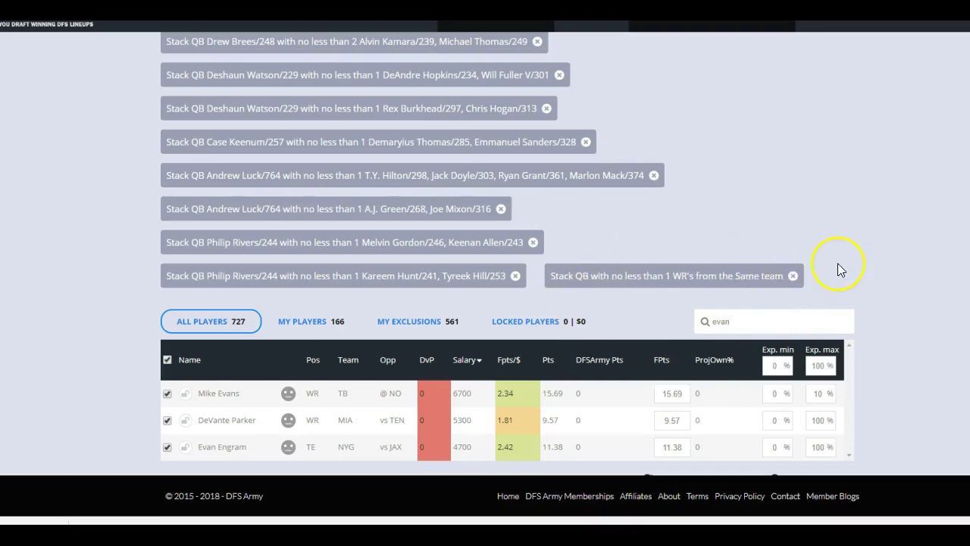
- Add a QB with opposing-team WR stack rule and rerun the optimizer
scroll(843, 266, up, 6)
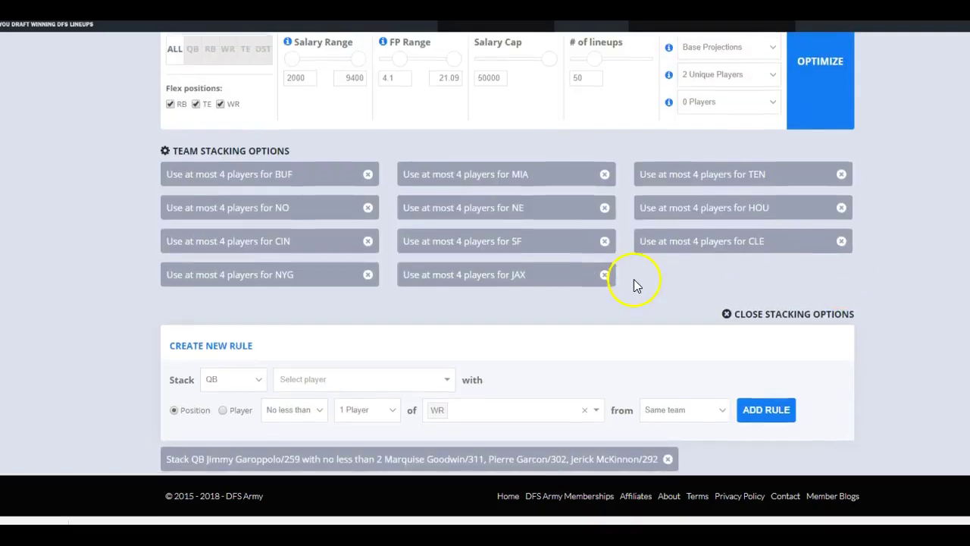
scroll(652, 265, down, 2)
click(674, 258)
click(746, 243)
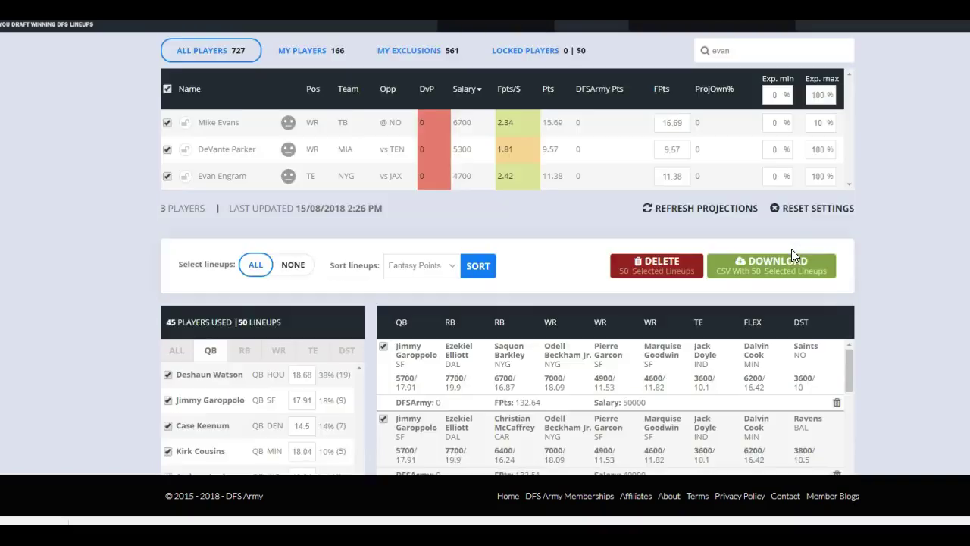
scroll(751, 252, up, 3)
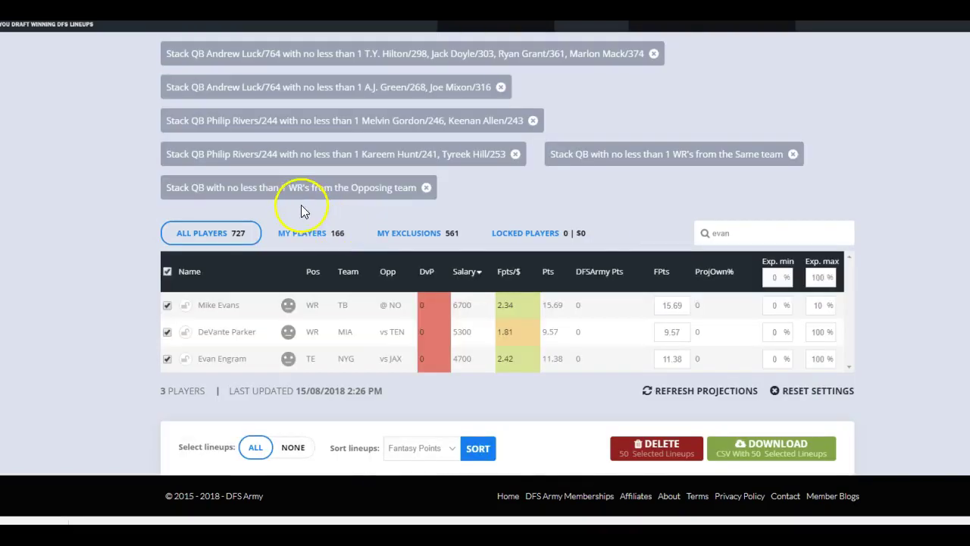
scroll(821, 227, up, 12)
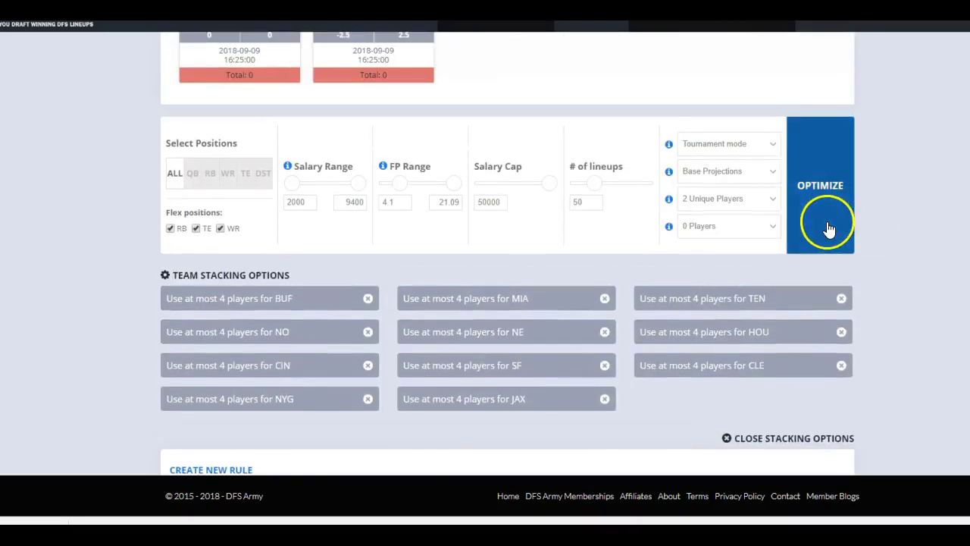
click(830, 228)
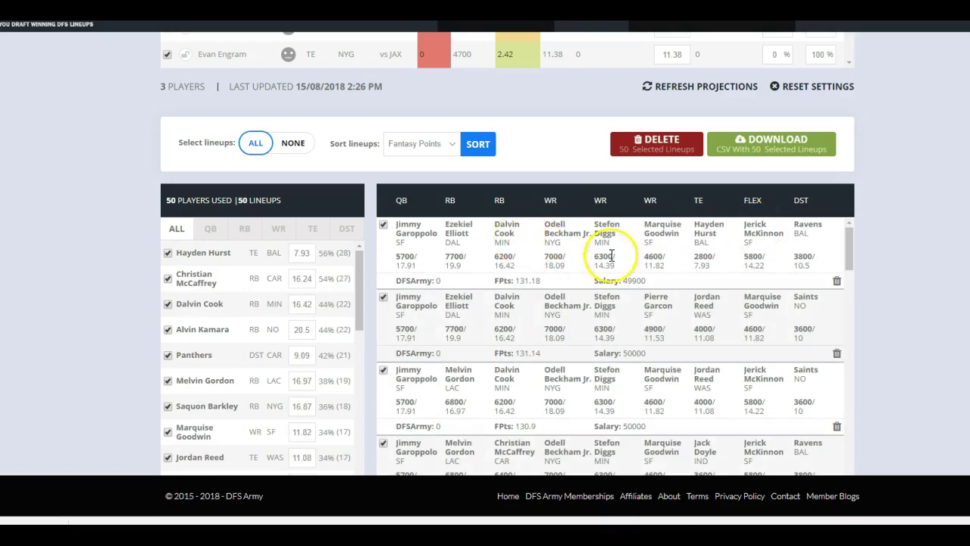
- Browse the 50 lineups and check tight end usage: Hurst 56%, Reed 34%, Doyle 10%
scroll(718, 269, down, 1)
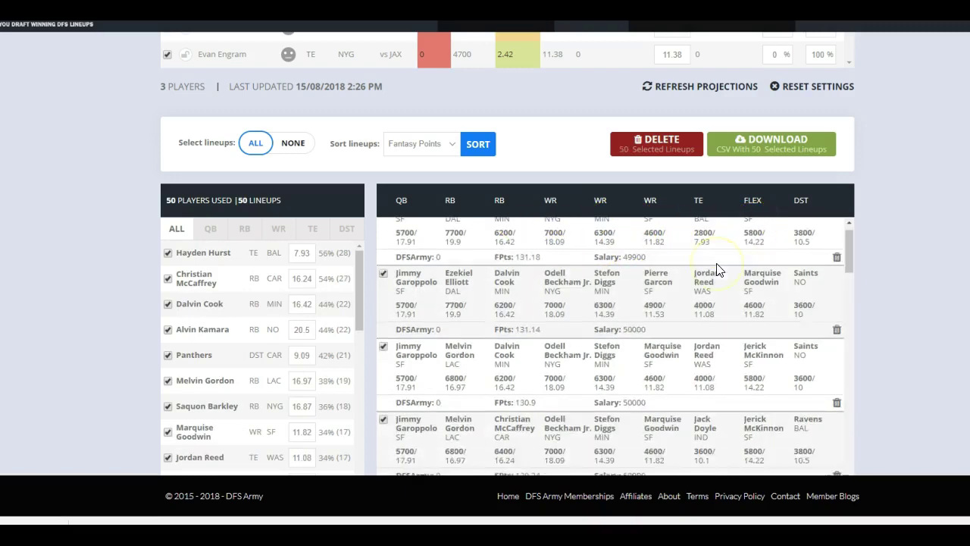
scroll(718, 269, down, 1)
scroll(413, 262, down, 10)
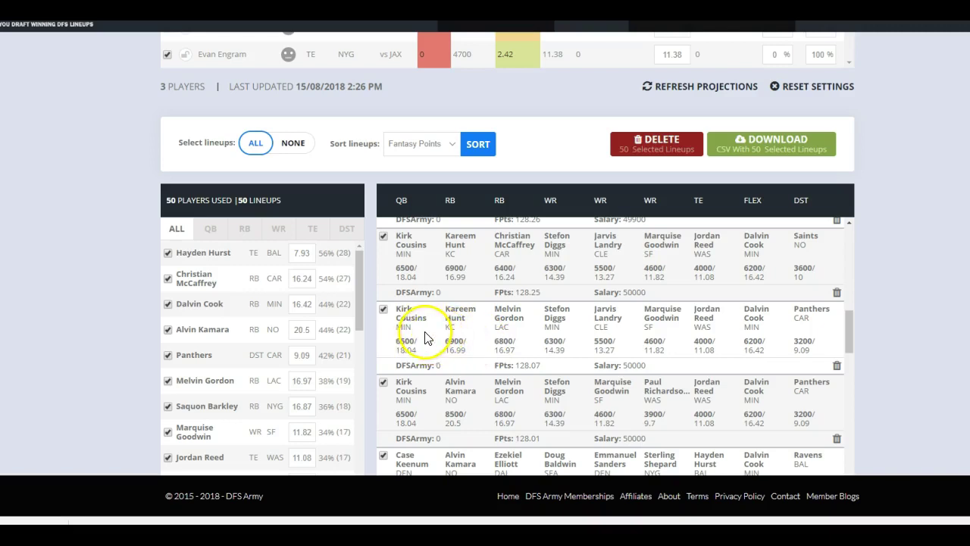
scroll(444, 340, down, 10)
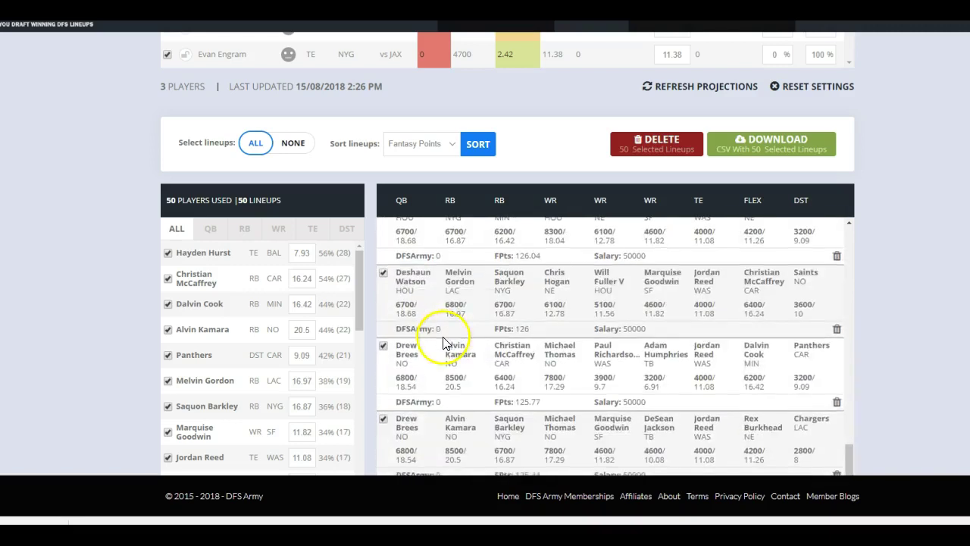
scroll(445, 341, down, 5)
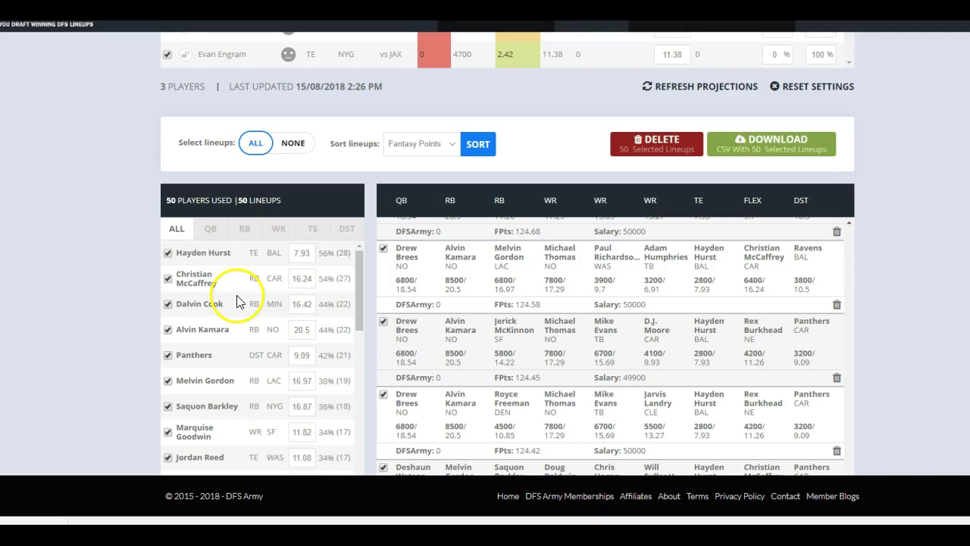
click(311, 228)
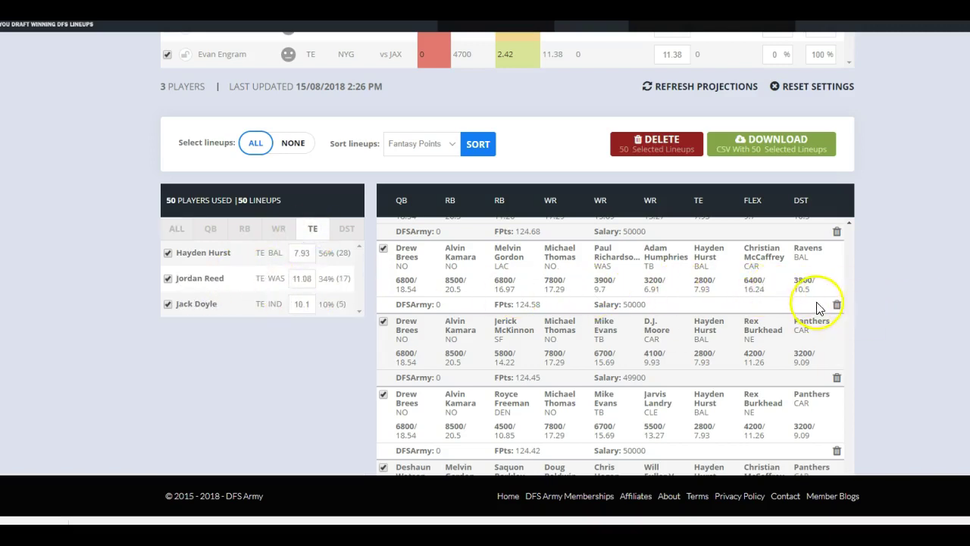
- Cap Hayden Hurst's maximum exposure at 10% and re-optimize the 50 lineups
scroll(875, 326, up, 5)
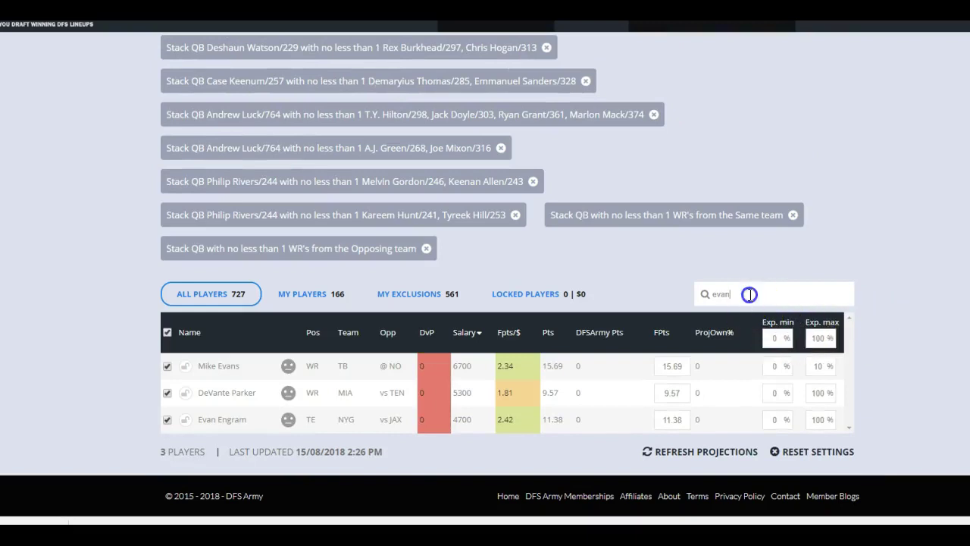
text(hur)
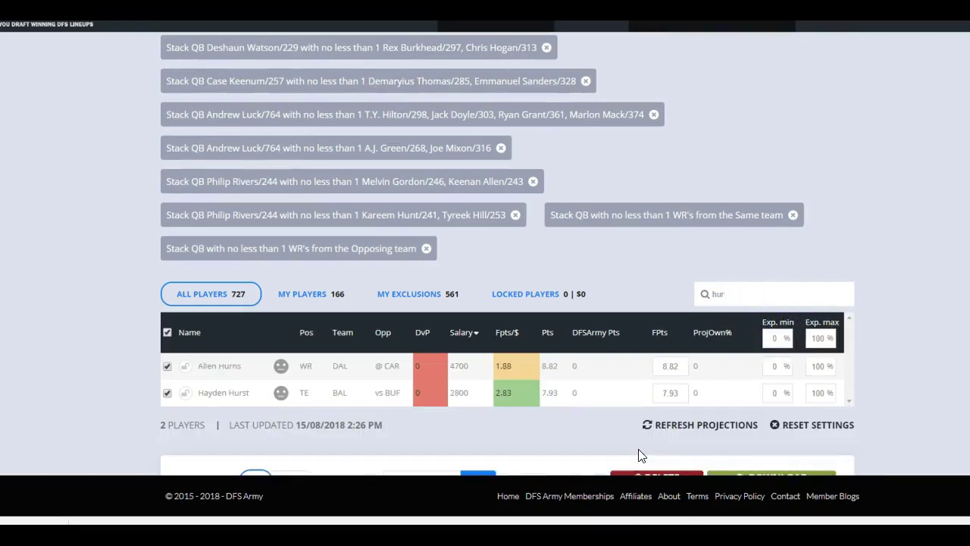
text(s)
click(809, 370)
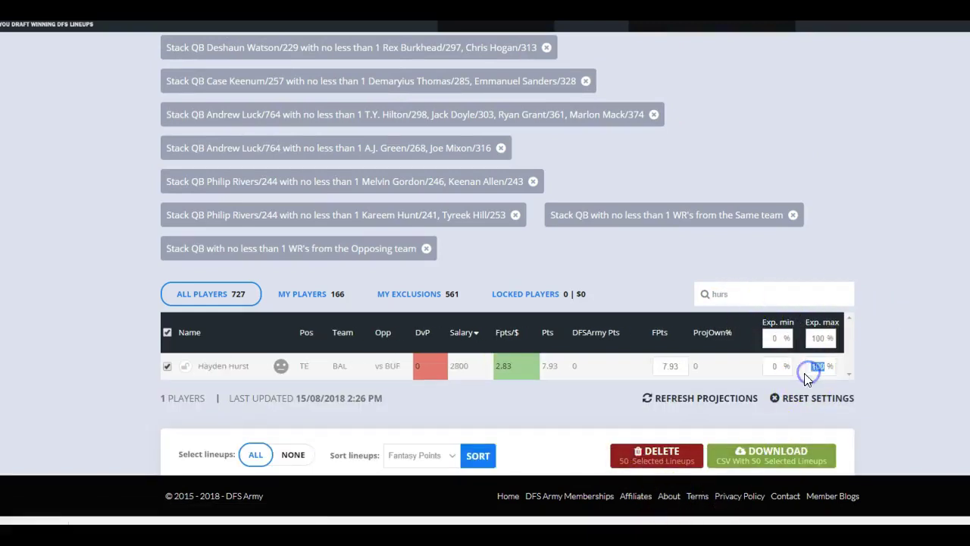
text(10)
scroll(820, 235, up, 10)
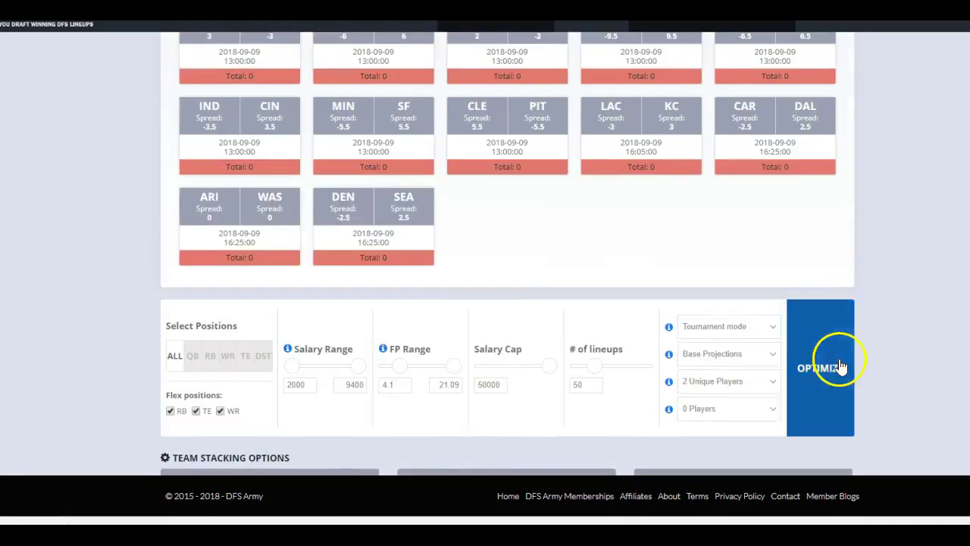
click(842, 368)
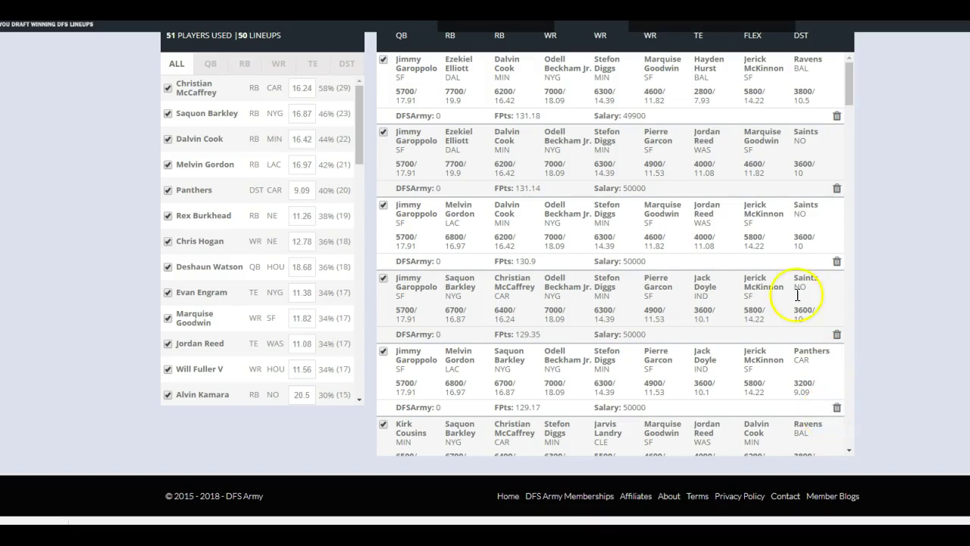
- Scroll through the regenerated 50 lineups
scroll(507, 259, down, 3)
scroll(506, 258, down, 20)
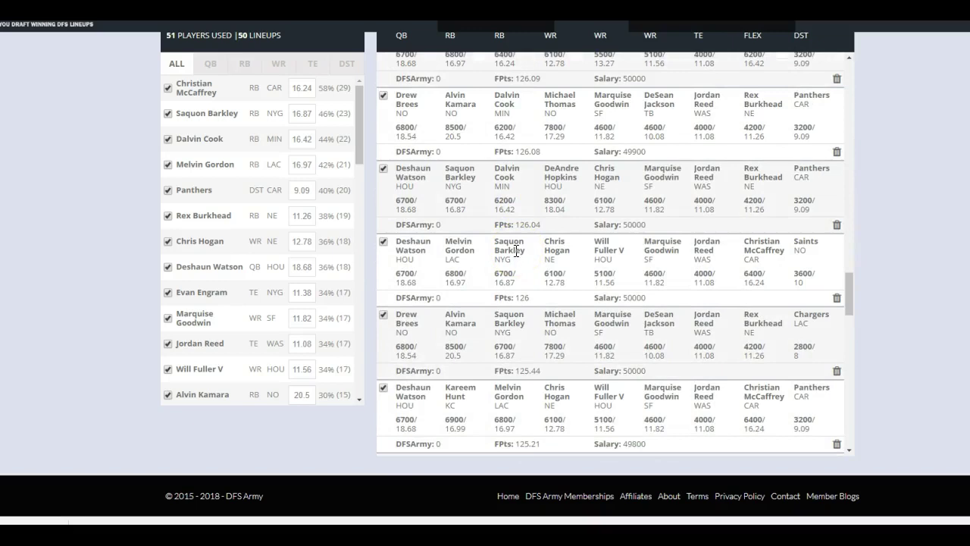
scroll(516, 250, down, 5)
click(466, 265)
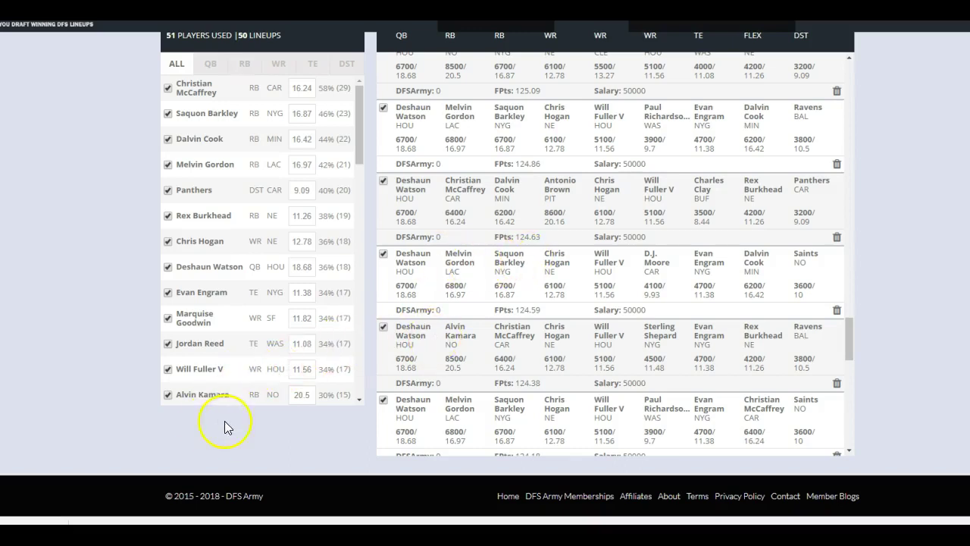
scroll(301, 263, down, 2)
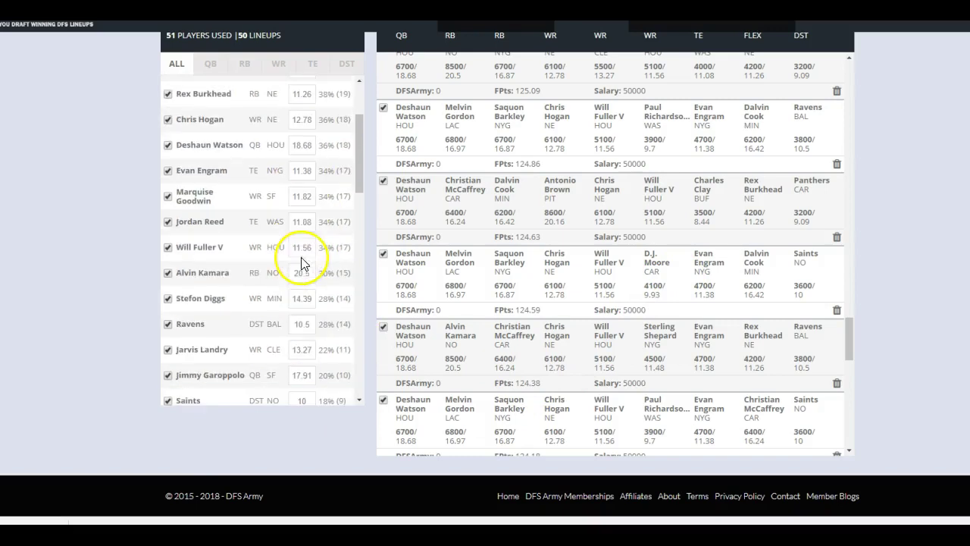
- Review players-used exposures for DST, TE, WR and RB, with Hurst at 8%
click(347, 65)
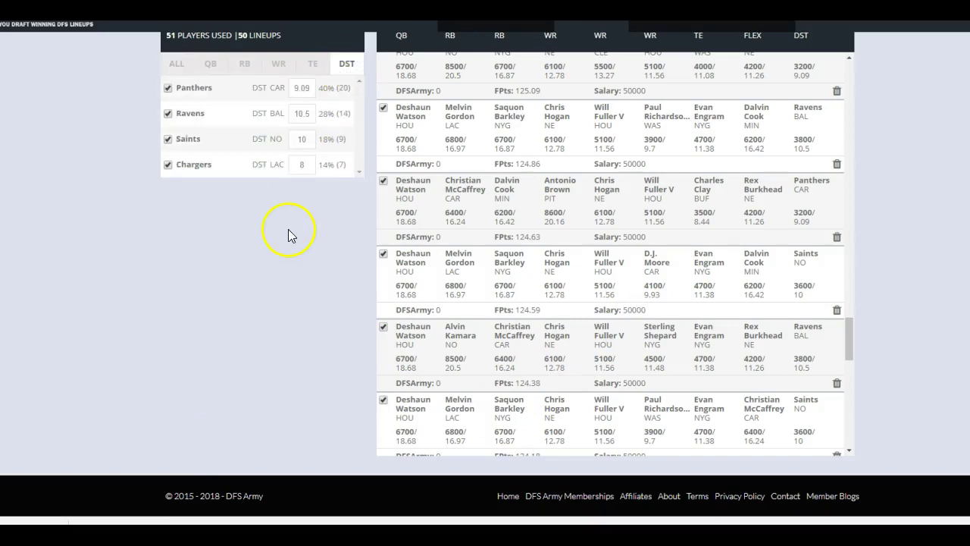
click(312, 63)
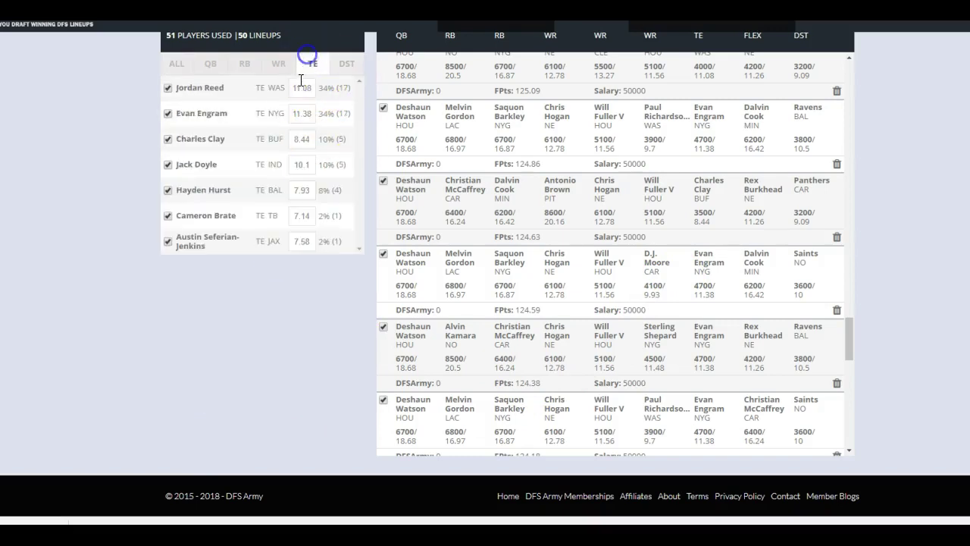
click(280, 66)
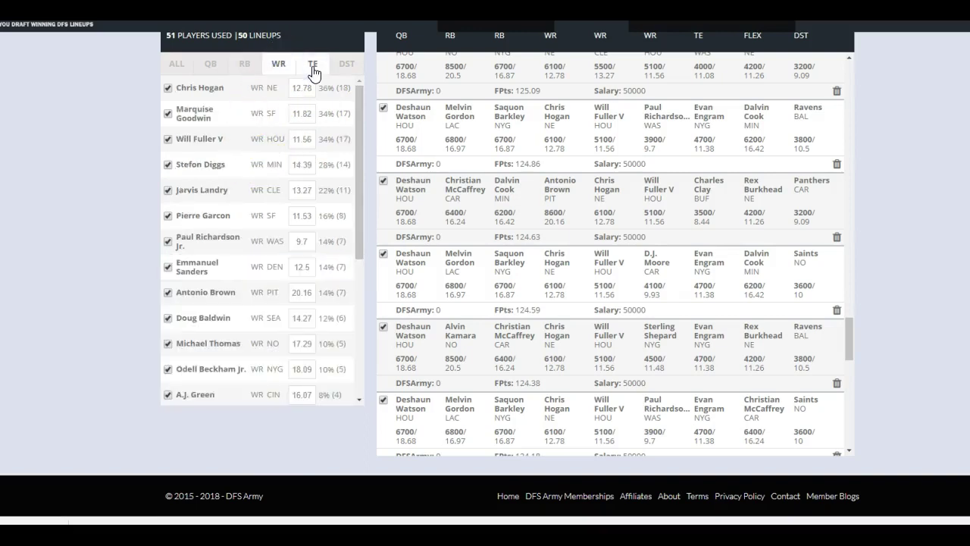
click(312, 64)
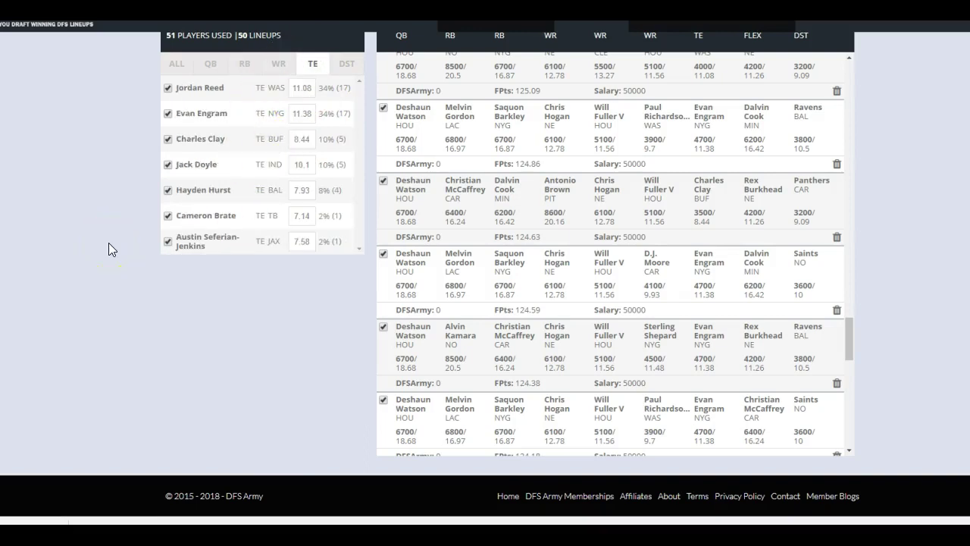
click(279, 65)
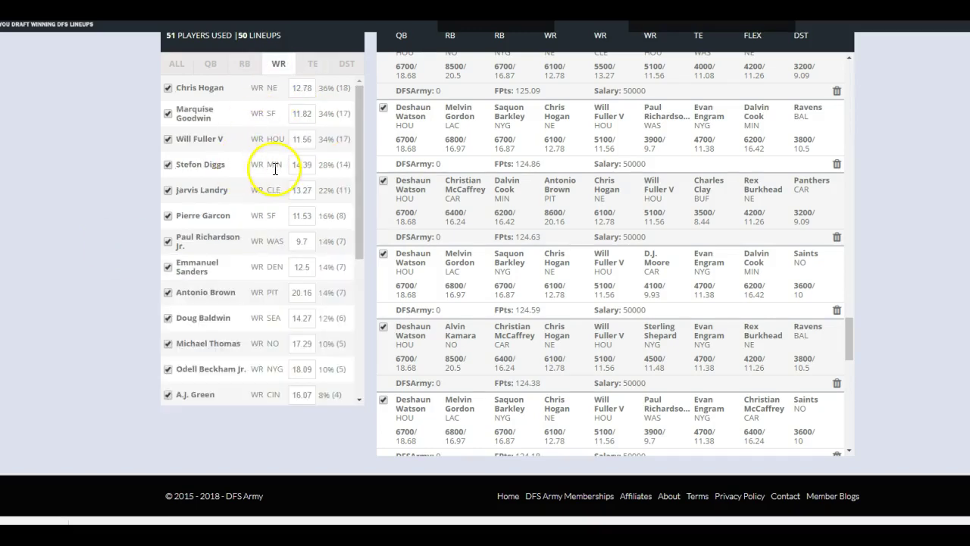
scroll(273, 168, up, 2)
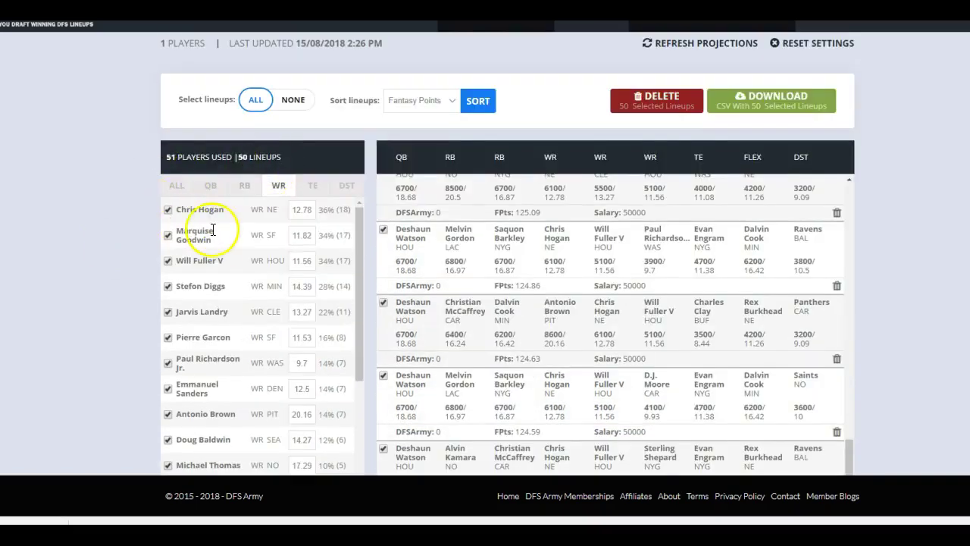
click(248, 187)
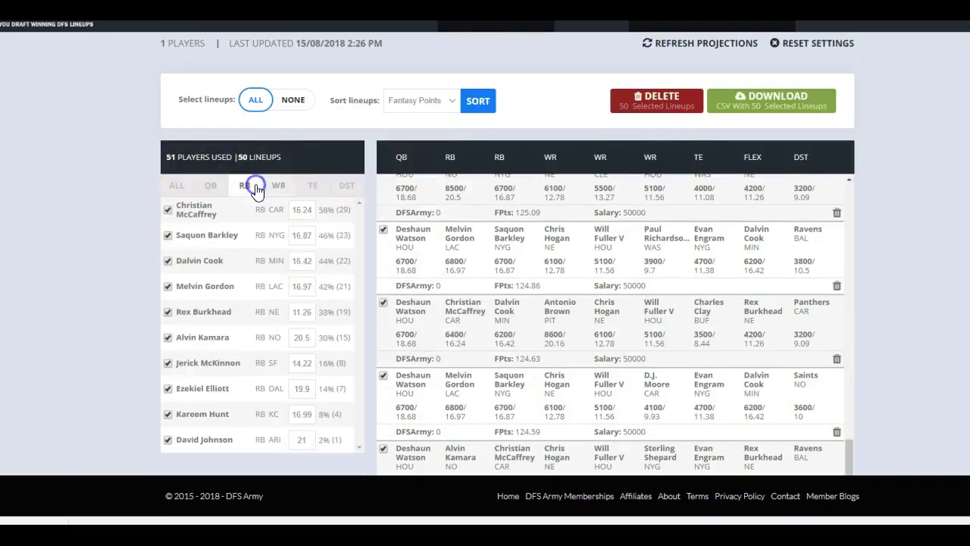
double_click(300, 209)
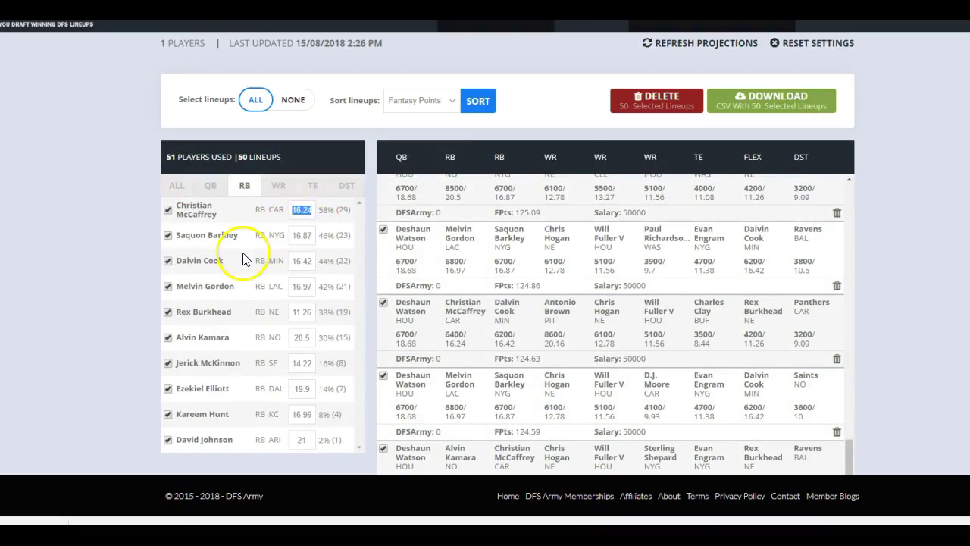
text(16)
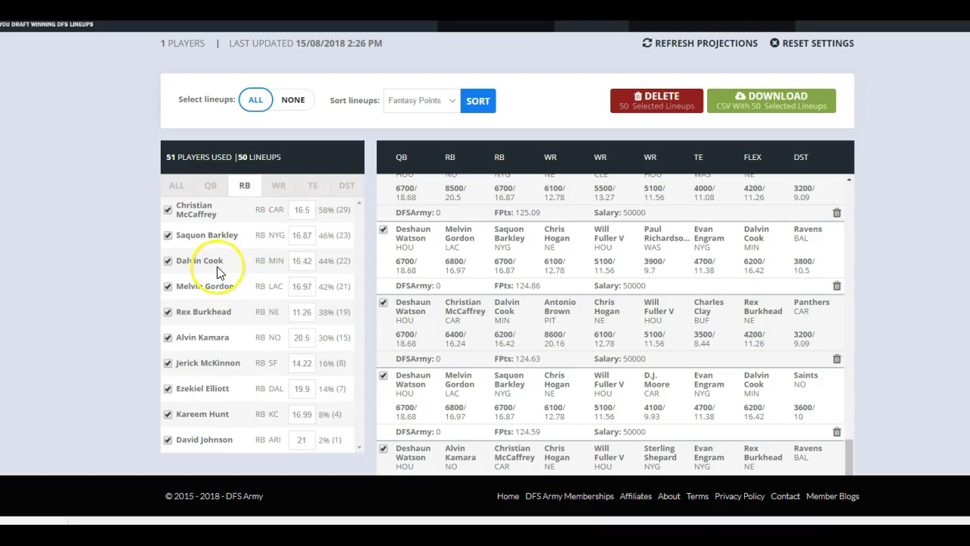
double_click(308, 243)
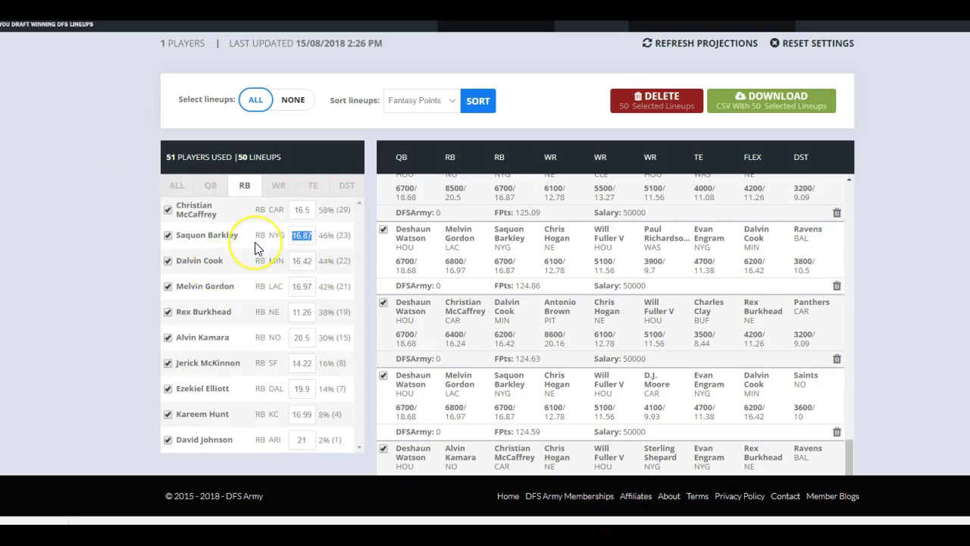
text(16)
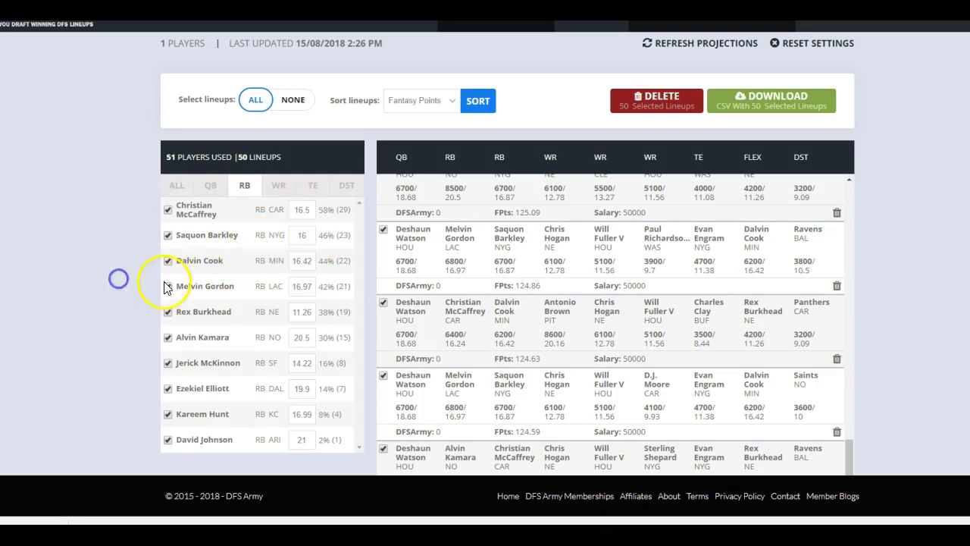
scroll(216, 293, down, 1)
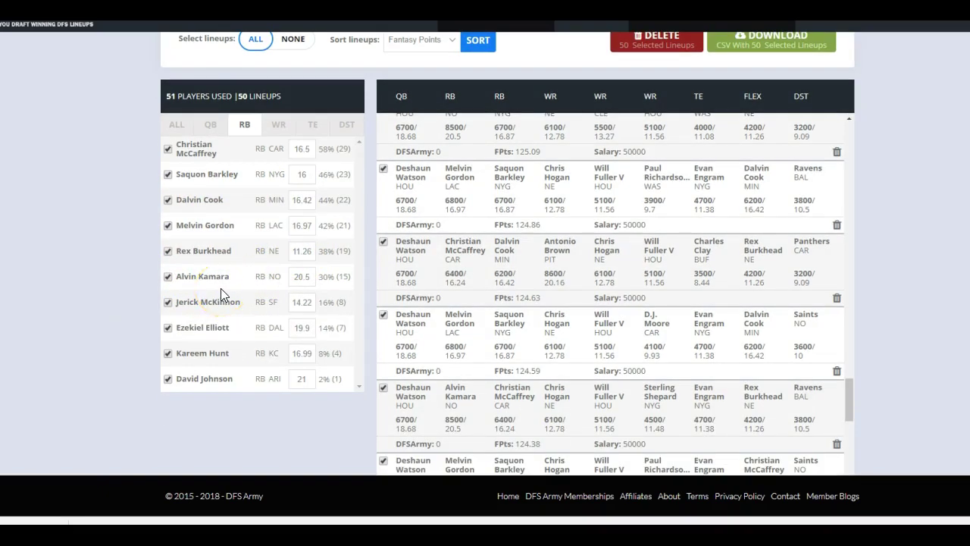
scroll(872, 129, up, 8)
- Delete 'hurs' from the Find Player box to list all 727 players again
scroll(848, 162, down, 3)
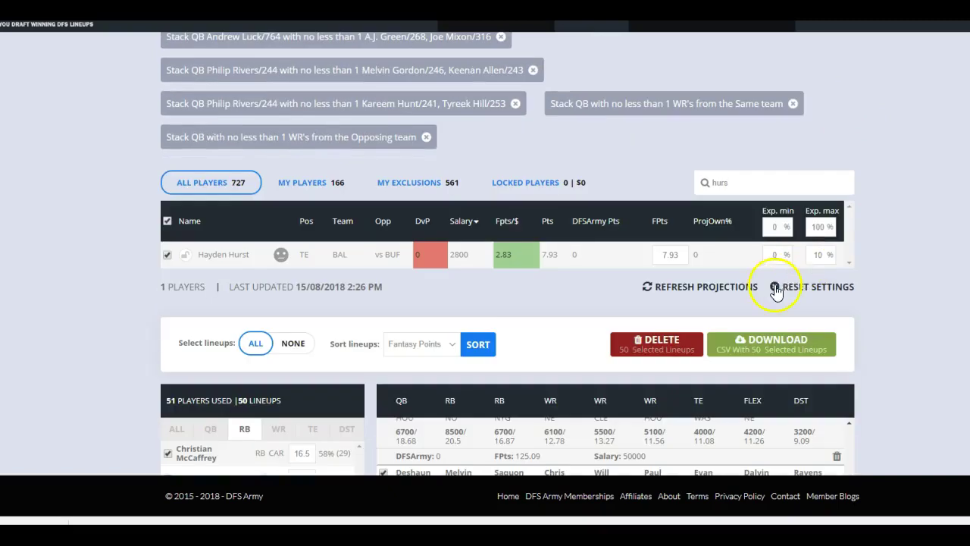
double_click(743, 189)
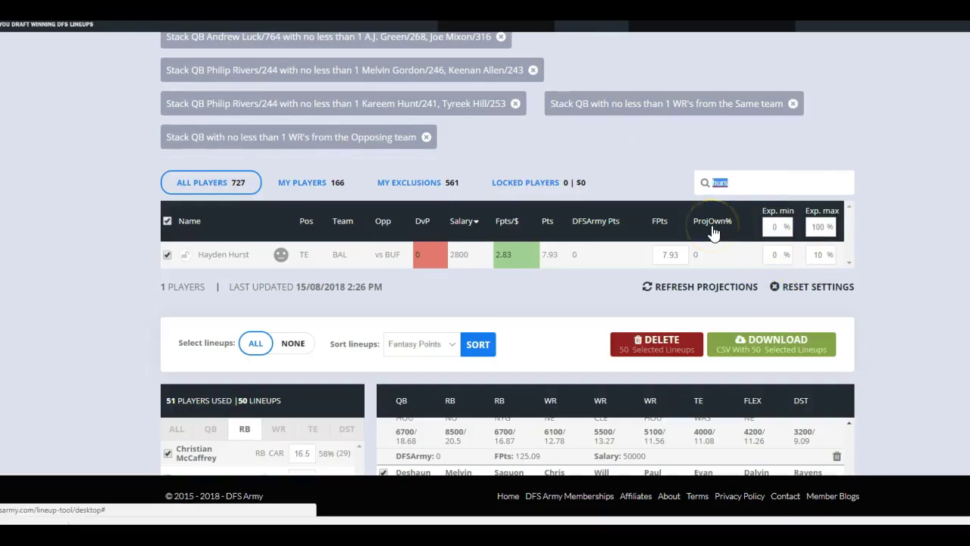
key(BackSpace)
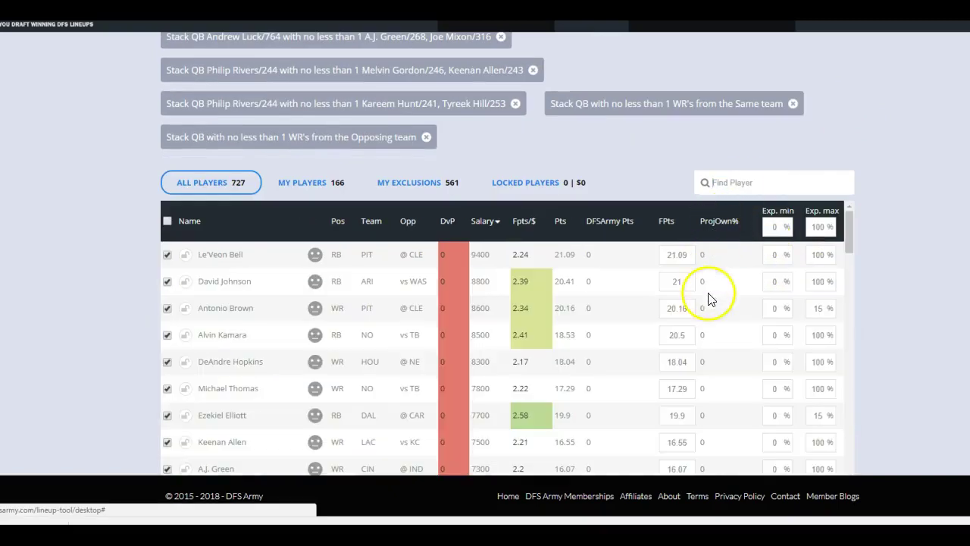
scroll(855, 182, down, 2)
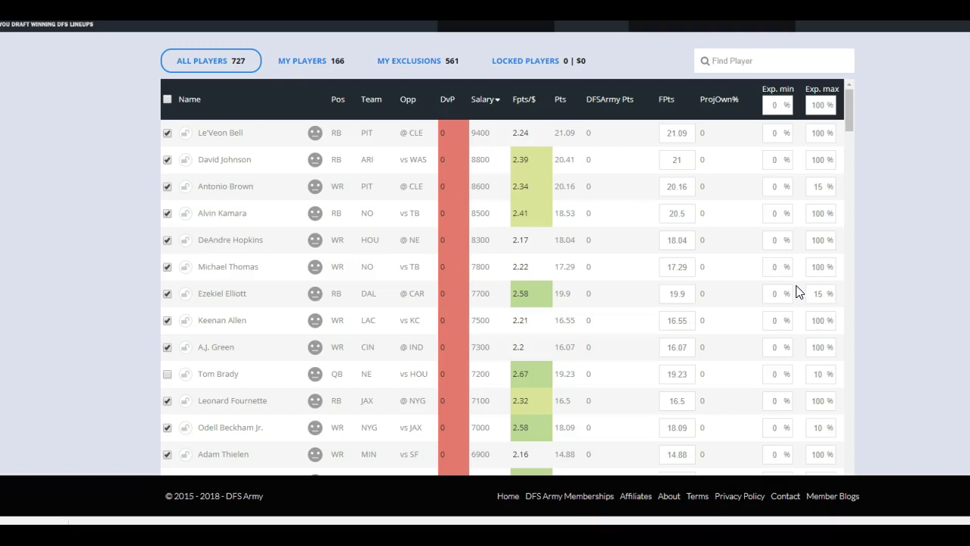
- Scroll down the Wall of Wins to the pagination and go to page 2
scroll(797, 290, up, 1)
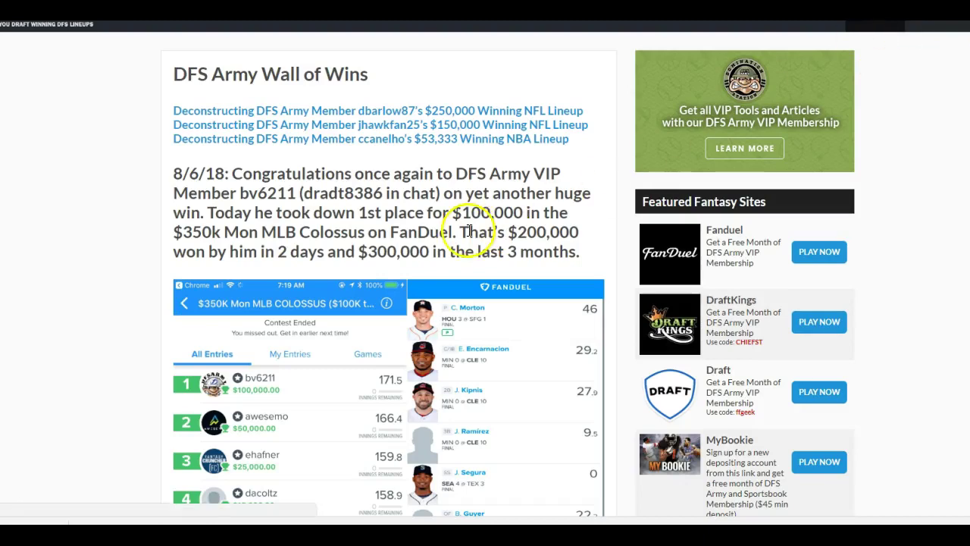
scroll(461, 243, down, 8)
scroll(406, 184, down, 12)
scroll(418, 201, down, 9)
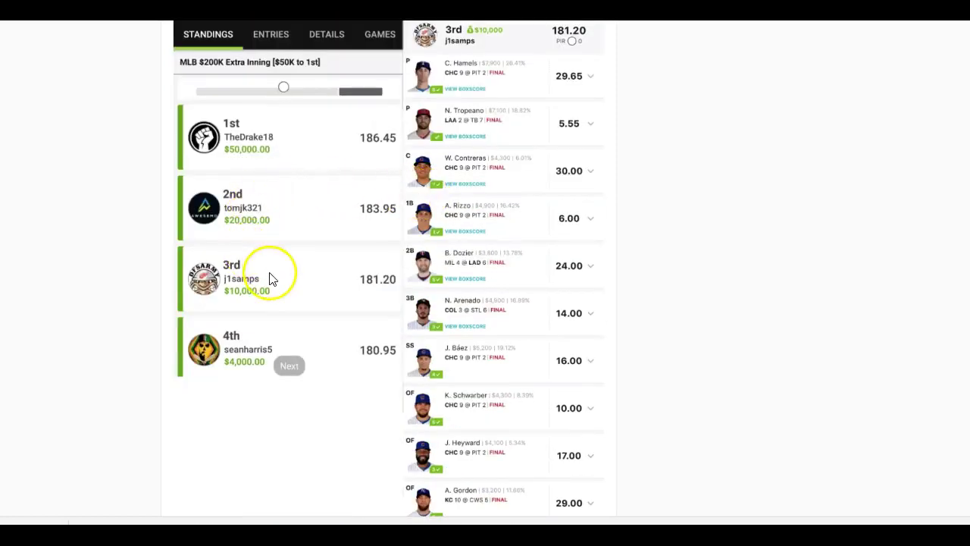
scroll(257, 261, down, 8)
scroll(301, 154, down, 6)
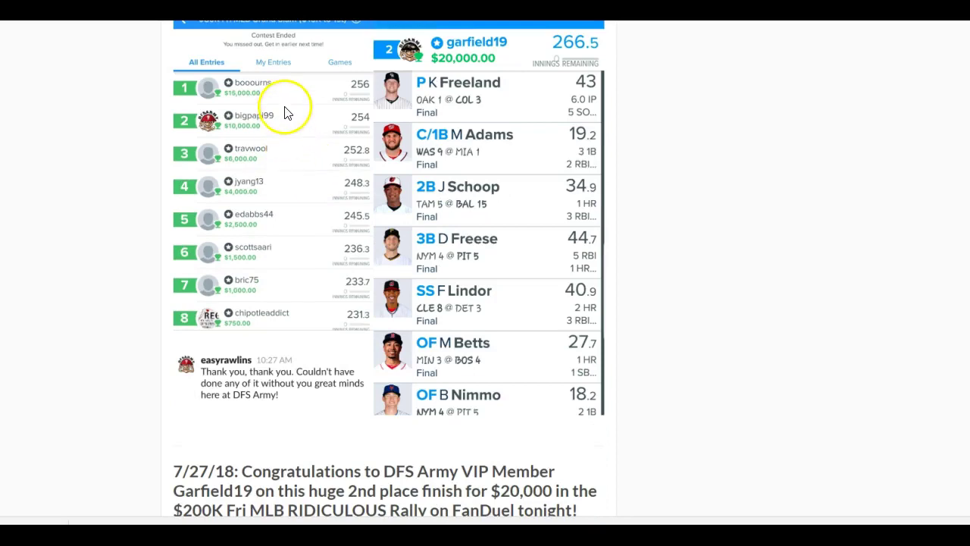
scroll(284, 113, down, 6)
scroll(300, 273, down, 10)
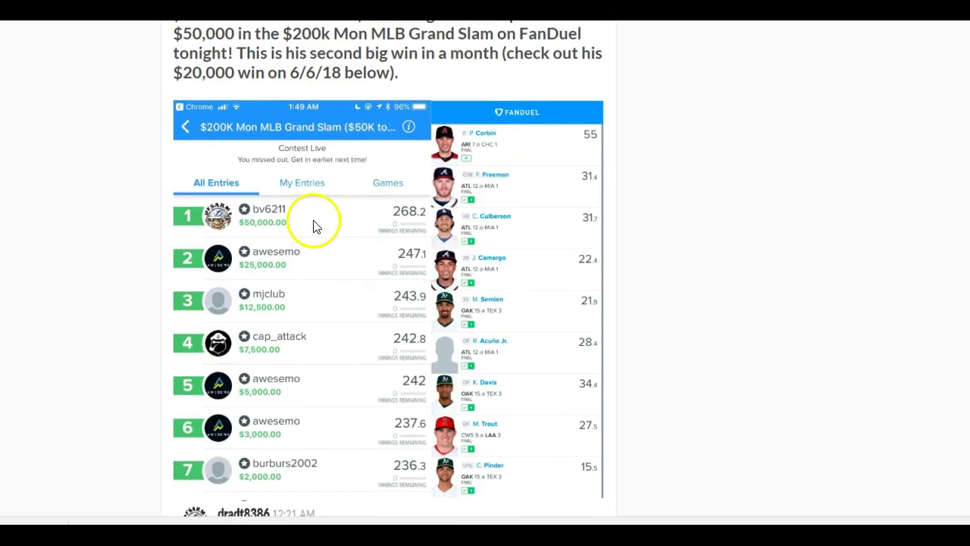
scroll(314, 226, down, 5)
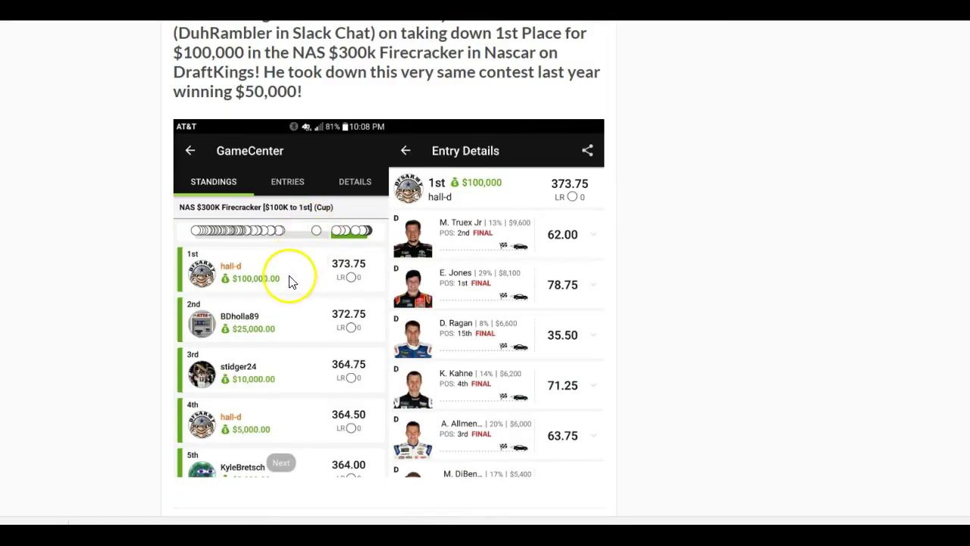
scroll(292, 281, down, 3)
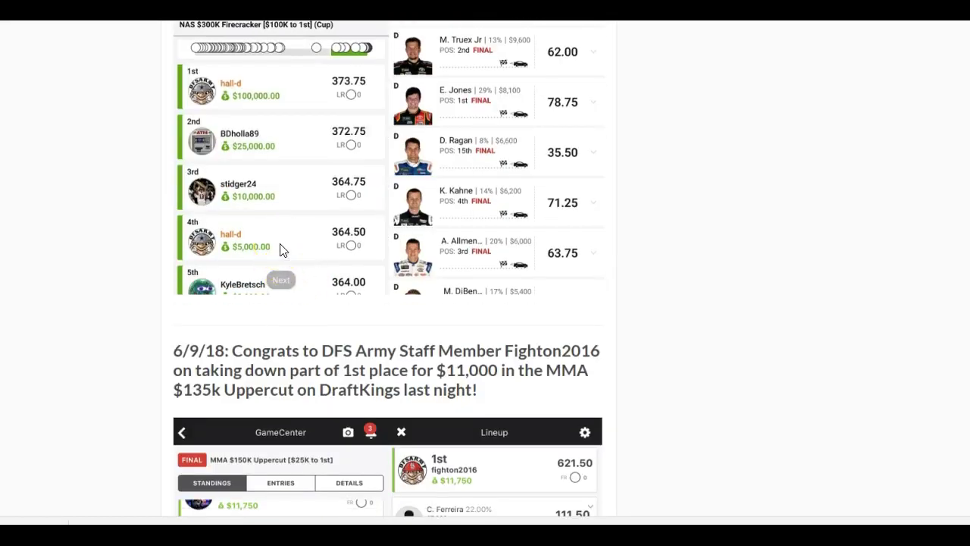
scroll(282, 250, down, 3)
click(283, 266)
scroll(260, 405, down, 5)
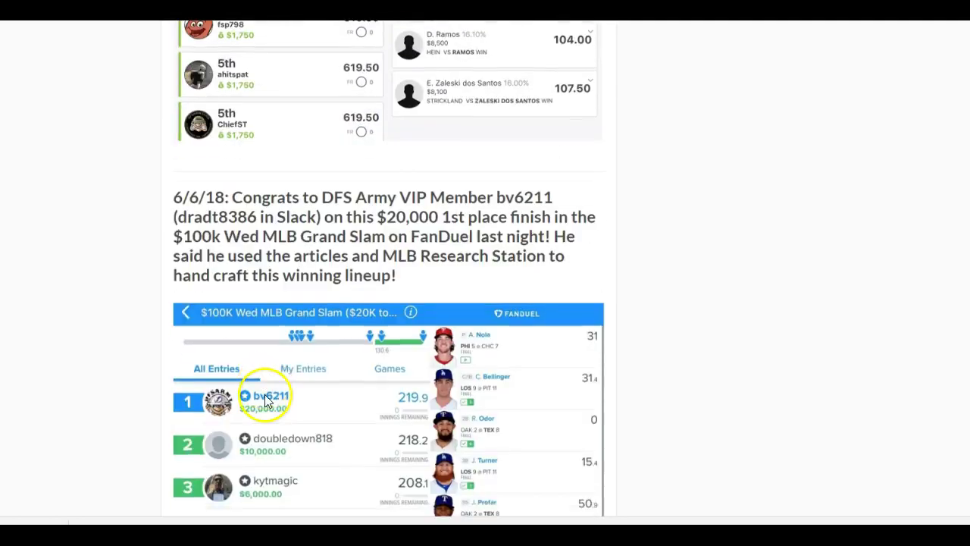
scroll(266, 399, down, 3)
scroll(273, 228, down, 7)
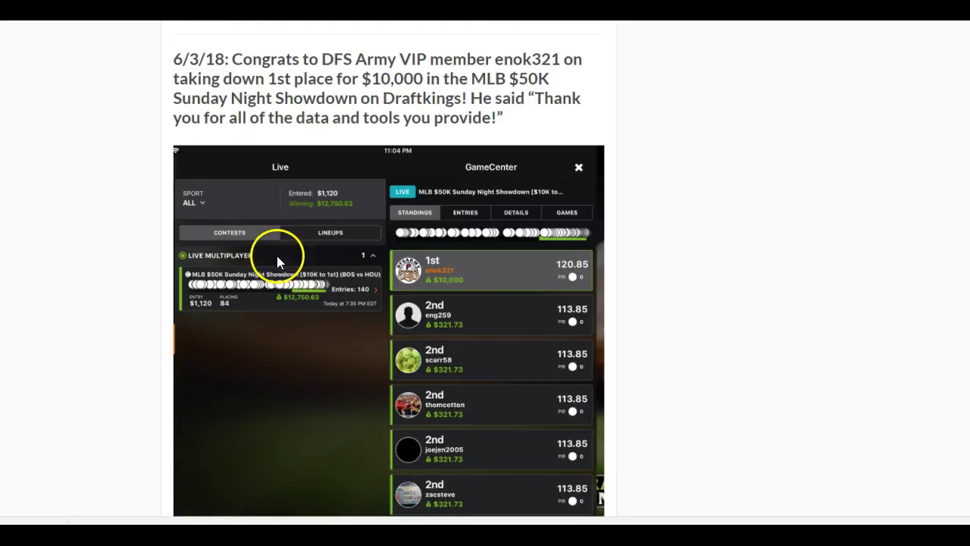
scroll(295, 292, down, 7)
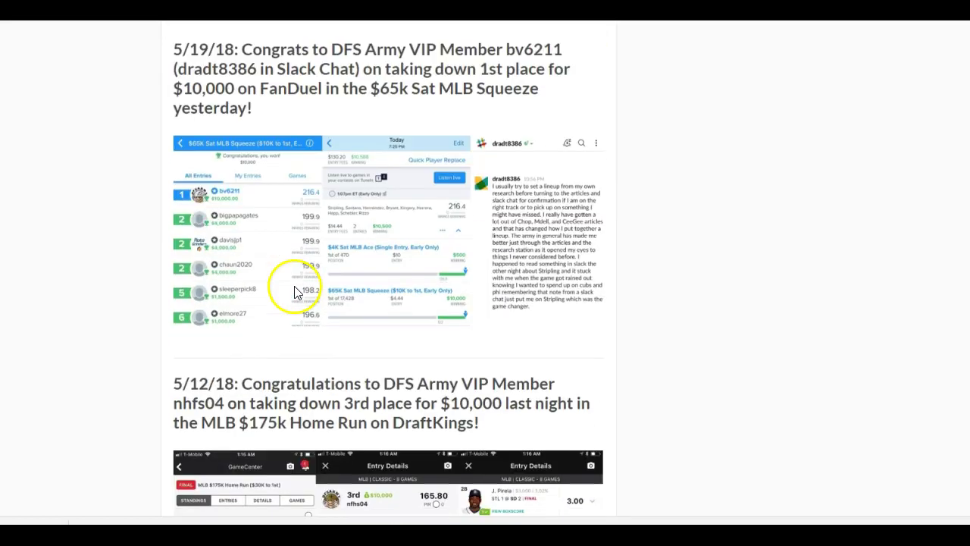
scroll(266, 251, down, 4)
scroll(295, 276, down, 12)
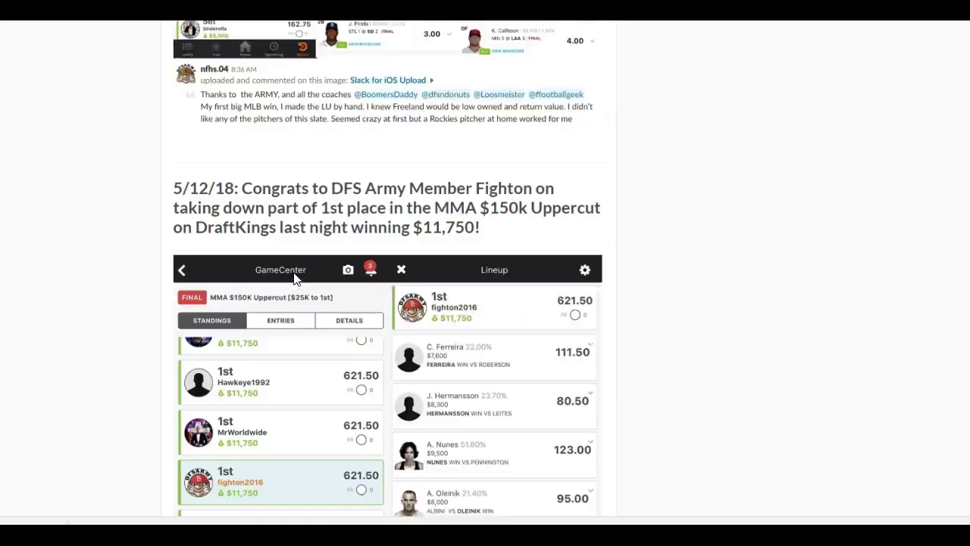
scroll(299, 282, down, 3)
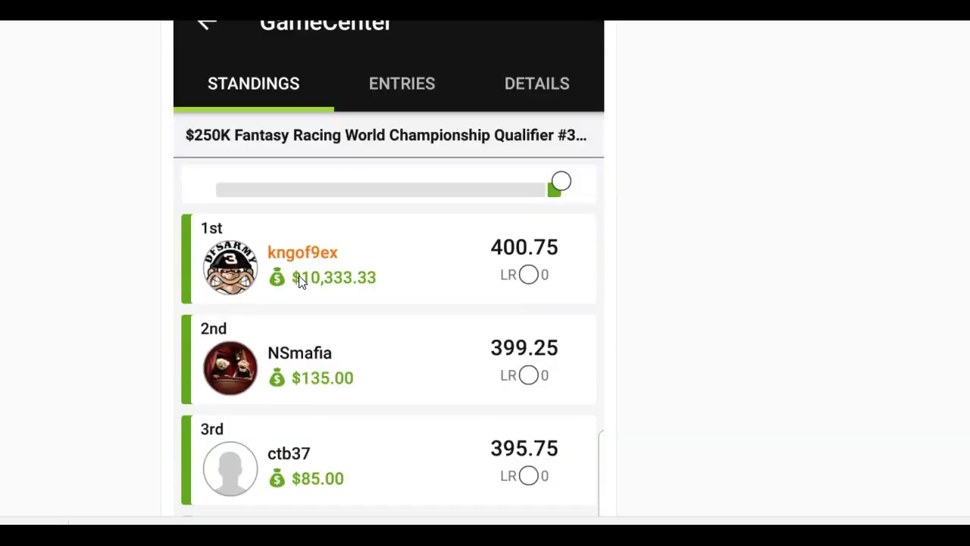
scroll(346, 288, down, 9)
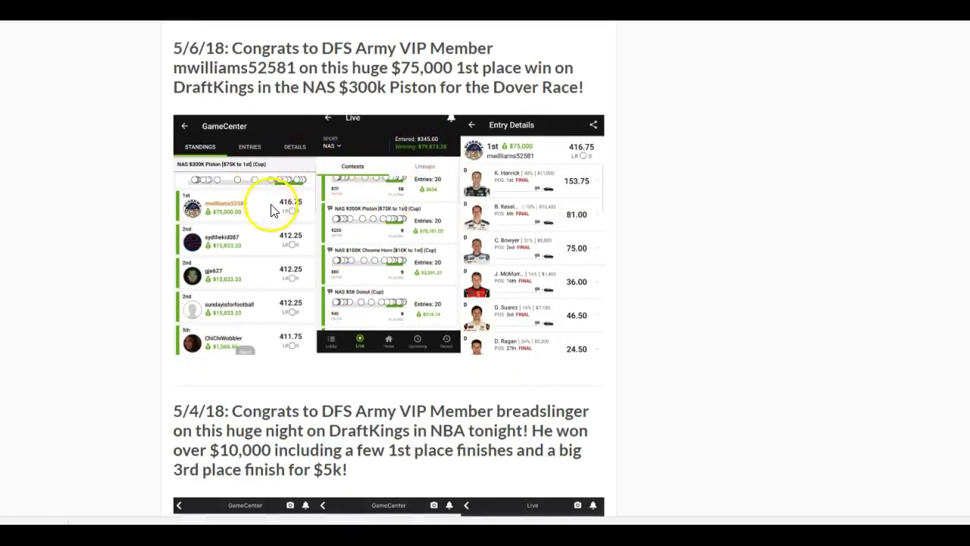
scroll(292, 182, down, 6)
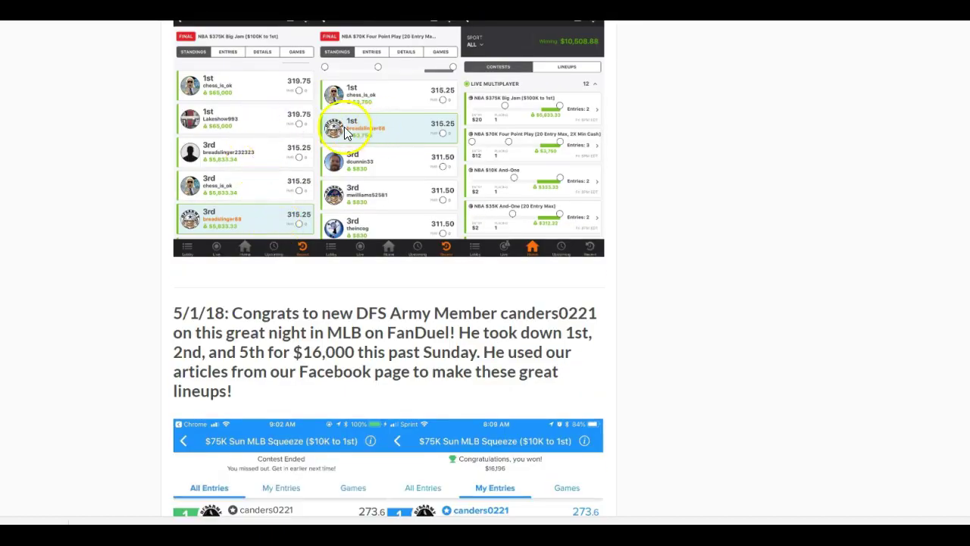
scroll(255, 245, down, 4)
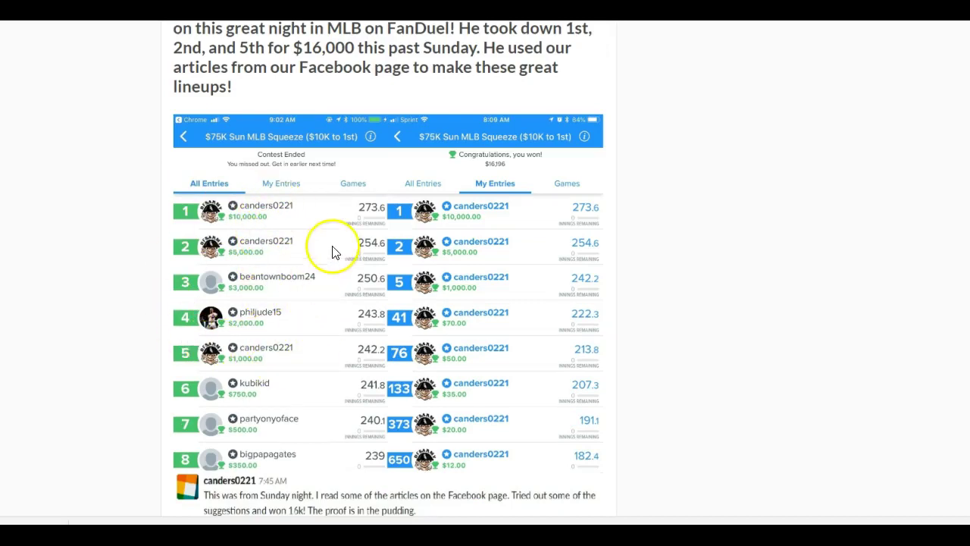
scroll(339, 271, down, 7)
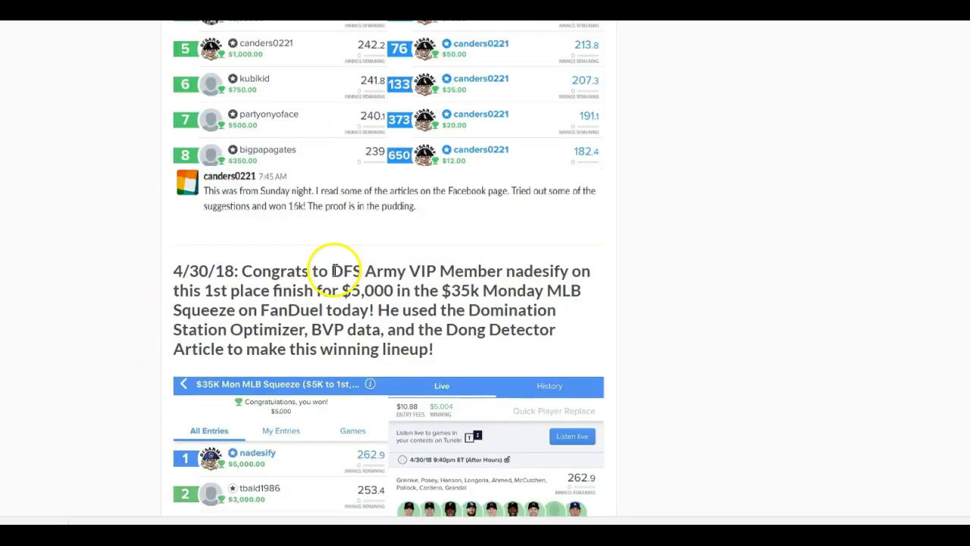
scroll(286, 262, down, 1)
scroll(285, 261, down, 3)
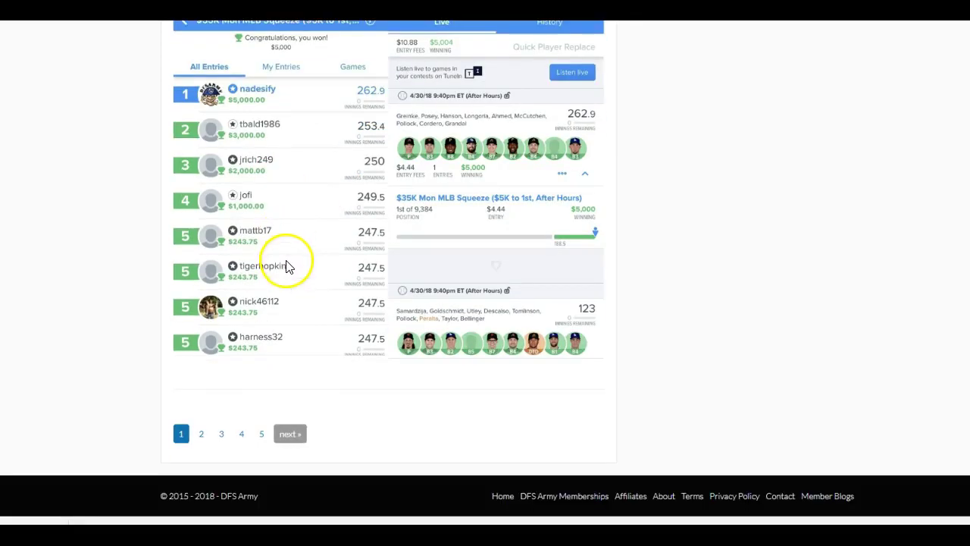
click(279, 436)
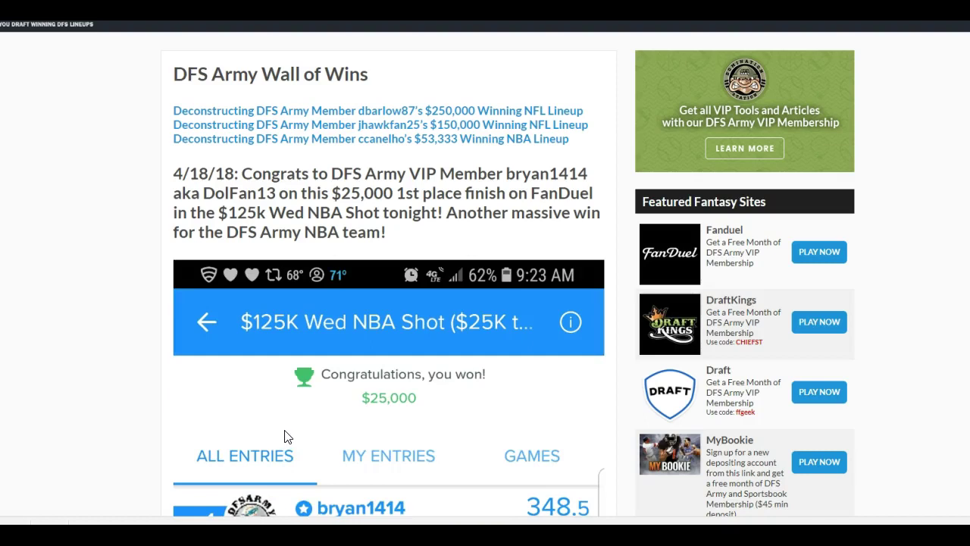
click(295, 432)
click(285, 409)
scroll(285, 406, down, 3)
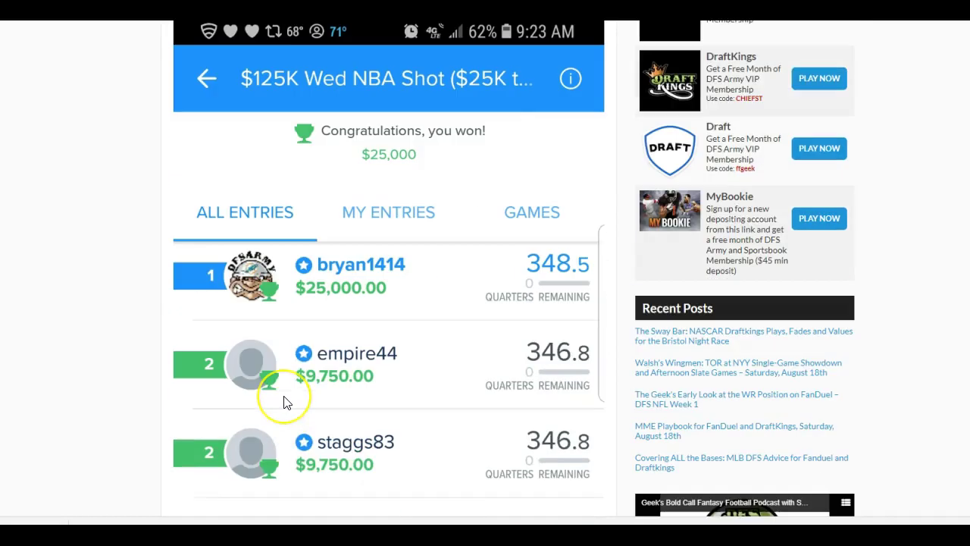
scroll(285, 402, down, 8)
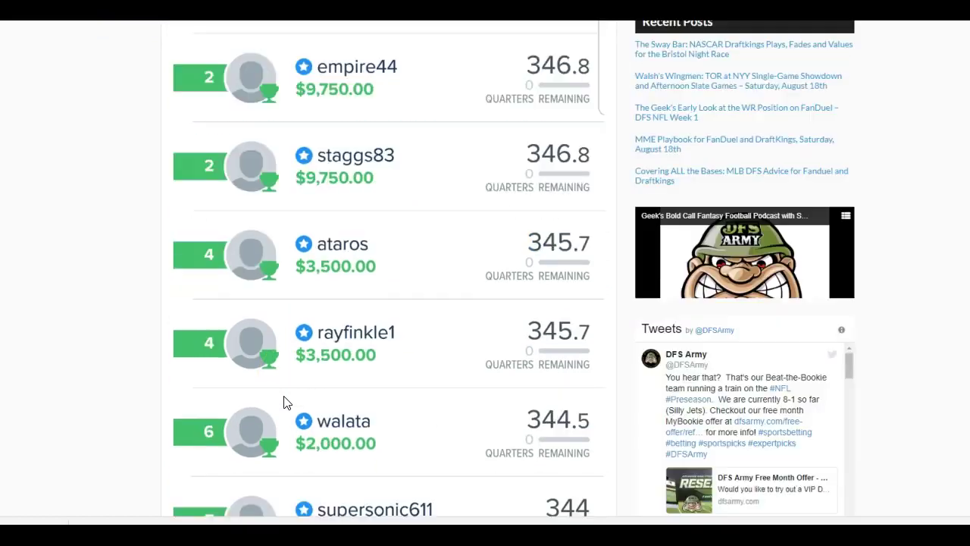
click(256, 392)
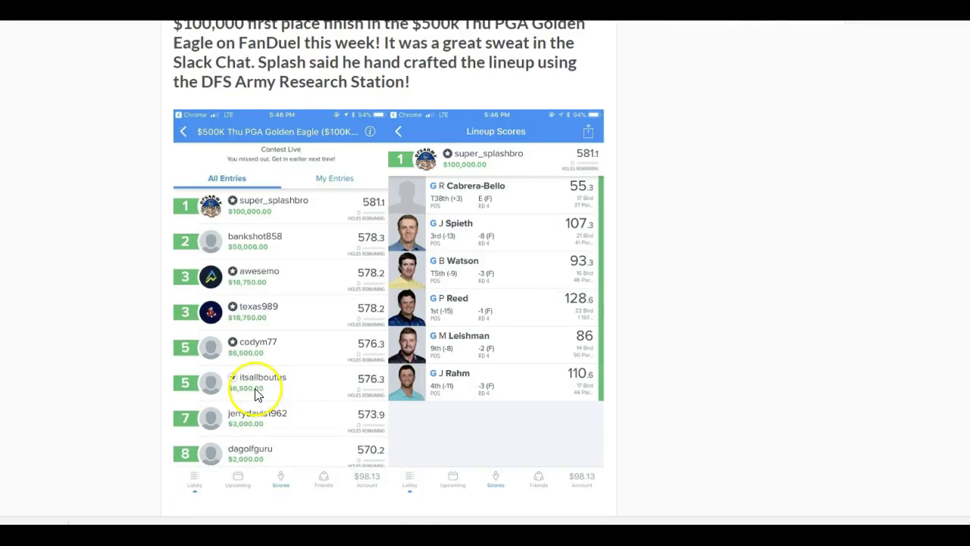